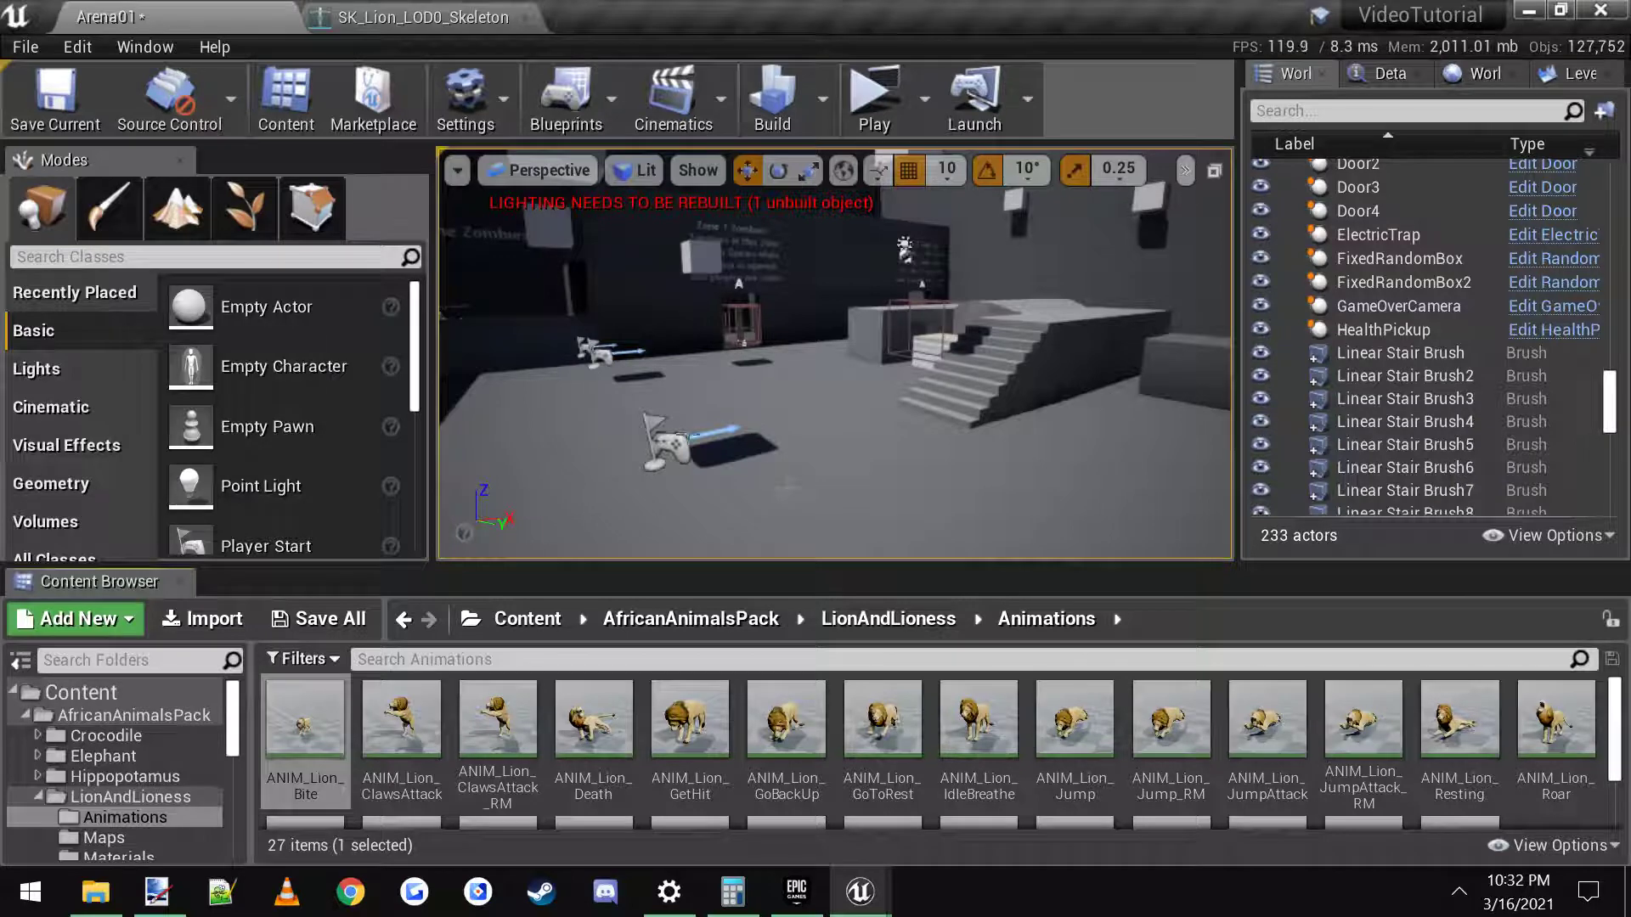
Step: In the lion skeleton, add a socket to the LION_-Head bone and name it LionBottomJaw
click(406, 15)
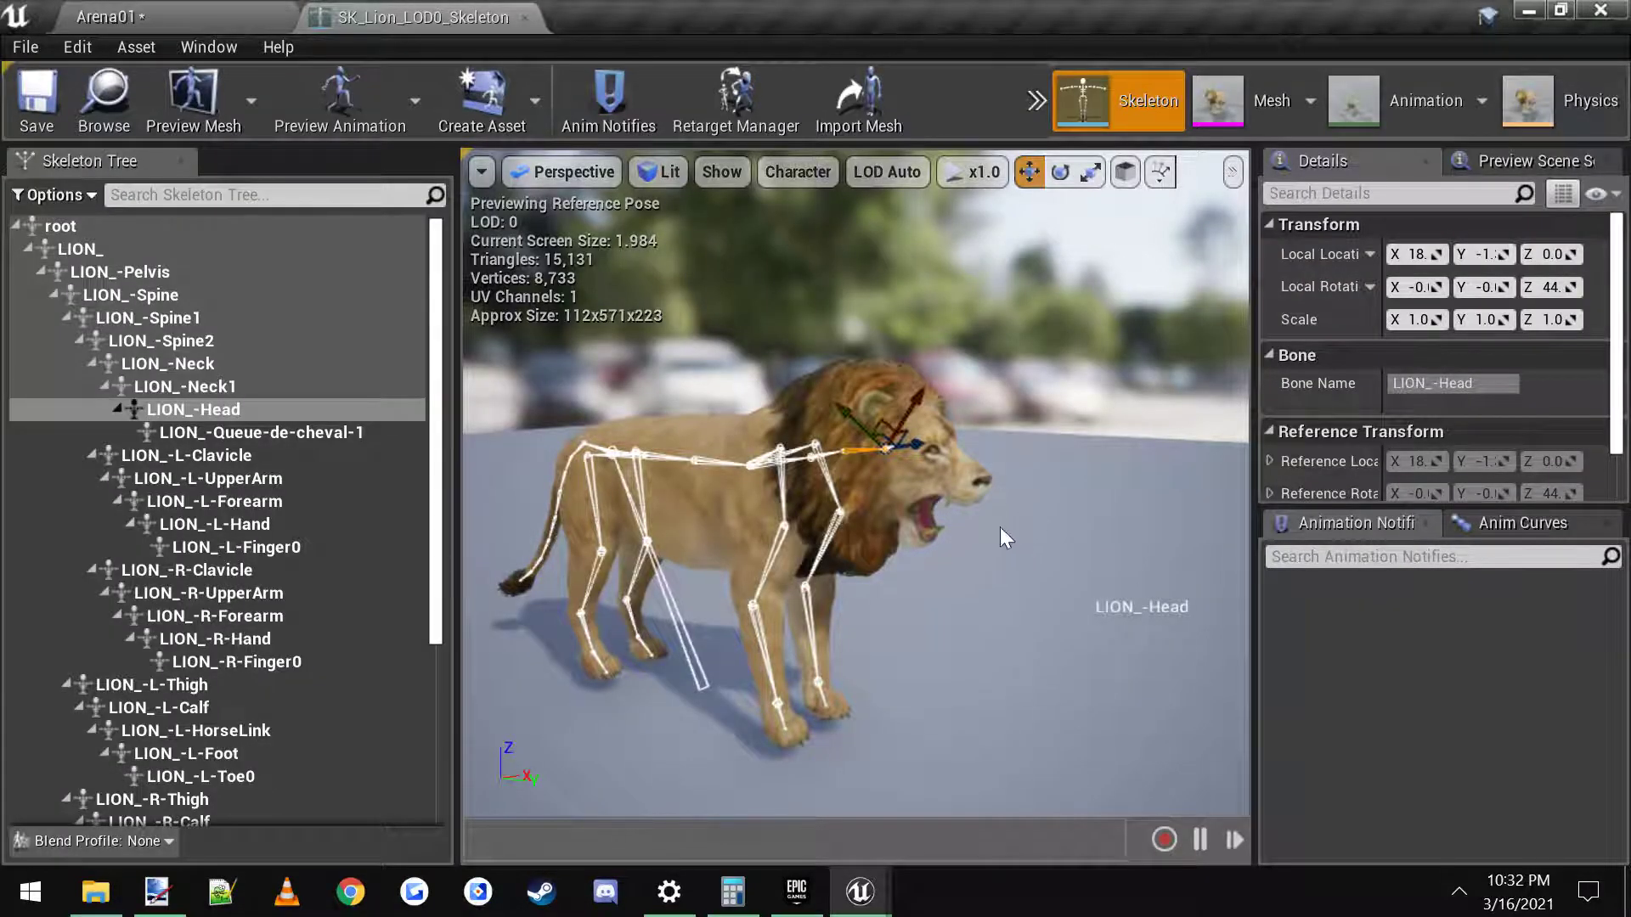
mouse_move(999, 527)
right_down()
mouse_move(1072, 562)
mouse_move(977, 509)
mouse_move(1014, 533)
right_up()
drag(946, 484, 1005, 535)
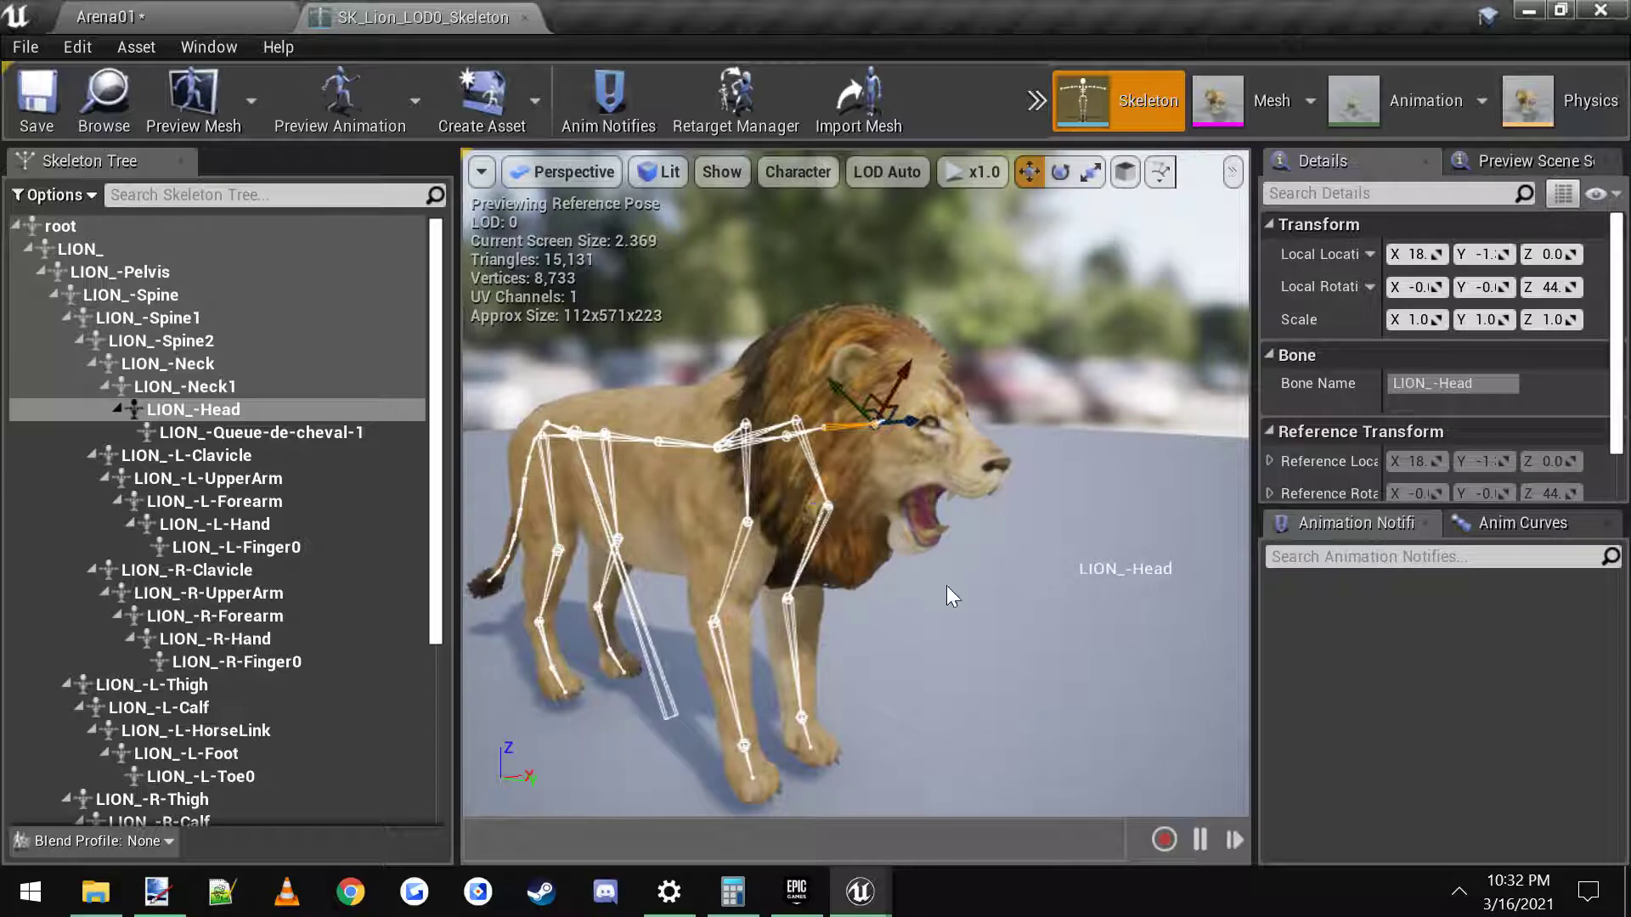
right_click(219, 411)
click(318, 498)
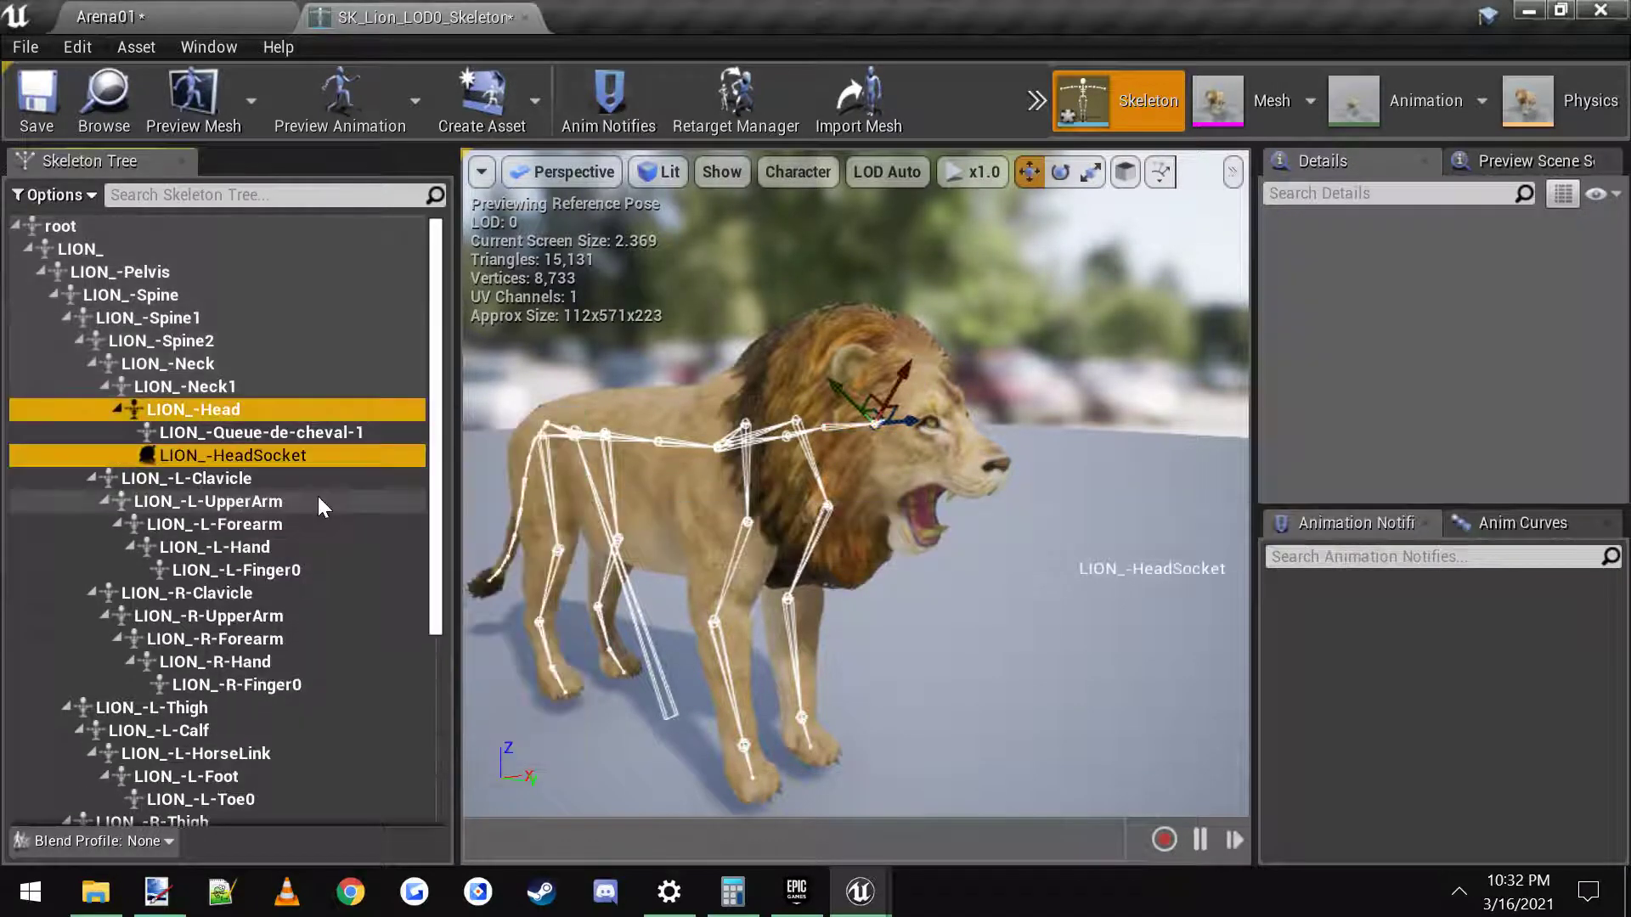
click(260, 461)
click(252, 457)
text(LionBottomJaw)
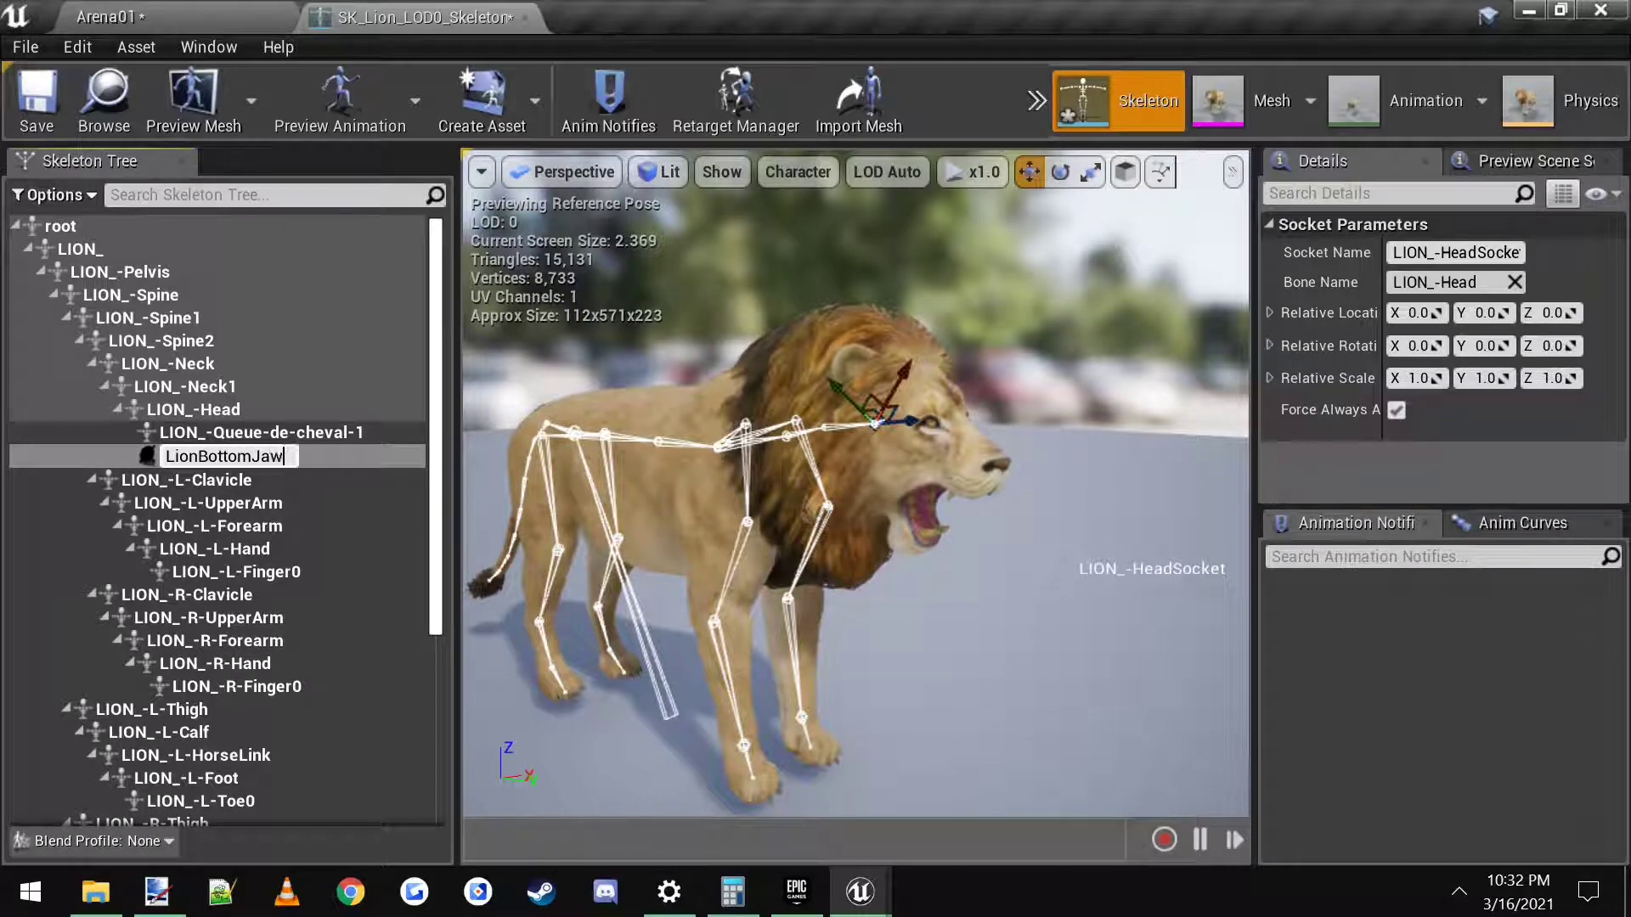
key(Return)
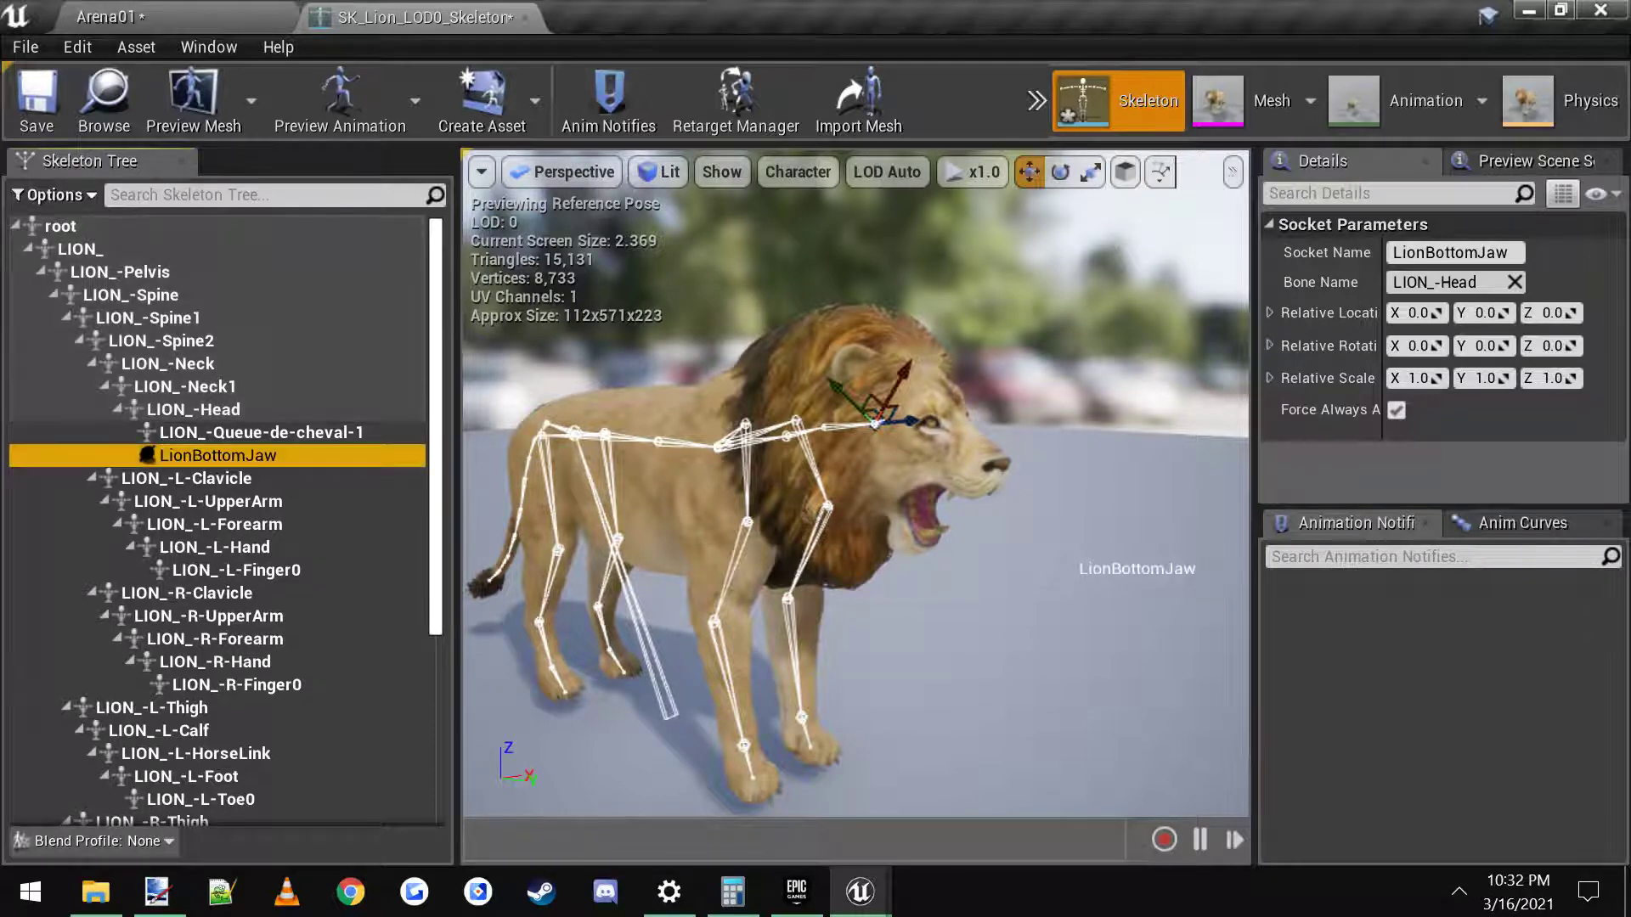
Step: Move the LionBottomJaw socket from the head bone onto the lion's lower jaw
right_drag(700, 594, 774, 506)
drag(692, 389, 756, 544)
right_drag(756, 543, 845, 528)
drag(829, 543, 775, 483)
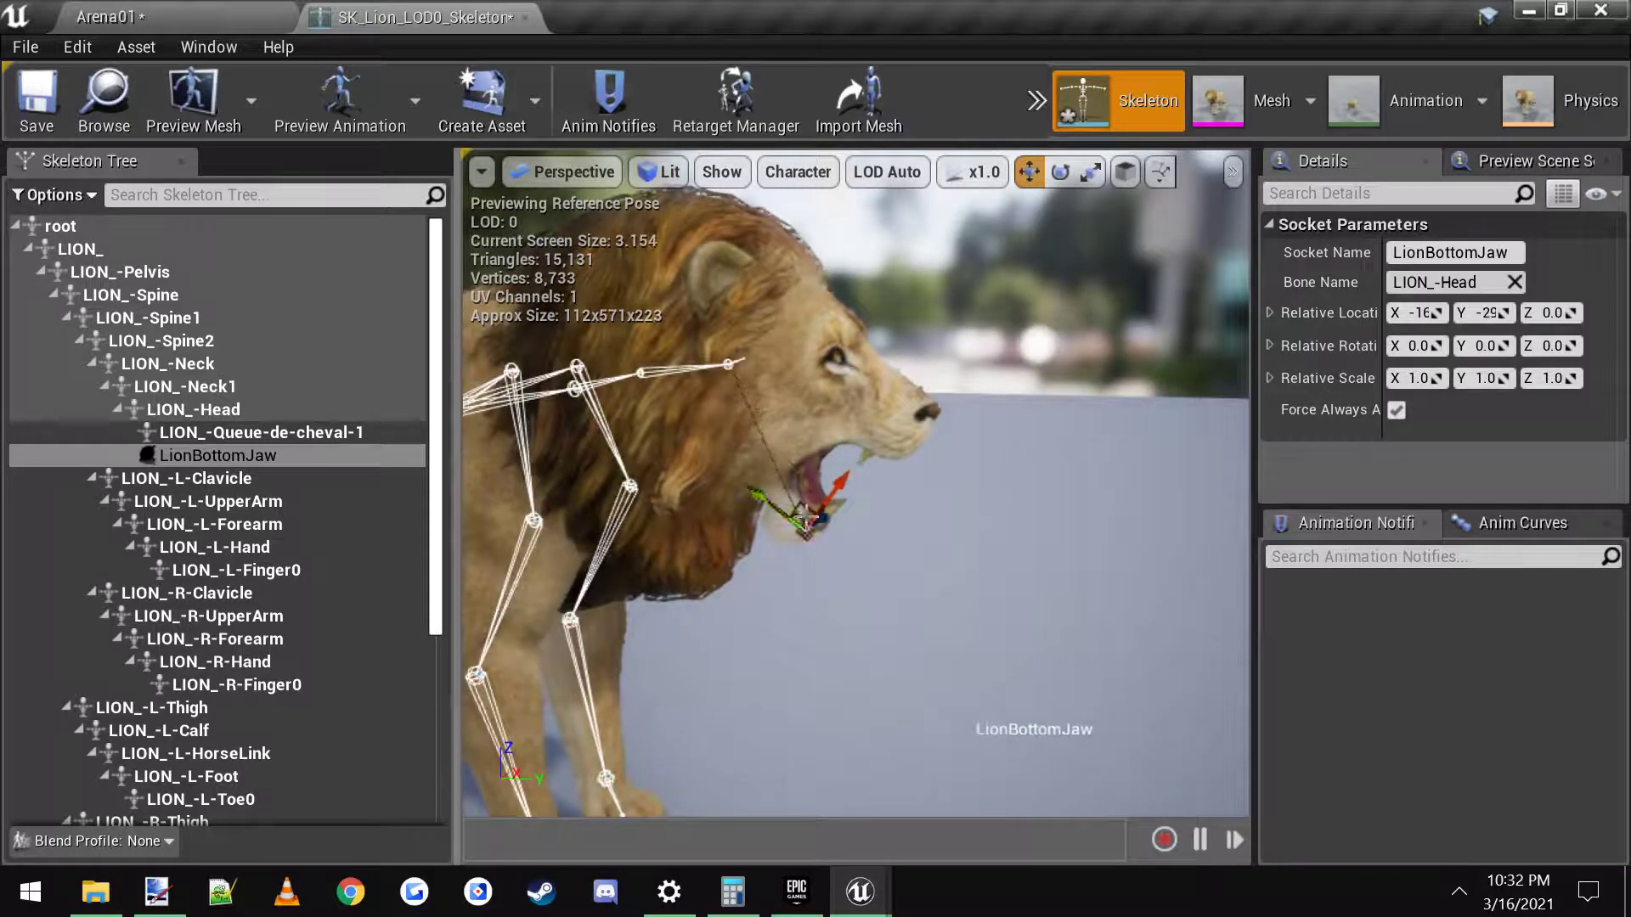
Step: Add a second socket to the LION_-Head bone and name it LionTopJaw
click(194, 410)
right_click(202, 410)
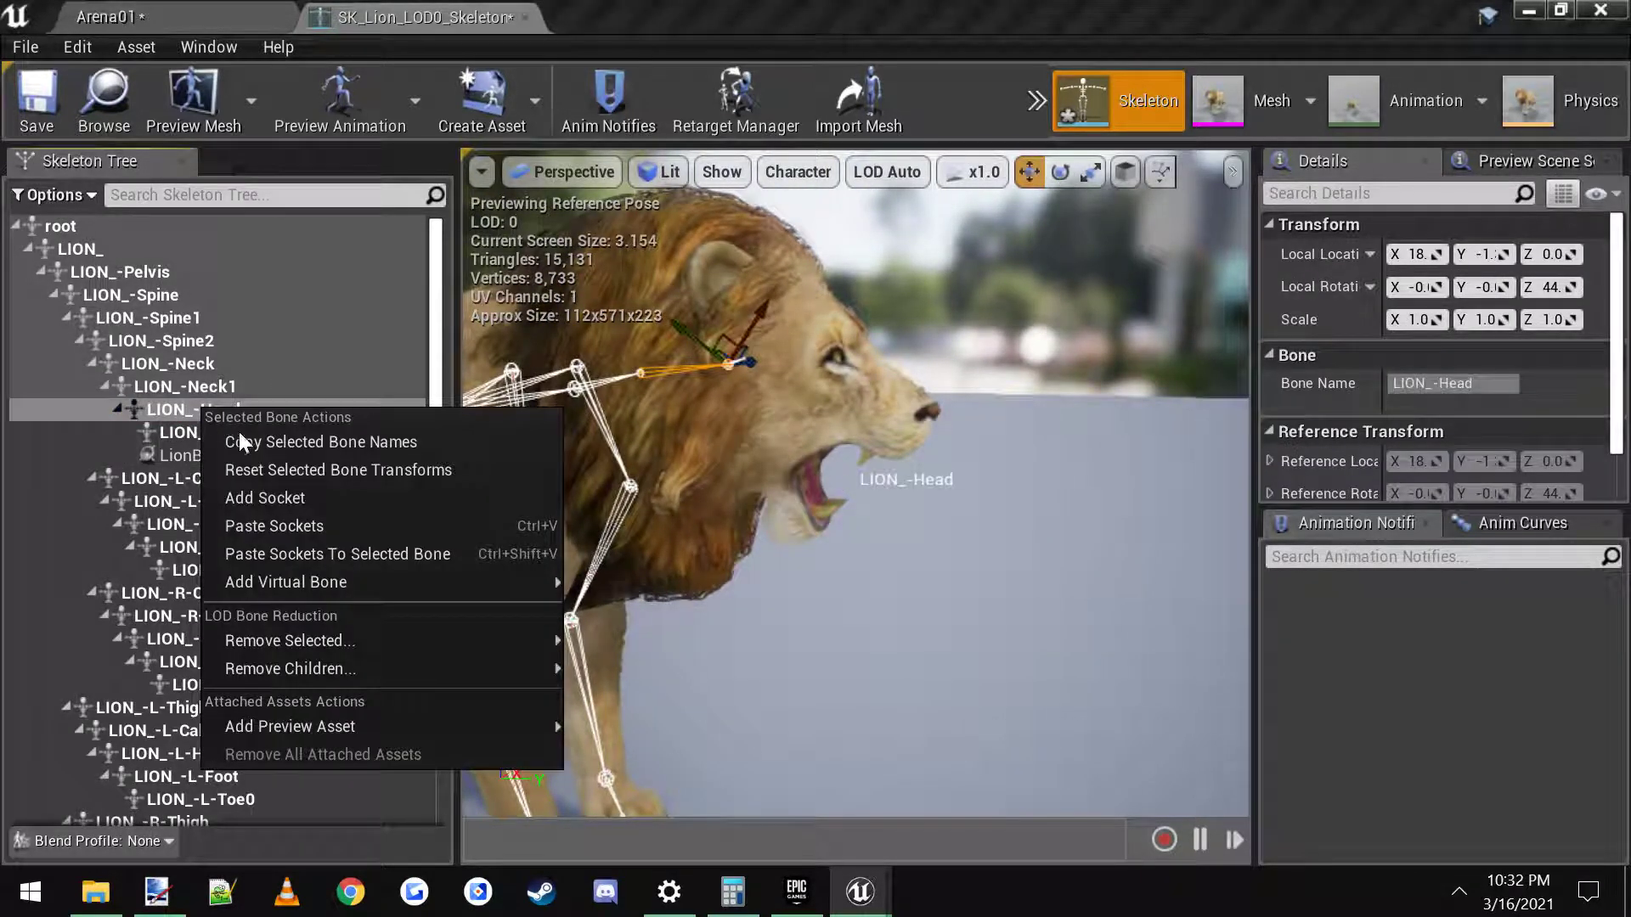
click(328, 500)
click(236, 486)
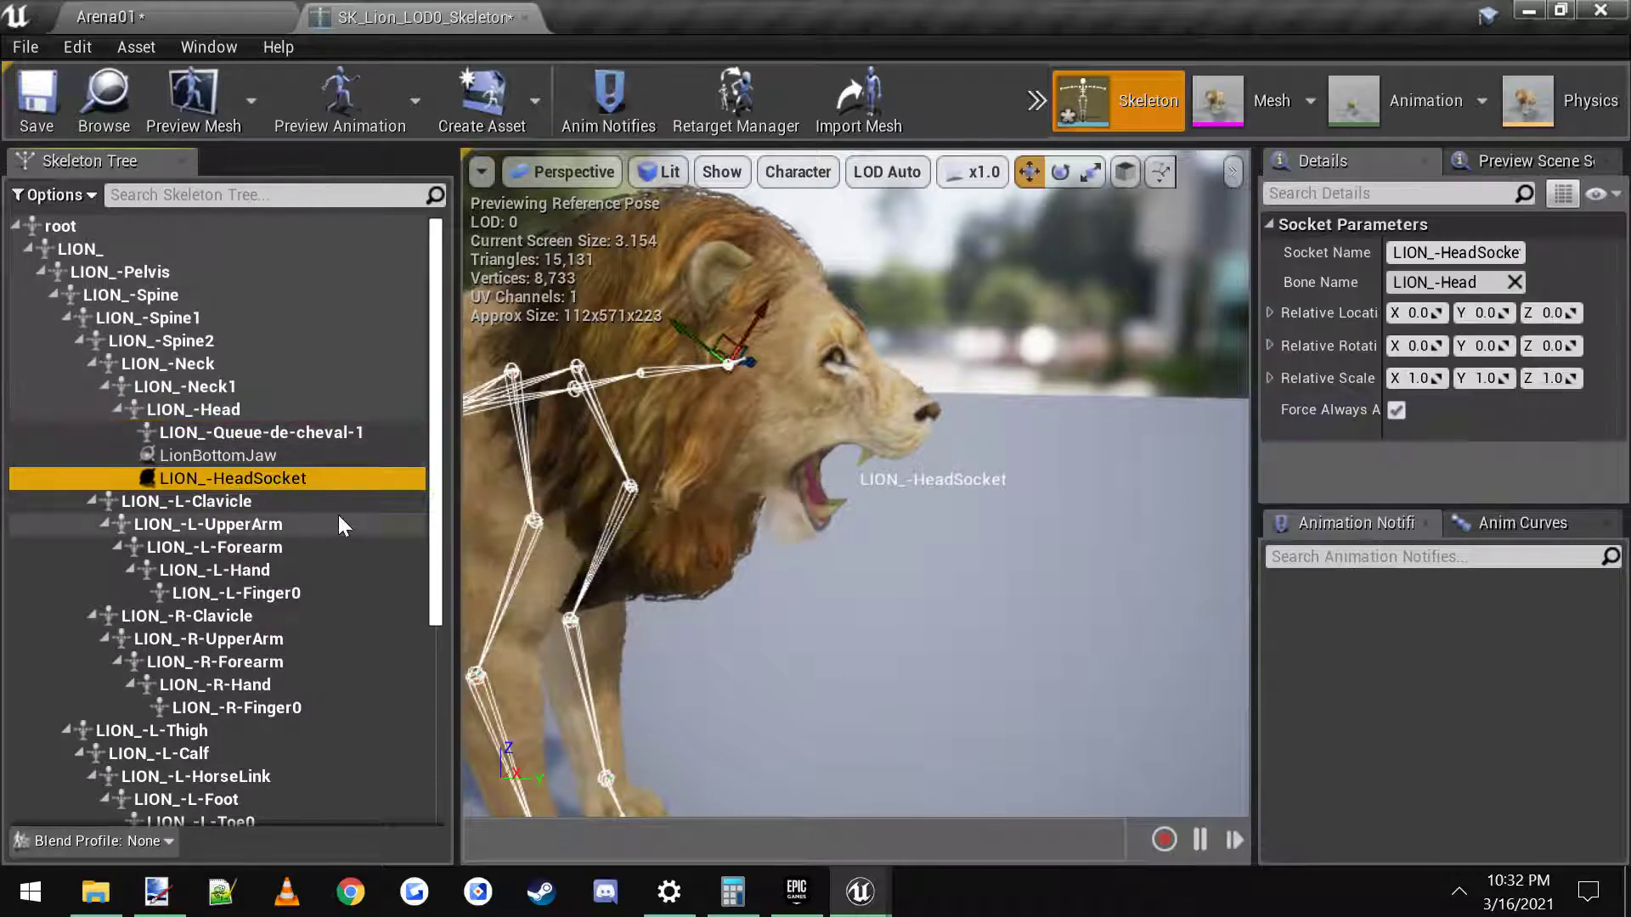
key(F2)
text(Lion)
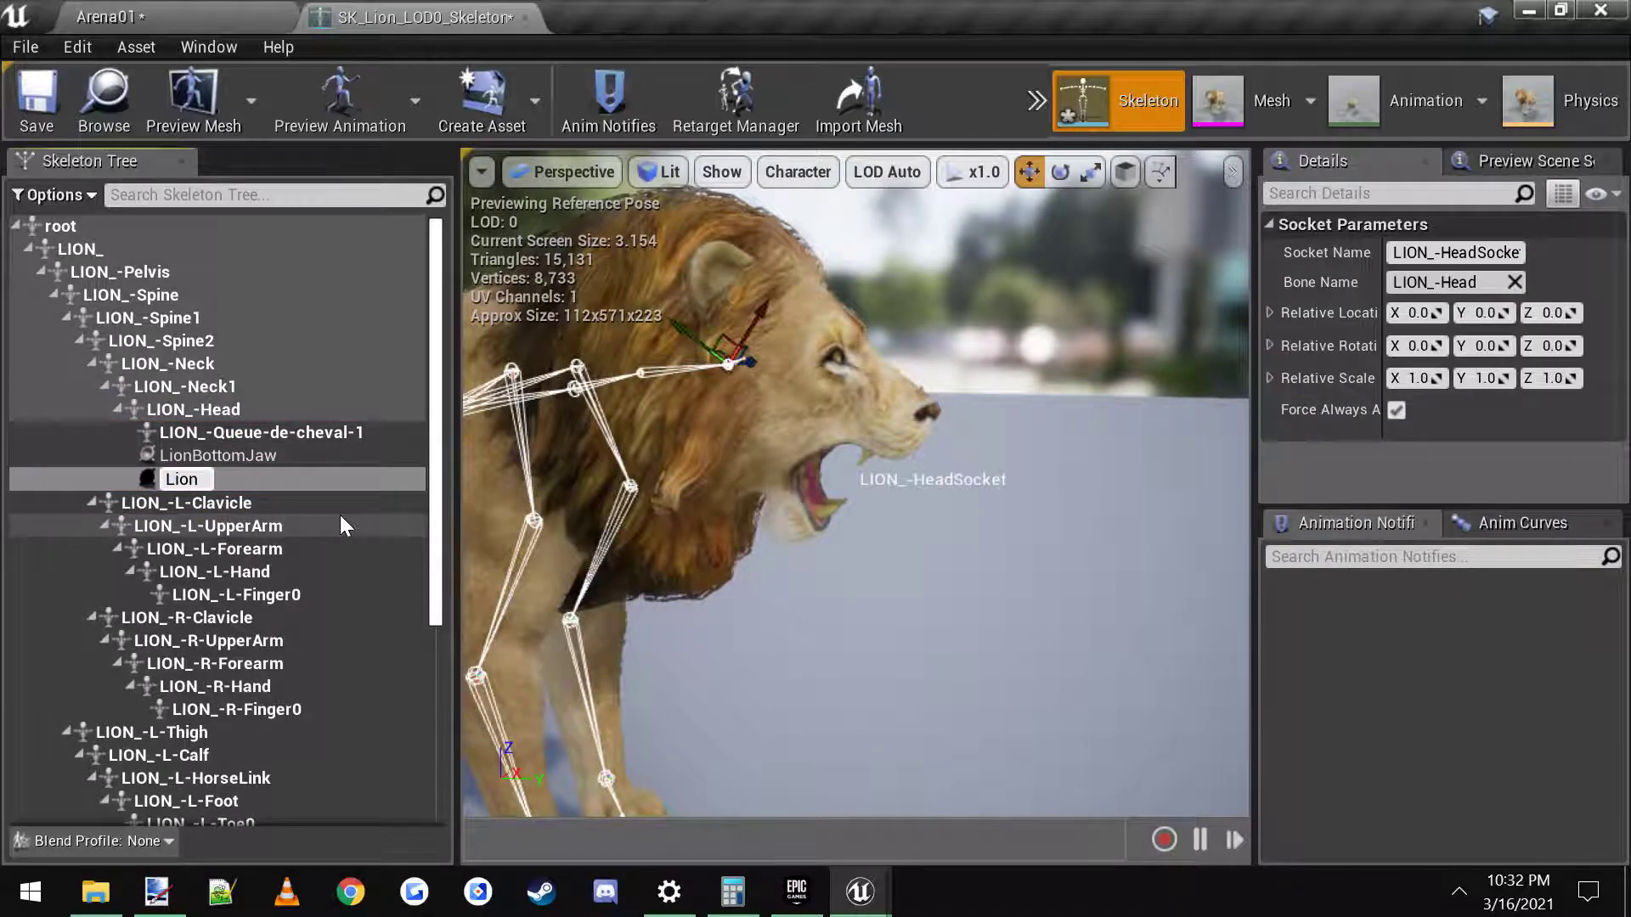
text(TopJaw)
key(Return)
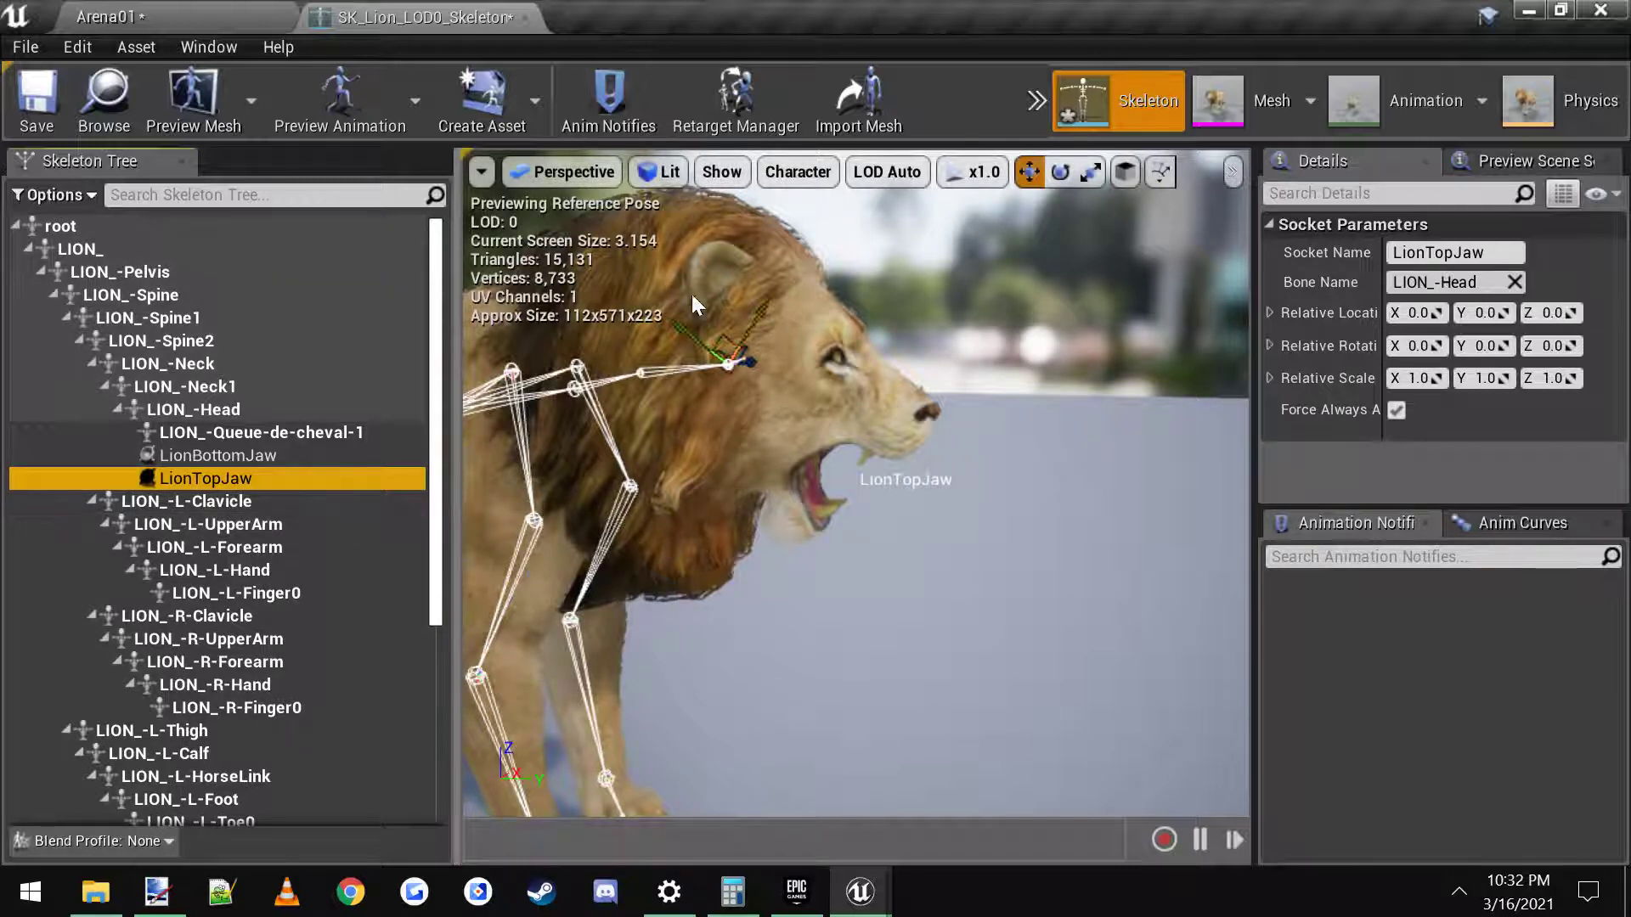
Step: Move the LionTopJaw socket to the front of the lion's upper jaw, just below the nose, and save the skeleton
drag(696, 344, 897, 430)
alt+drag(951, 509, 1003, 541)
click(231, 457)
click(226, 480)
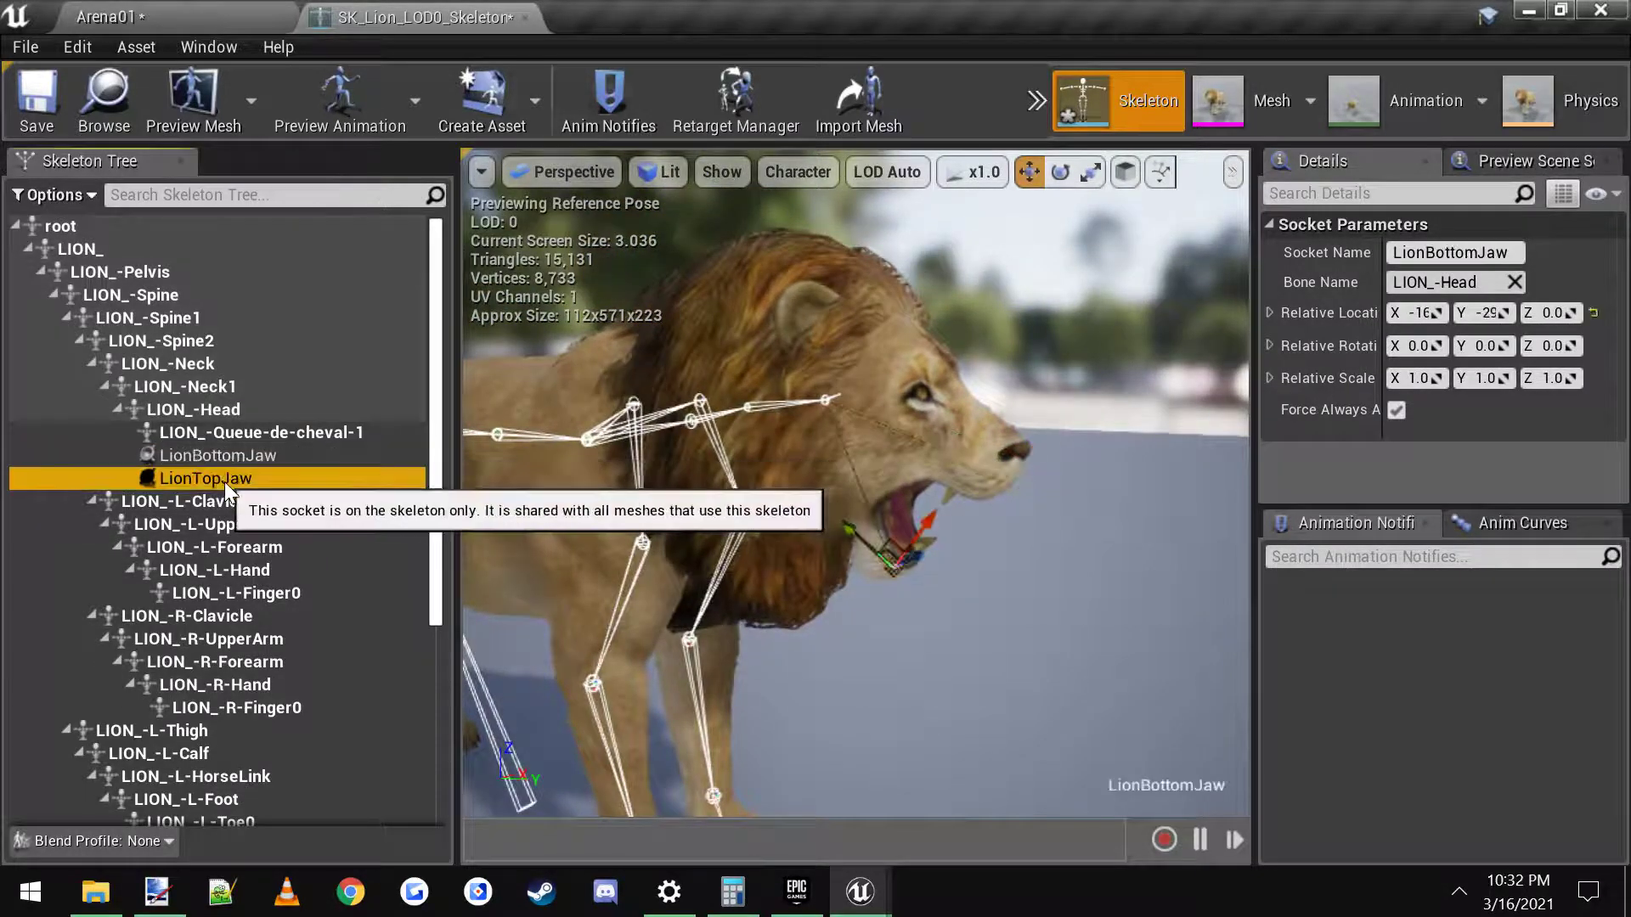
click(1488, 253)
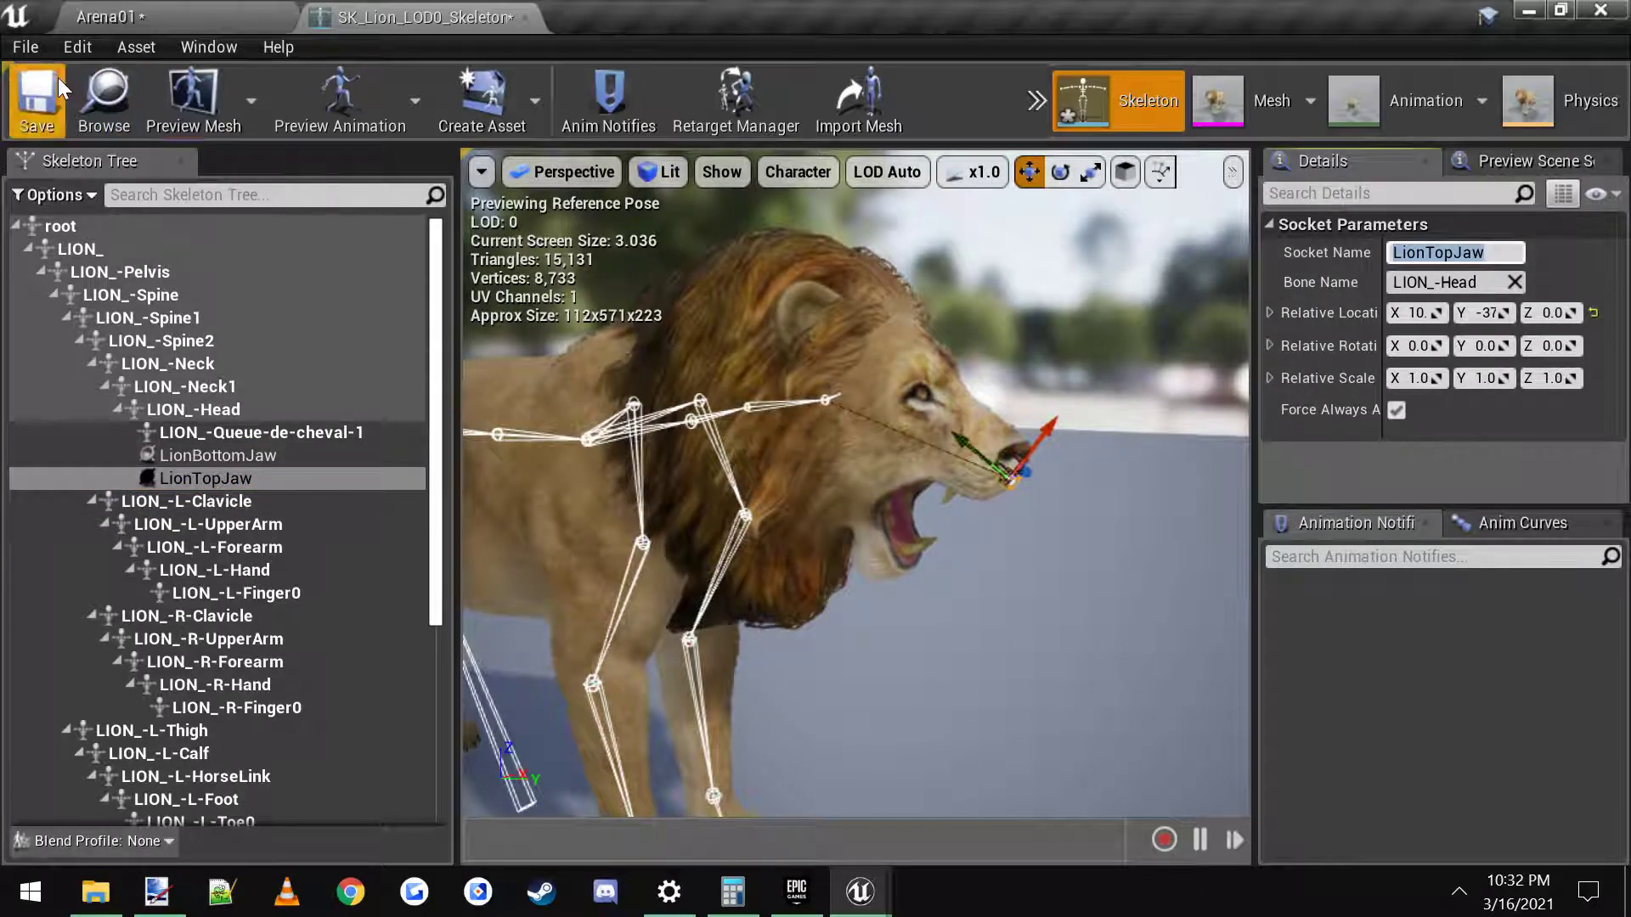
Step: In the HGT/AI_Zombie folder, create a child Blueprint class of BaseZombie and name it LionCharacter
click(125, 15)
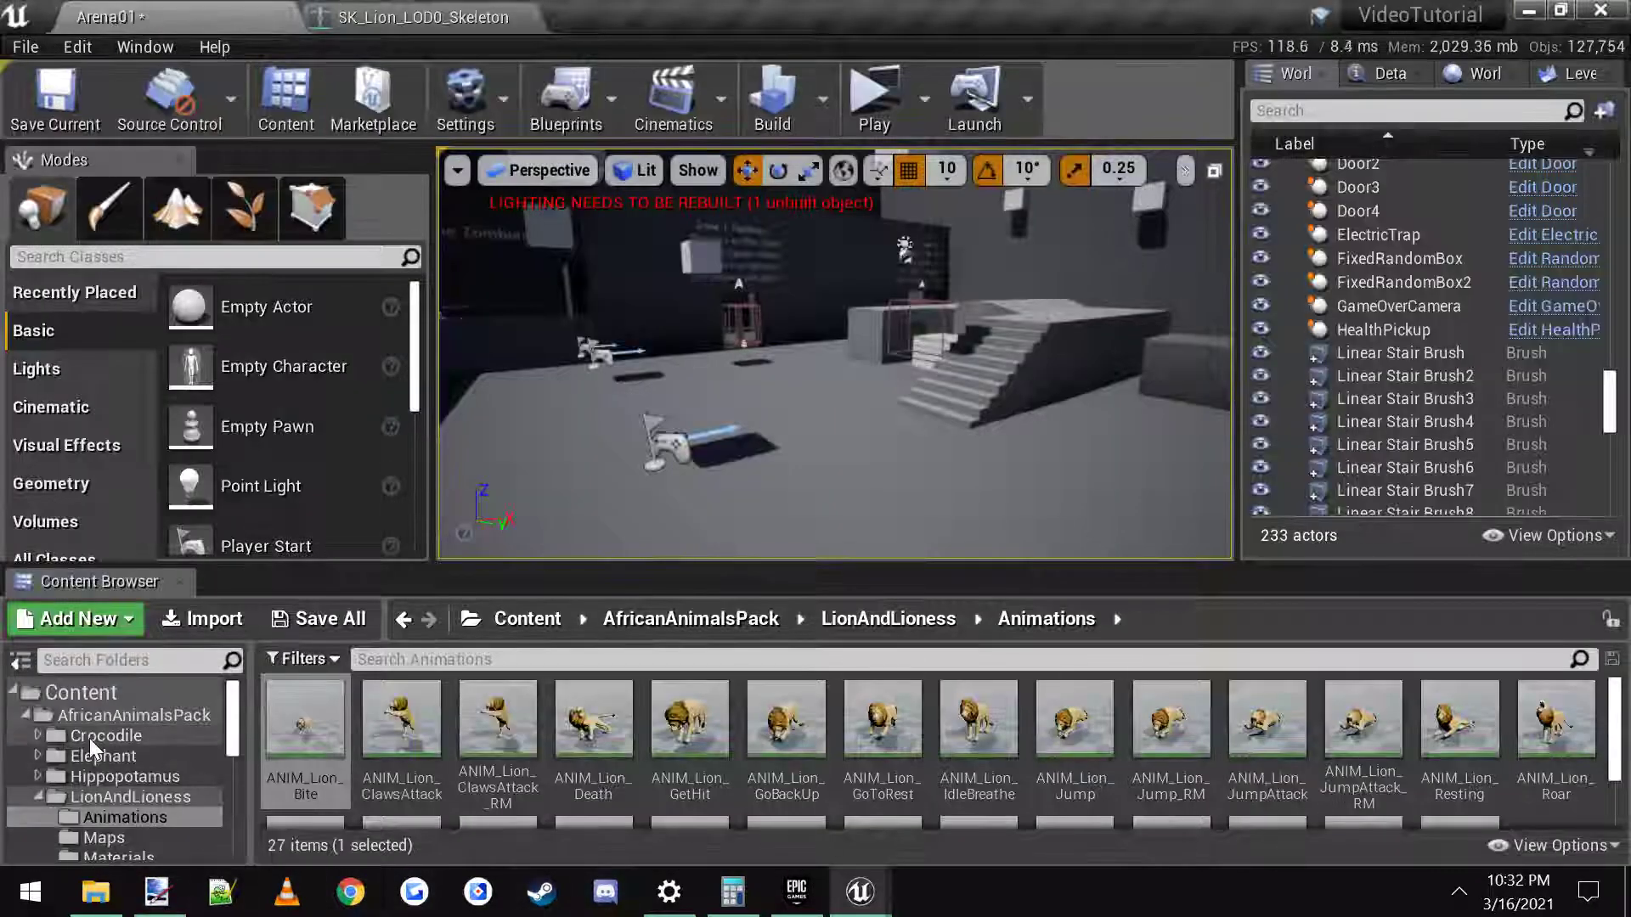
click(89, 695)
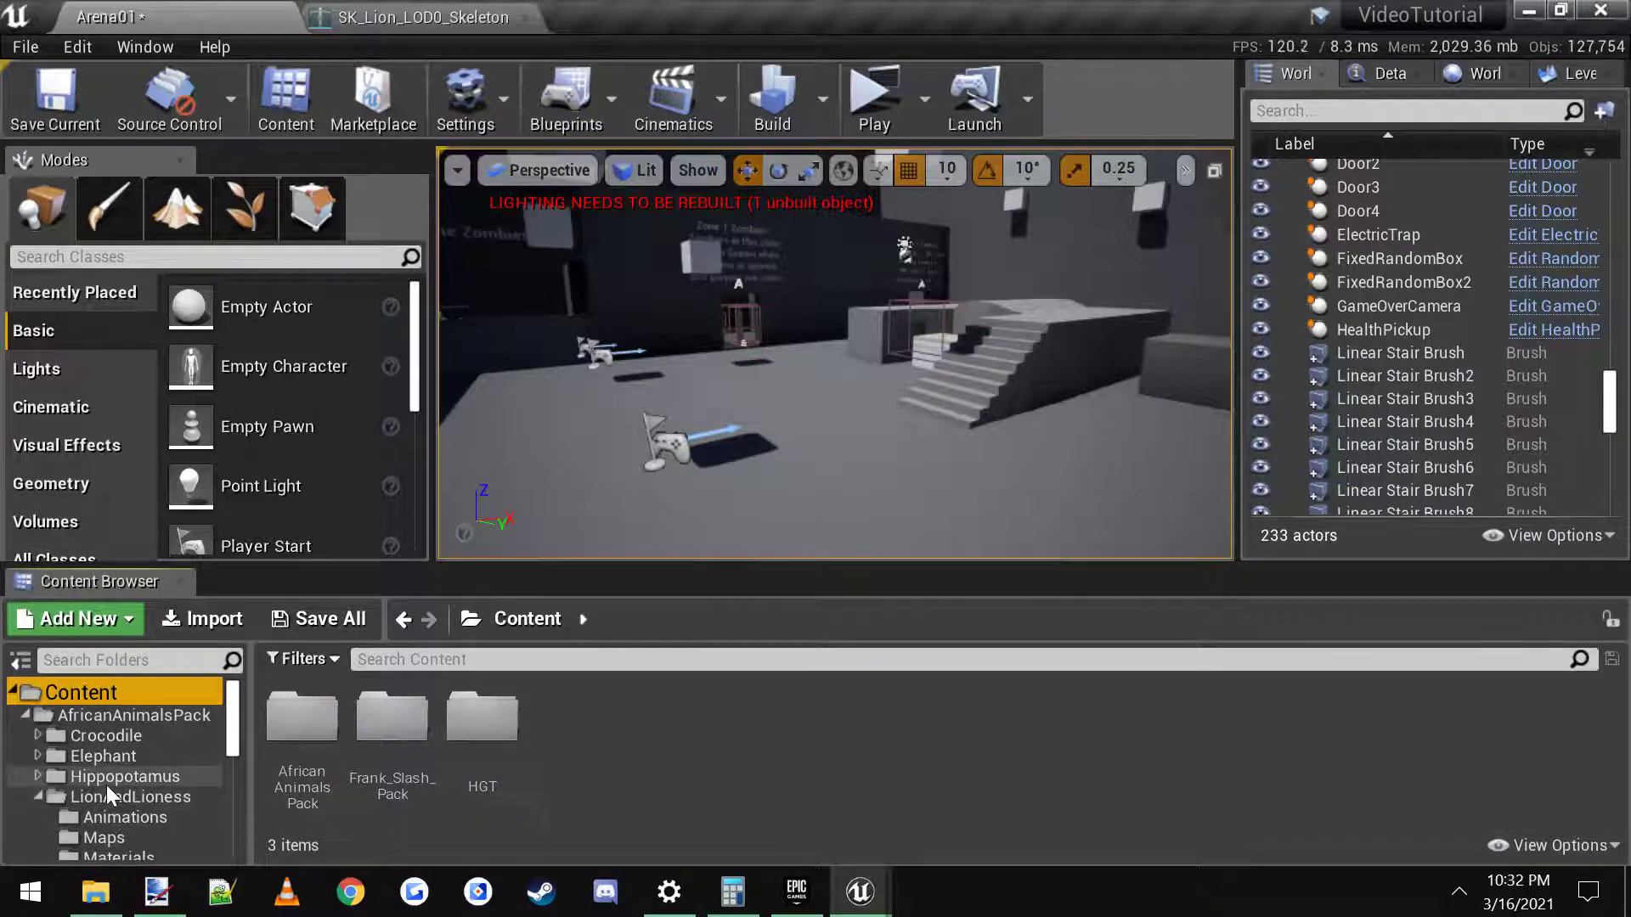
scroll(130, 783, down, 5)
click(110, 752)
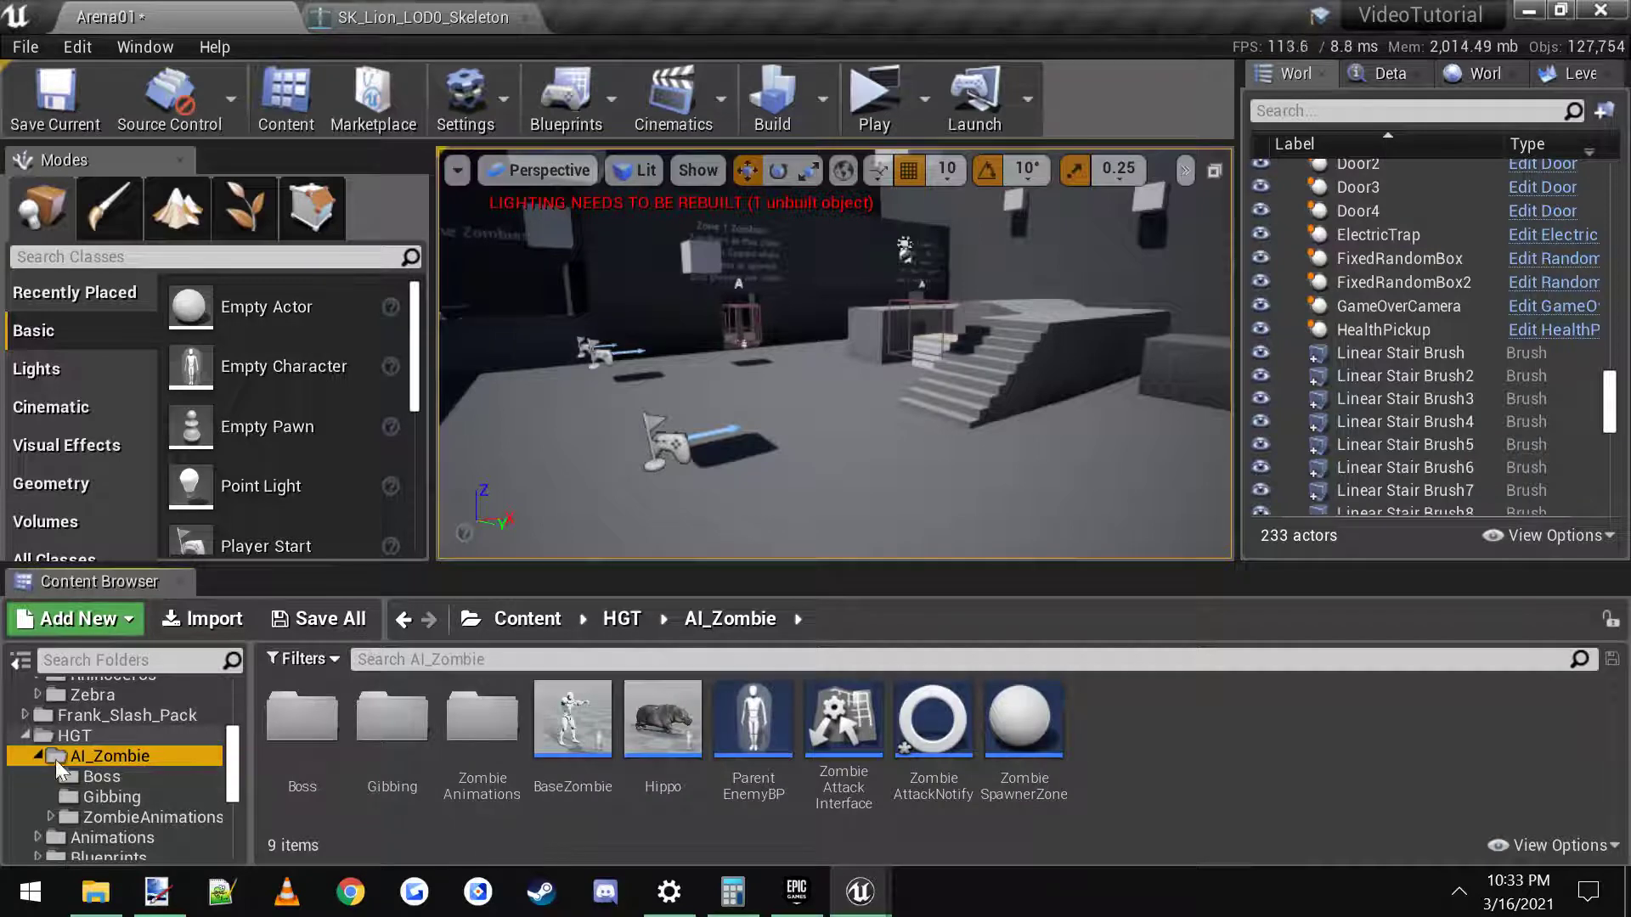
click(583, 749)
right_click(588, 754)
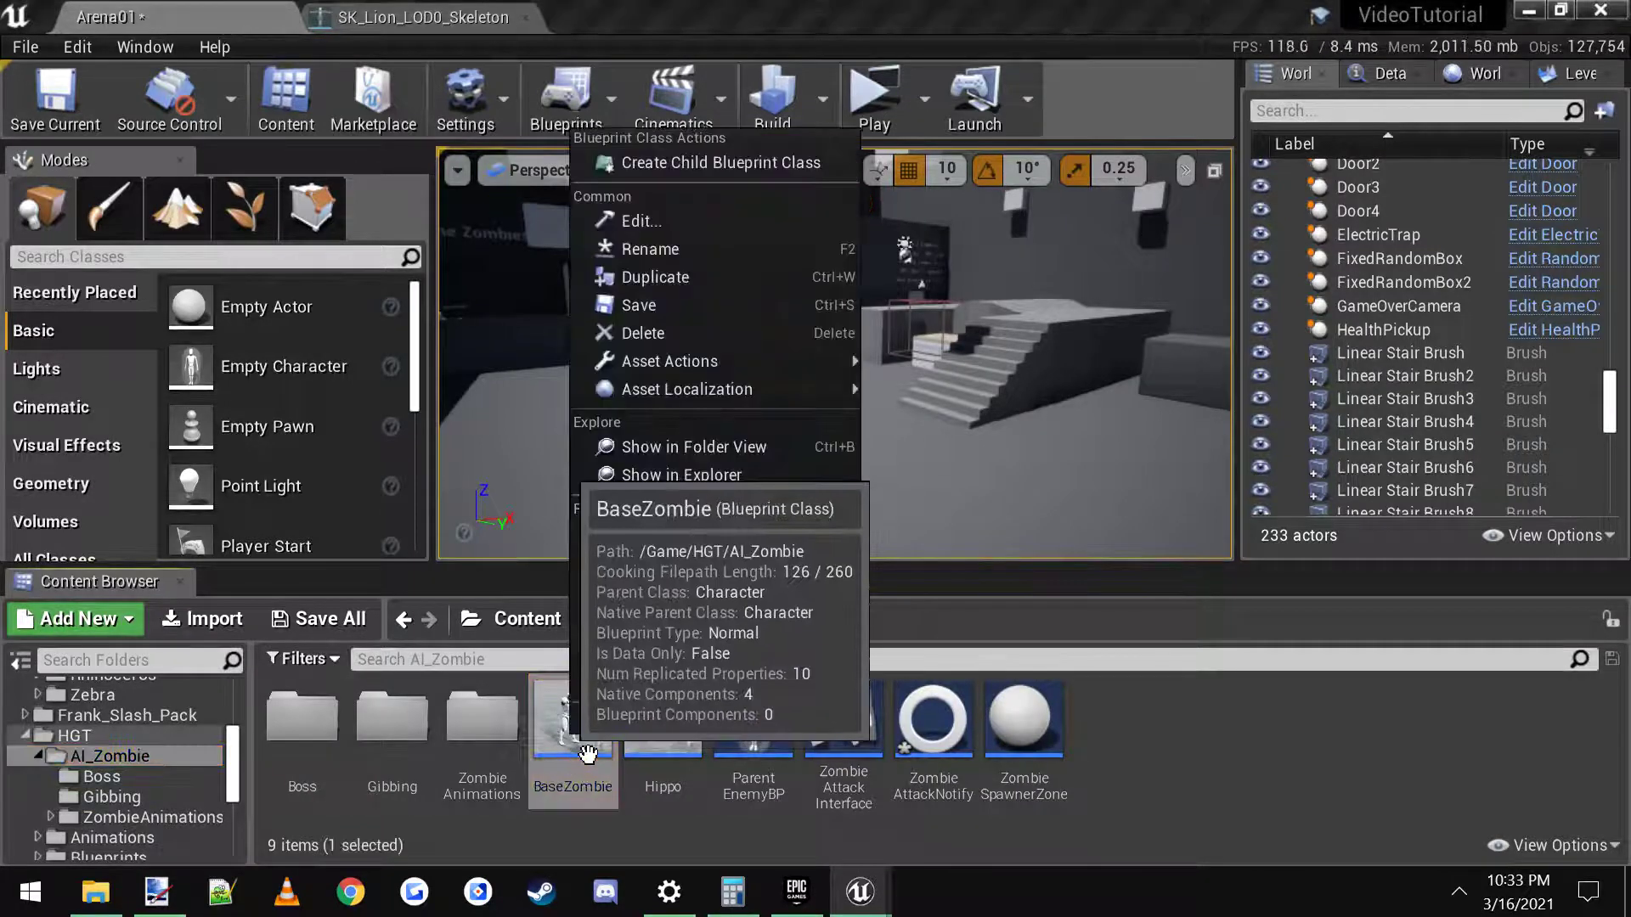
click(696, 164)
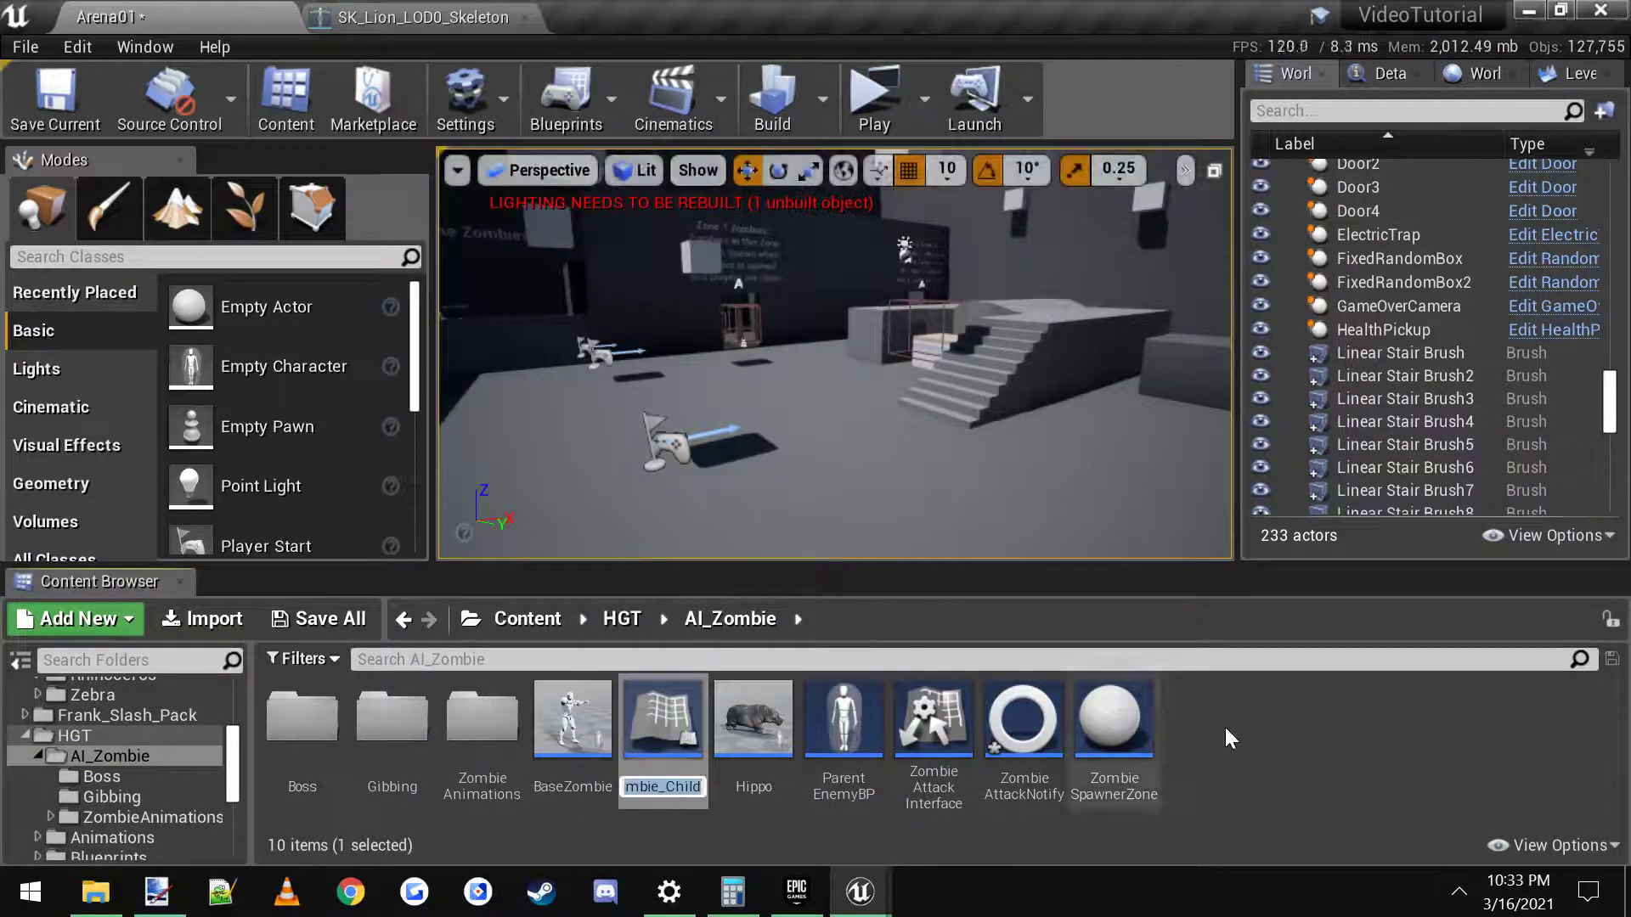
text(Lion )
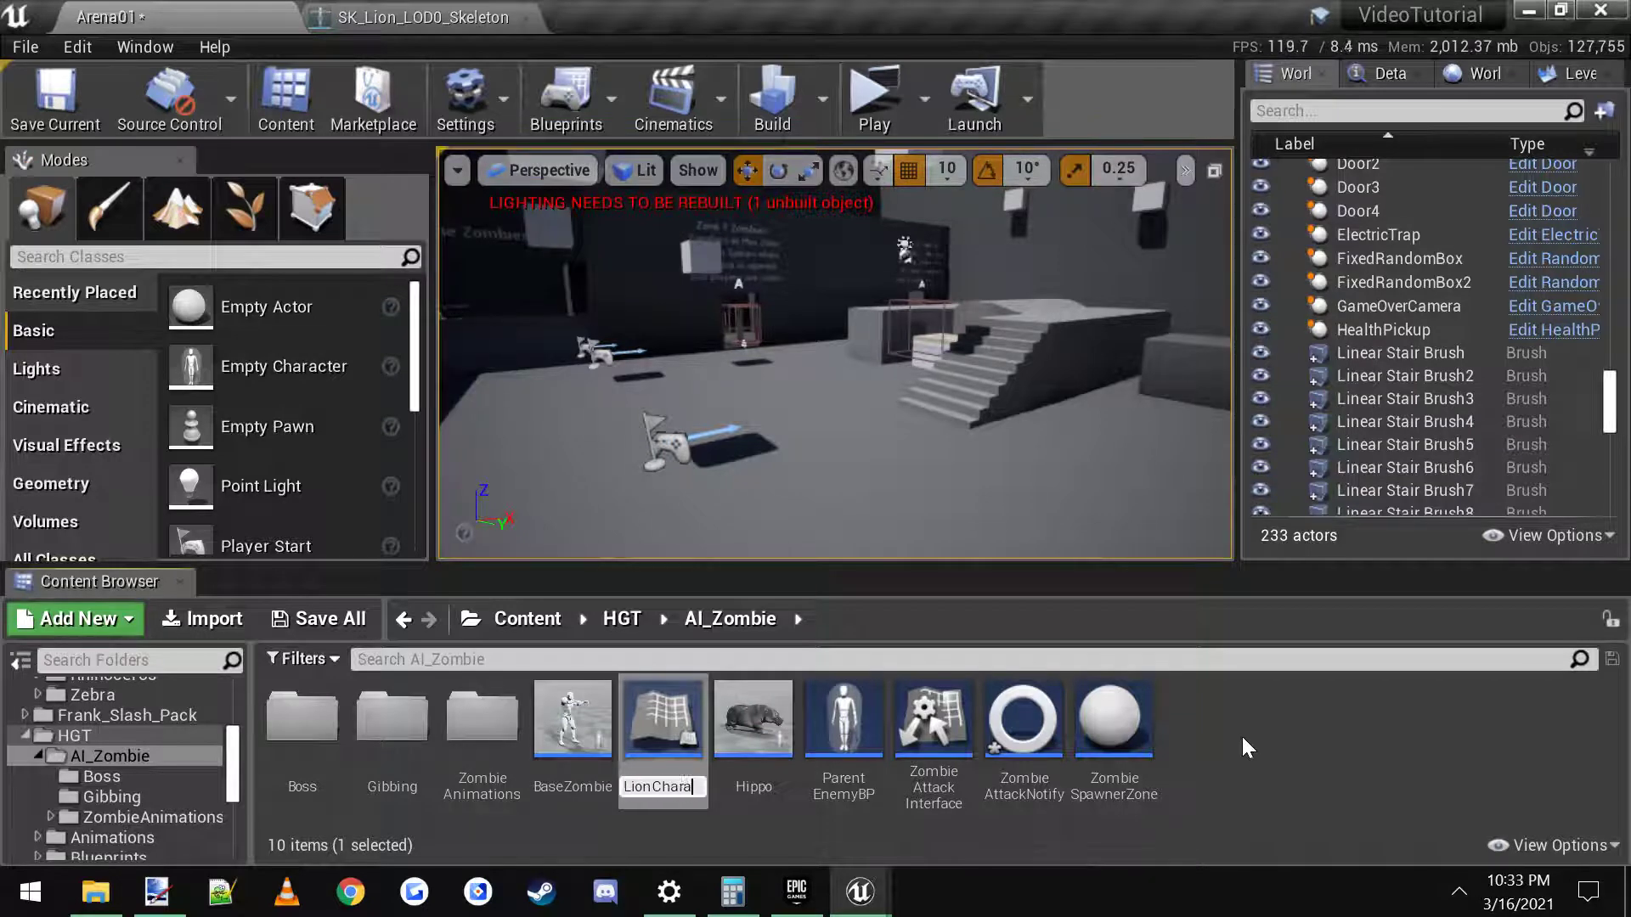
text(Character)
key(Return)
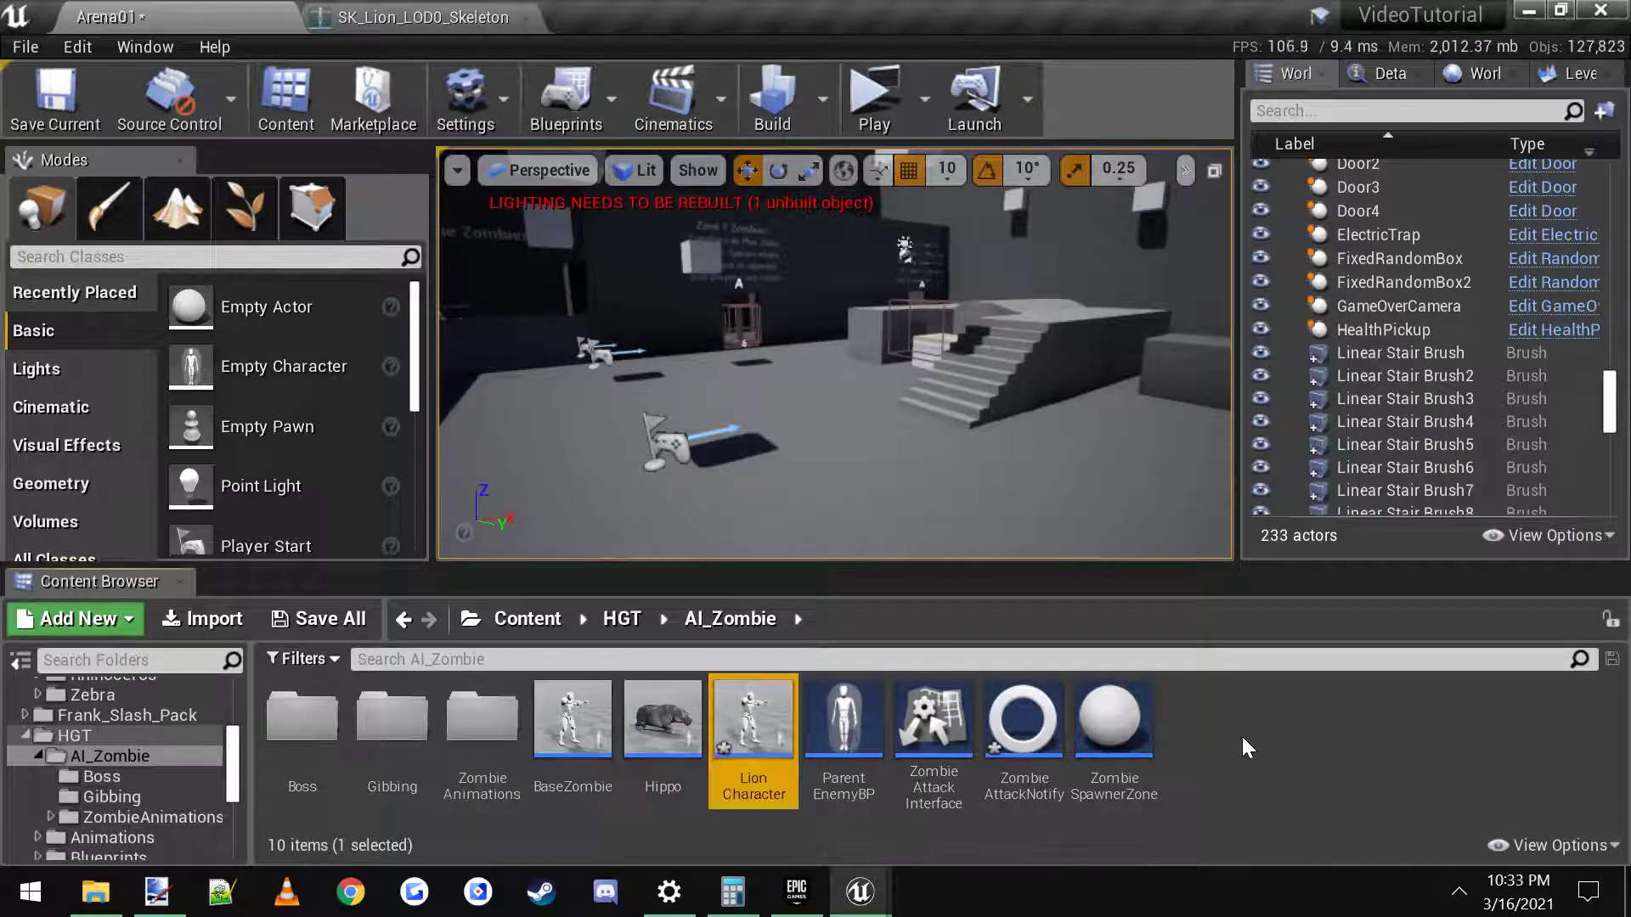
Step: Open the LionCharacter Blueprint and set the inherited mesh's skeletal mesh to SK_Lion_LOD0
double_click(769, 717)
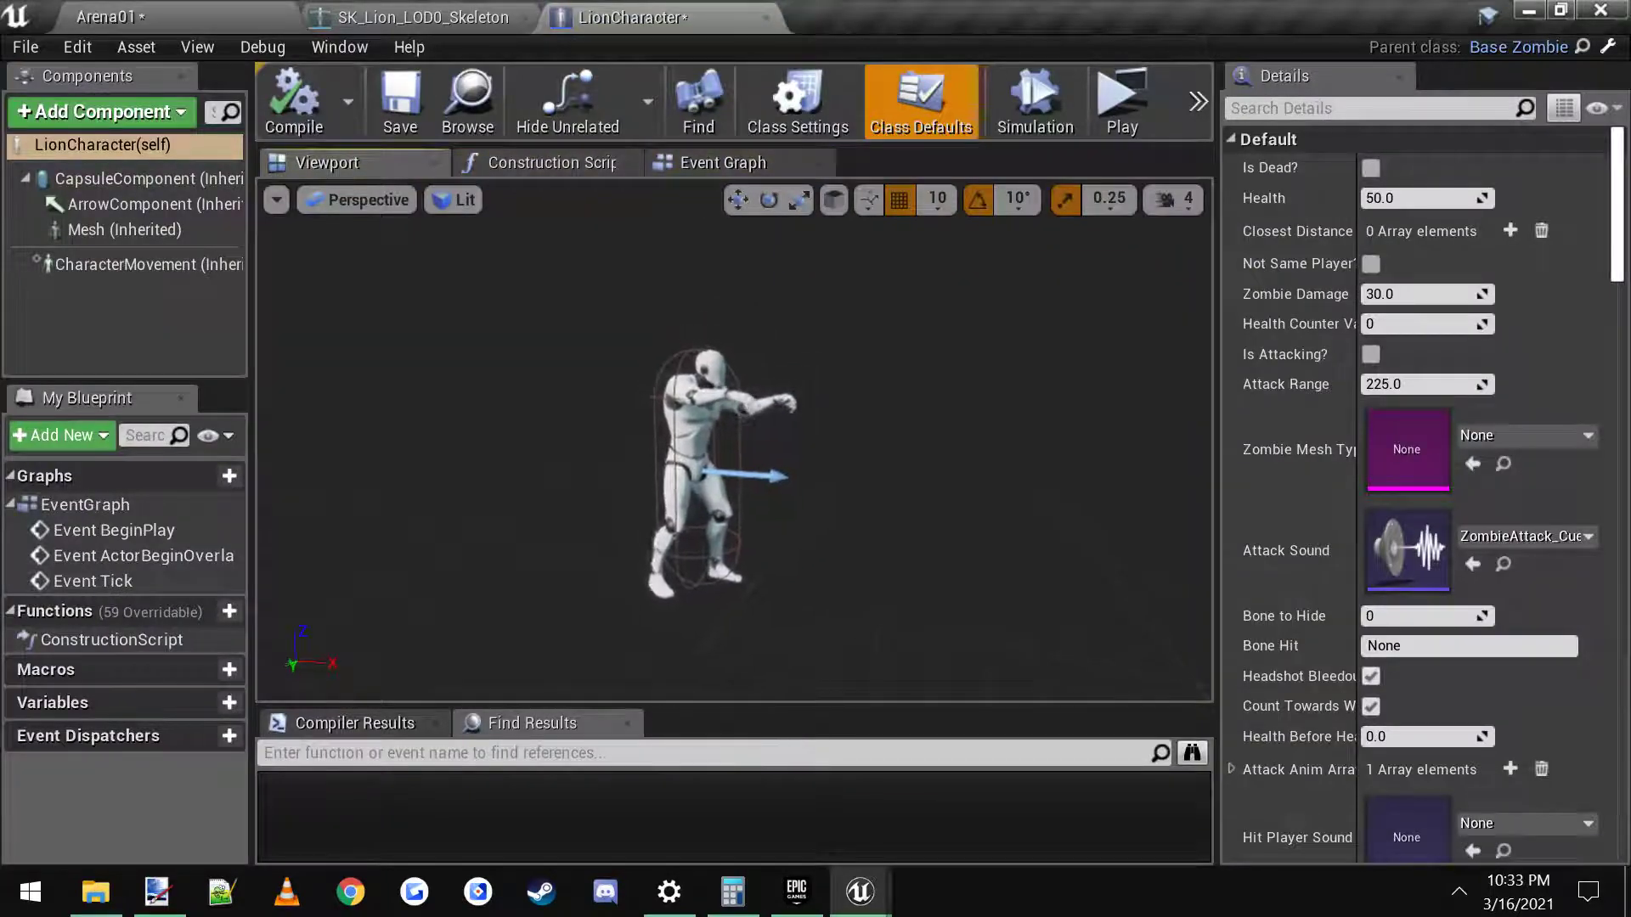
scroll(773, 388, down, 5)
click(736, 338)
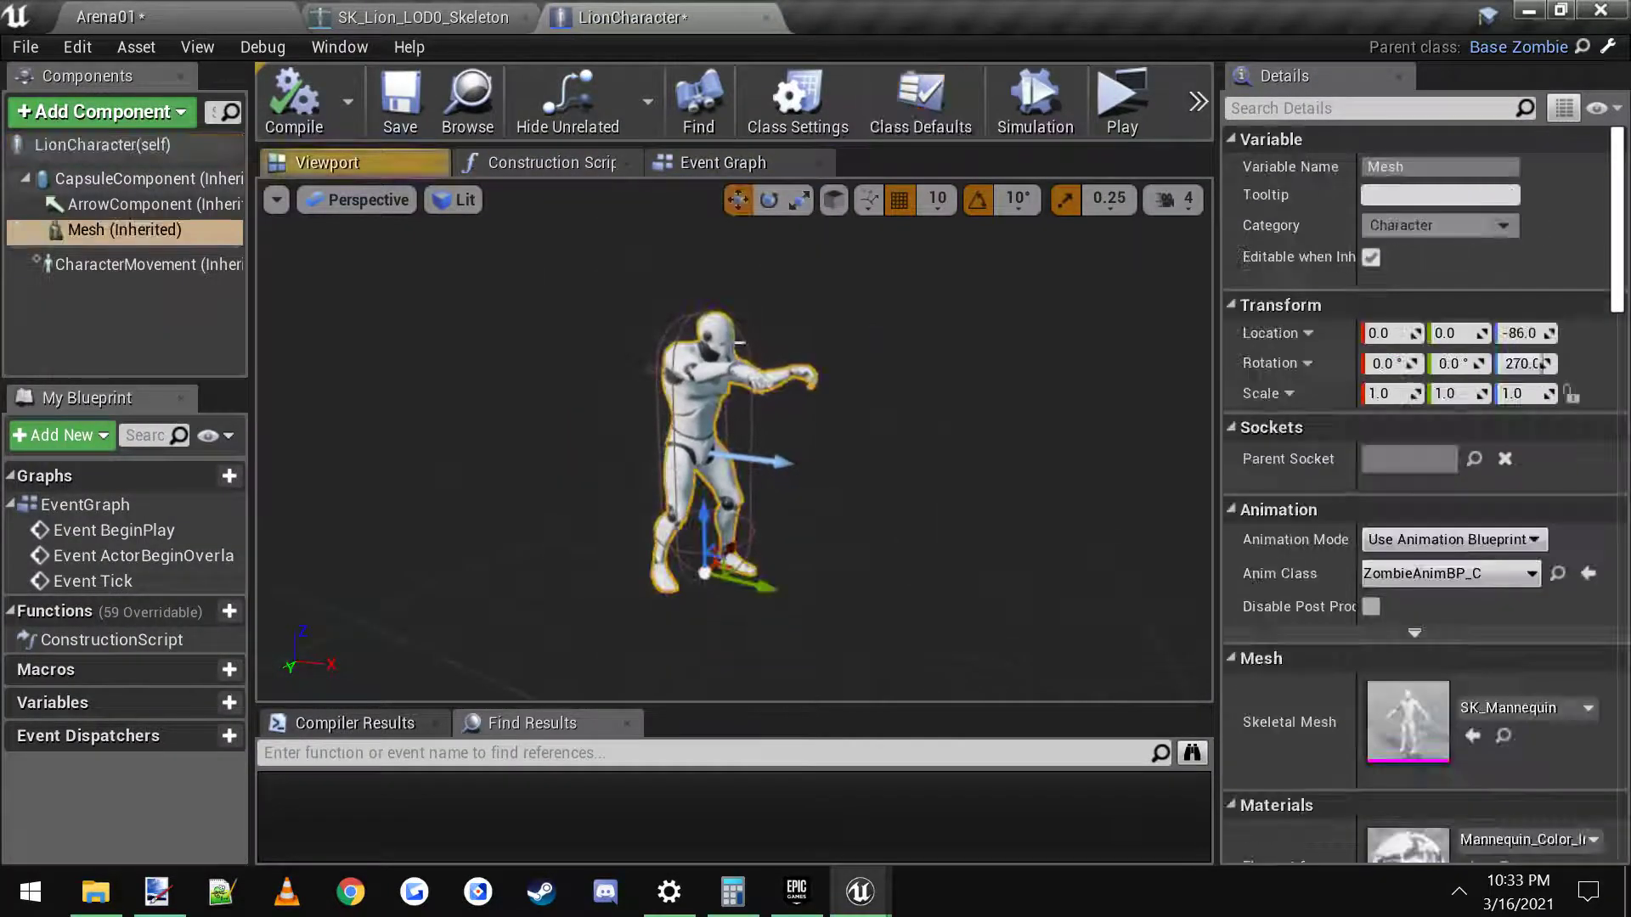
scroll(1468, 609, down, 3)
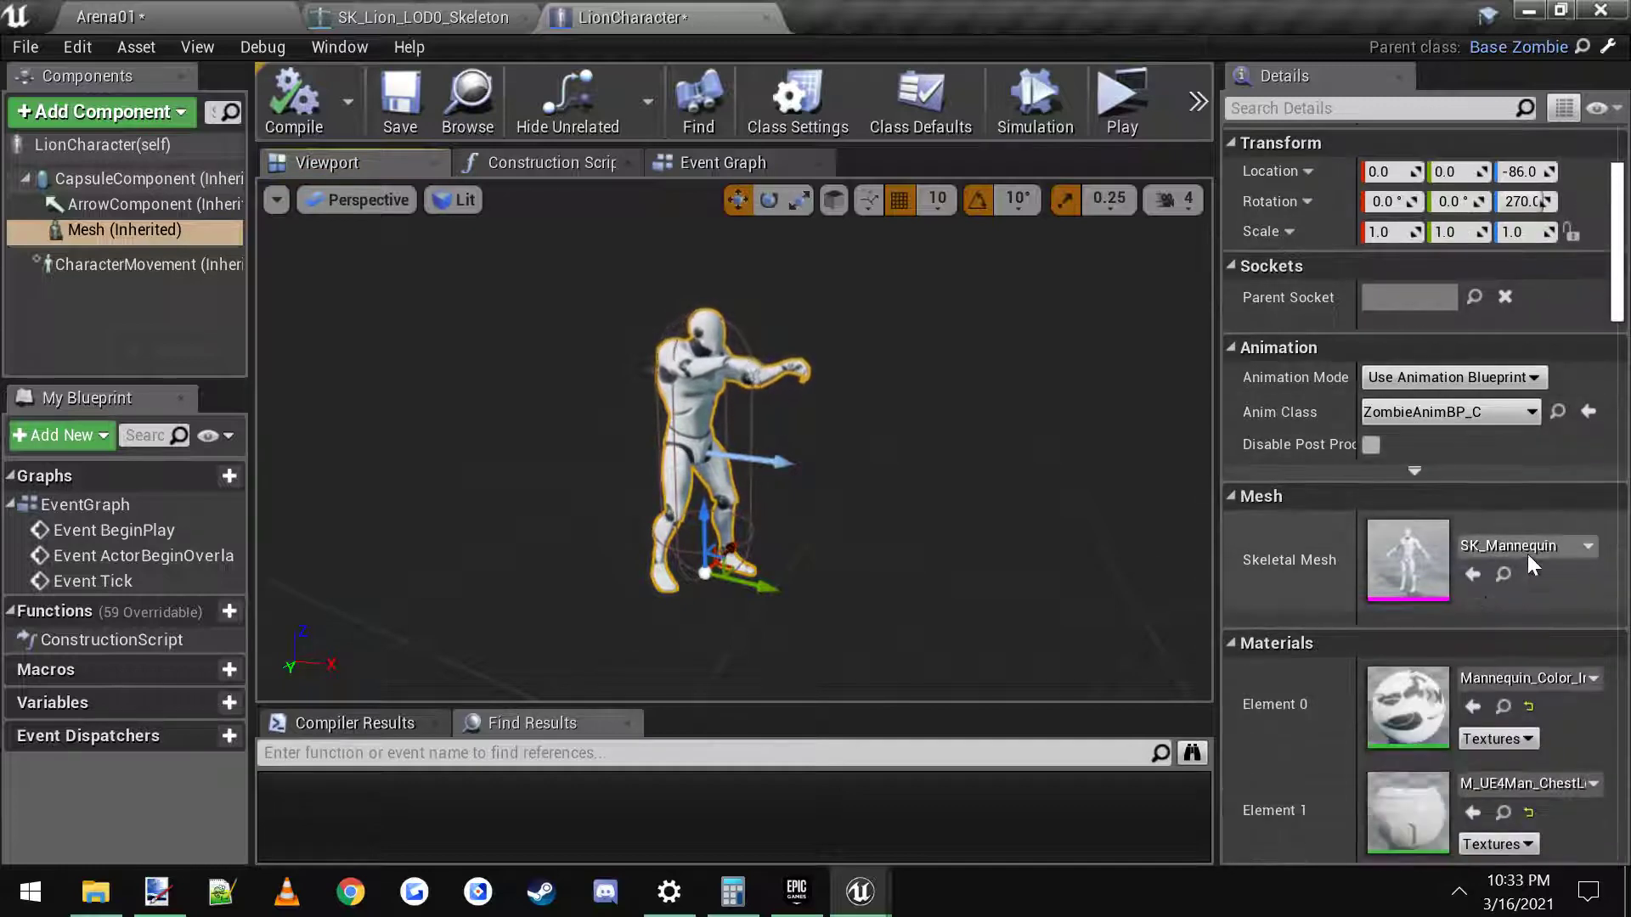
click(1529, 548)
text(lion)
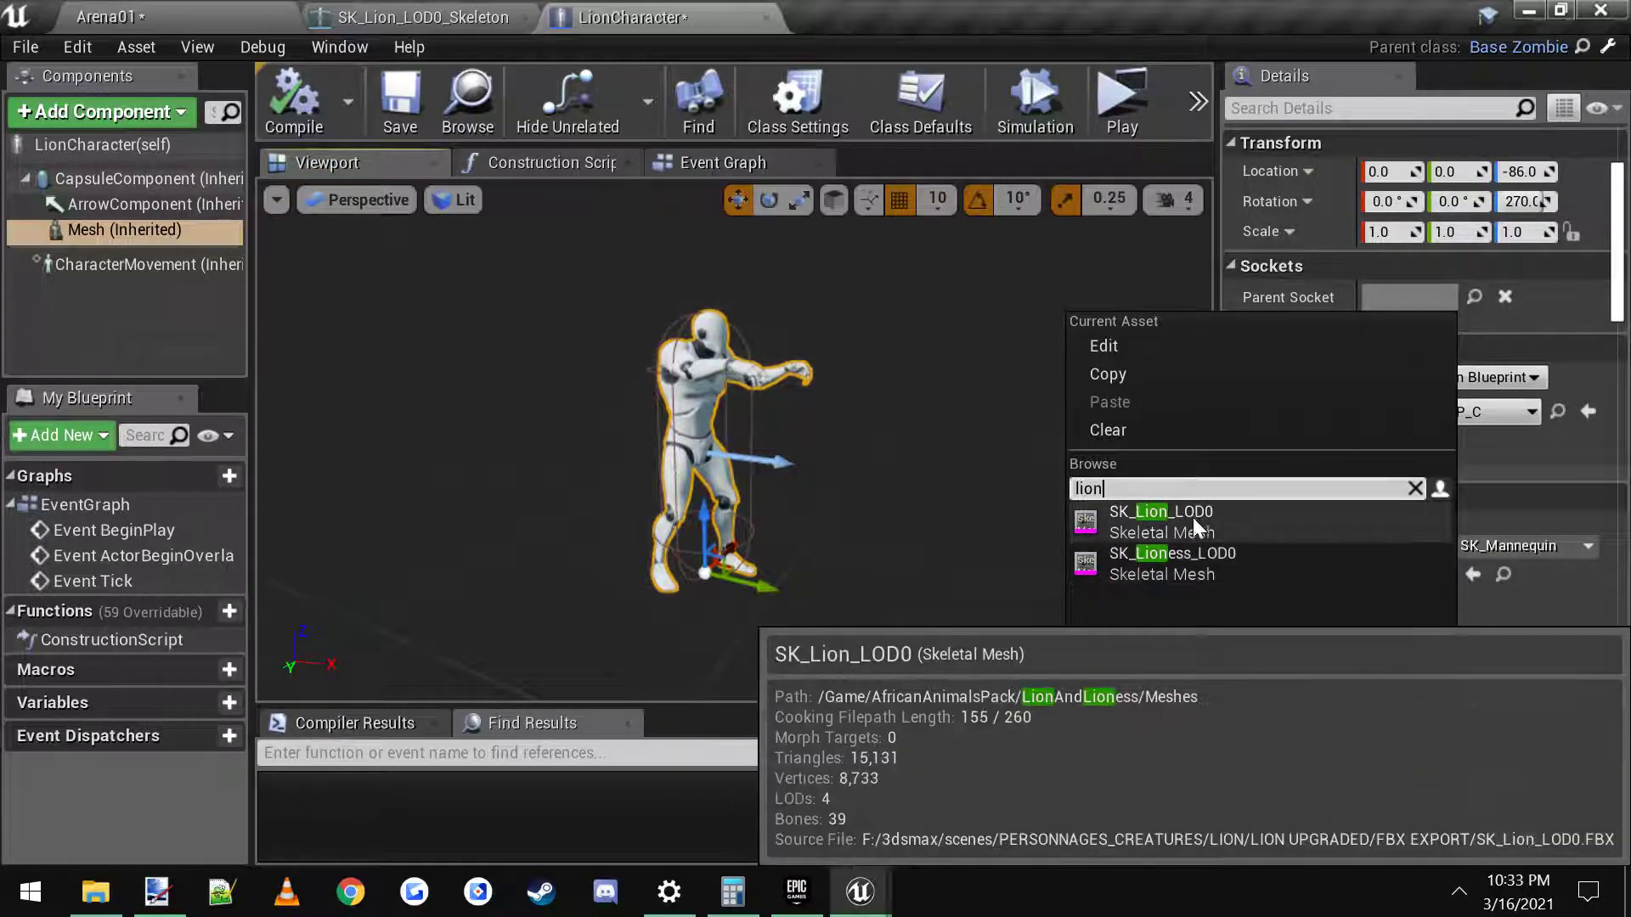
click(1189, 518)
right_drag(731, 546, 624, 560)
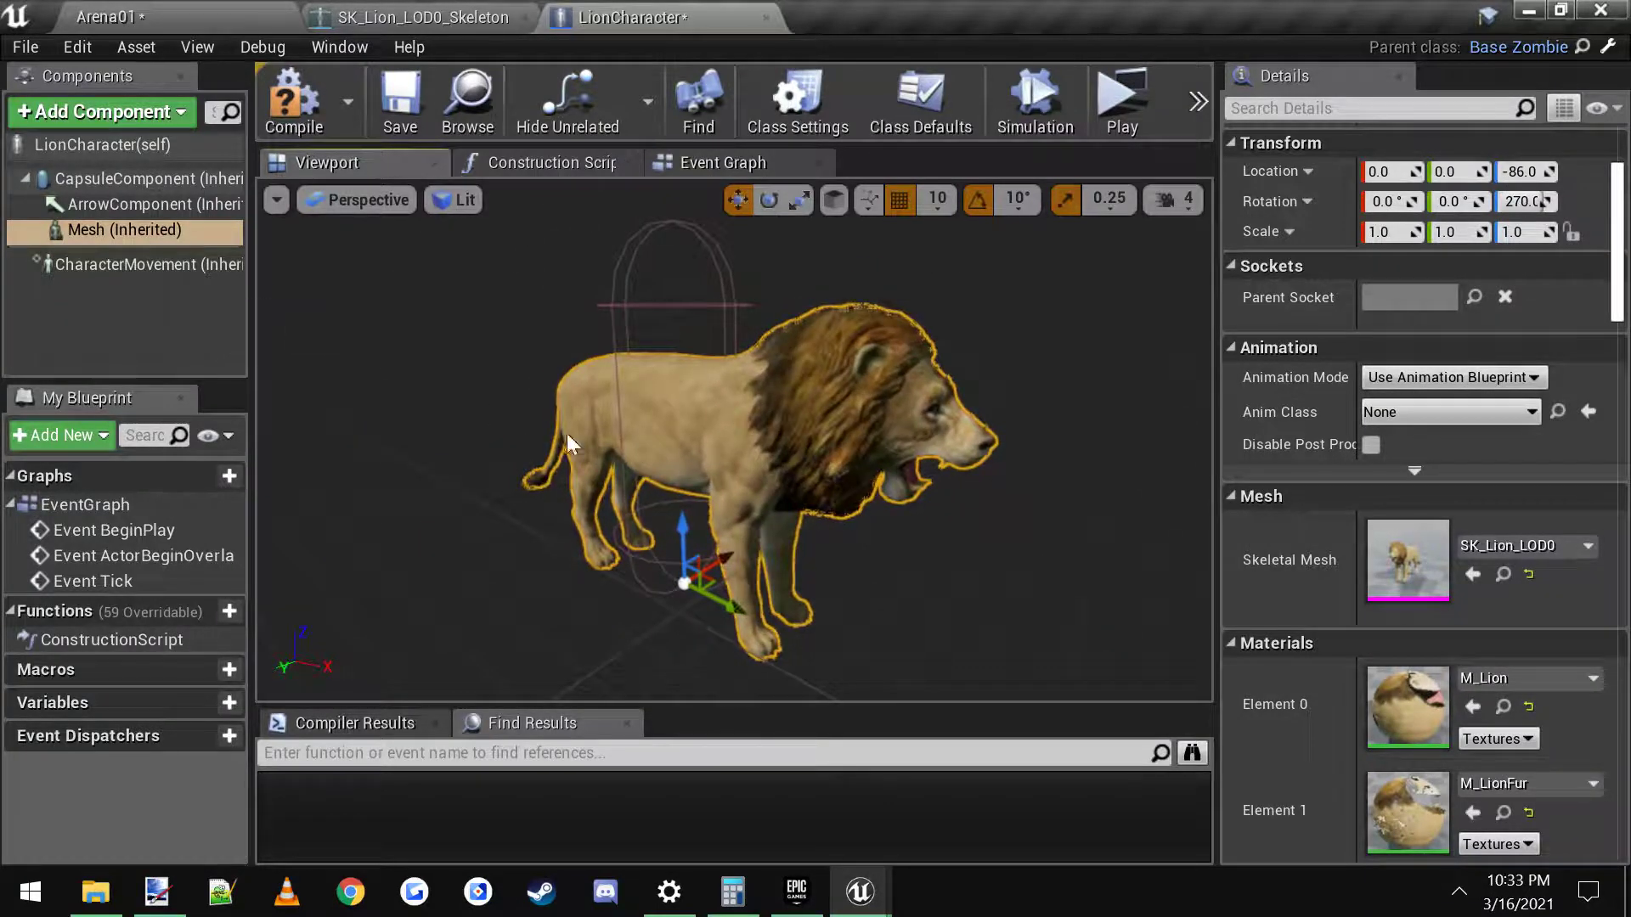
Step: Set LionCharacter's default Attack Range to 275
click(100, 146)
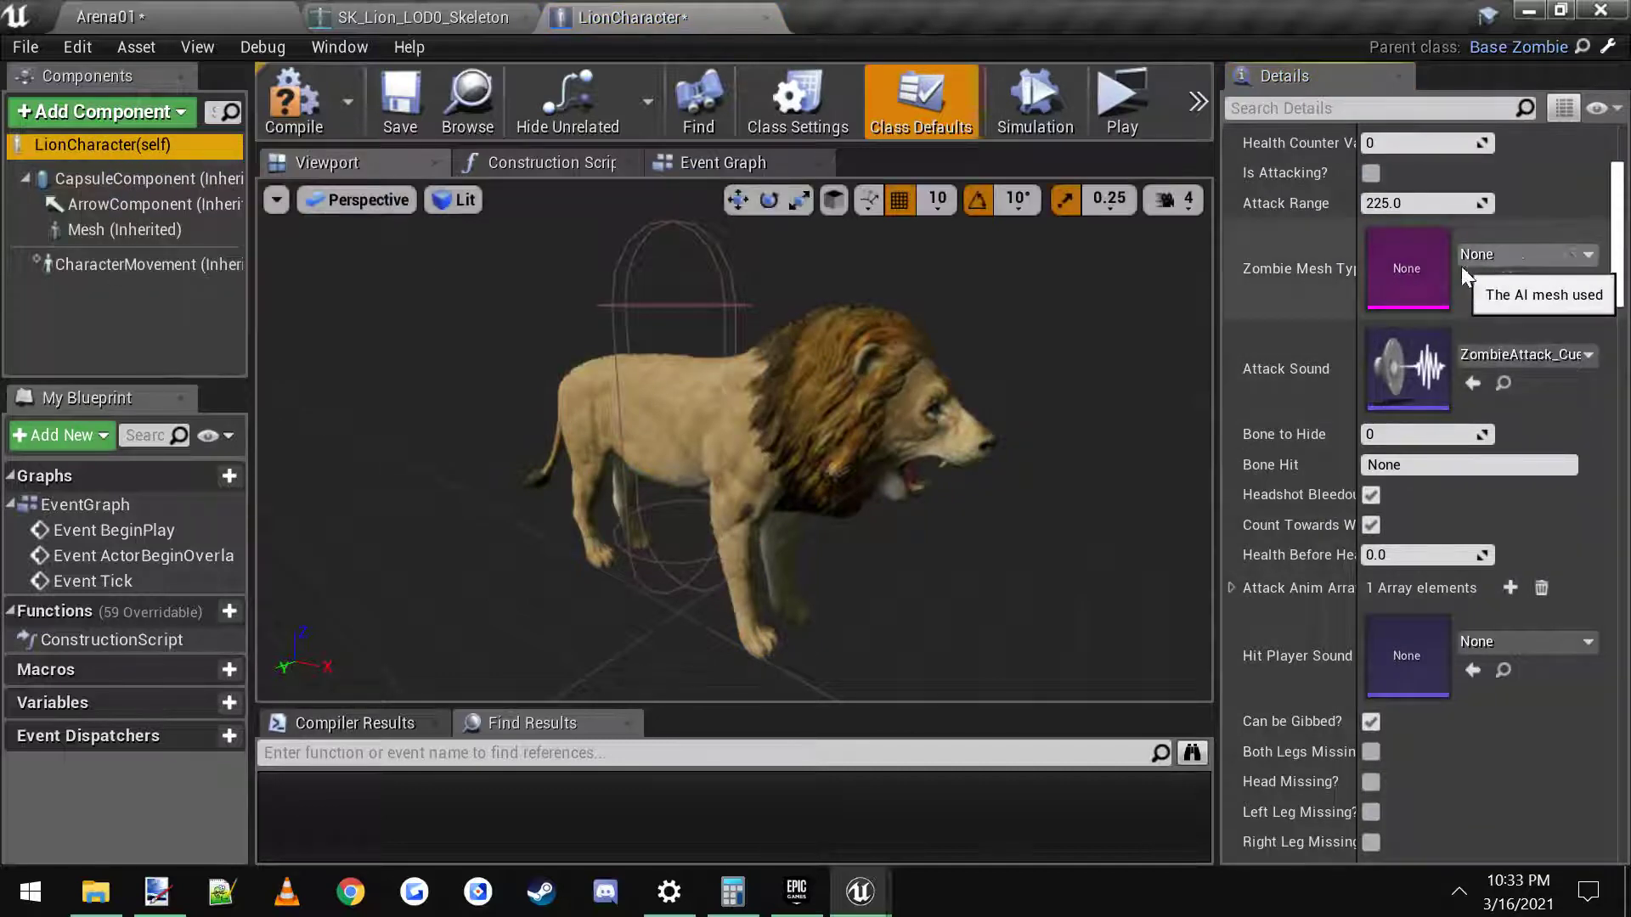
scroll(1478, 296, up, 3)
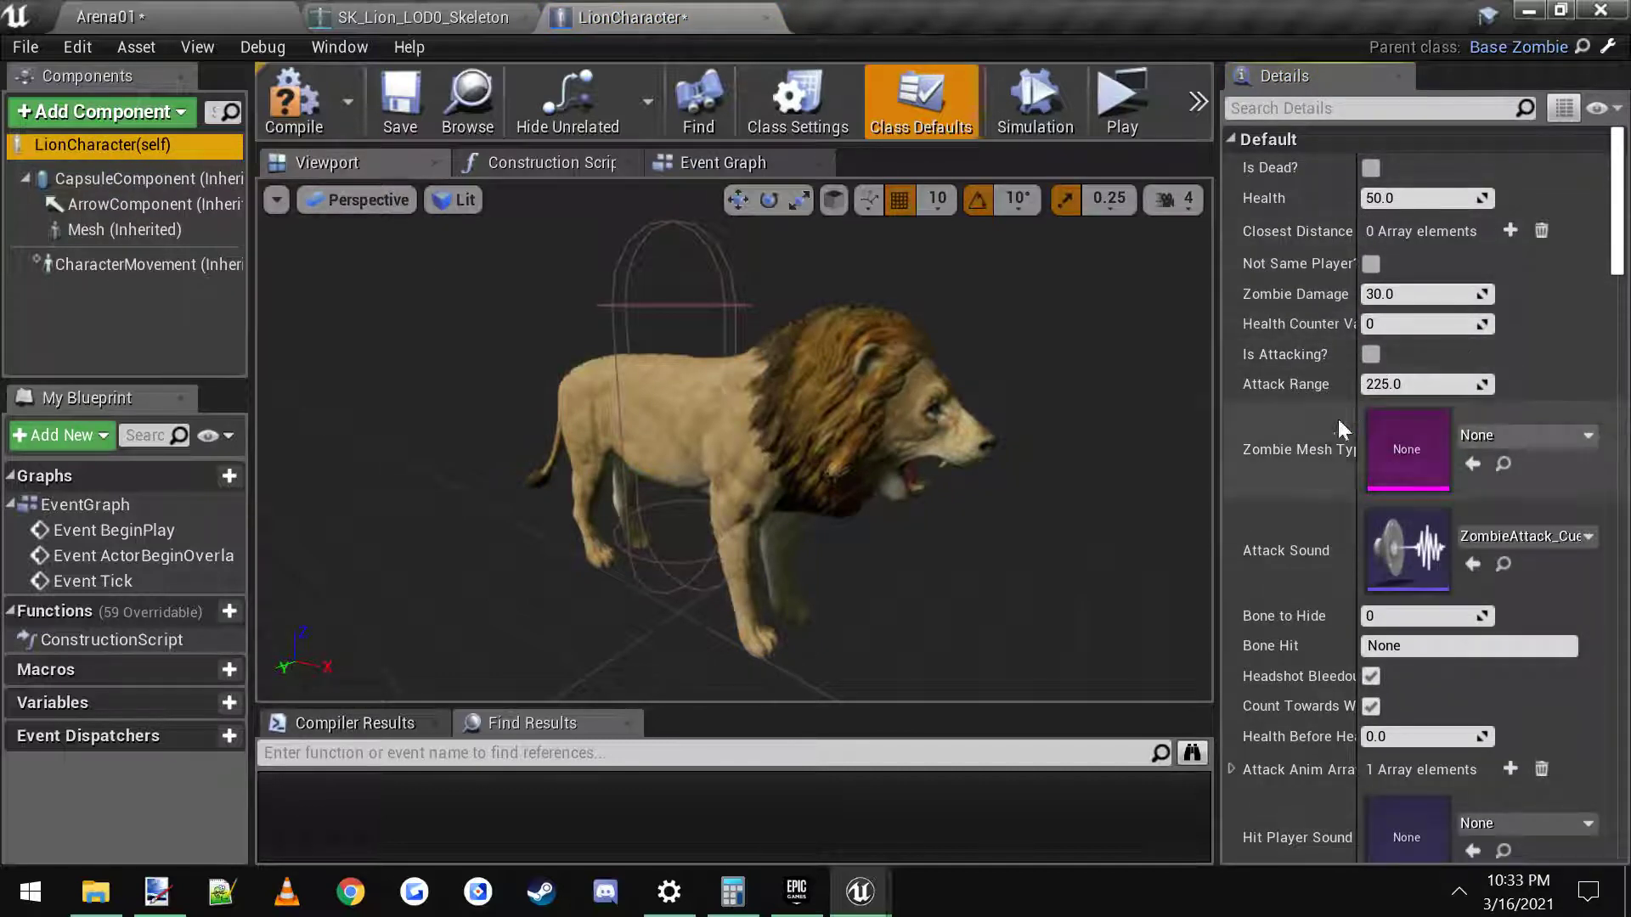
click(1419, 384)
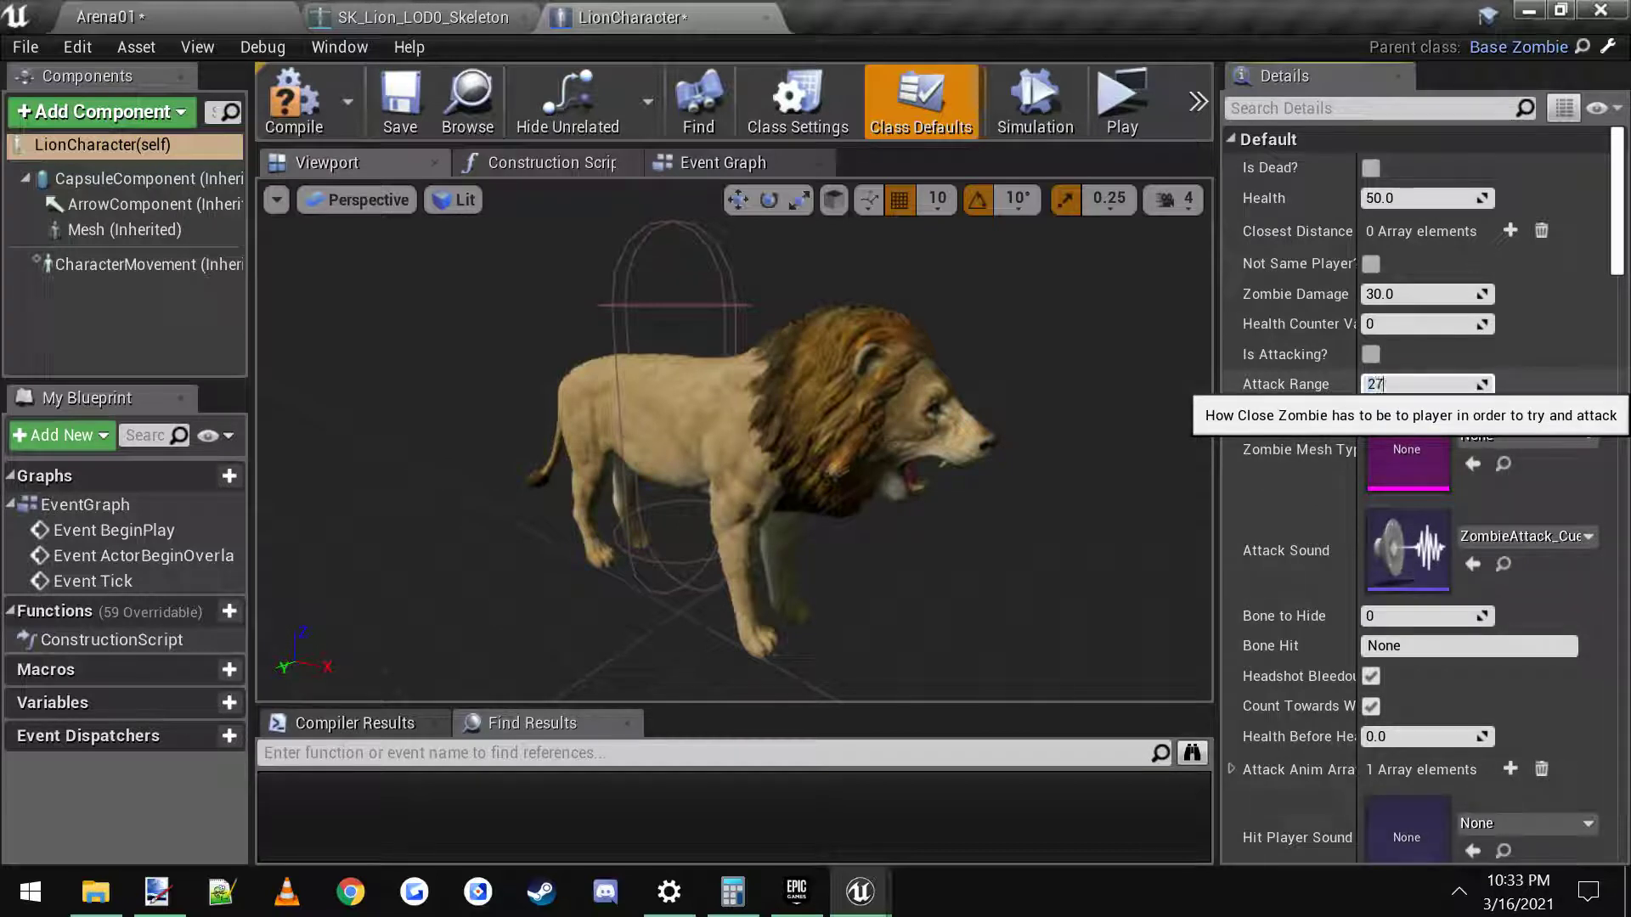
right_drag(814, 374, 837, 369)
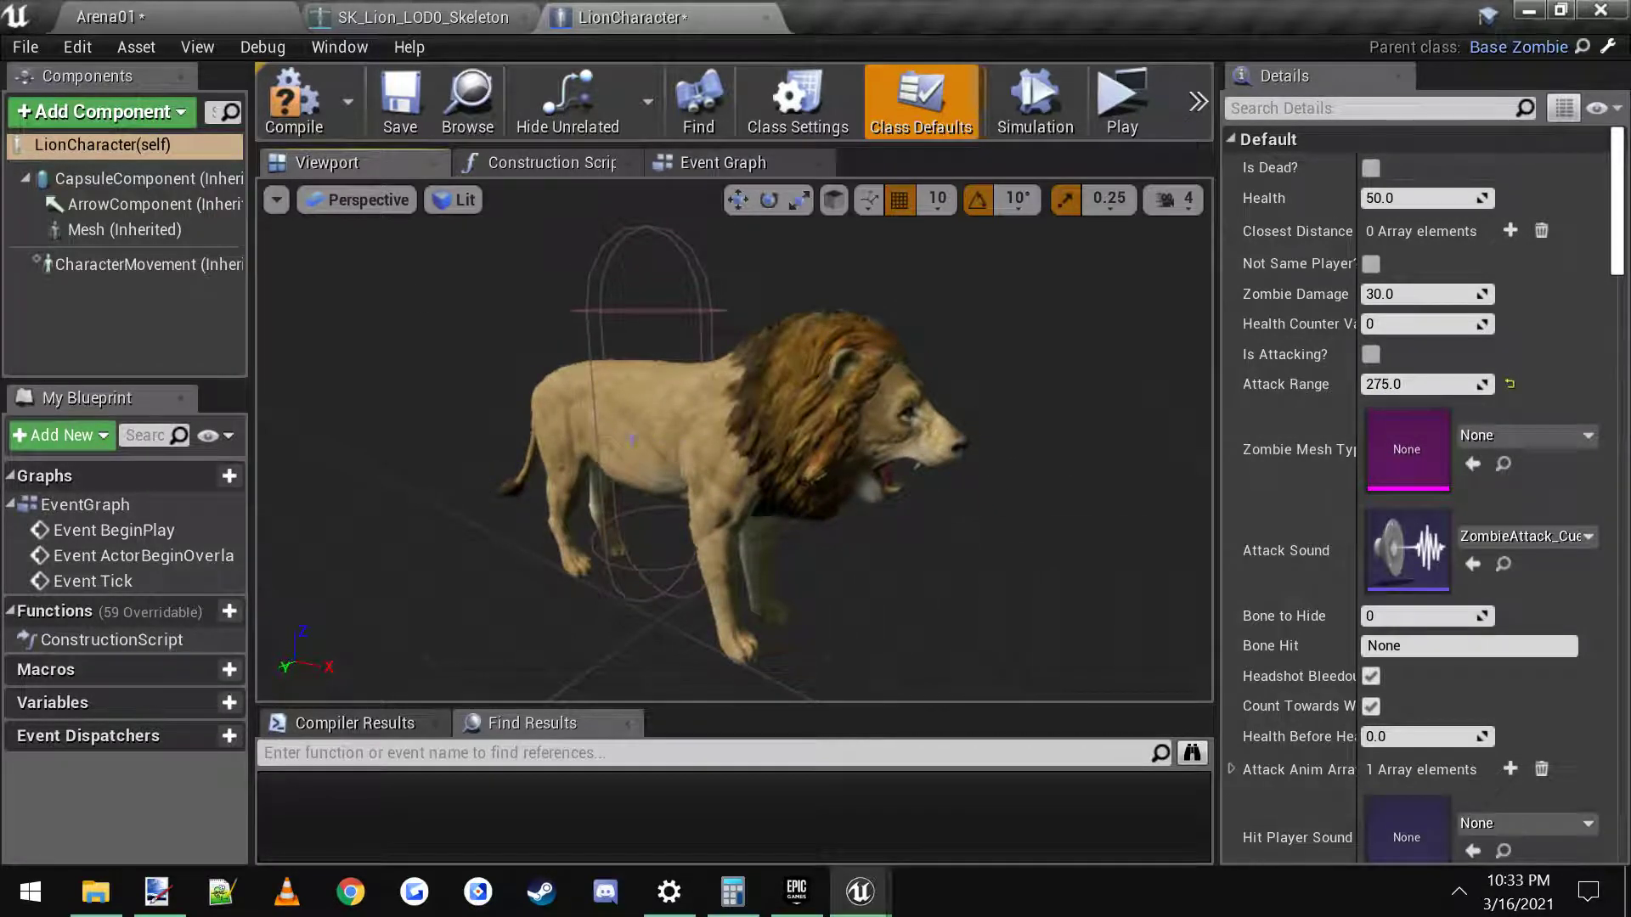
Step: Expand the Attack Anim Array in LionCharacter's class defaults
scroll(1274, 502, down, 3)
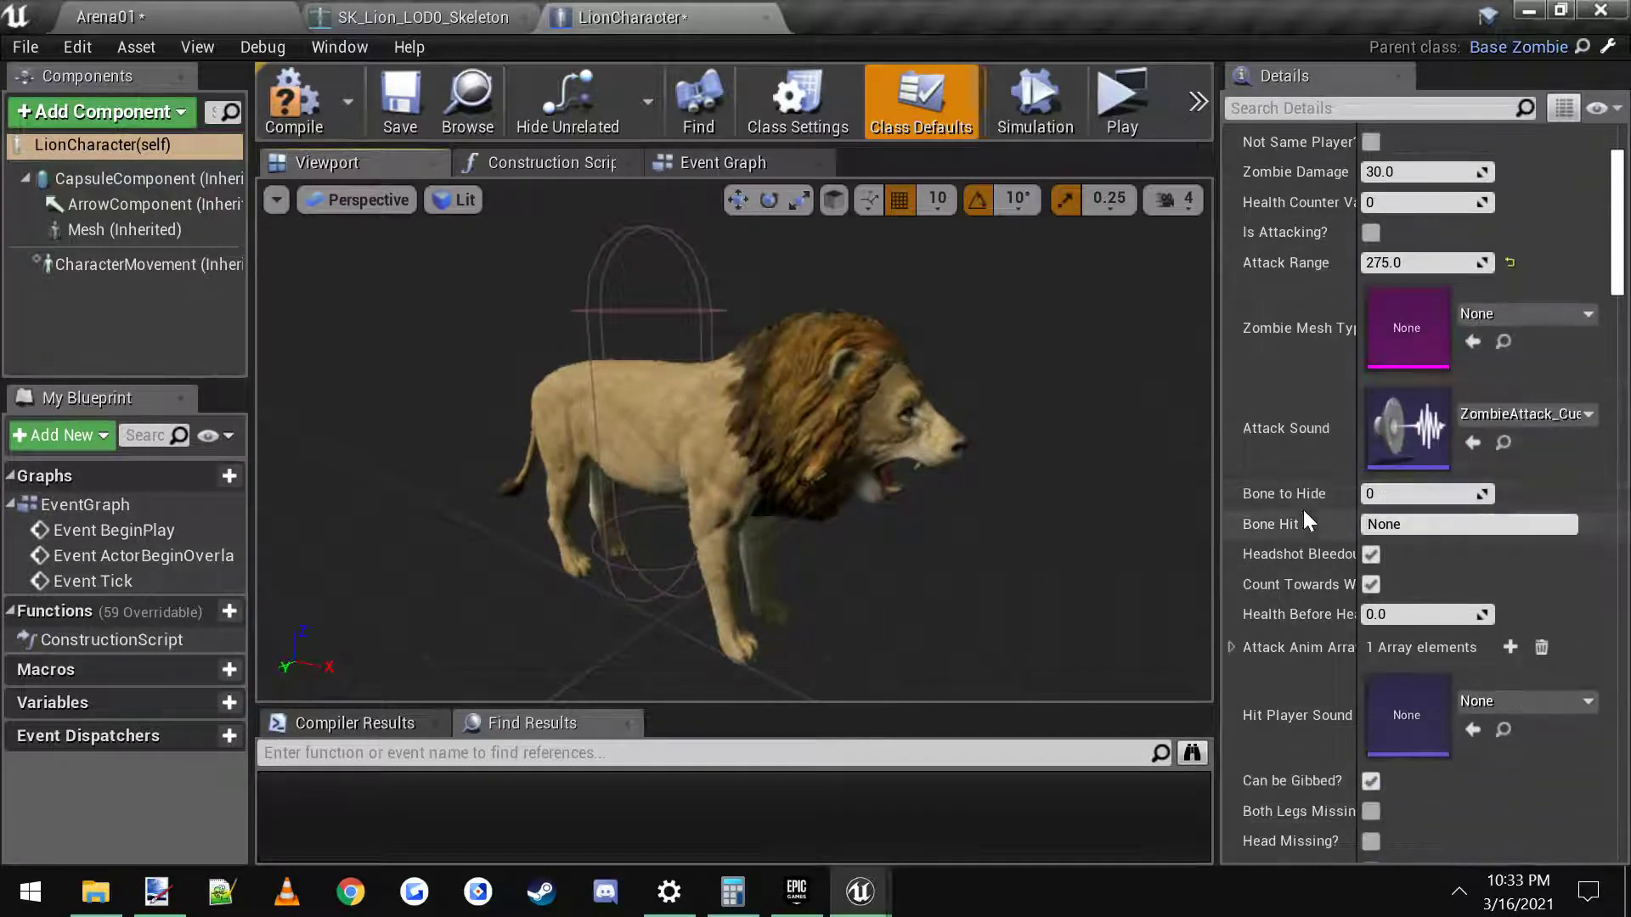
scroll(1313, 533, down, 4)
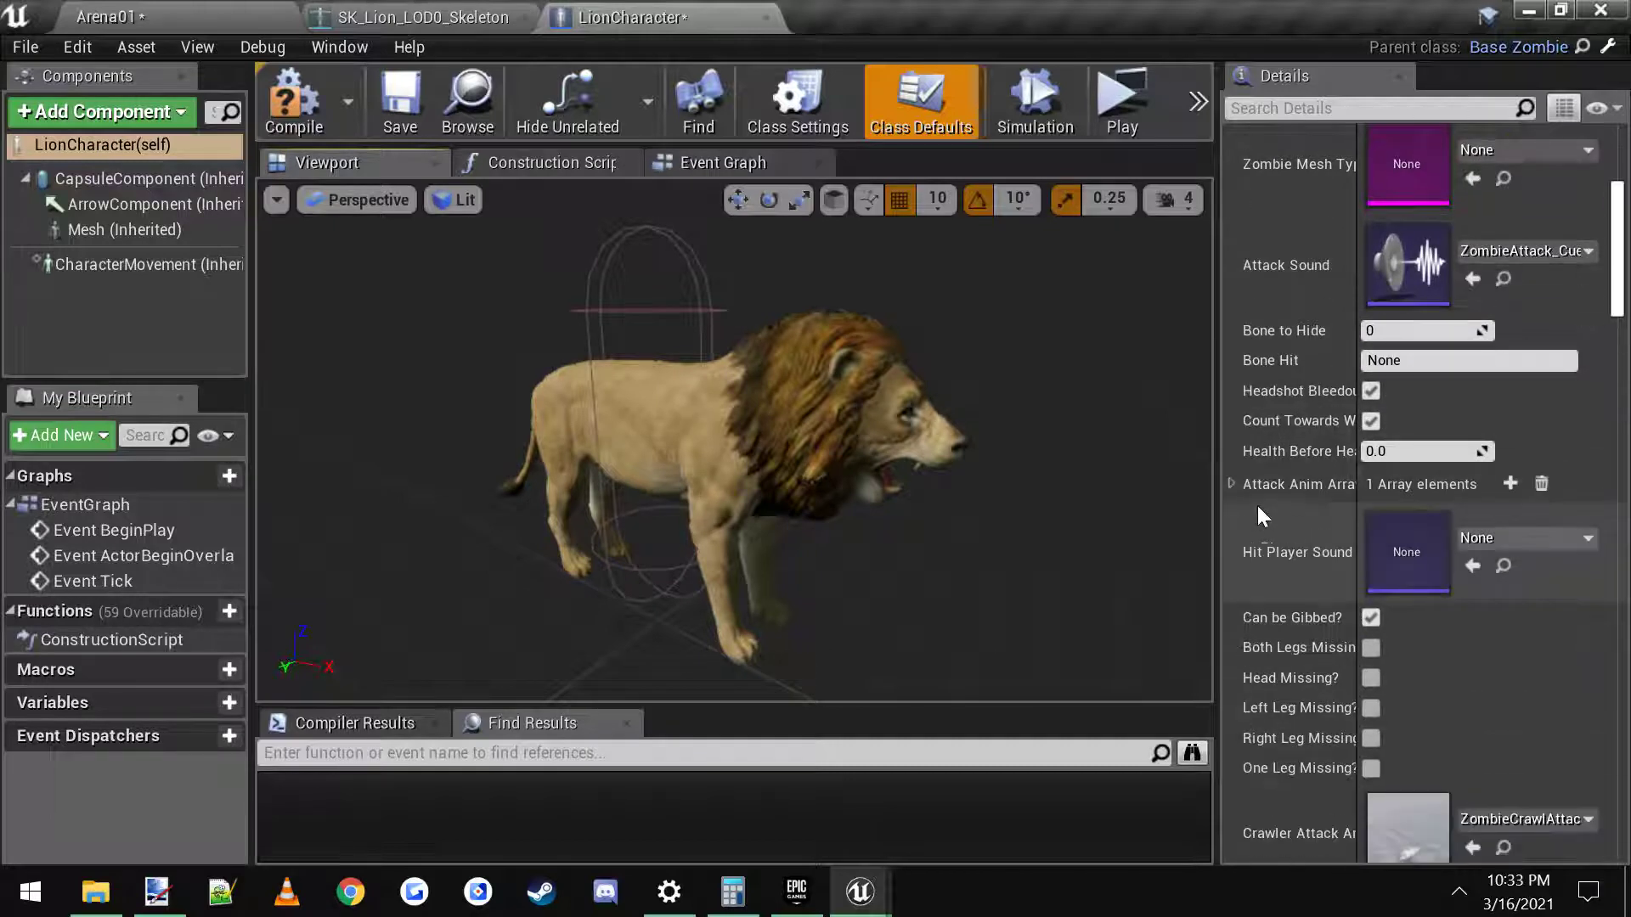
click(1231, 483)
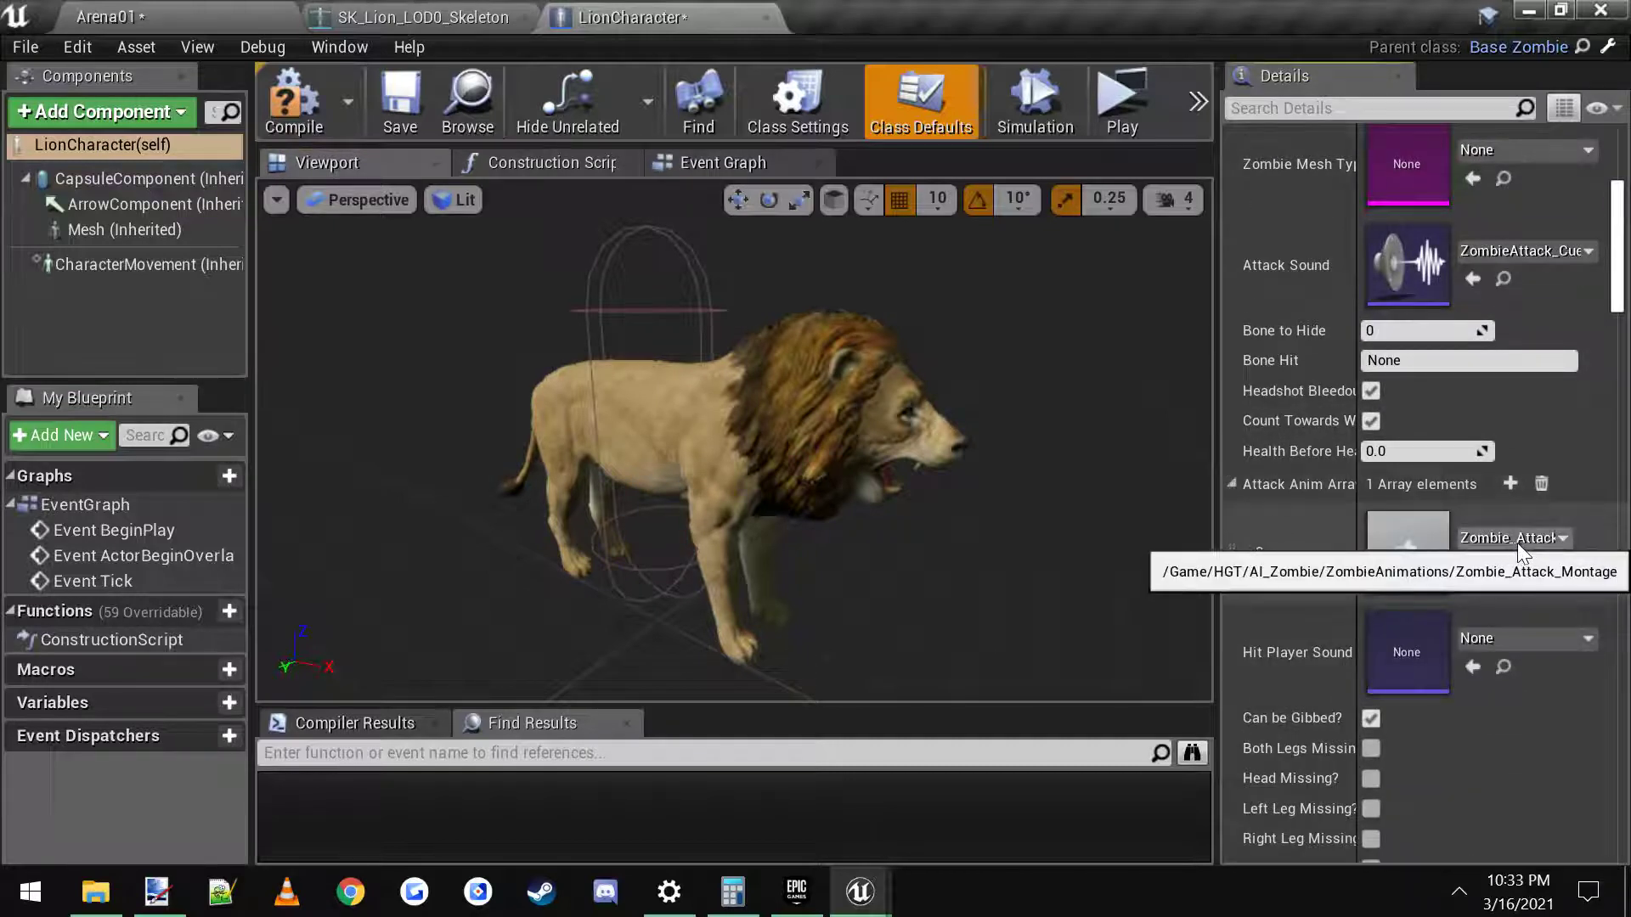
Step: Set LionCharacter's two Attack Bone Names entries to LionTopJaw and LionBottomJaw
scroll(1407, 543, down, 7)
scroll(1403, 564, down, 17)
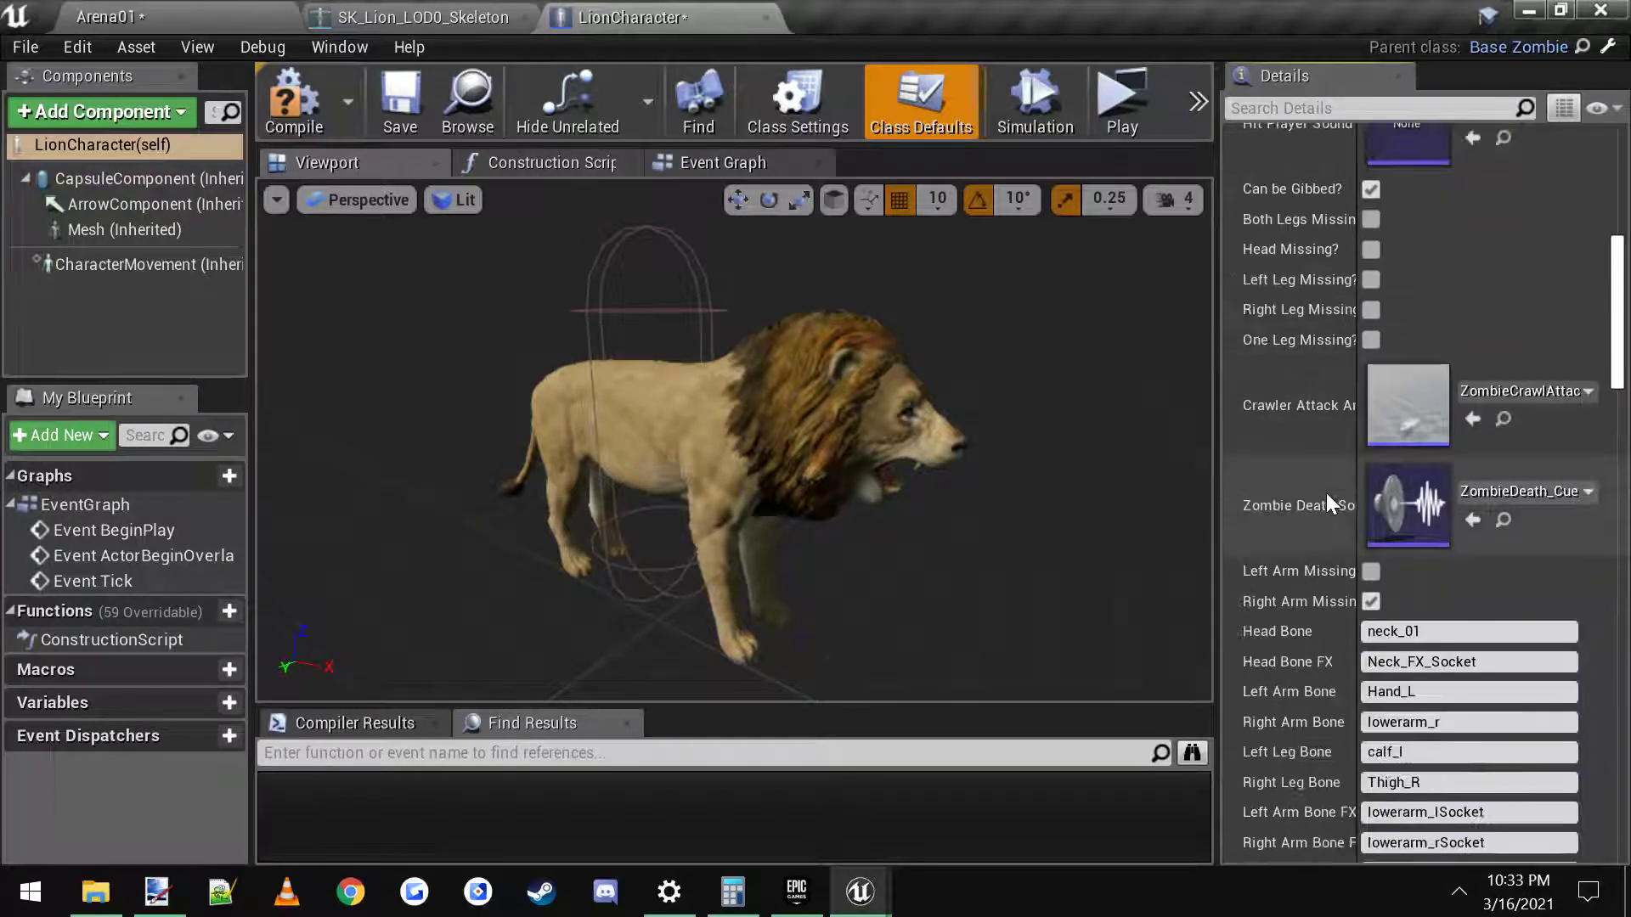
scroll(1329, 498, down, 10)
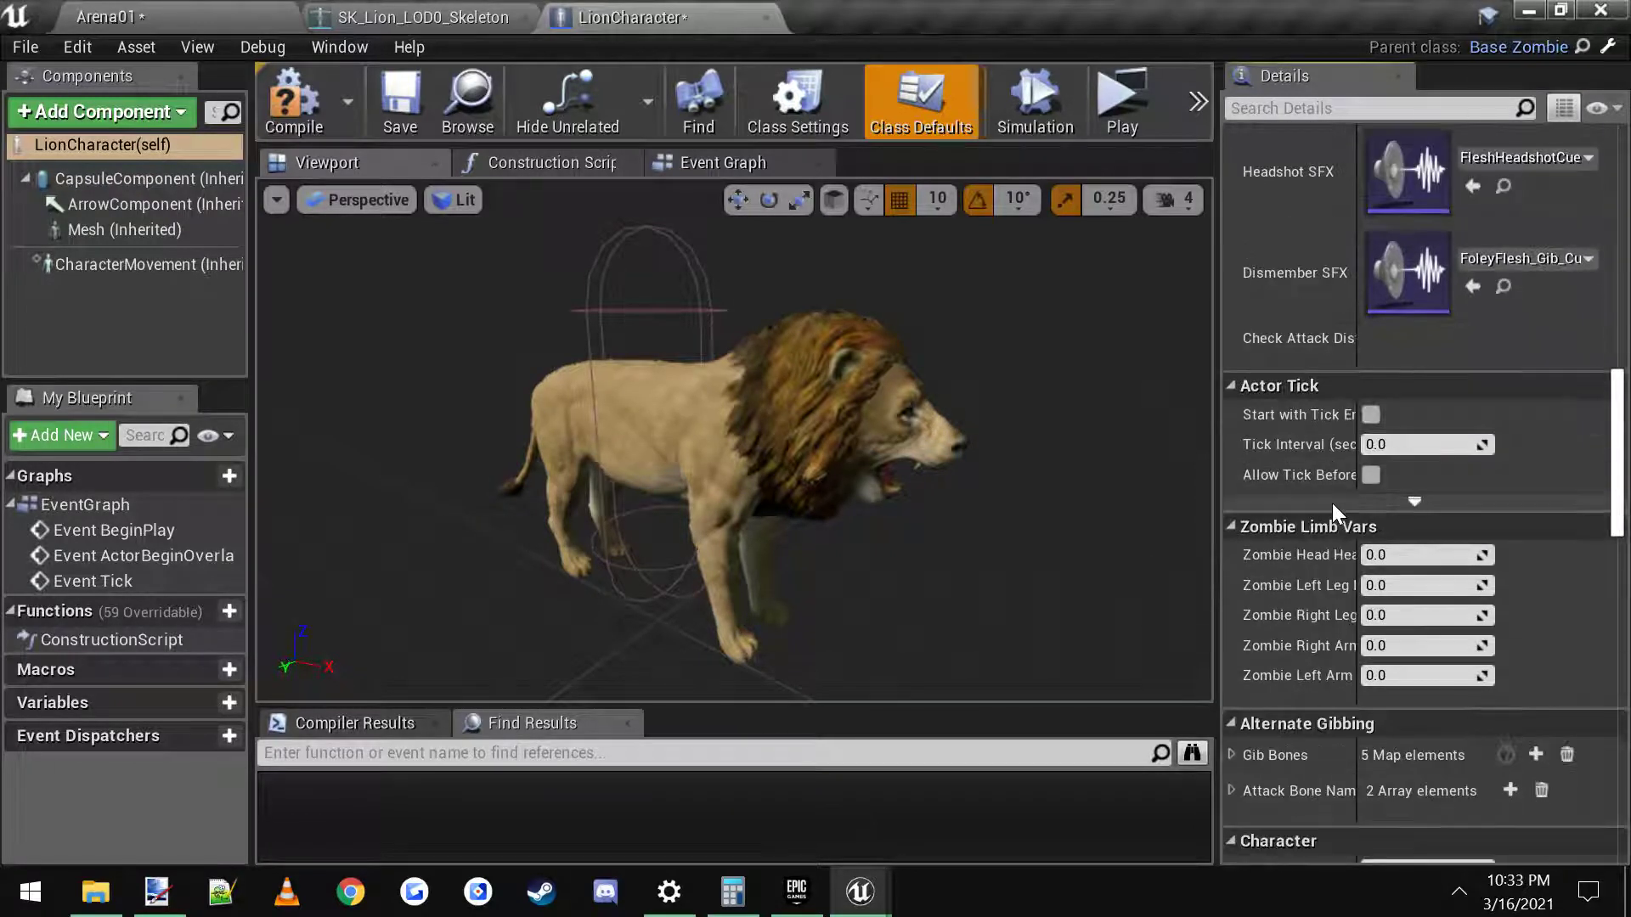
scroll(1312, 525, down, 5)
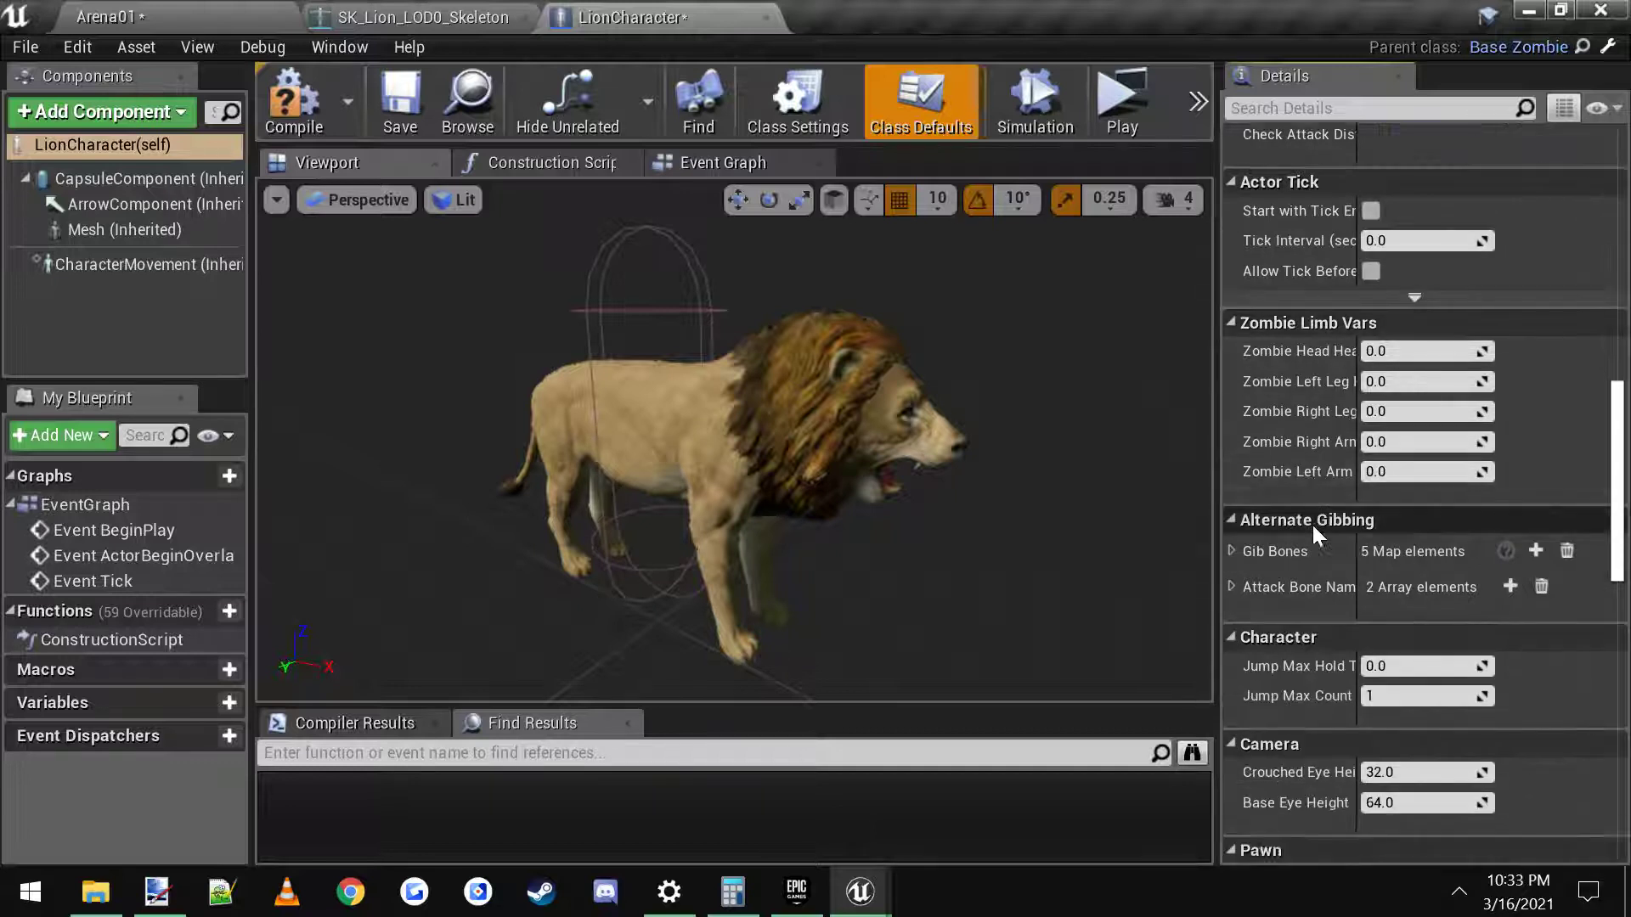
scroll(1241, 586, down, 2)
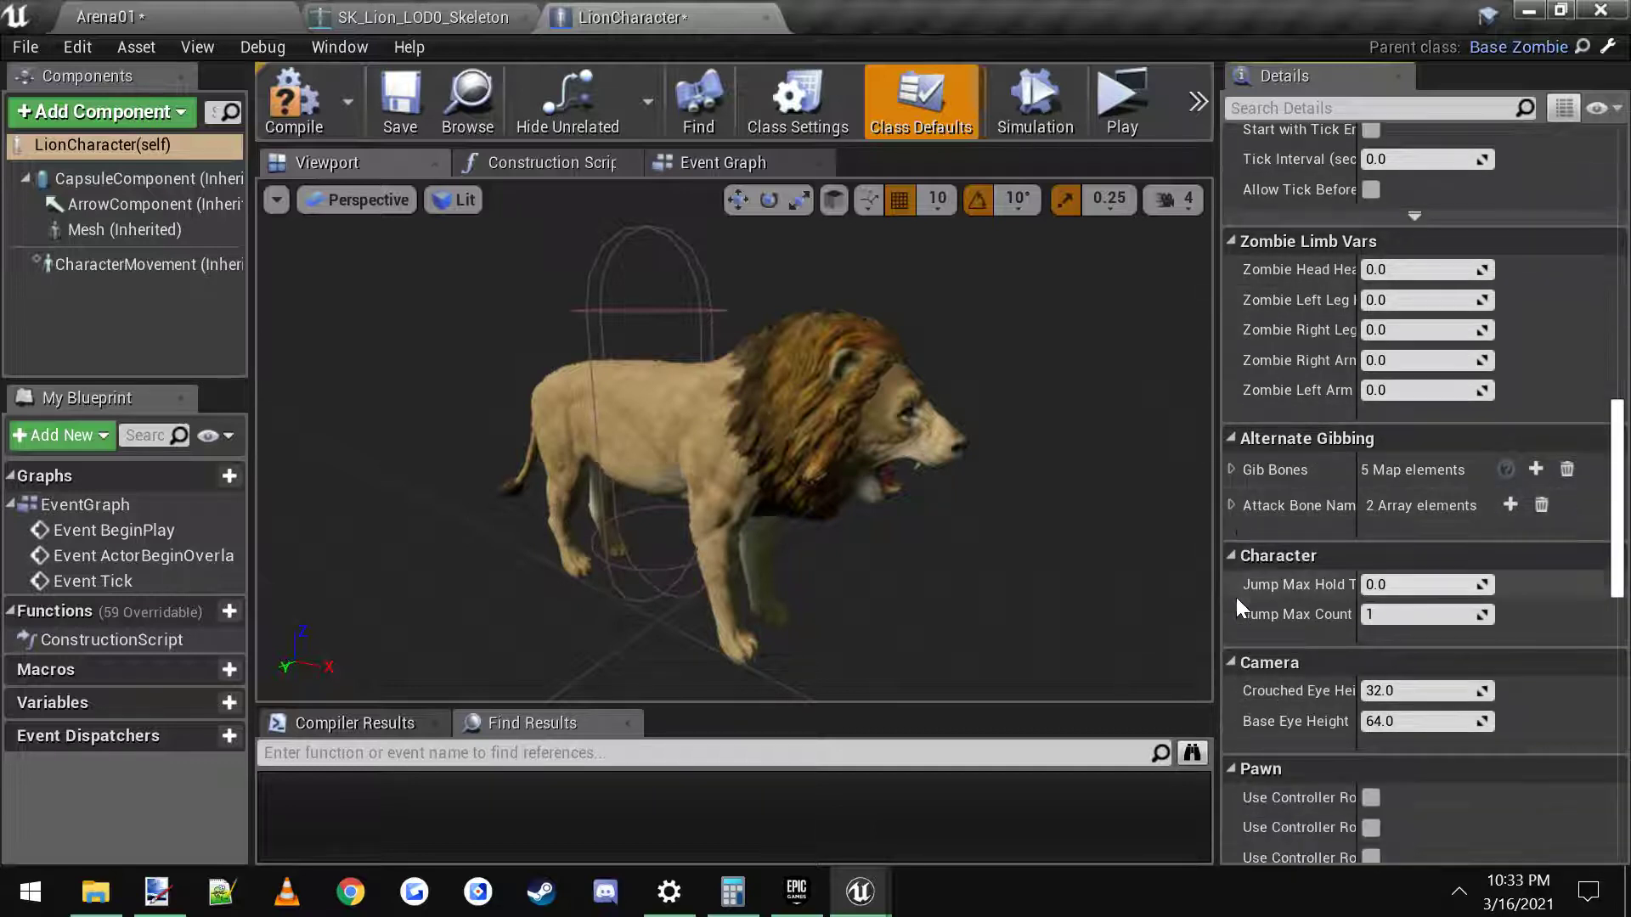
click(1230, 505)
mouse_move(1370, 520)
mouse_down()
mouse_move(1455, 520)
mouse_move(1392, 521)
mouse_up()
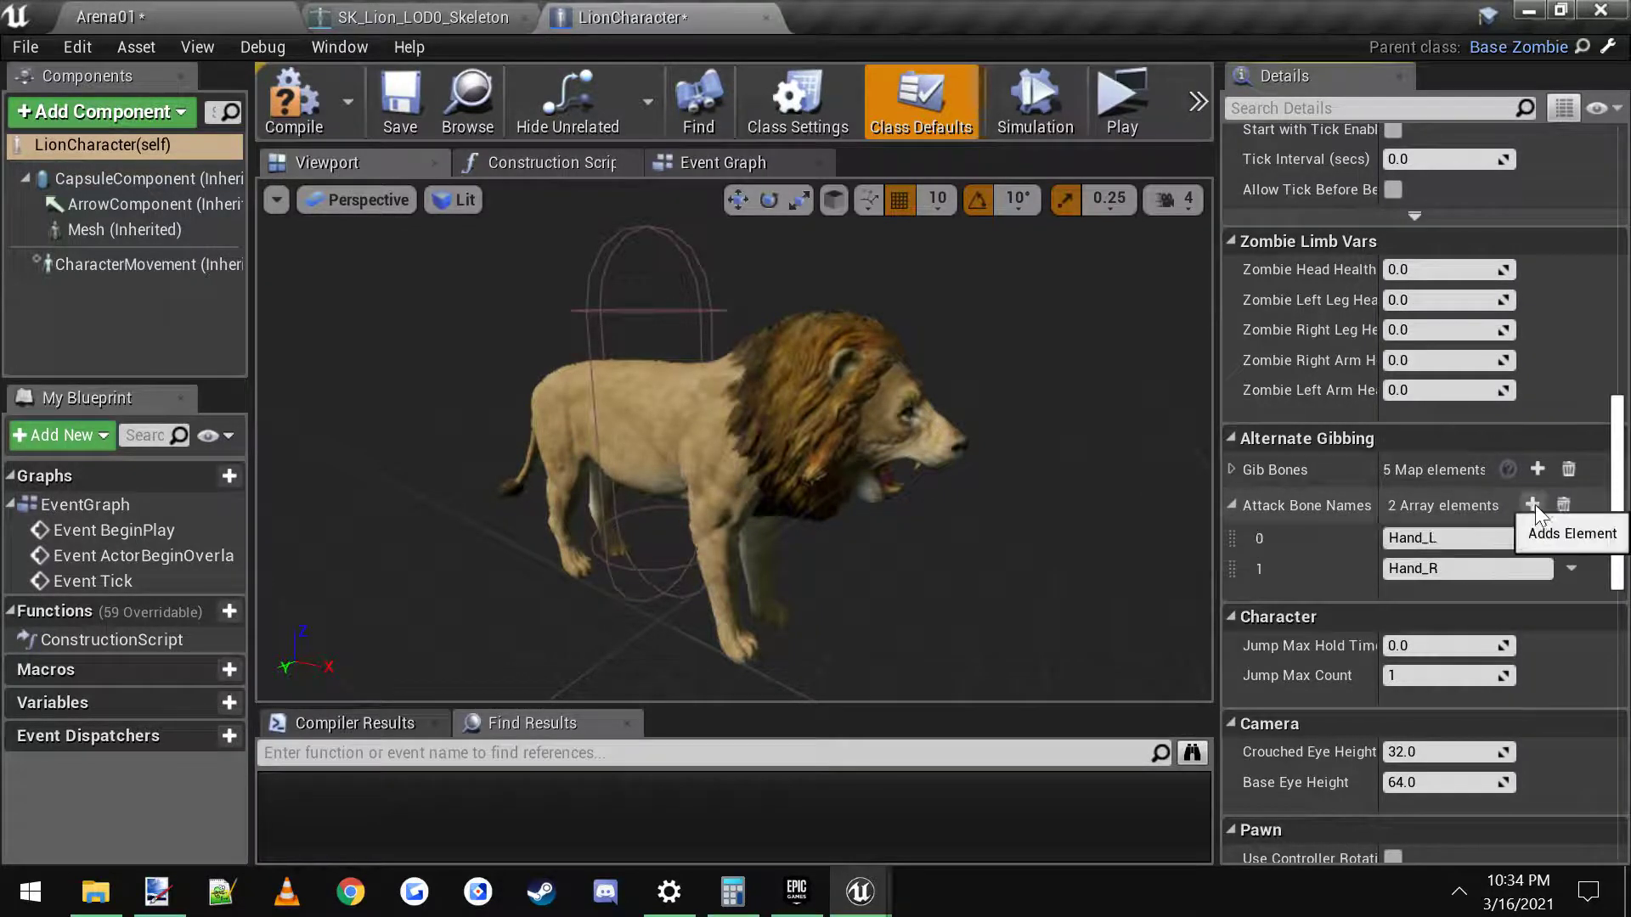
click(1423, 537)
double_click(1423, 538)
key(Tab)
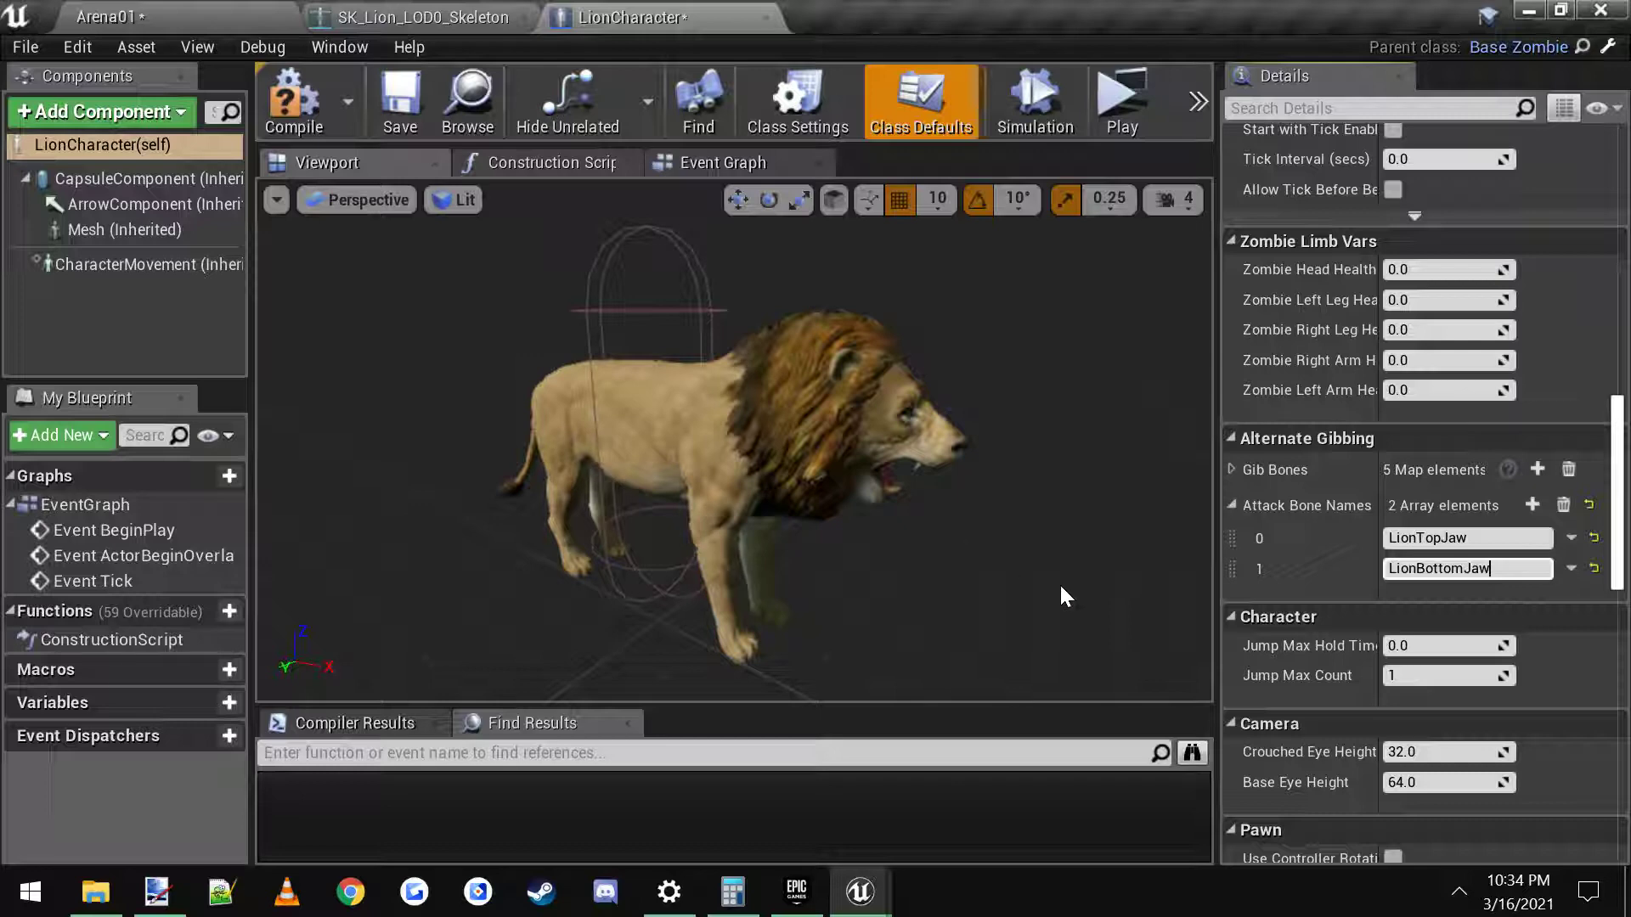
Step: Turn off Can be Gibbed? in LionCharacter's class defaults
scroll(1359, 463, up, 10)
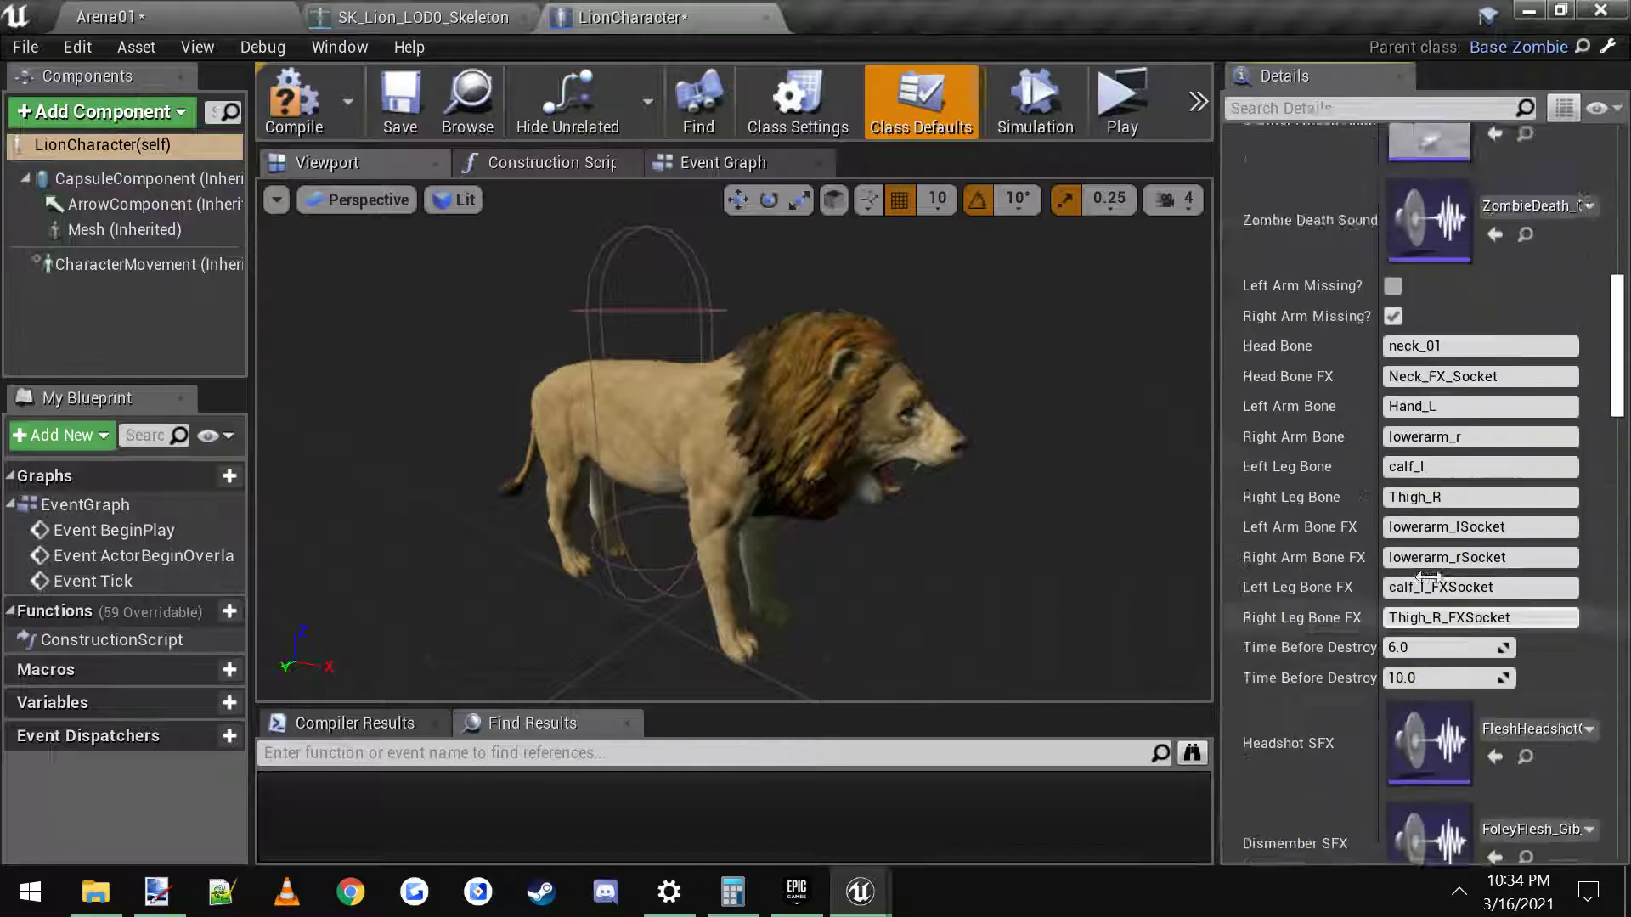
scroll(1428, 577, up, 5)
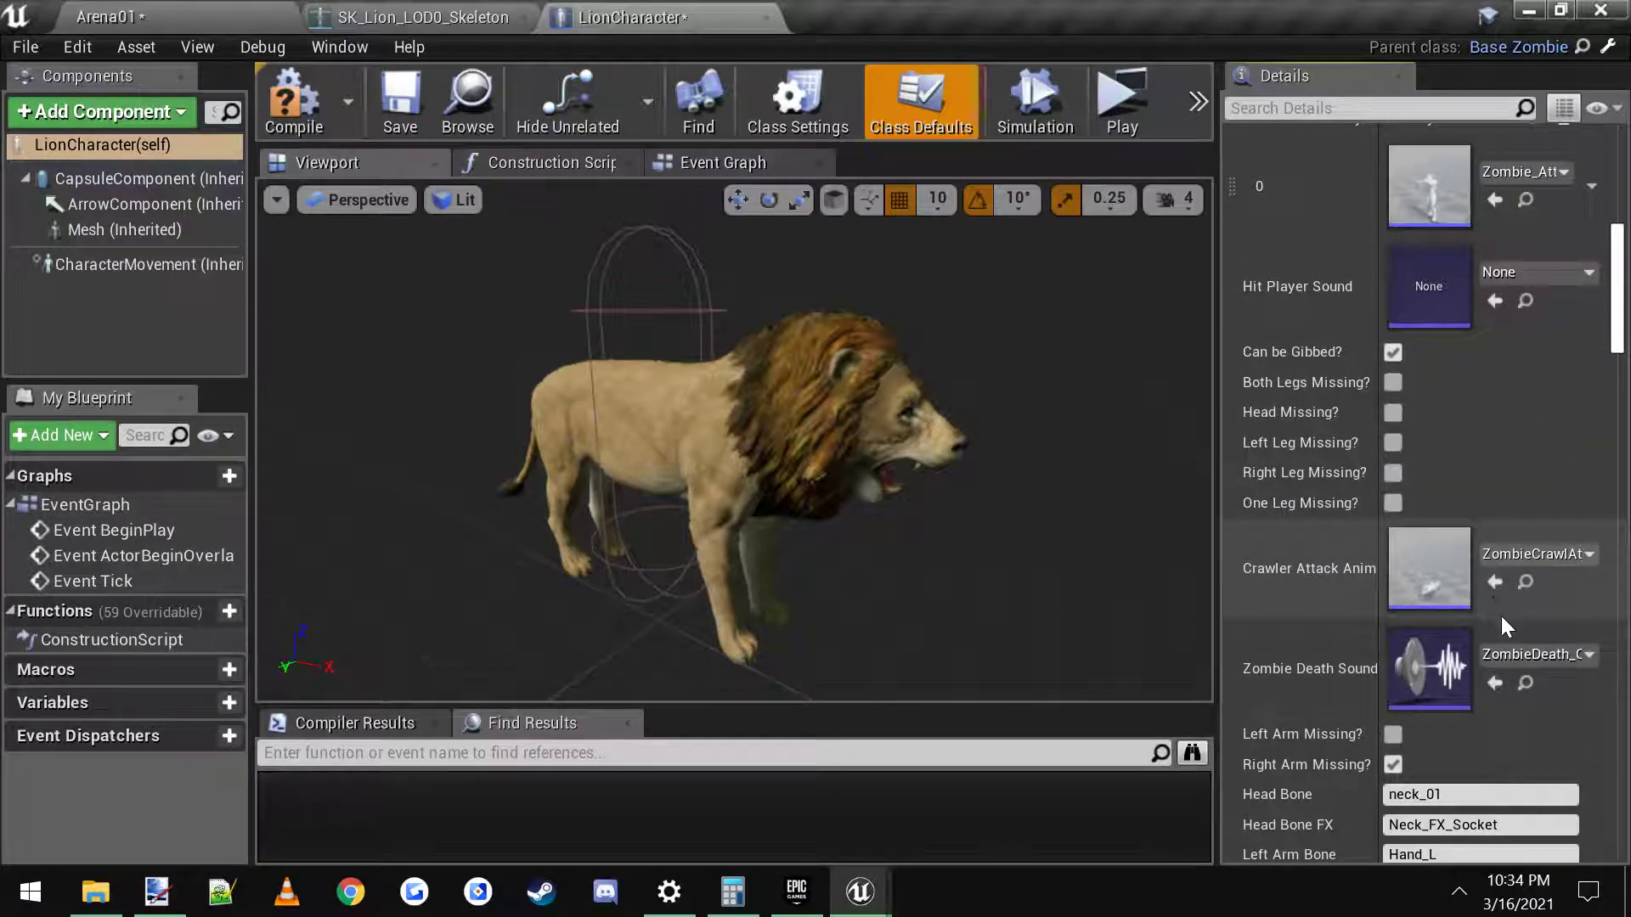
scroll(1501, 616, up, 3)
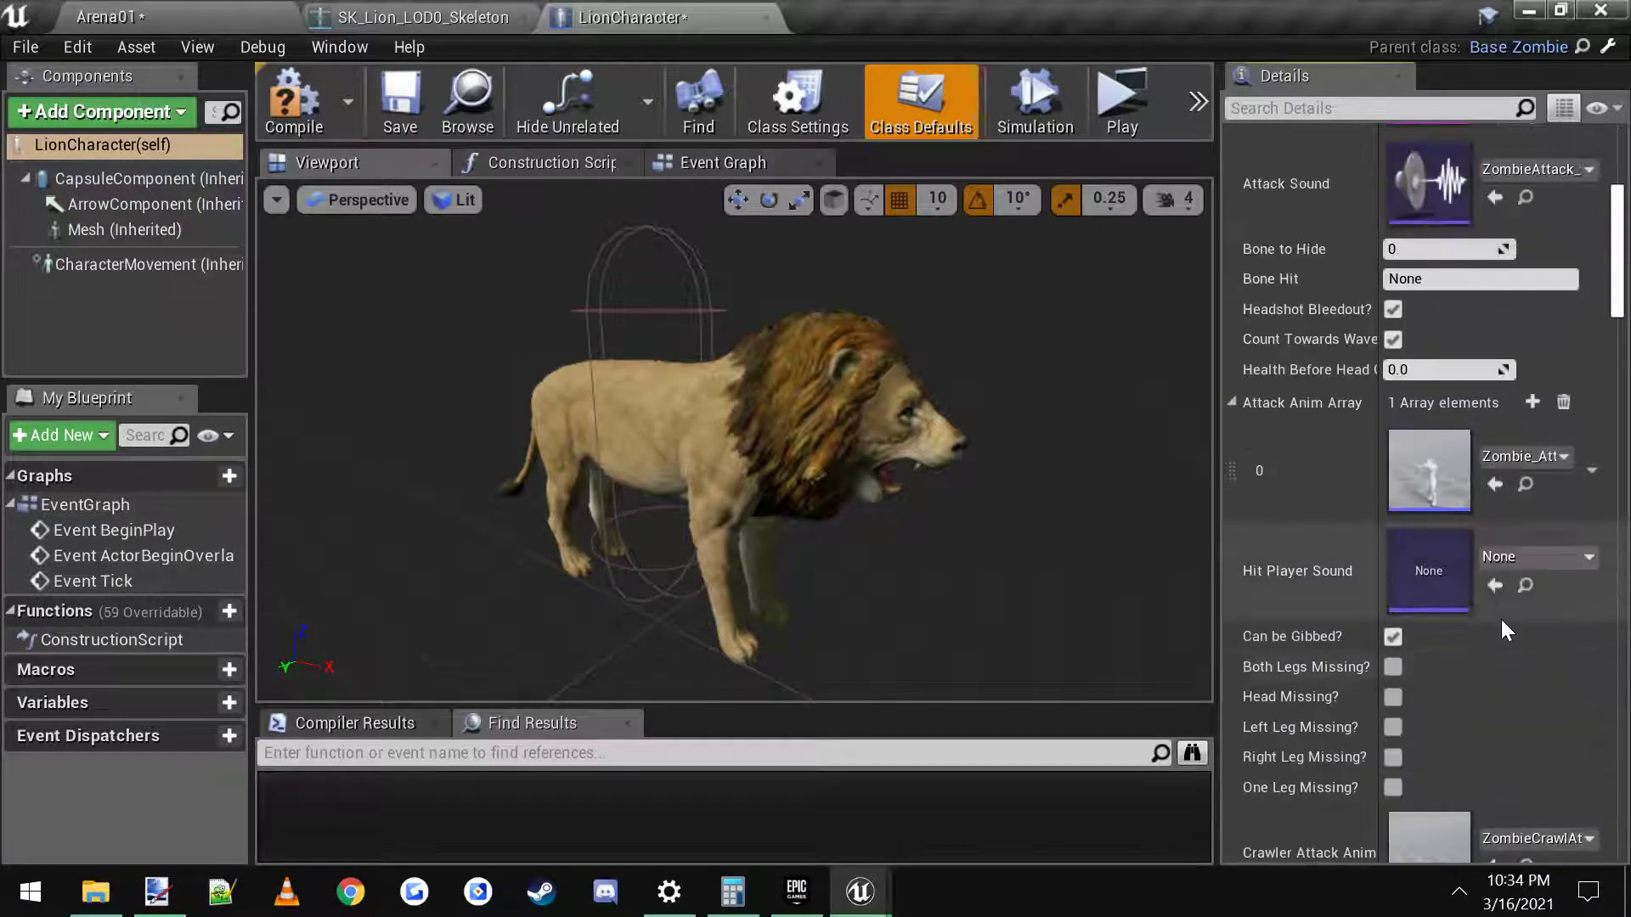
click(1392, 638)
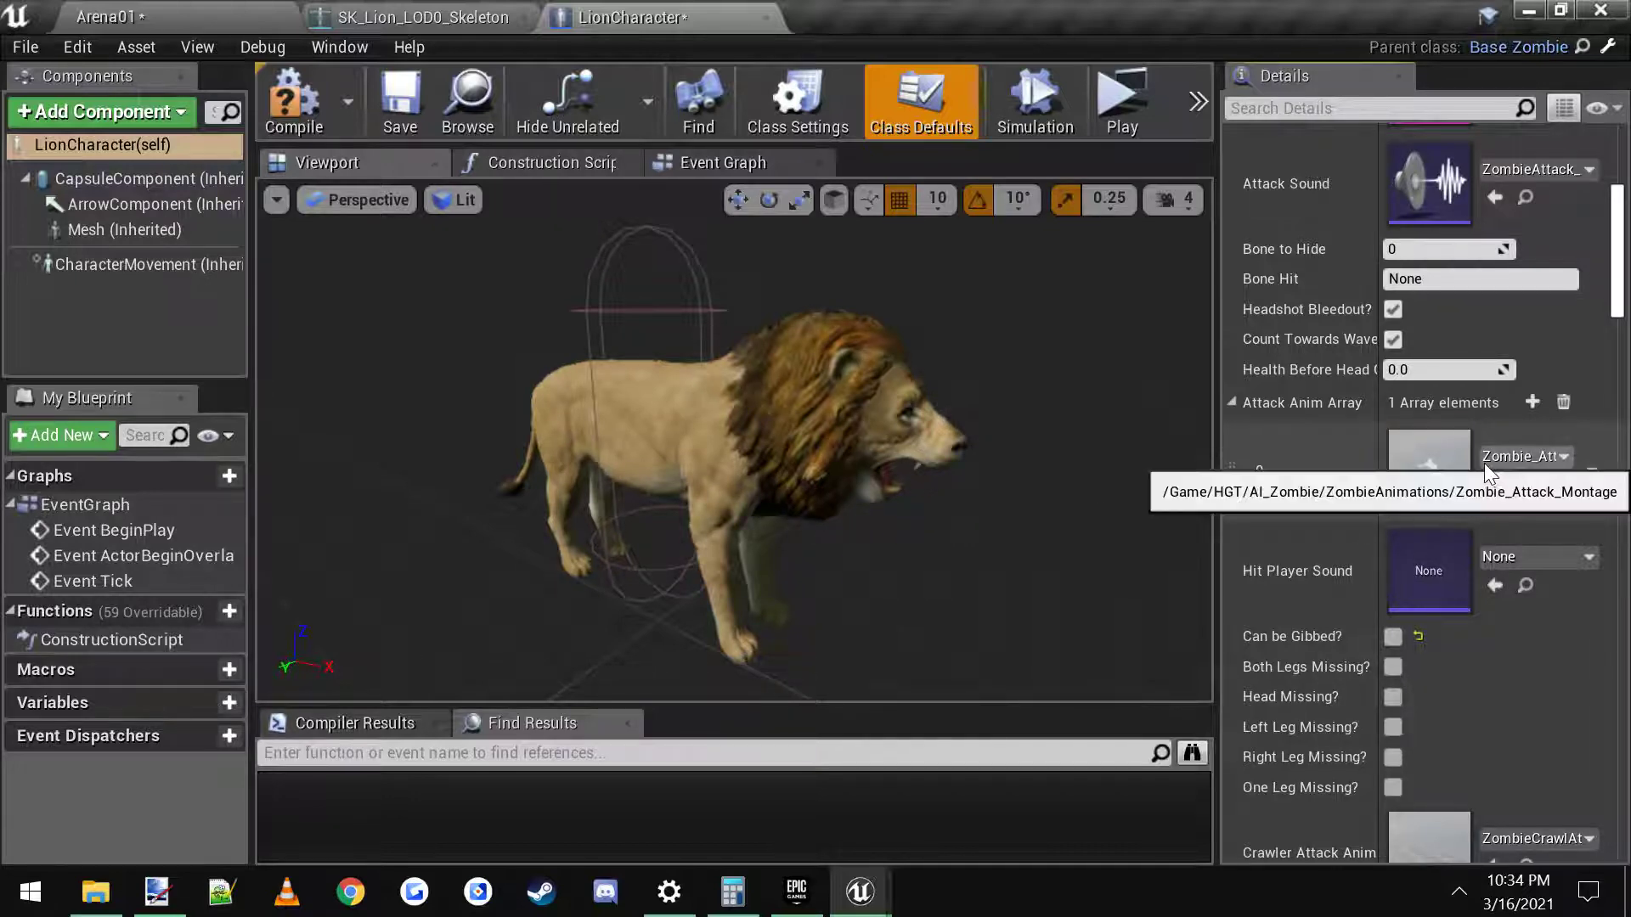
Step: Return to the Arena01 level editor and open the AfricanAnimalsPack/LionAndLioness/Animations folder
click(76, 10)
scroll(175, 730, up, 5)
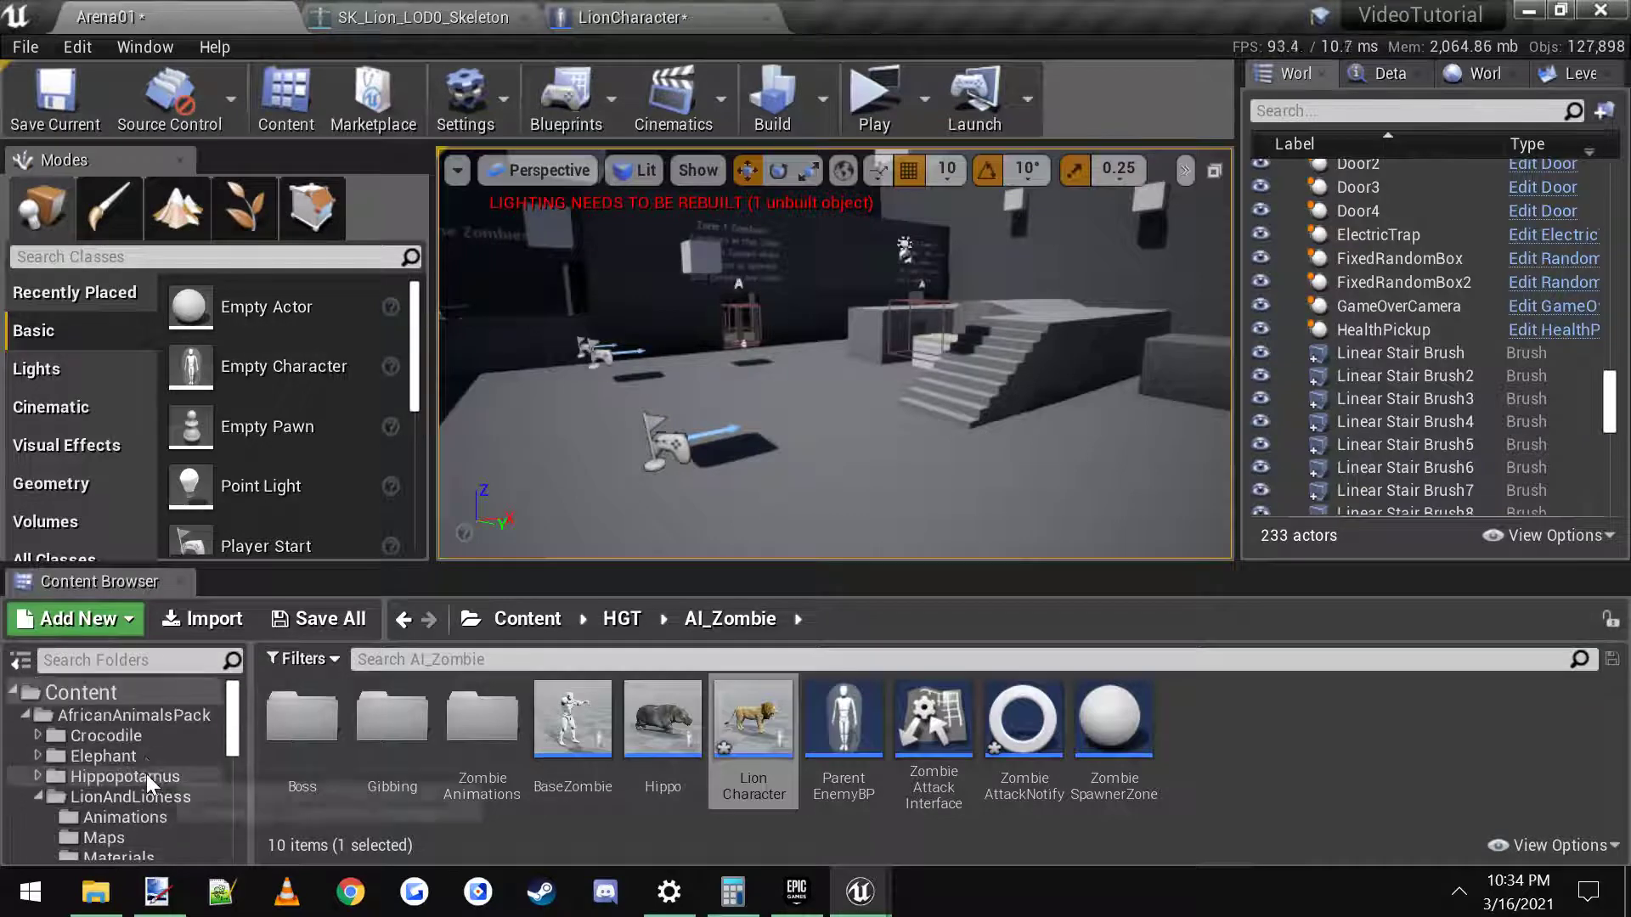
click(127, 795)
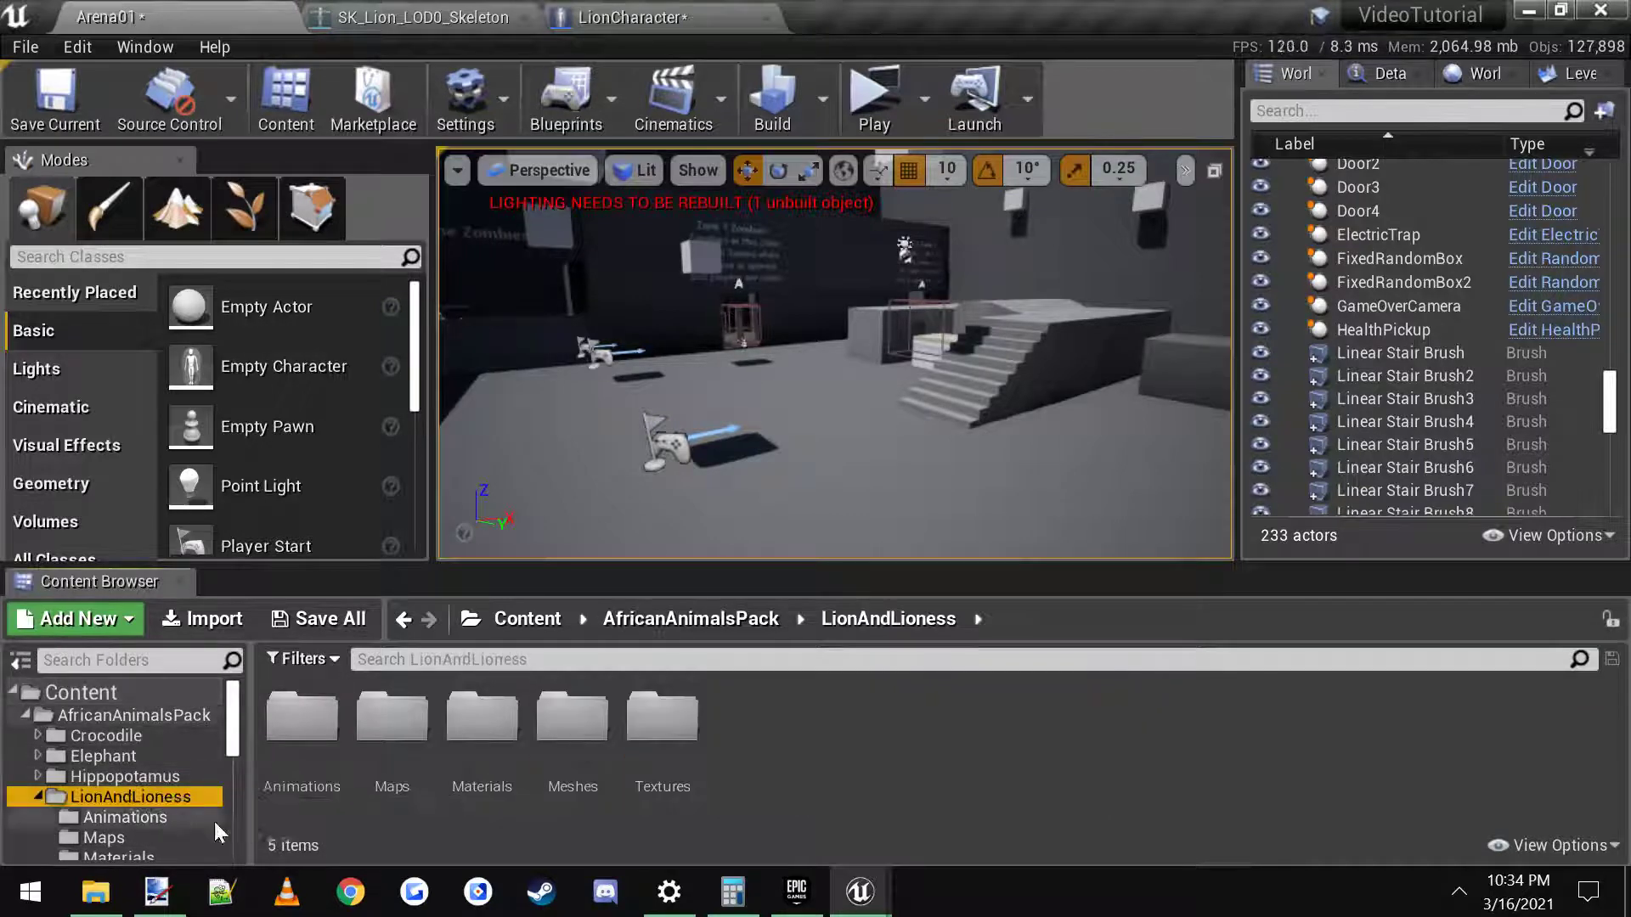
click(323, 777)
double_click(344, 769)
Step: Create an animation montage from the ANIM_Lion_Bite sequence and name it LionBite
right_click(314, 730)
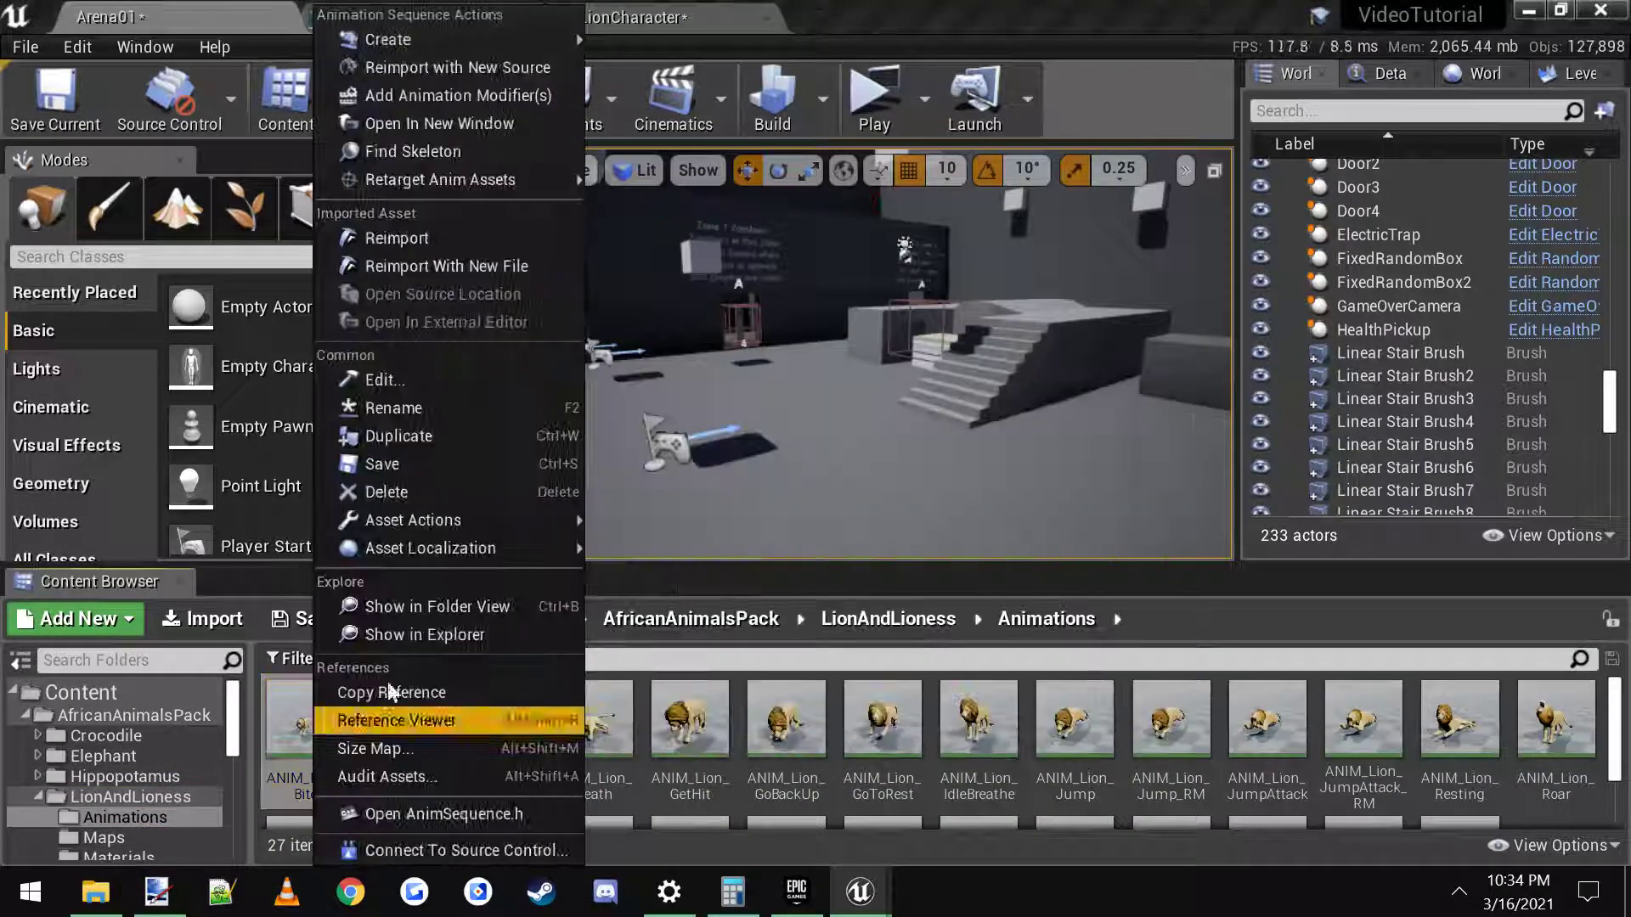
mouse_move(448, 34)
click(710, 67)
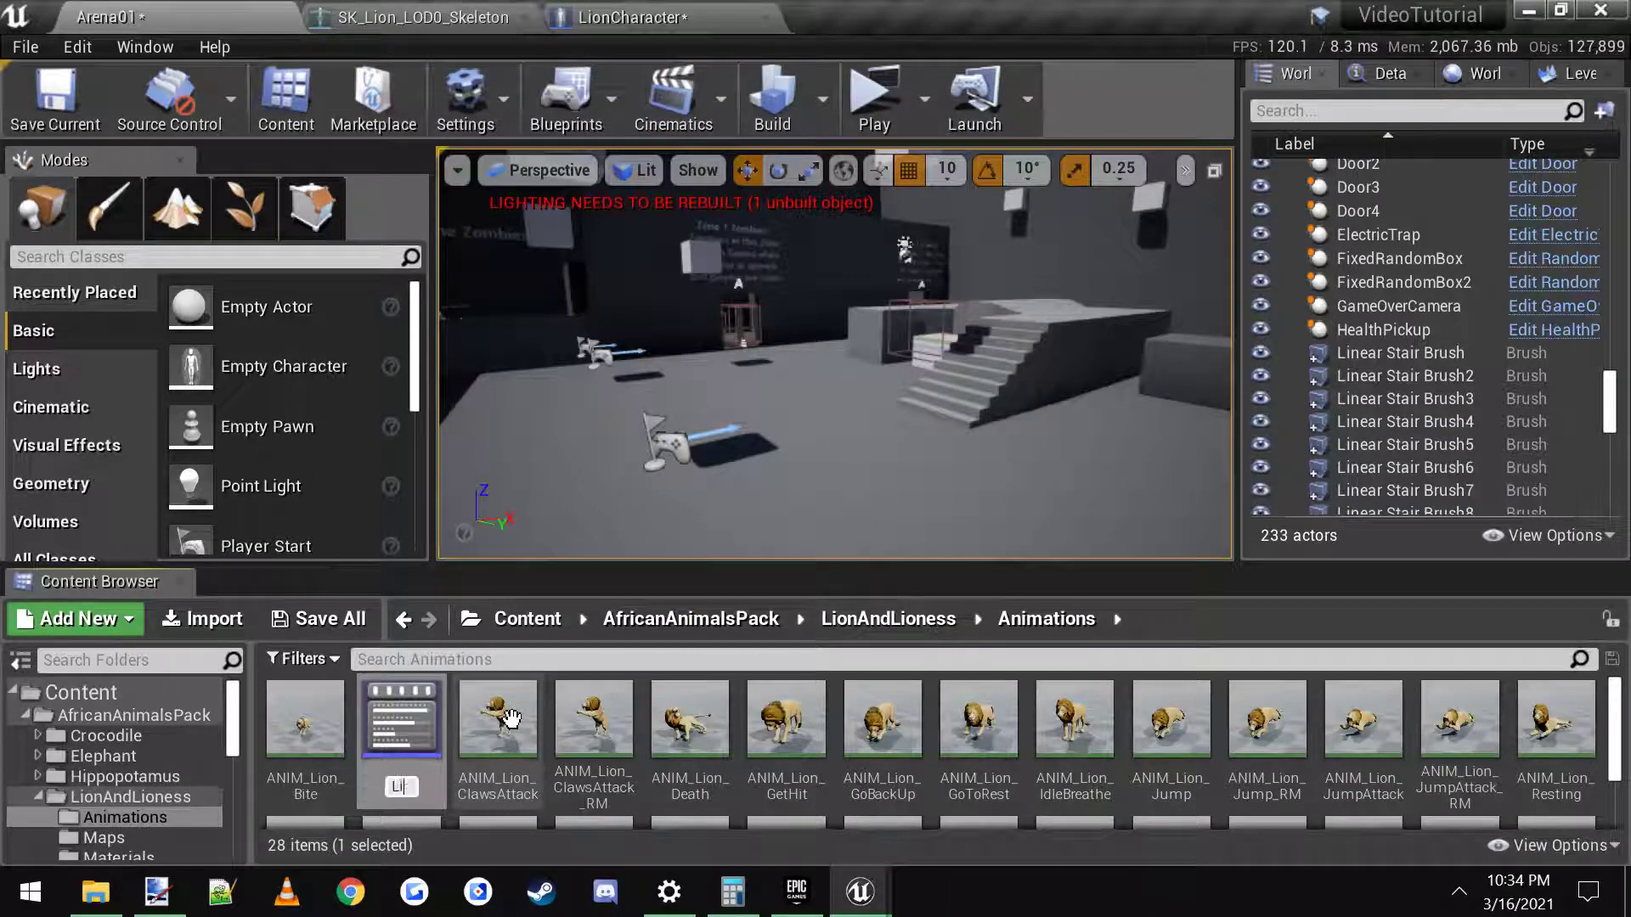
text(LionBite)
key(Return)
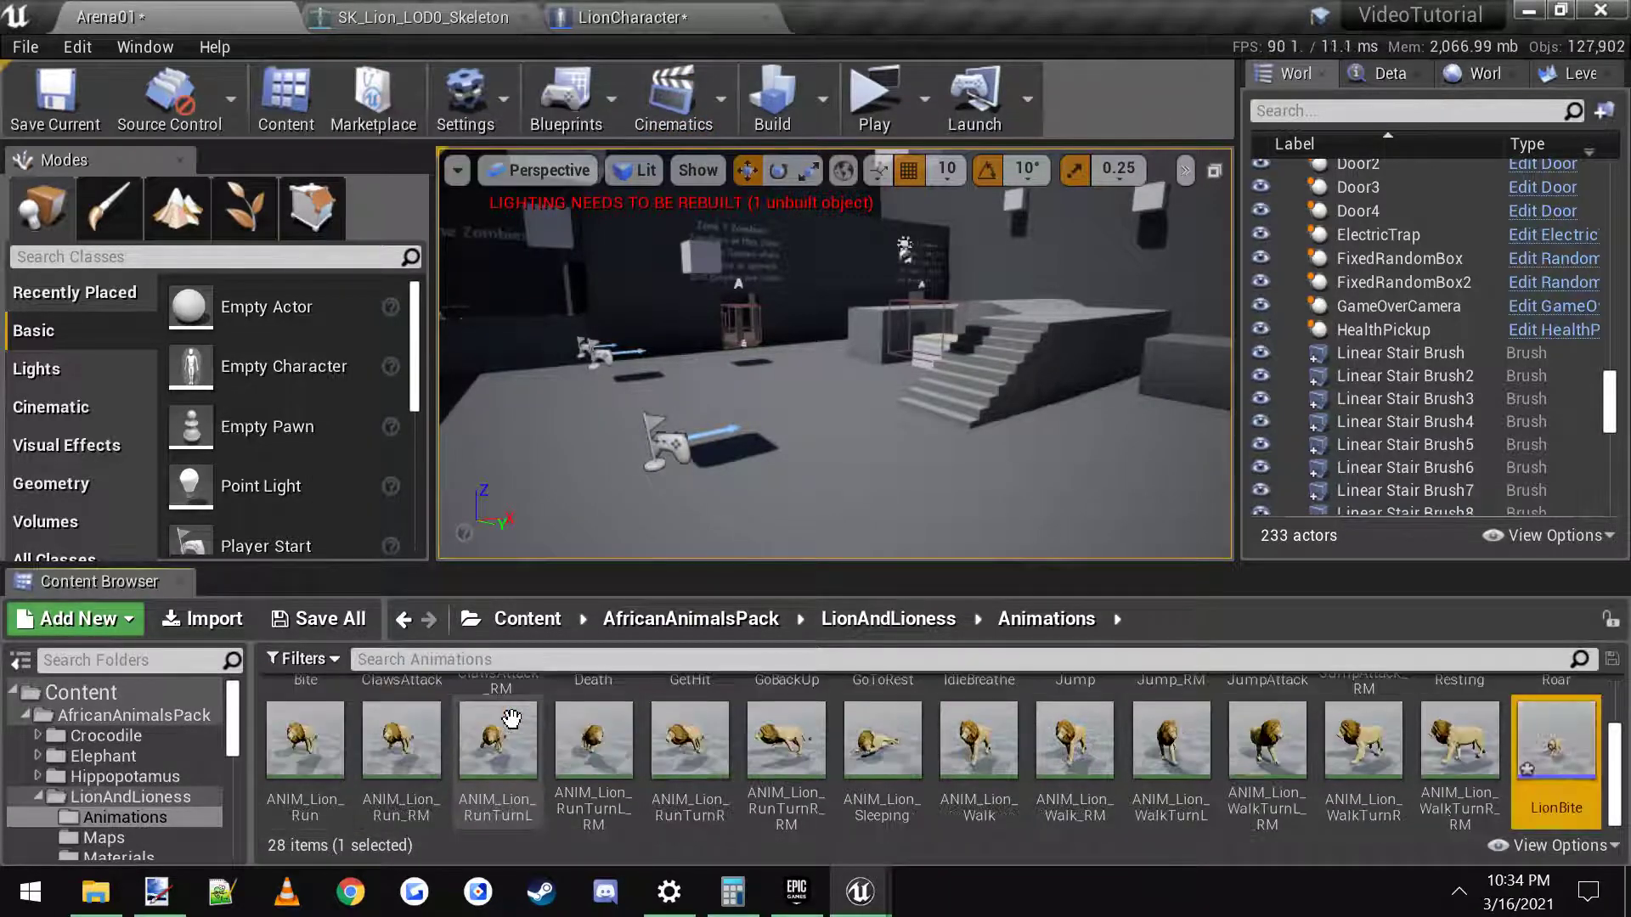
Step: Open the LionBite montage, pause its preview and add a ZombieAttackNotify notify state at about frame 7
double_click(1559, 752)
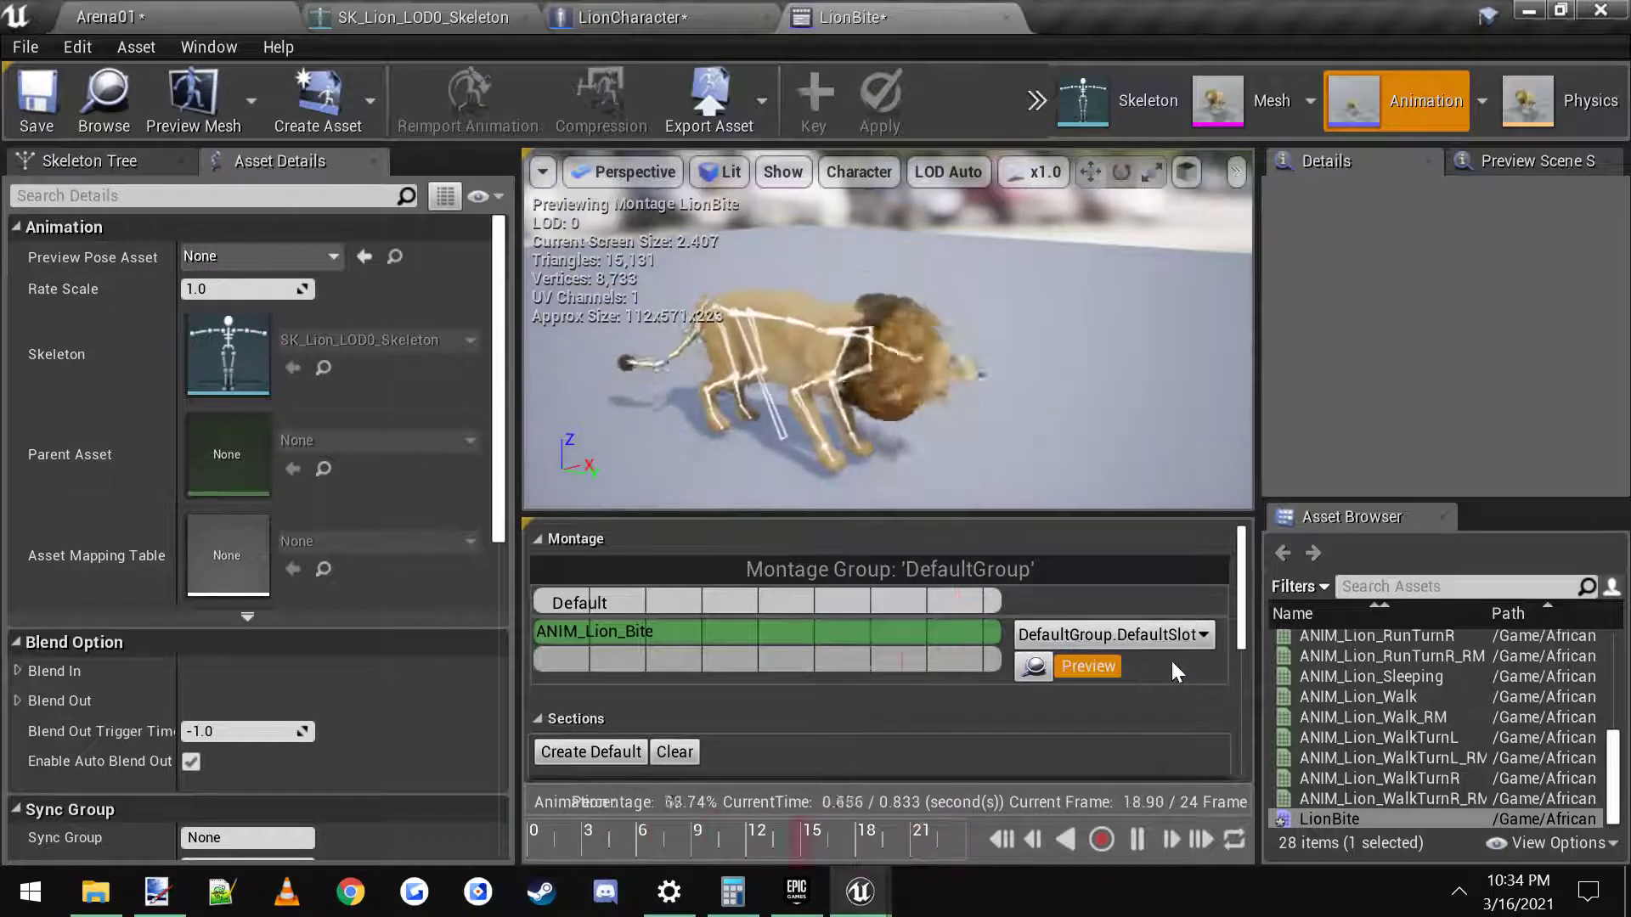
drag(1242, 573, 1219, 722)
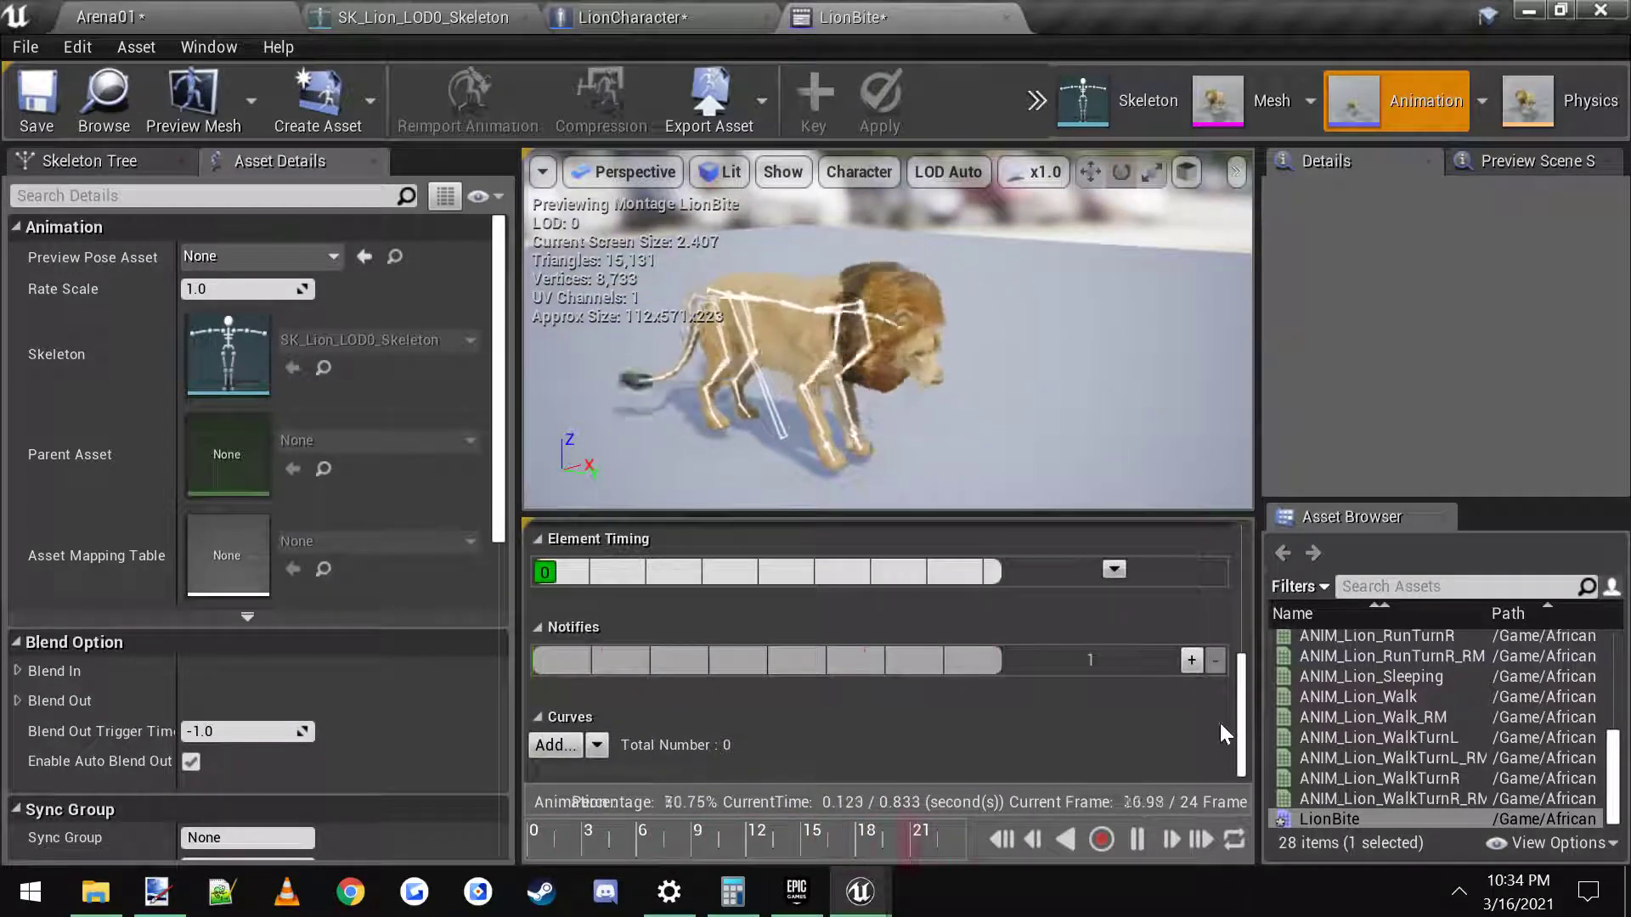
click(1135, 840)
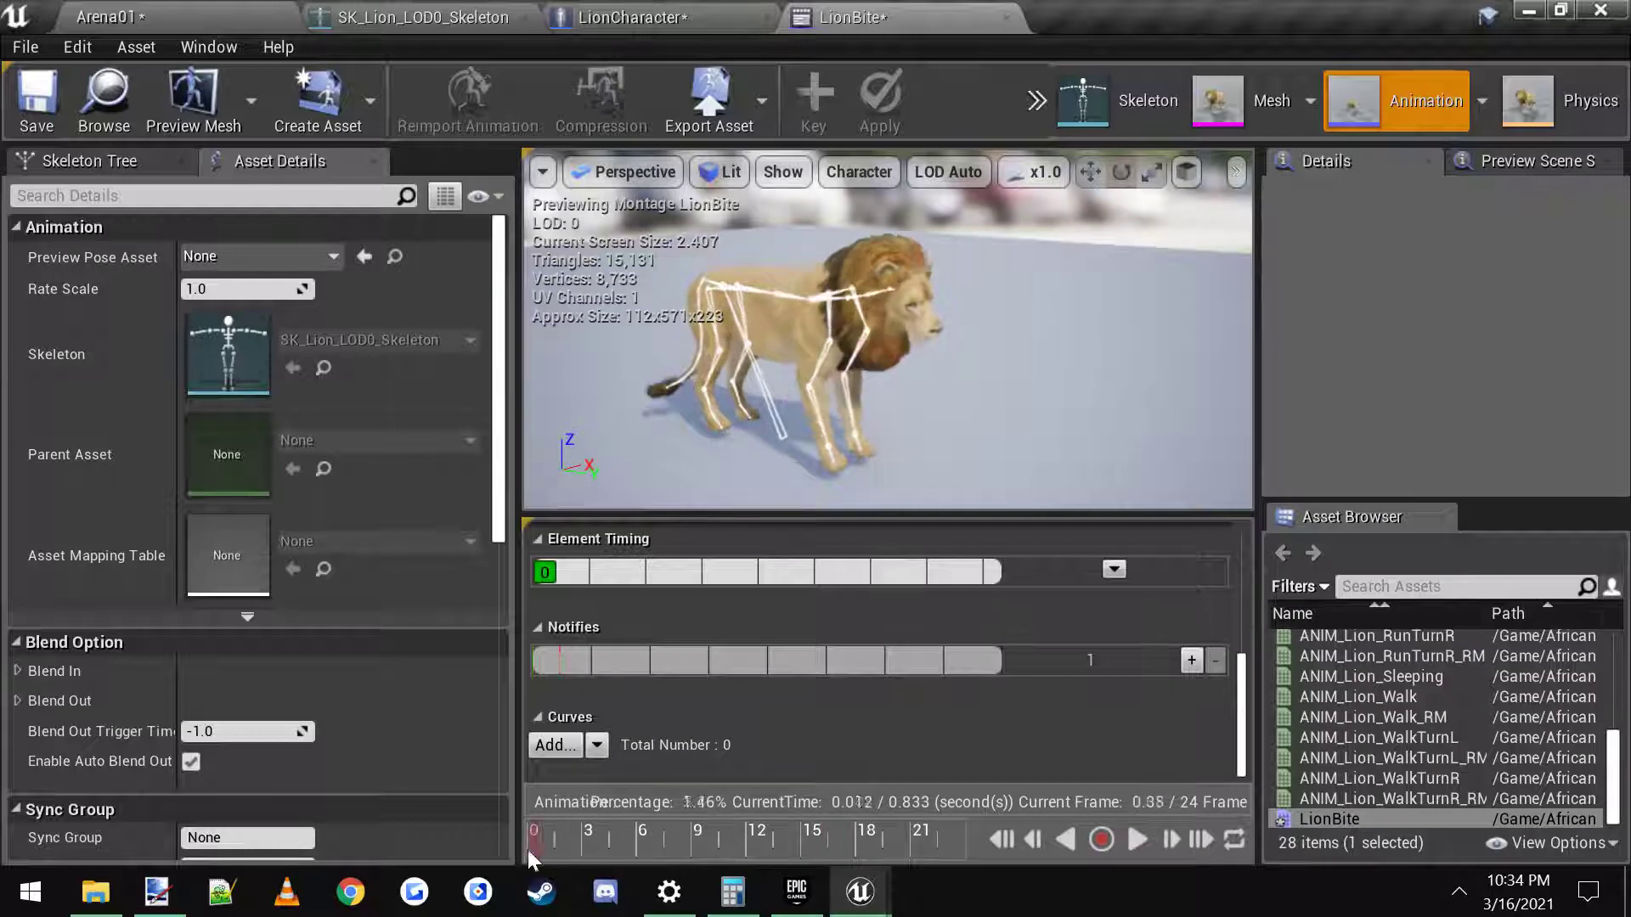
drag(524, 850, 661, 828)
right_click(675, 665)
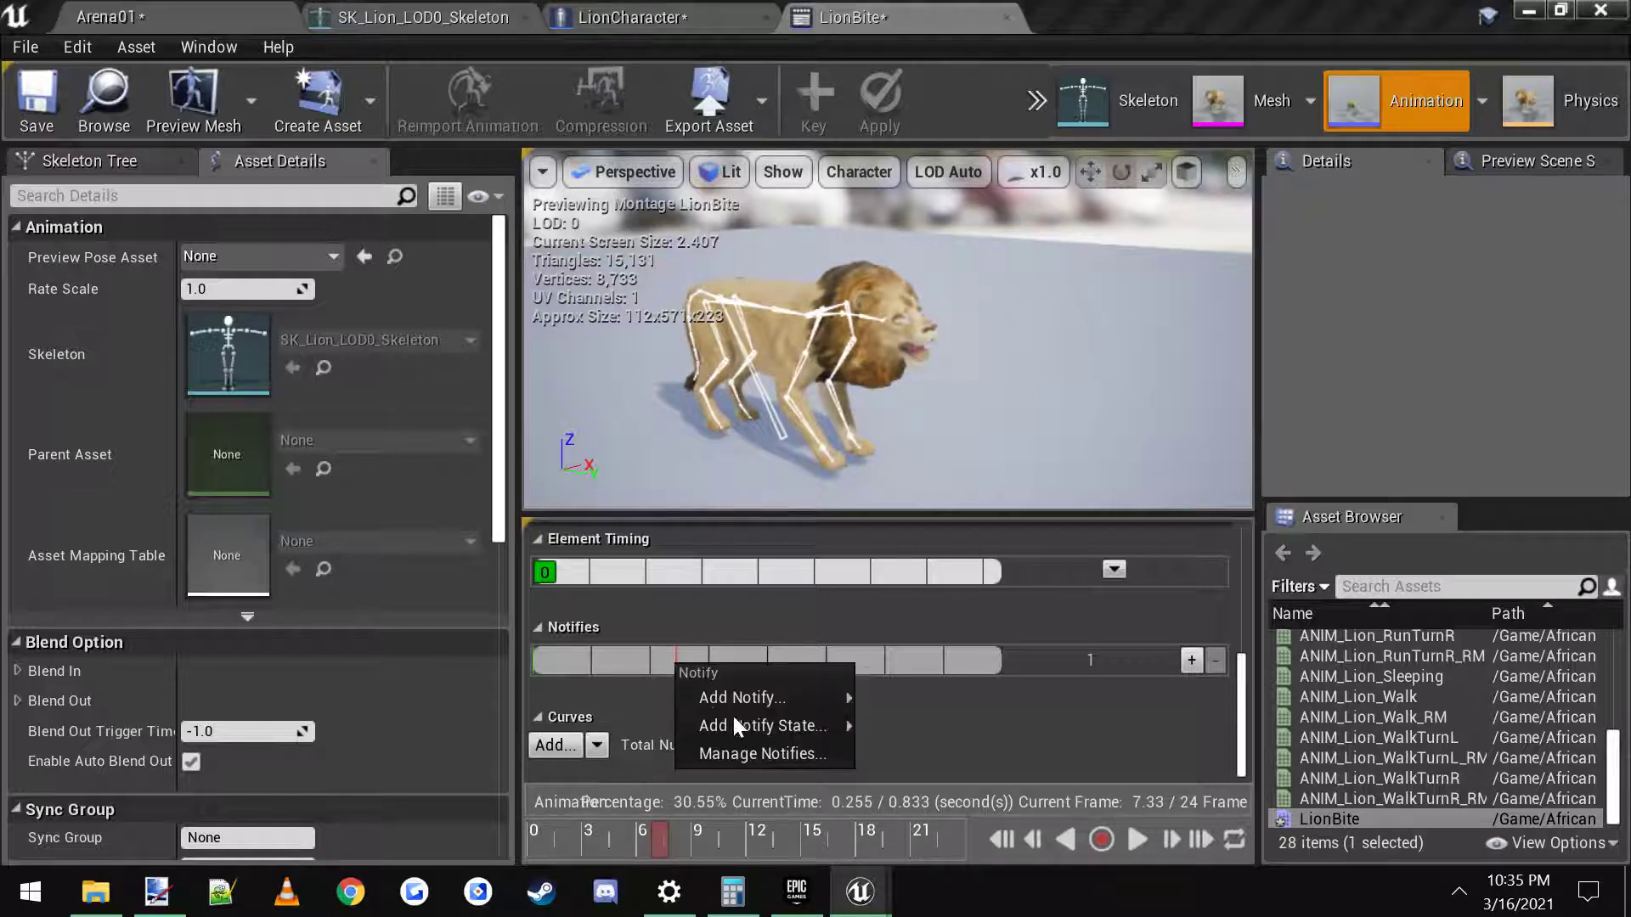
mouse_move(772, 727)
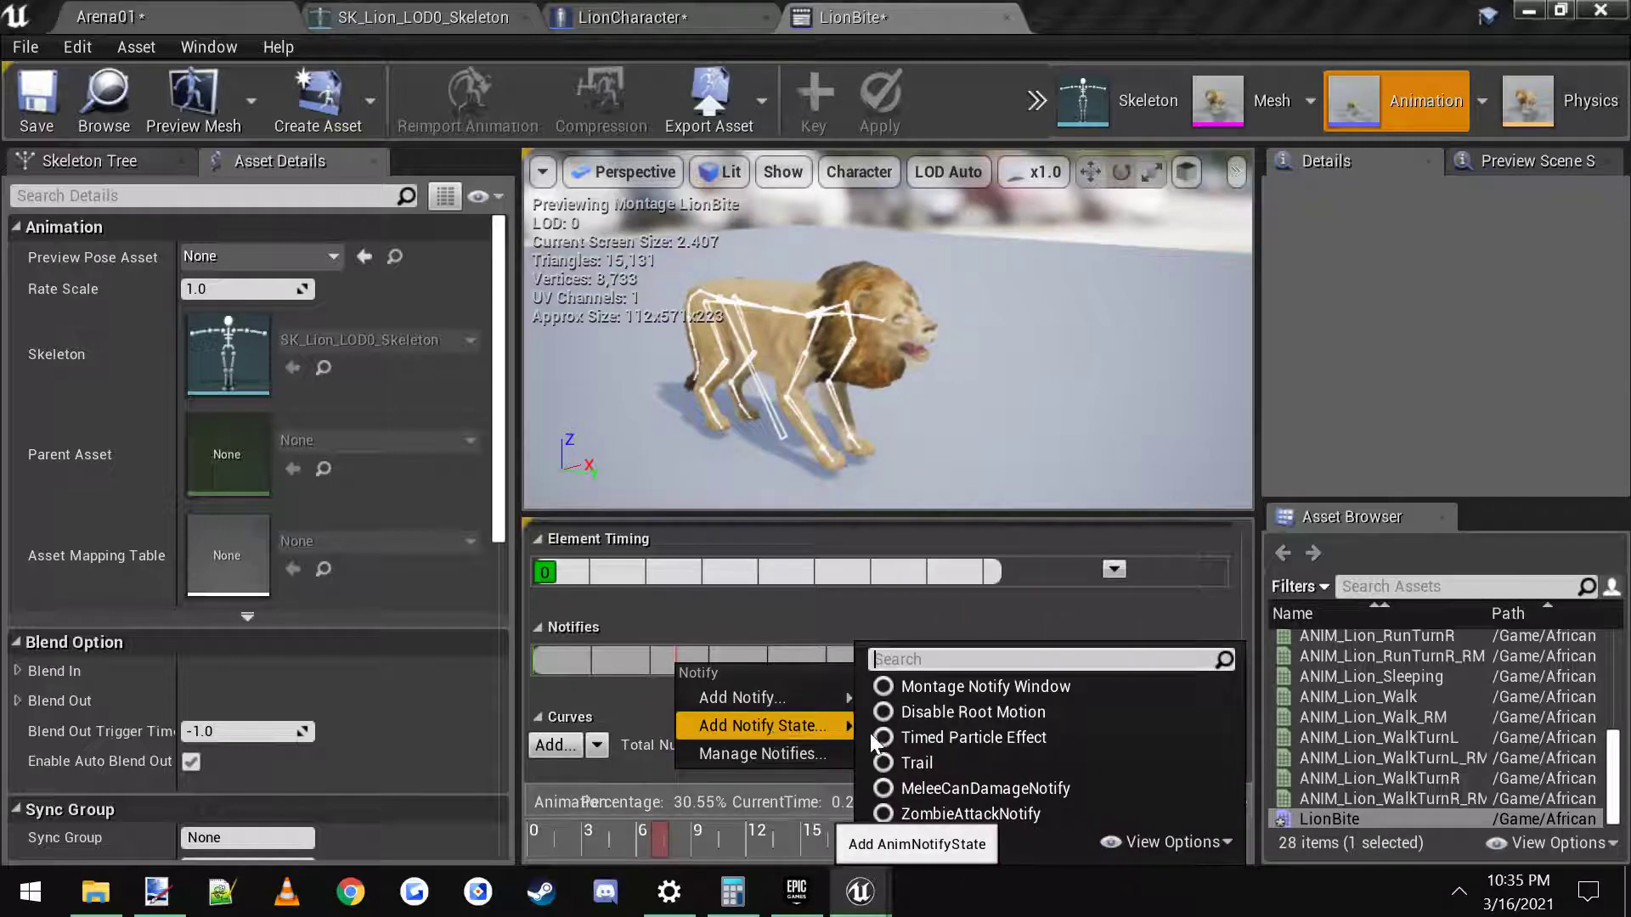
click(978, 813)
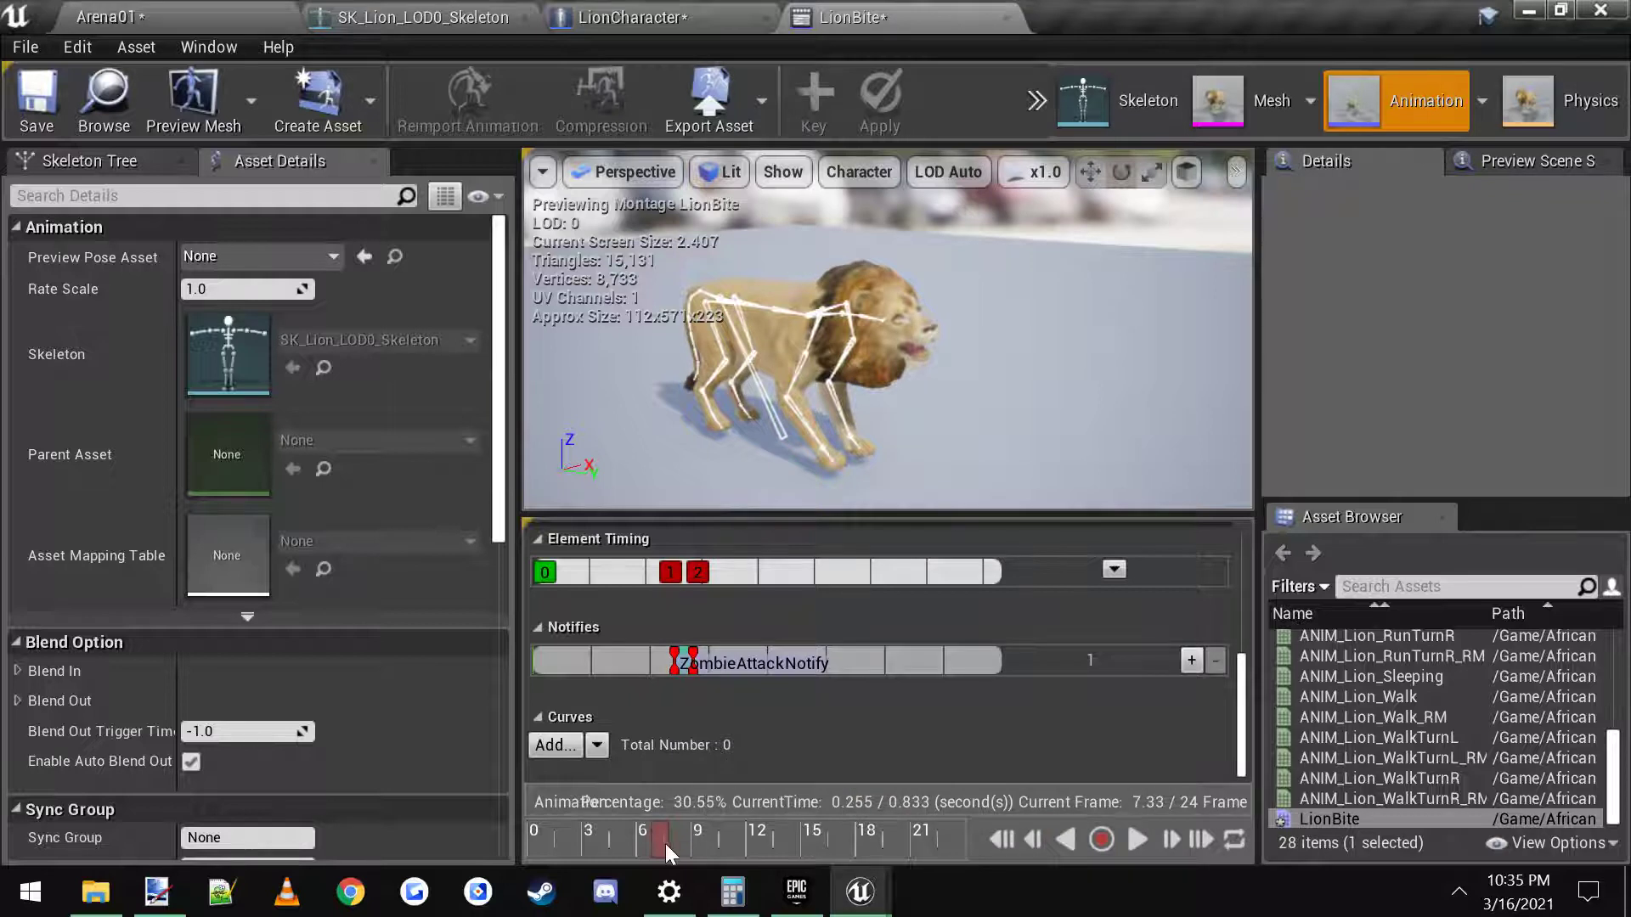
Step: Extend the ZombieAttackNotify state to about frame 23, near the end of the bite, and save the montage
drag(665, 844, 742, 838)
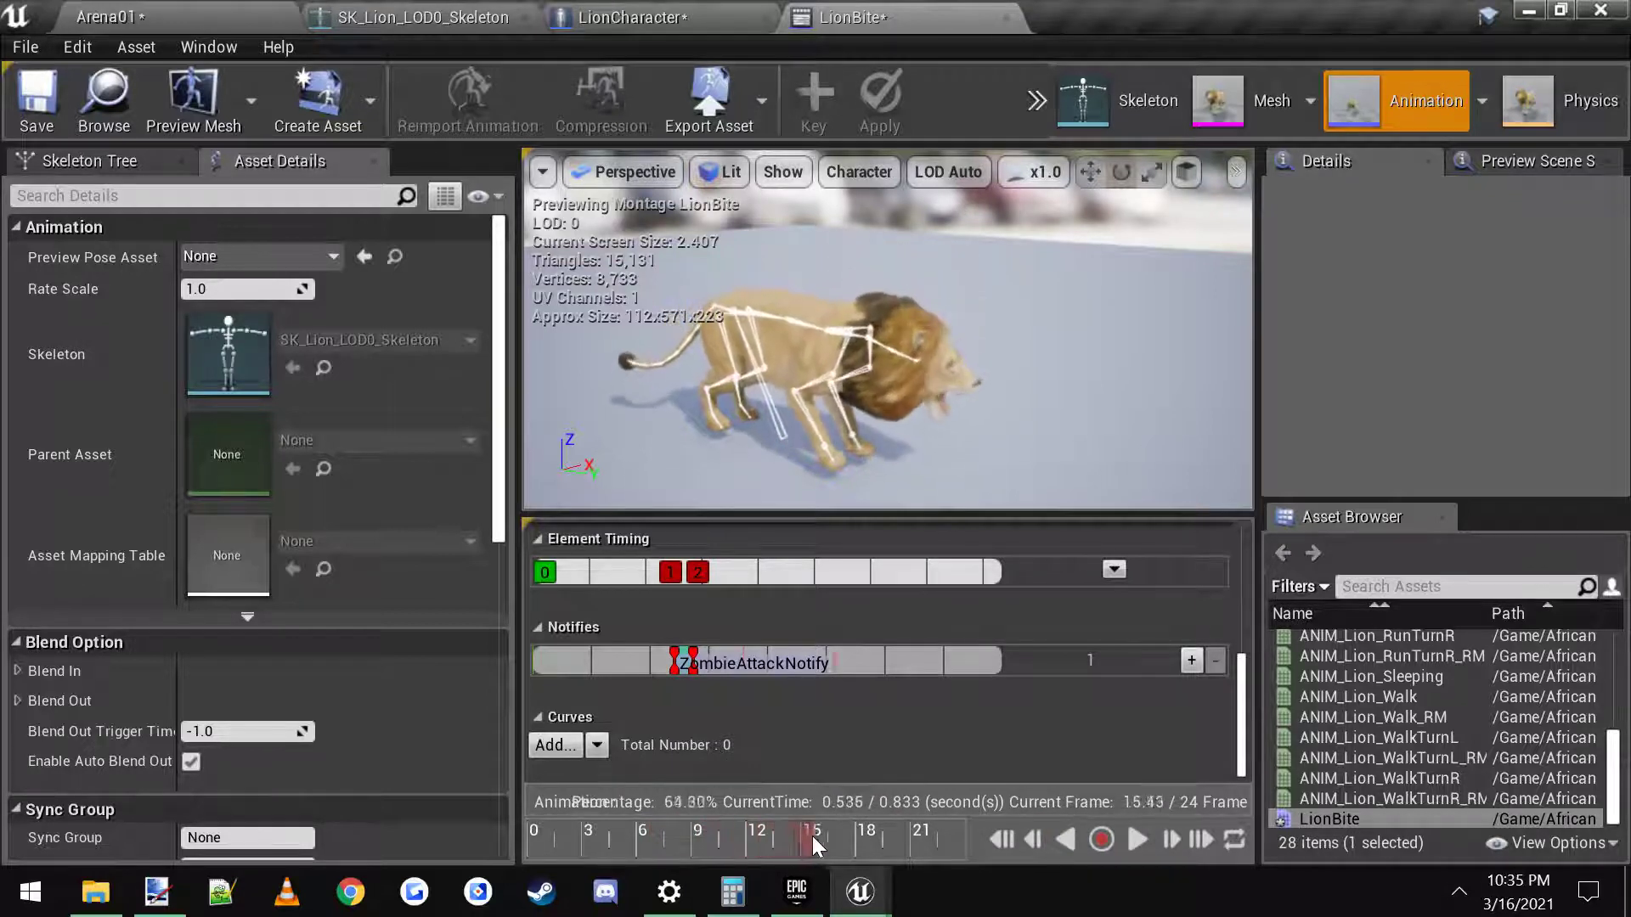
drag(817, 836, 953, 829)
drag(693, 661, 934, 680)
click(987, 685)
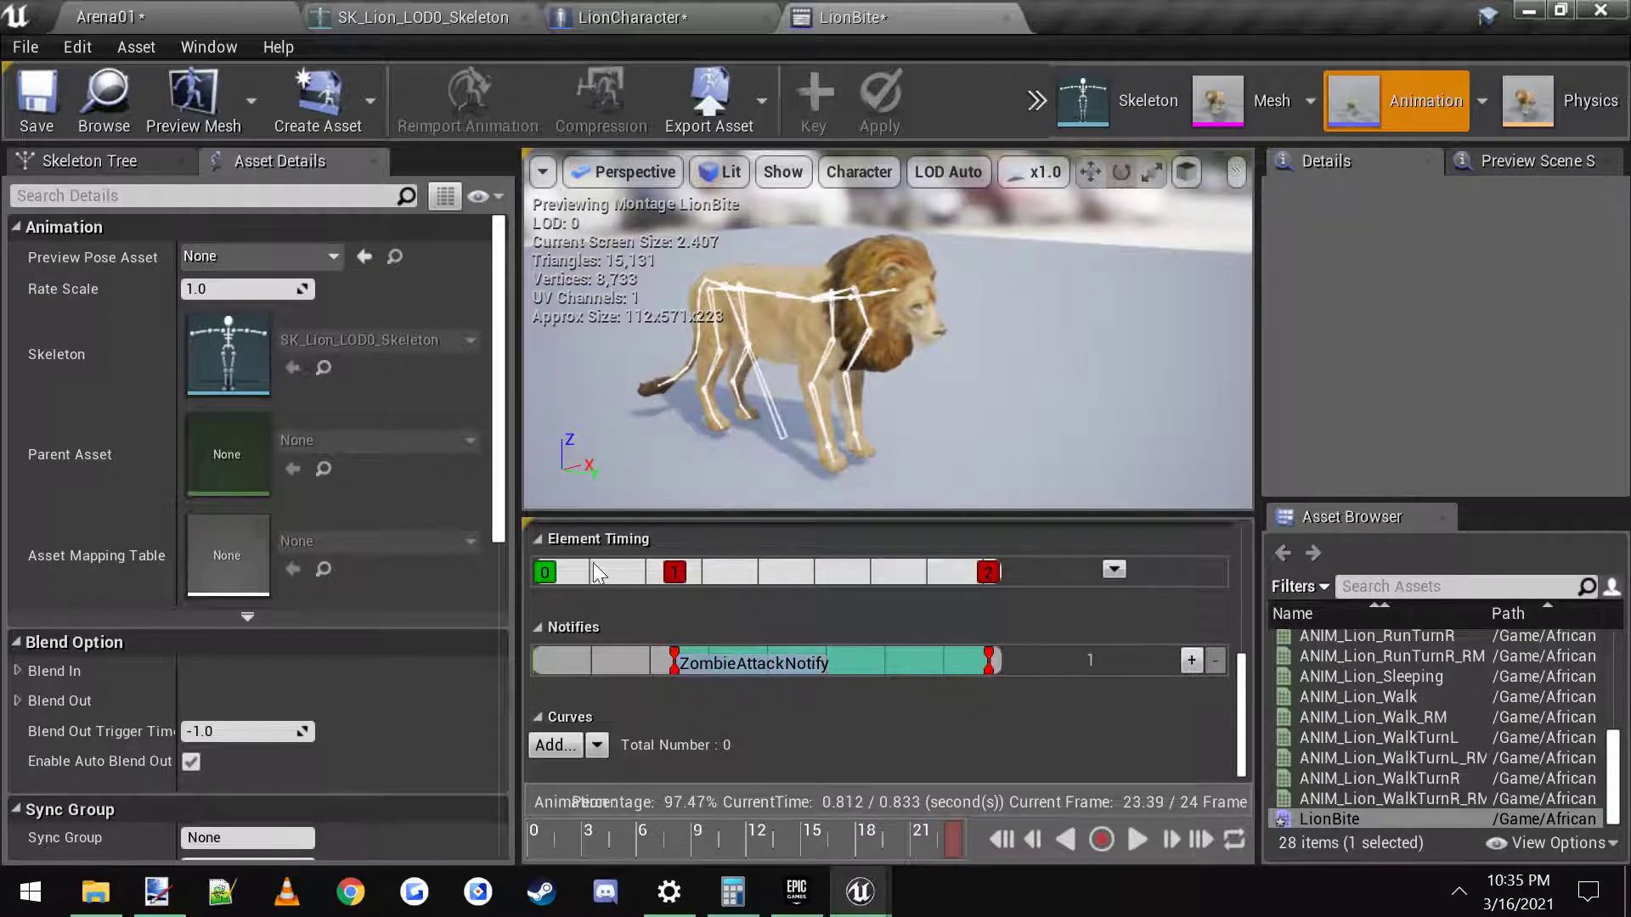
drag(959, 844, 952, 803)
click(37, 101)
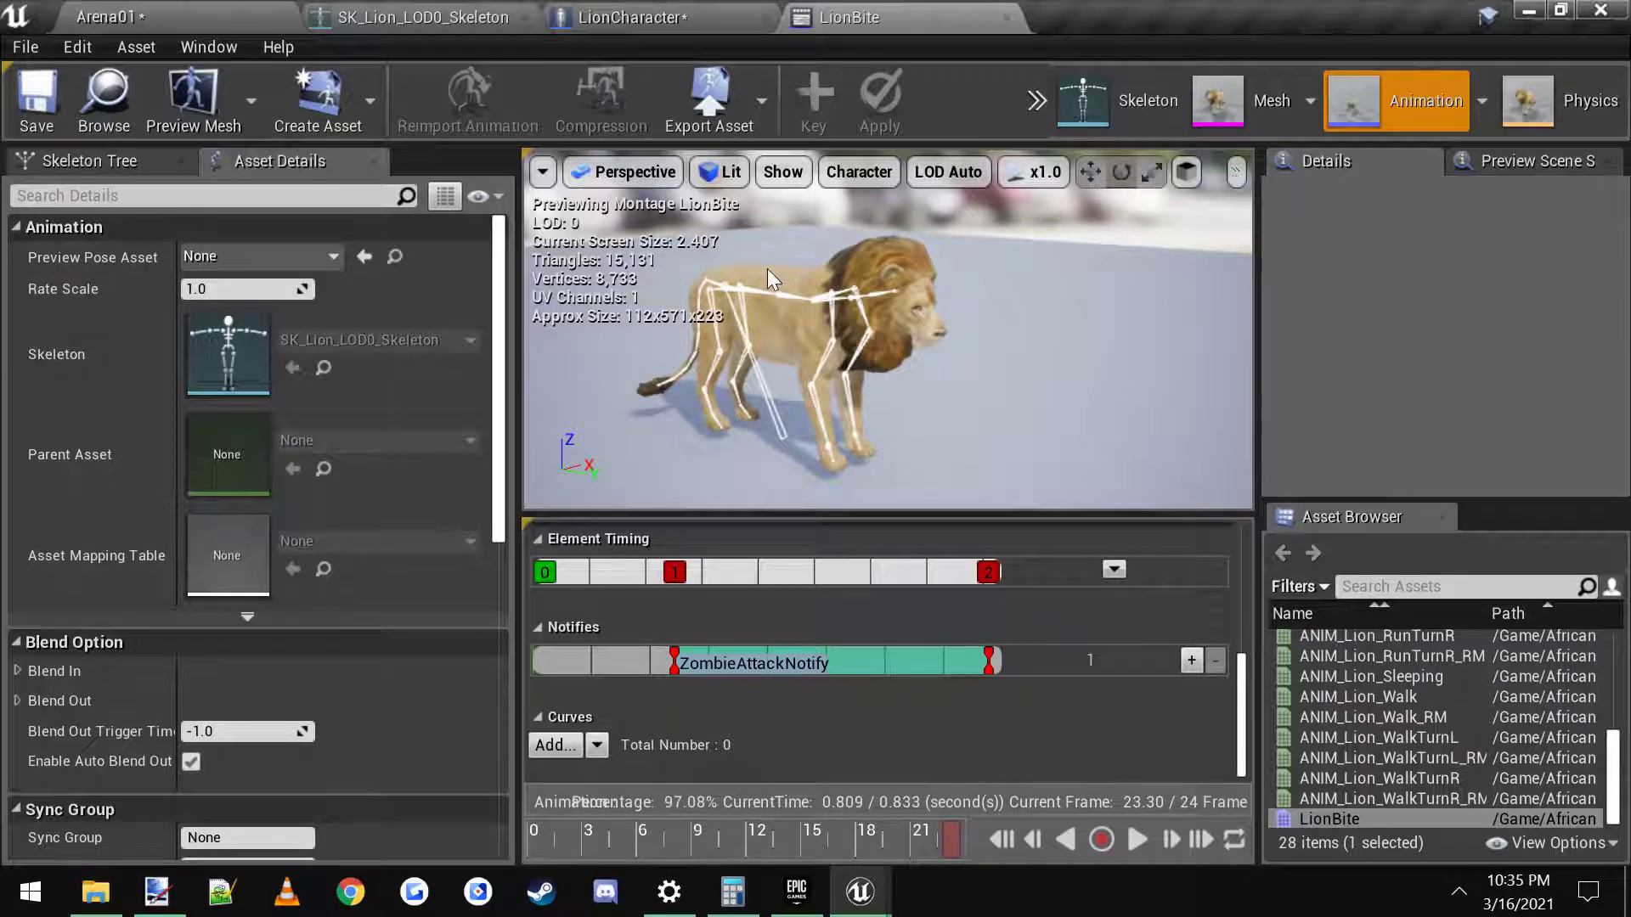
Step: Assign the LionBite montage to element 0 of LionCharacter's Attack Anim Array and save the Blueprint
click(647, 17)
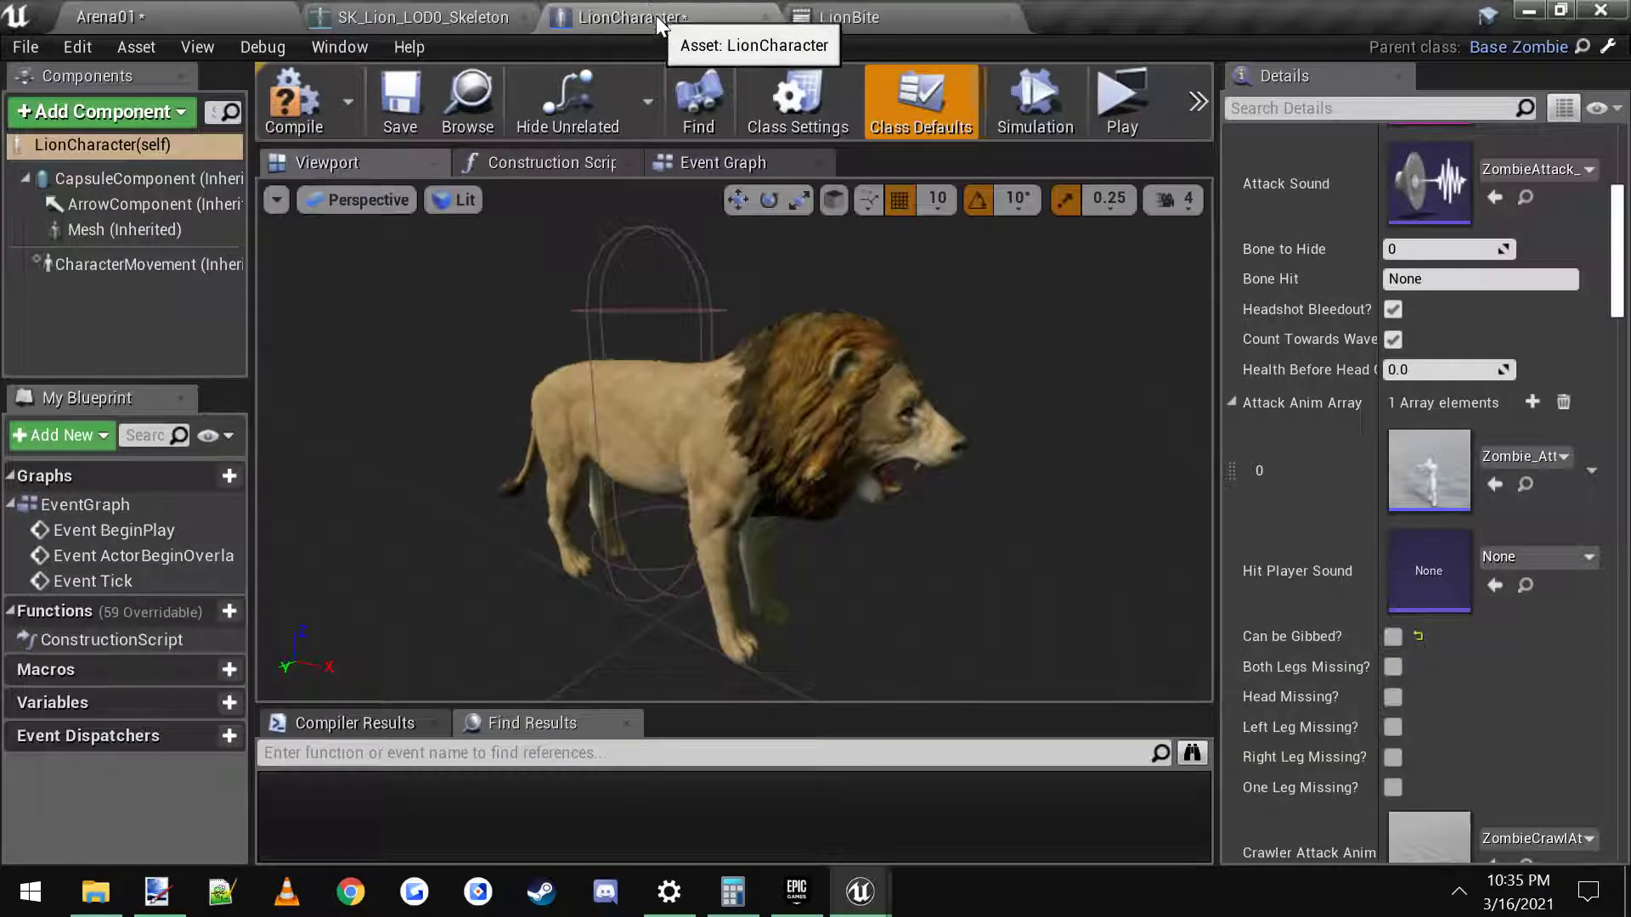
click(1495, 484)
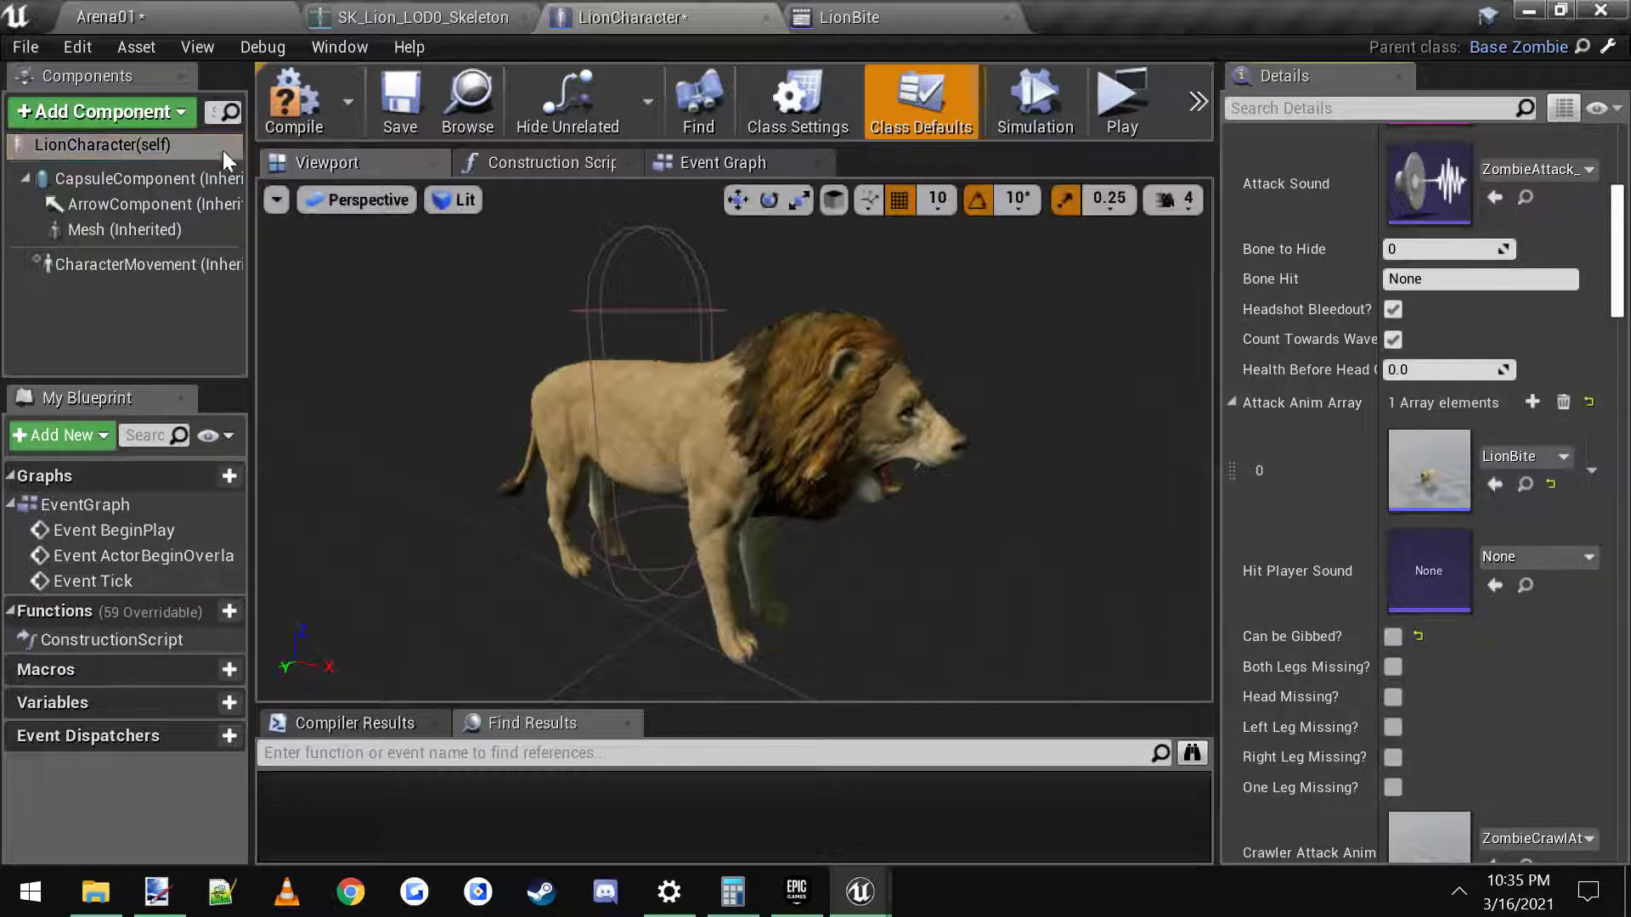
click(400, 109)
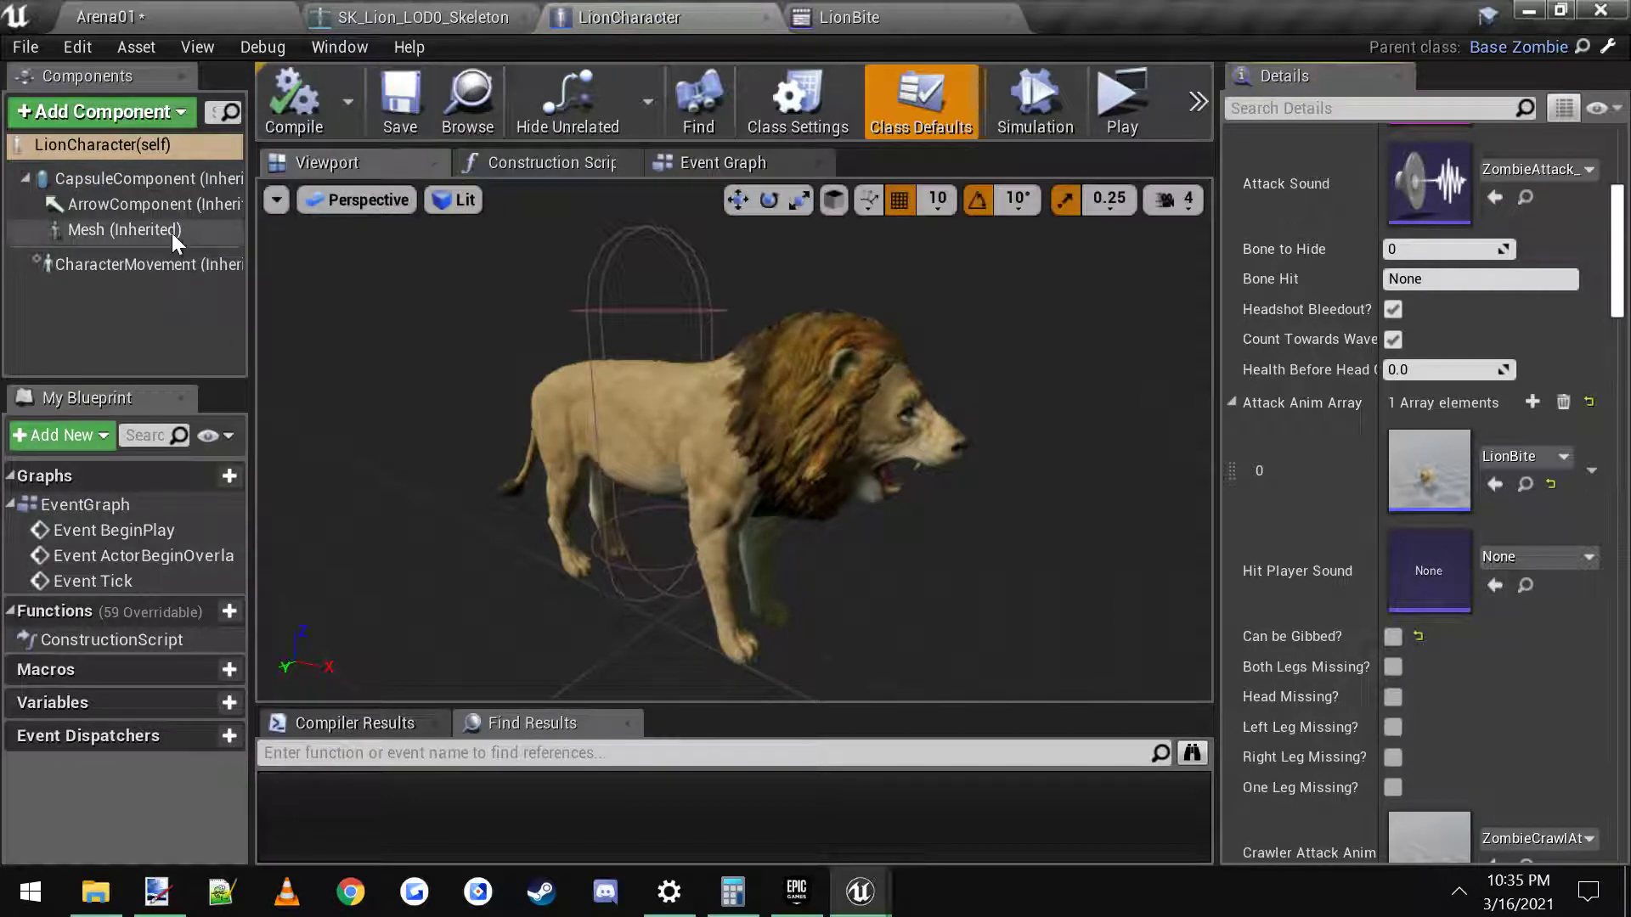
Step: Enlarge LionCharacter's capsule component to a radius of about 87.3 and check its fit around the lion
click(134, 180)
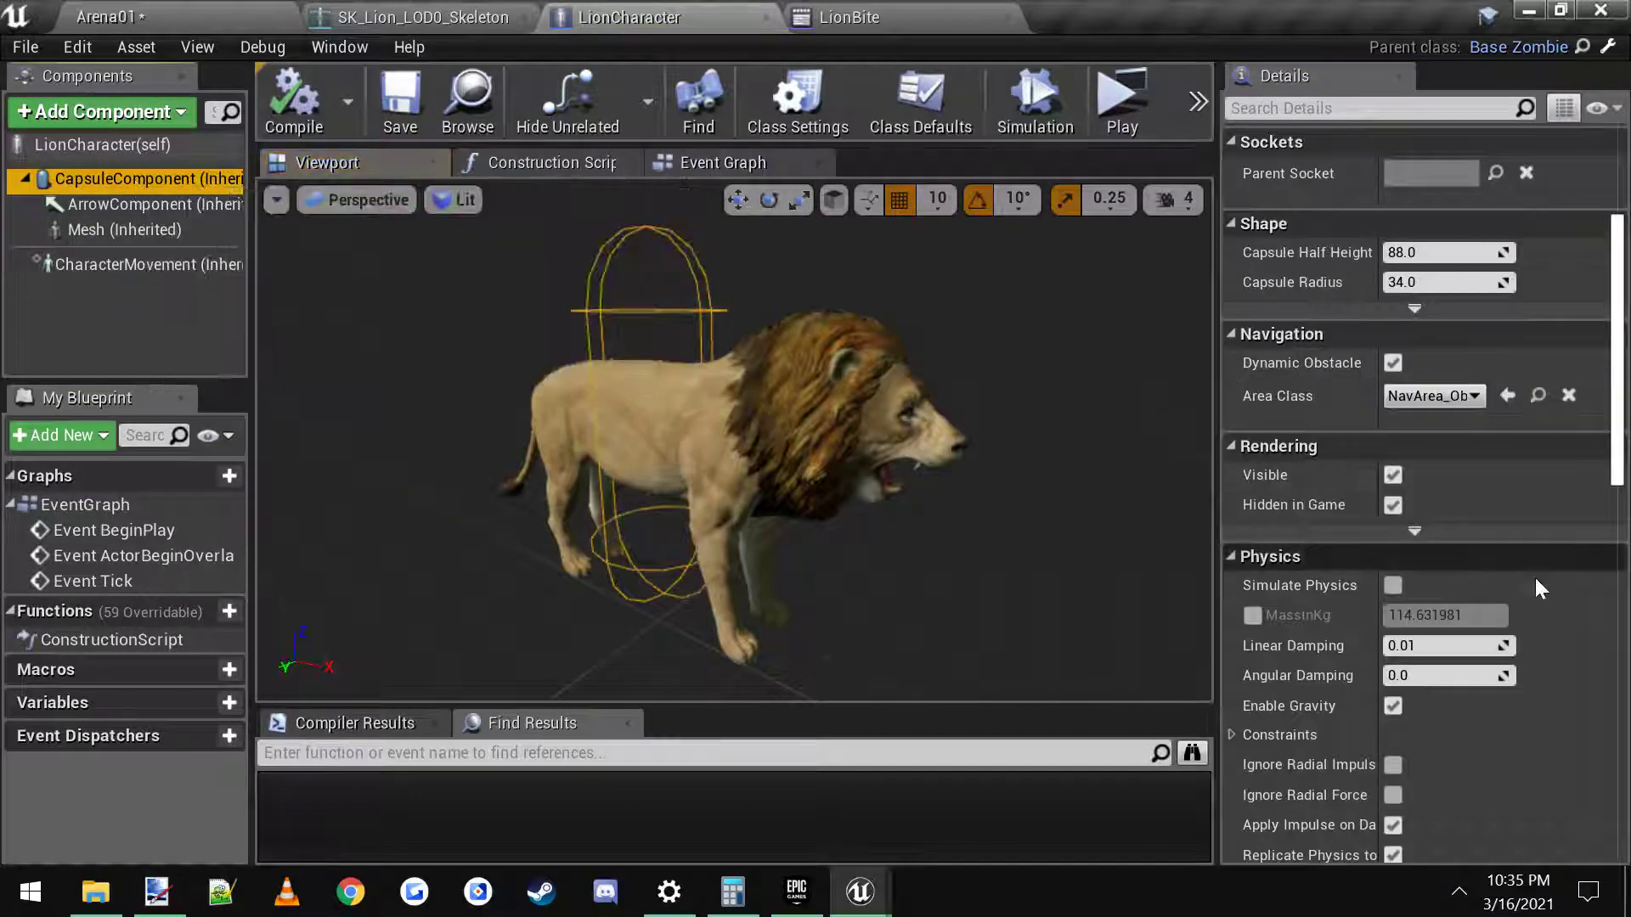
scroll(1533, 590, up, 4)
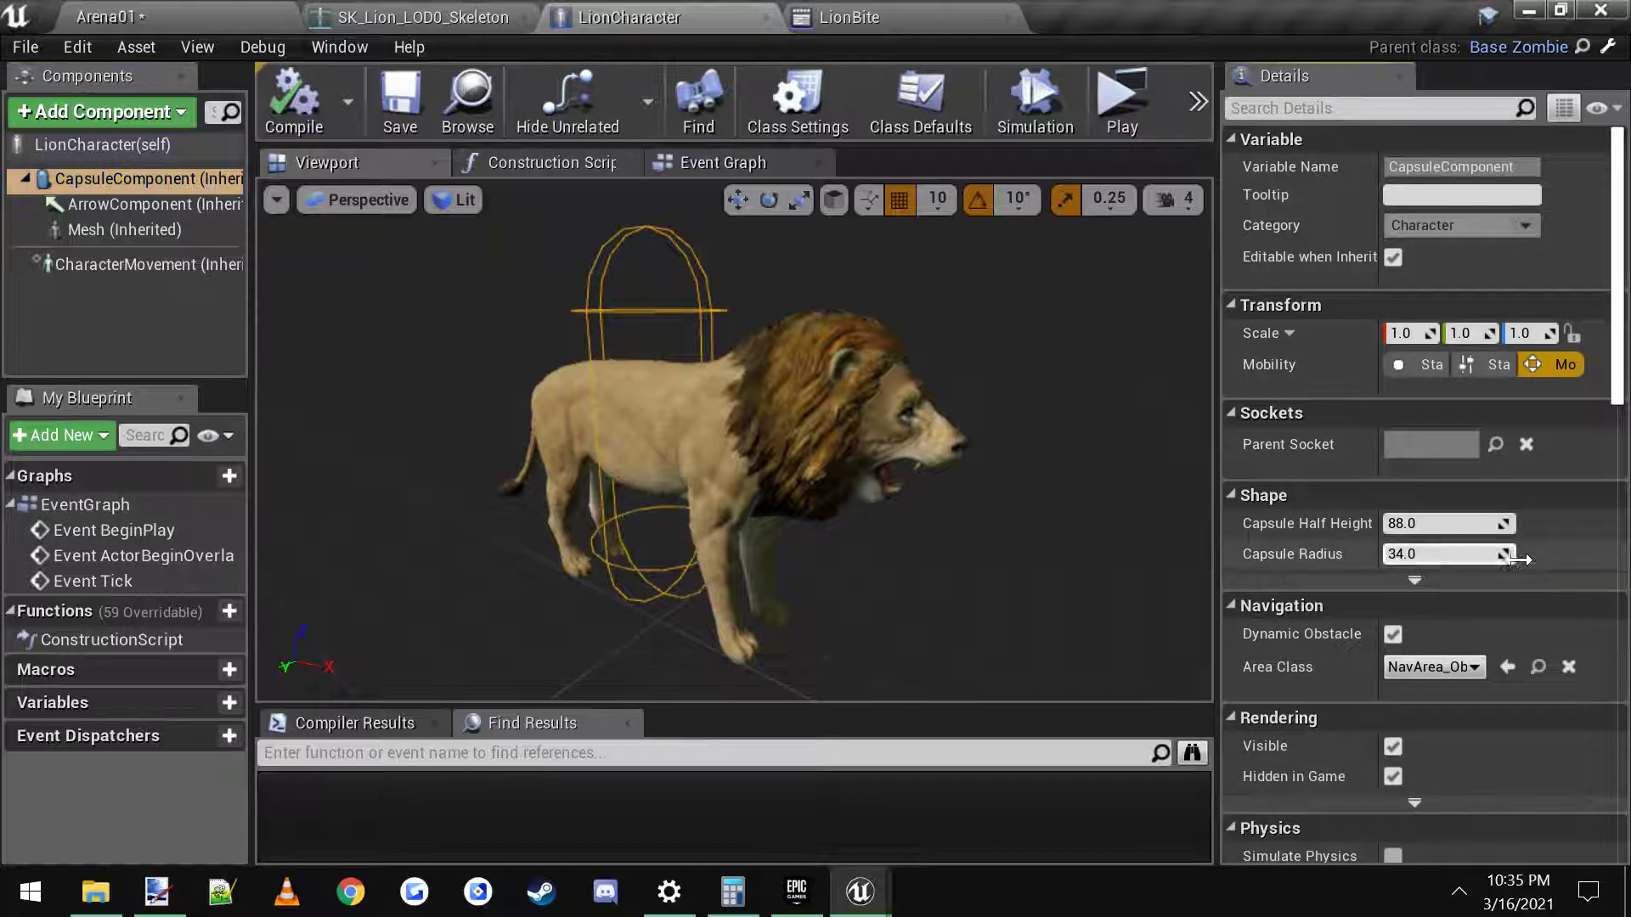
drag(1525, 558, 1444, 526)
right_drag(934, 510, 713, 544)
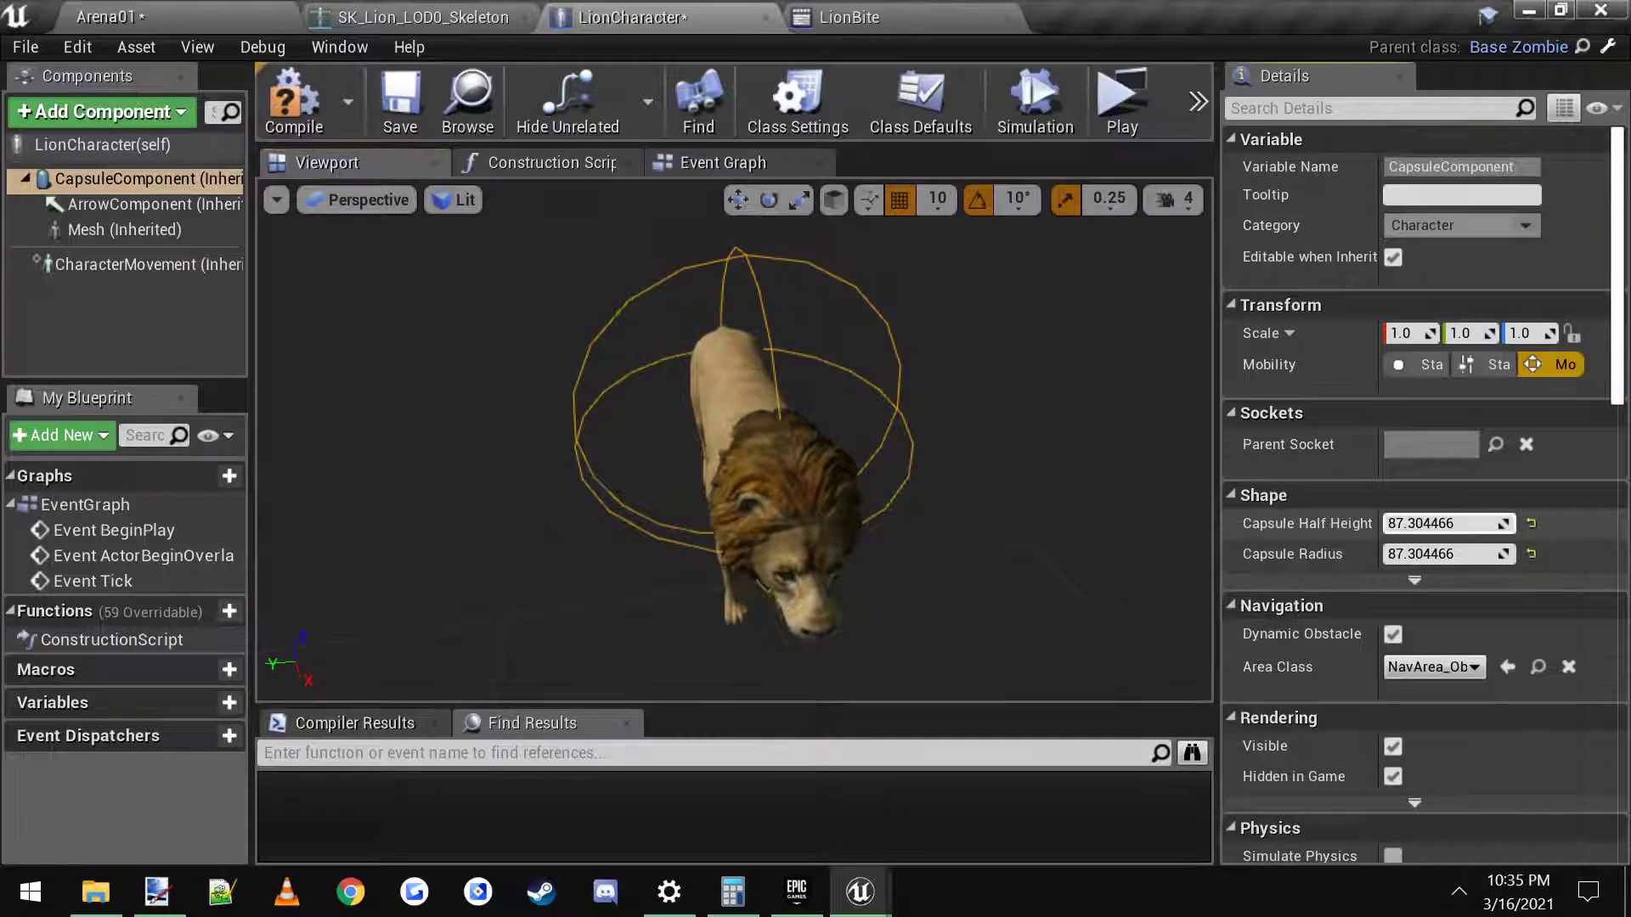
Step: Try a capsule half height of about 112.5, then reset the half height to its default
drag(1504, 523, 1542, 519)
right_drag(845, 524, 932, 506)
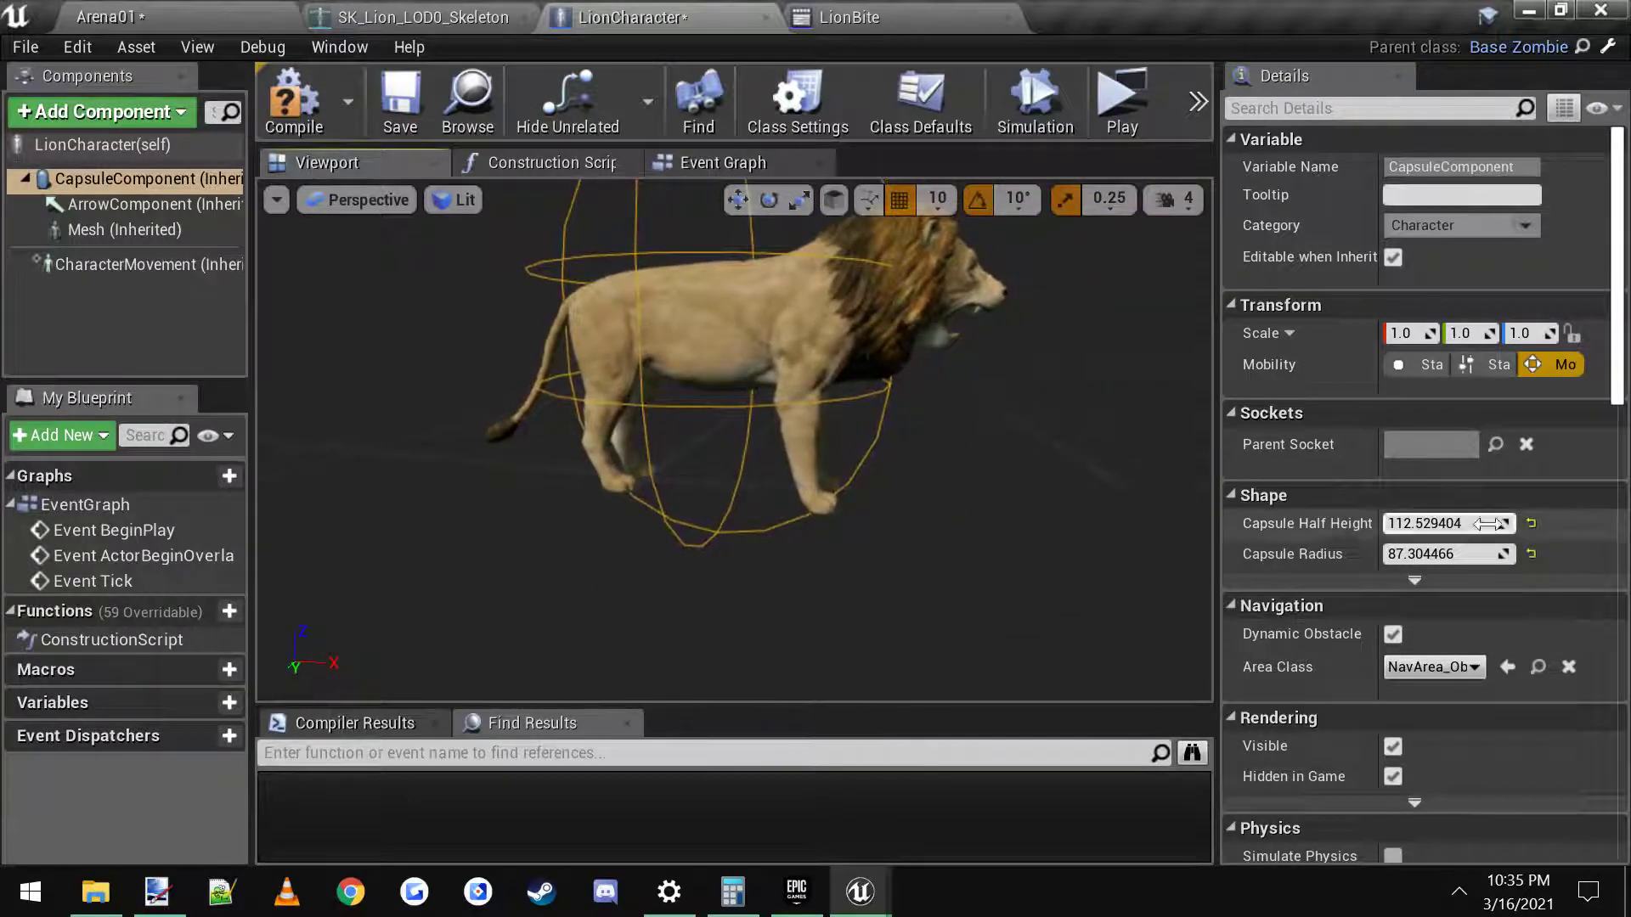
click(1532, 525)
drag(765, 510, 858, 501)
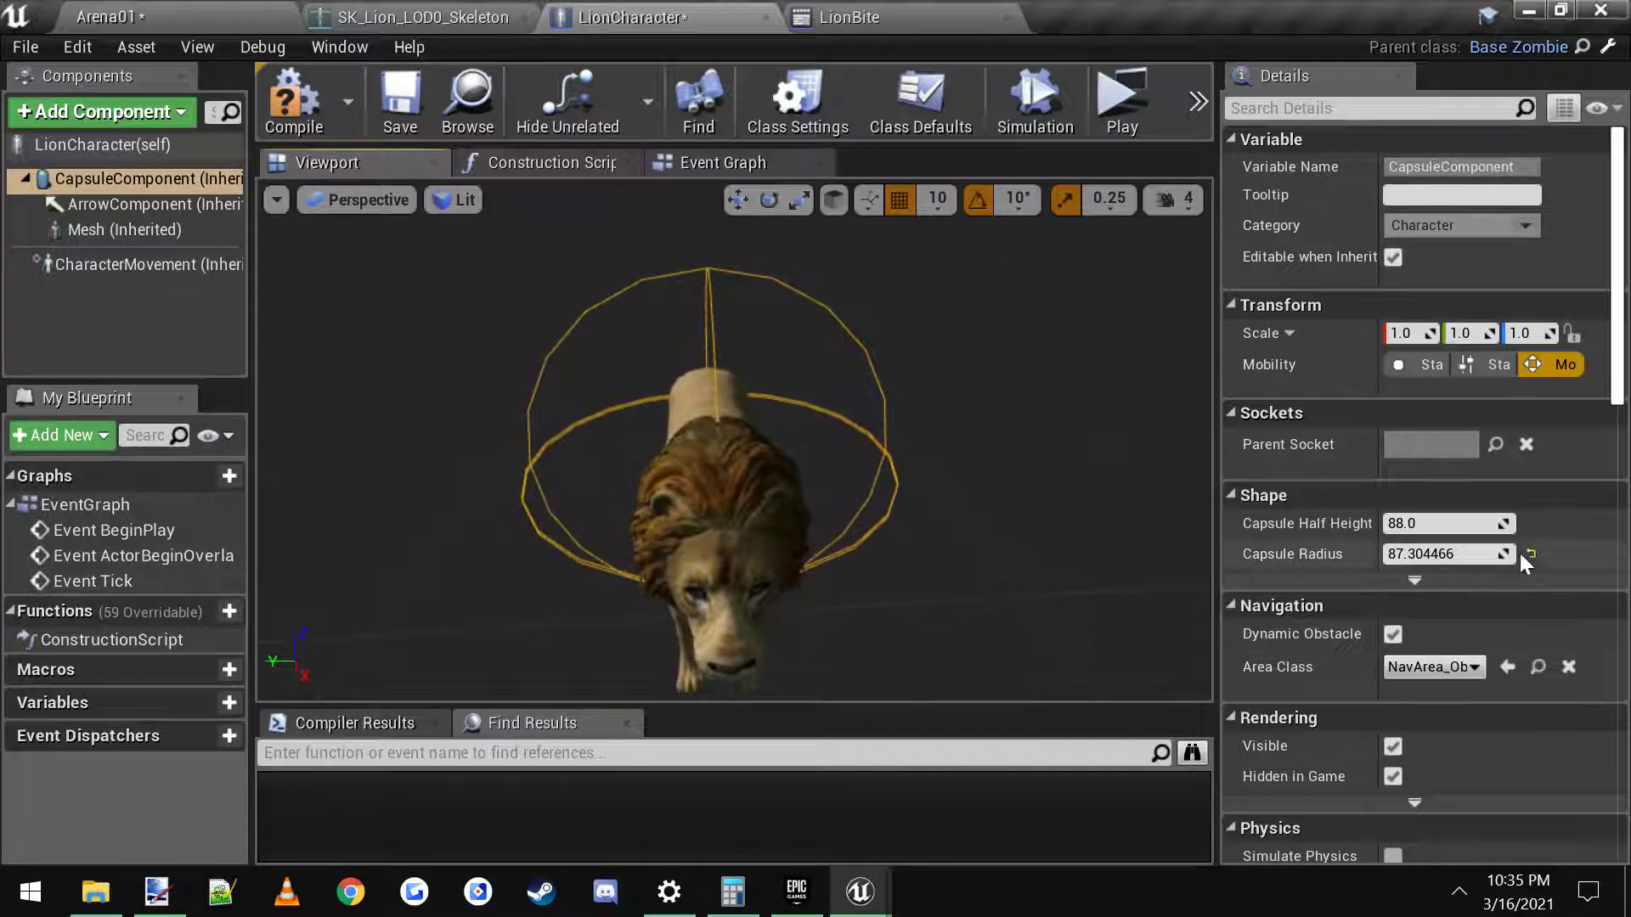
Step: Reduce LionCharacter's capsule radius to about 45.5, check its fit around the lion, and compile and save the Blueprint
drag(1486, 554, 1397, 553)
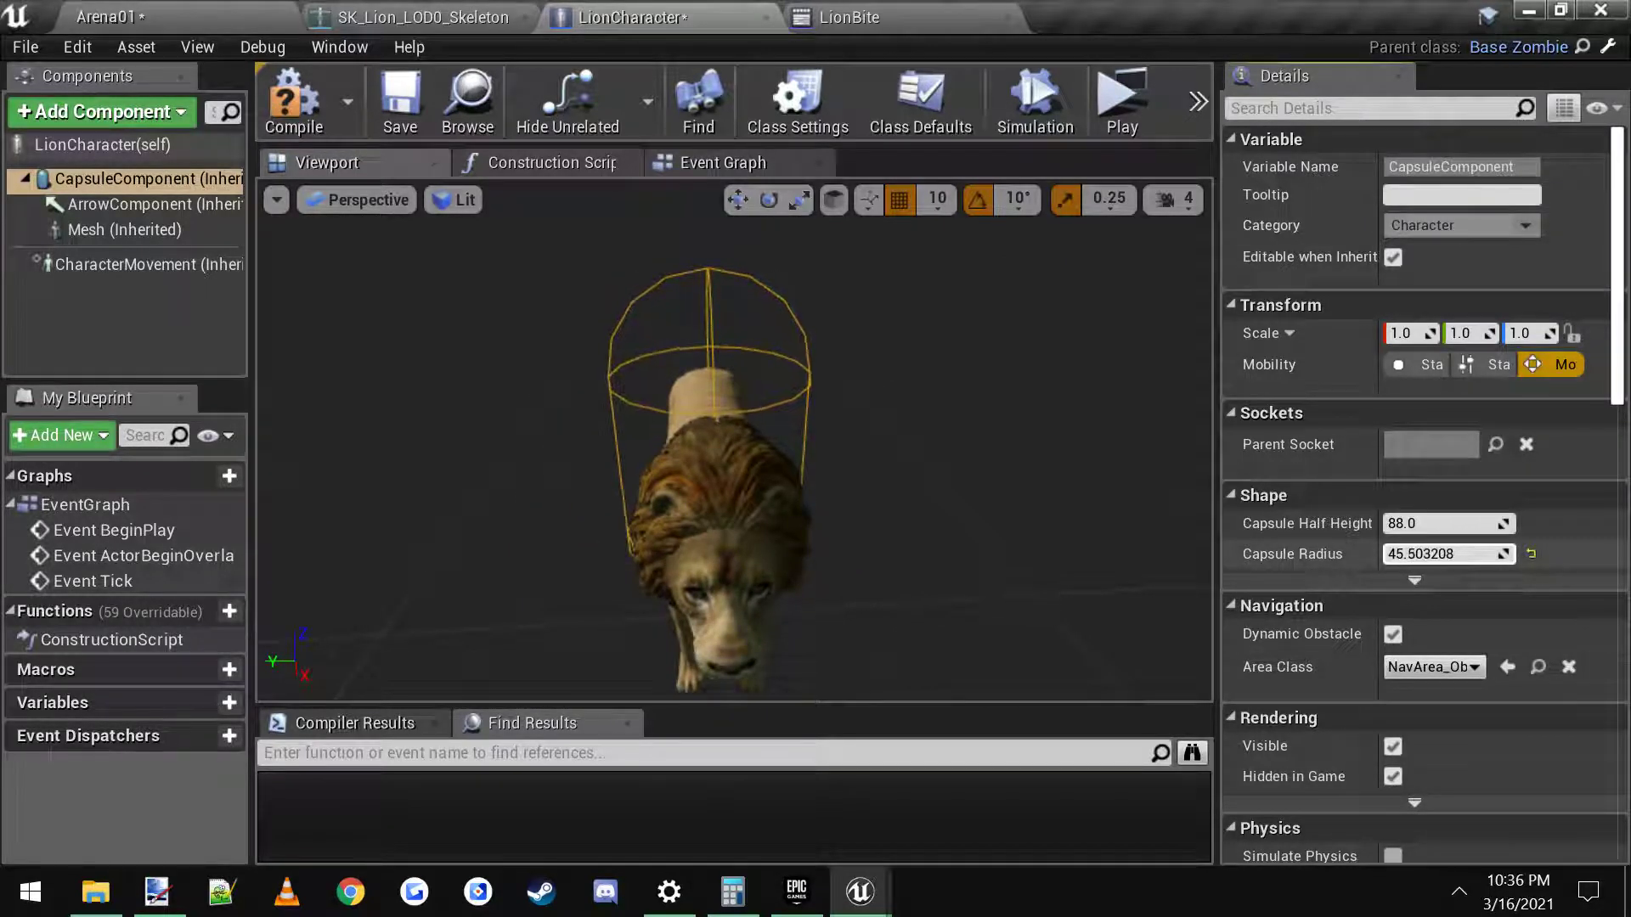
drag(748, 476, 773, 592)
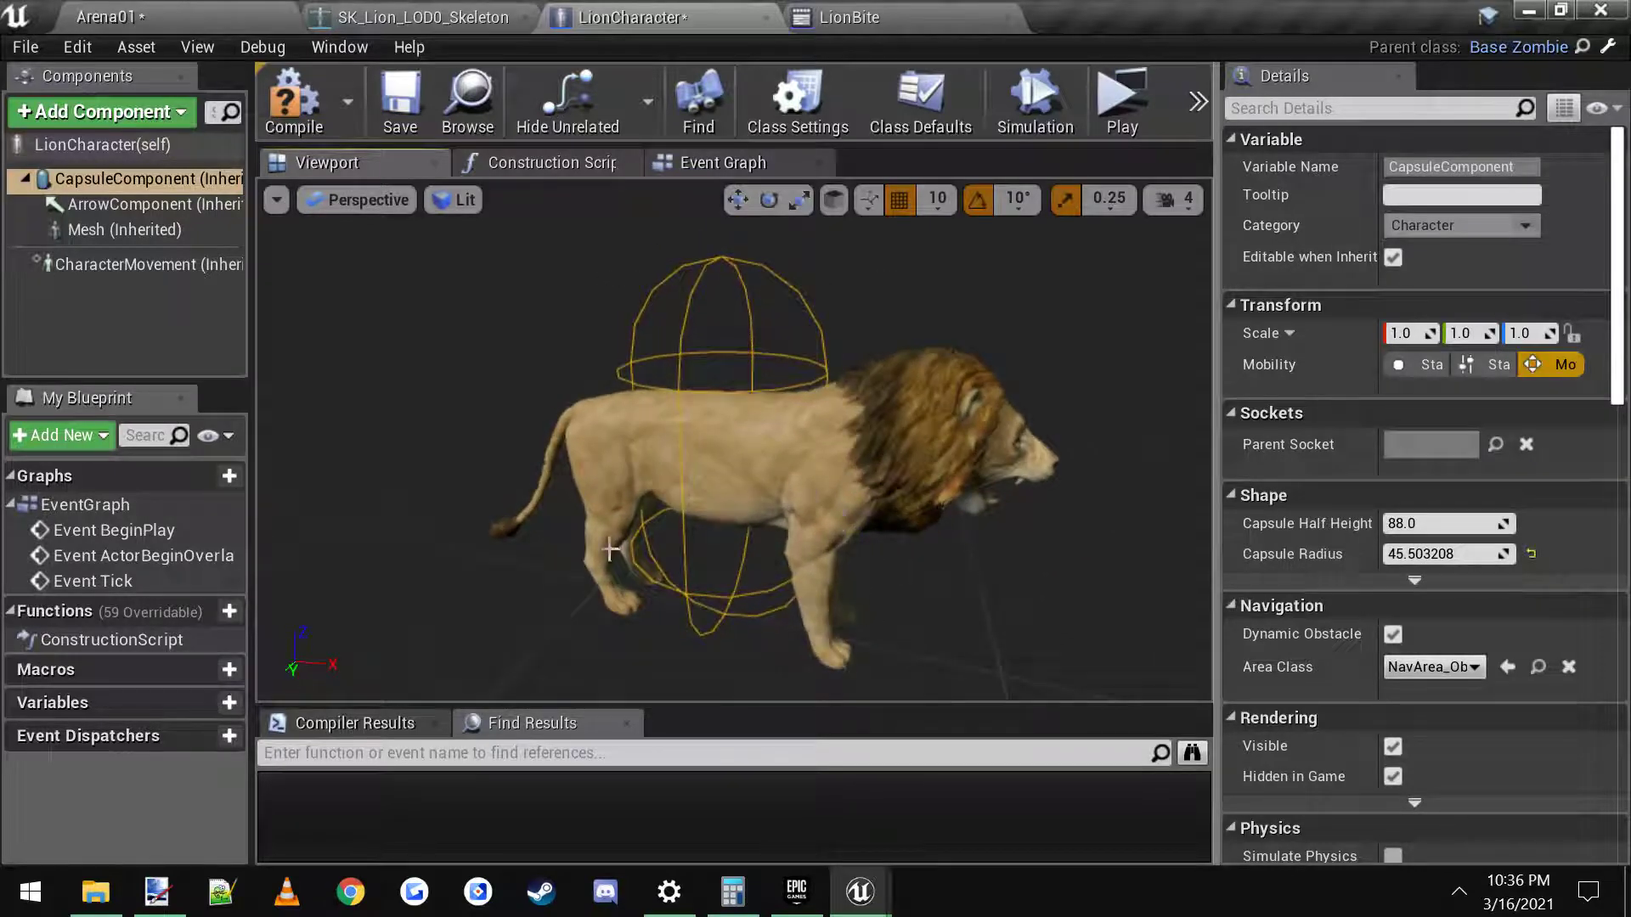
drag(628, 540, 808, 538)
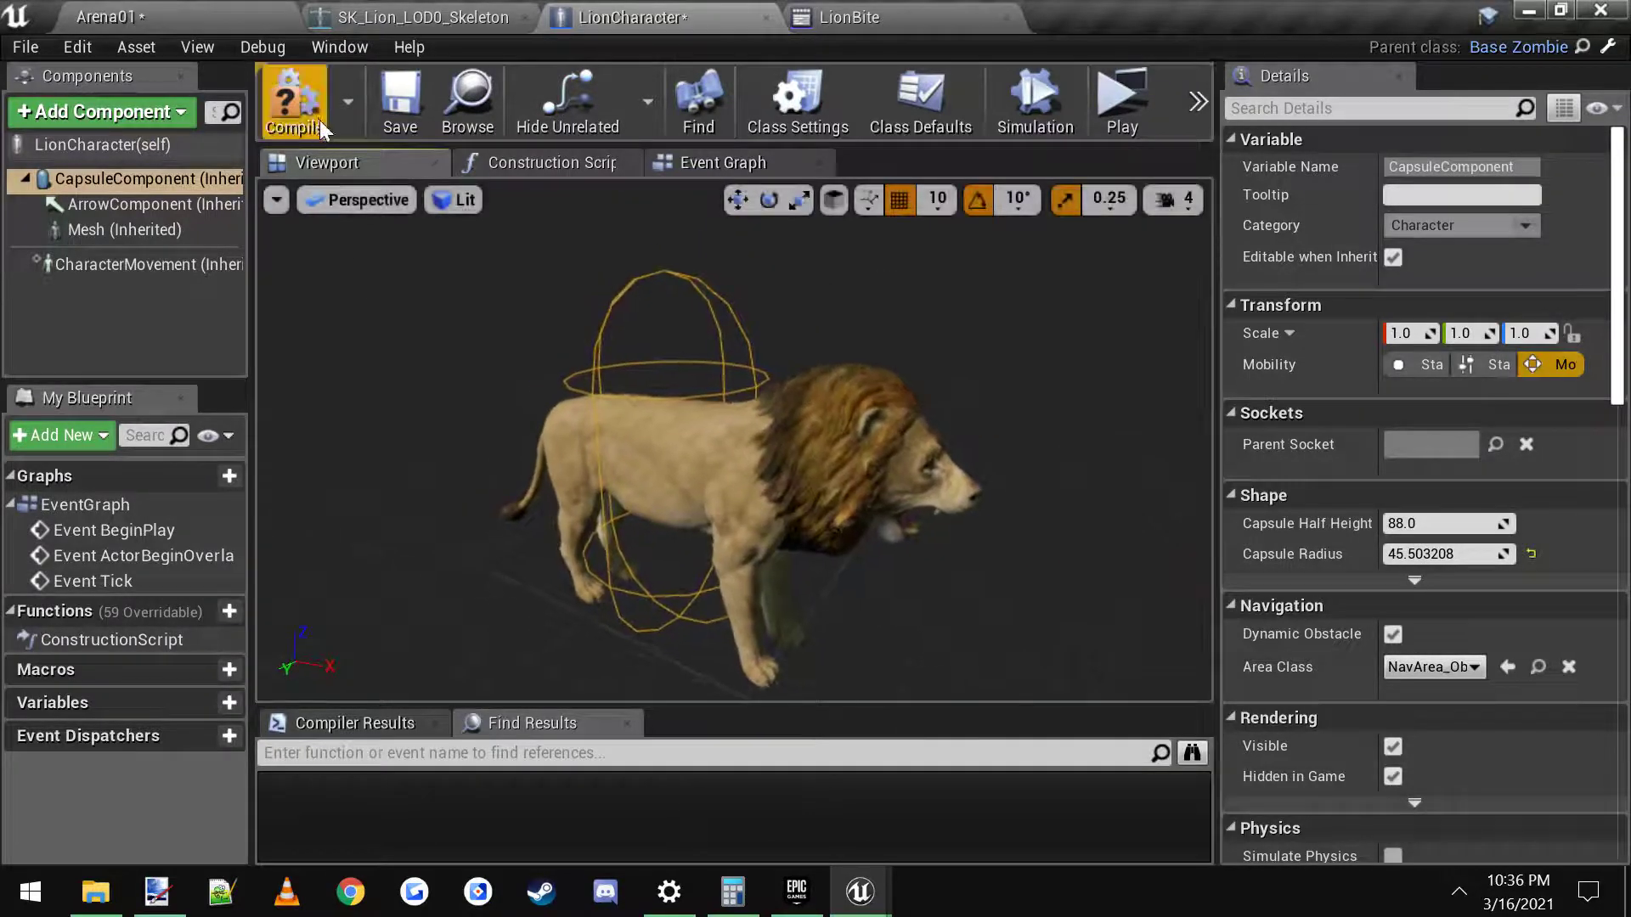
click(298, 107)
click(399, 100)
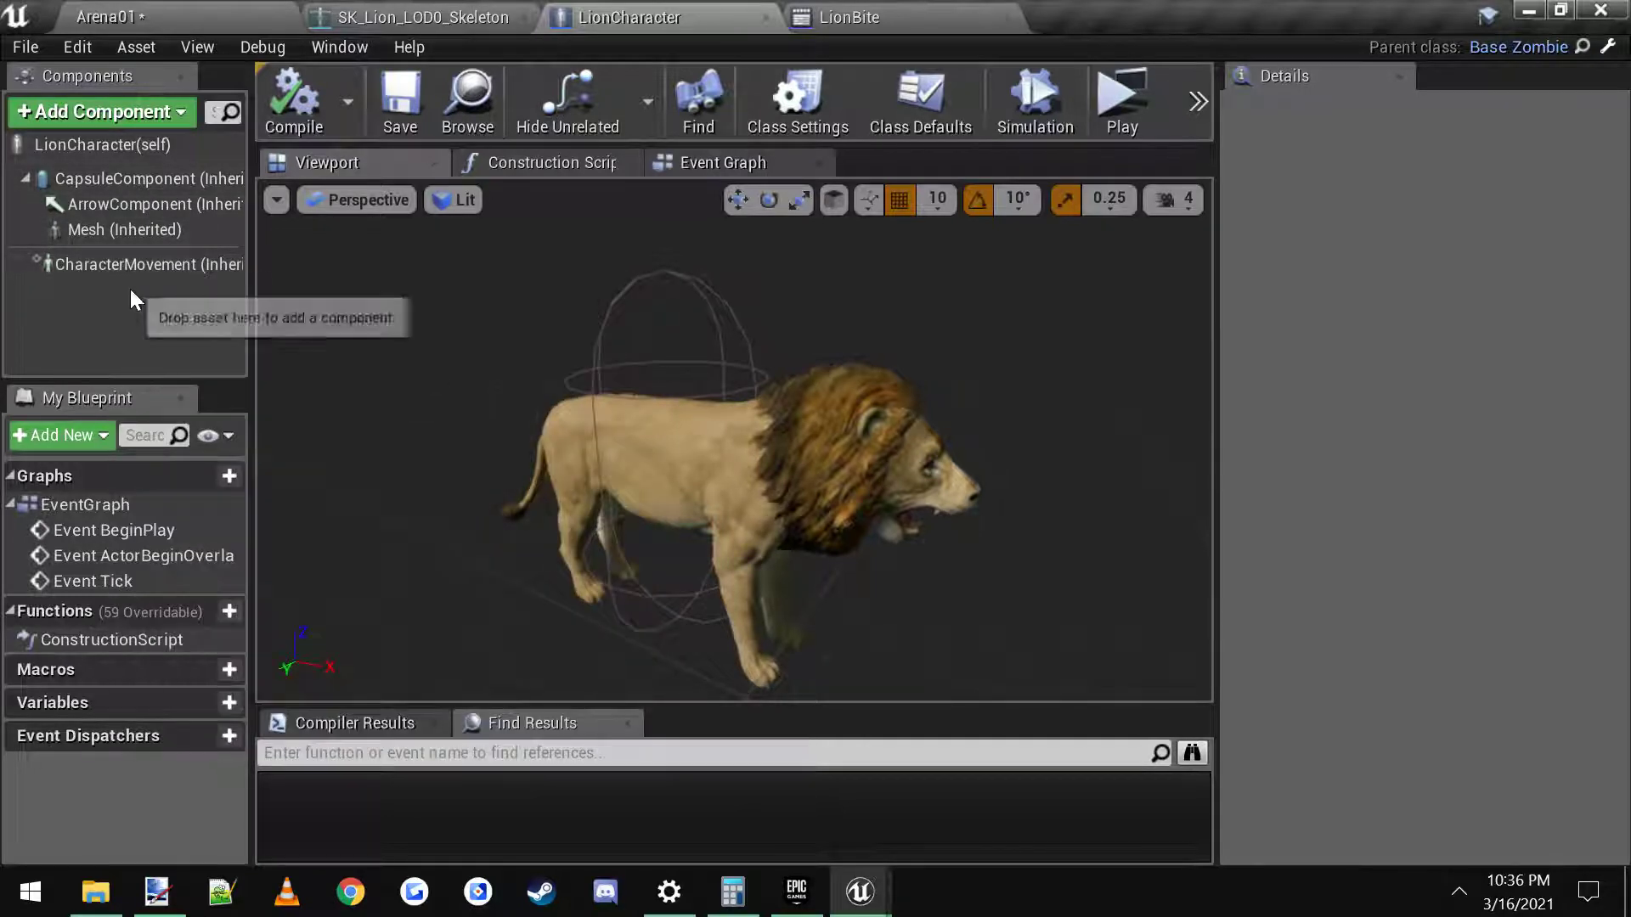
Step: Review LionCharacter's CharacterMovement settings and the Anim Class assigned to its Mesh component
click(120, 265)
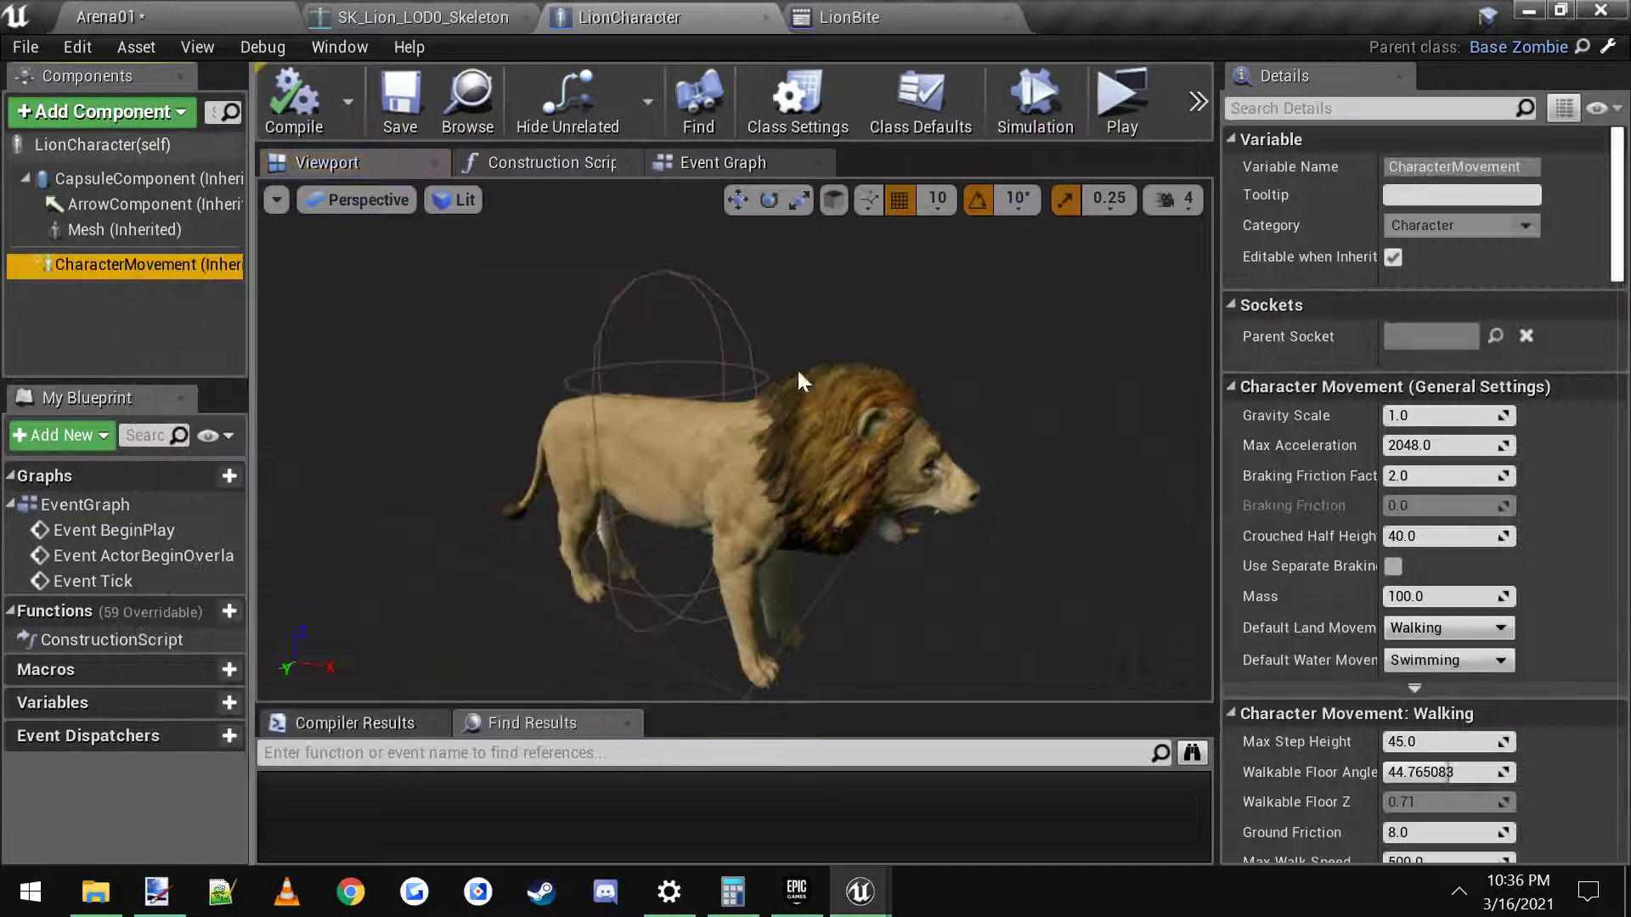
scroll(826, 389, down, 3)
scroll(821, 397, up, 1)
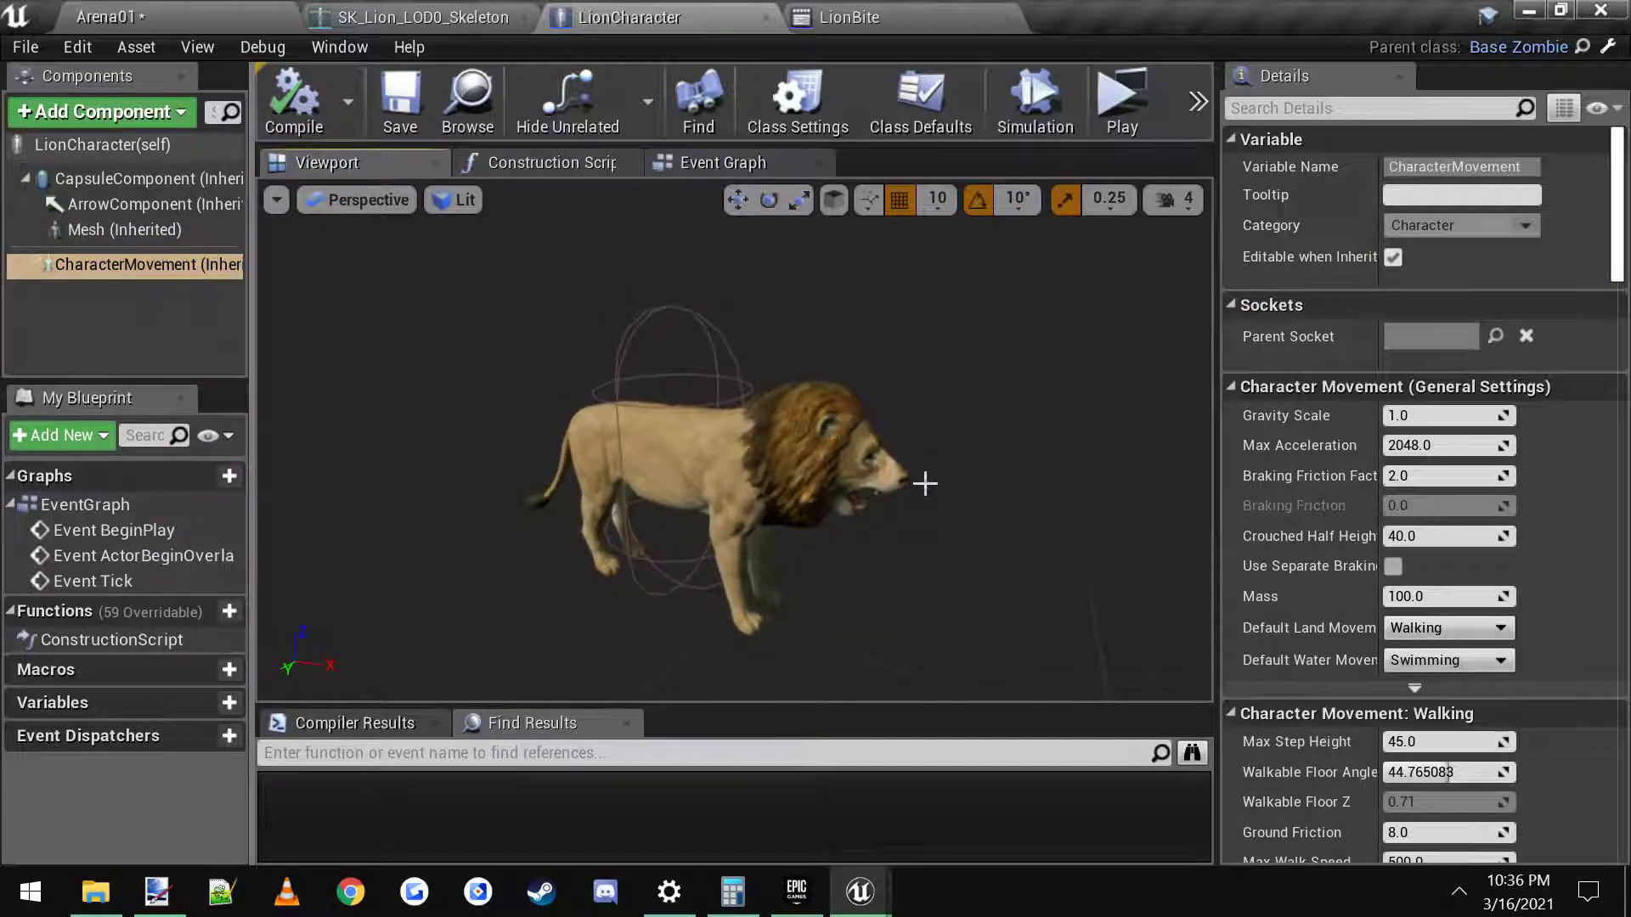
right_drag(933, 492, 883, 466)
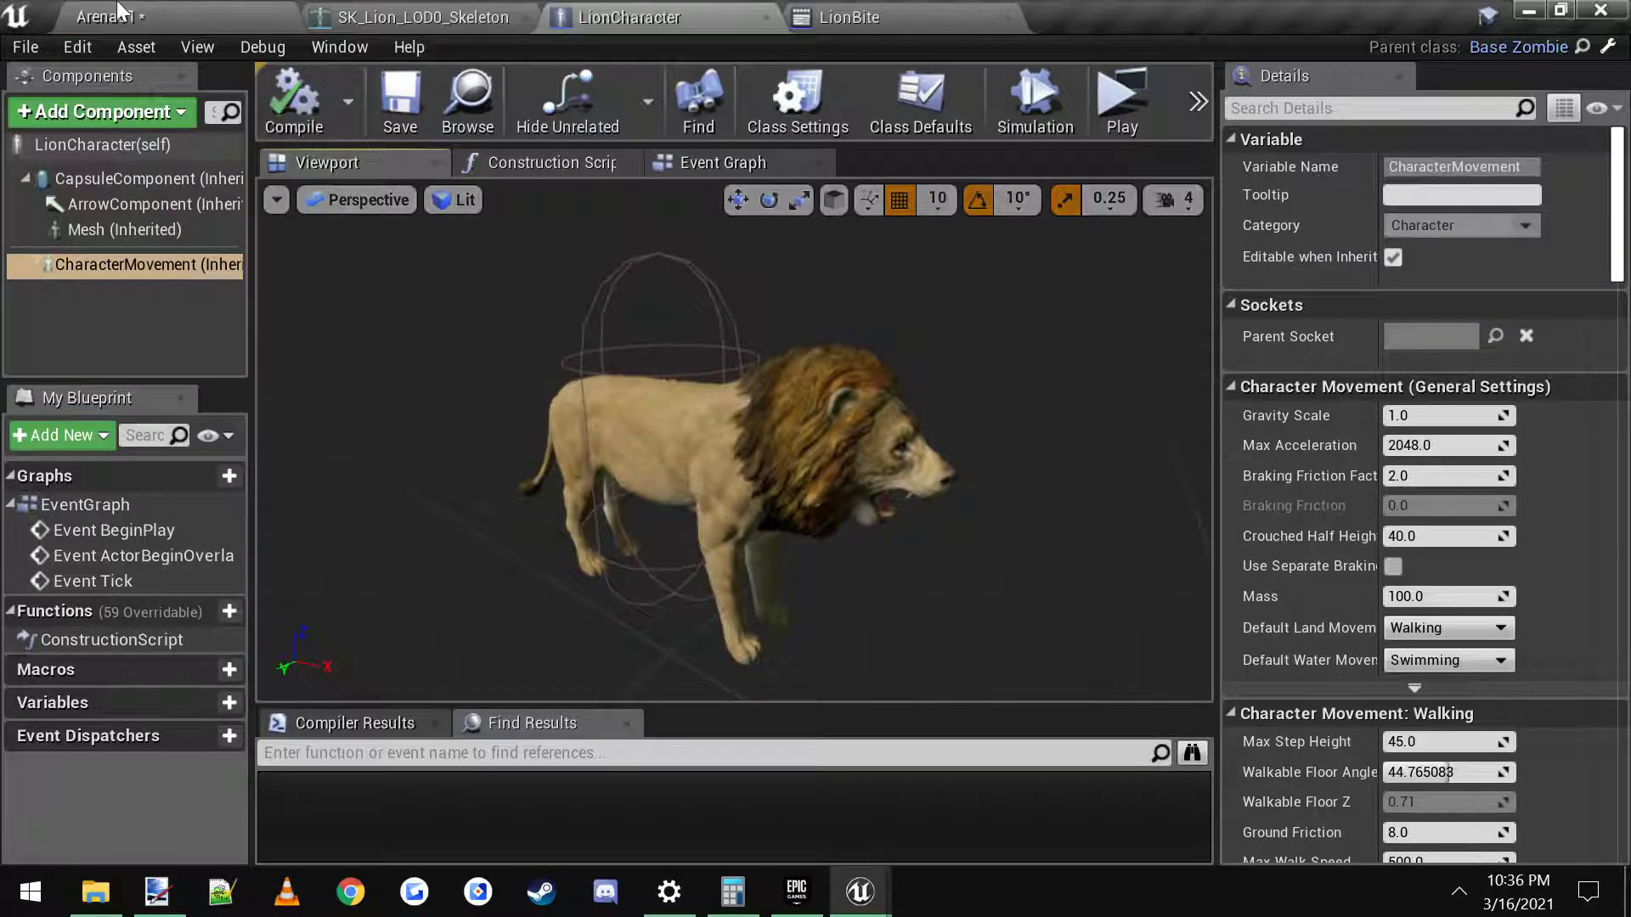
click(90, 234)
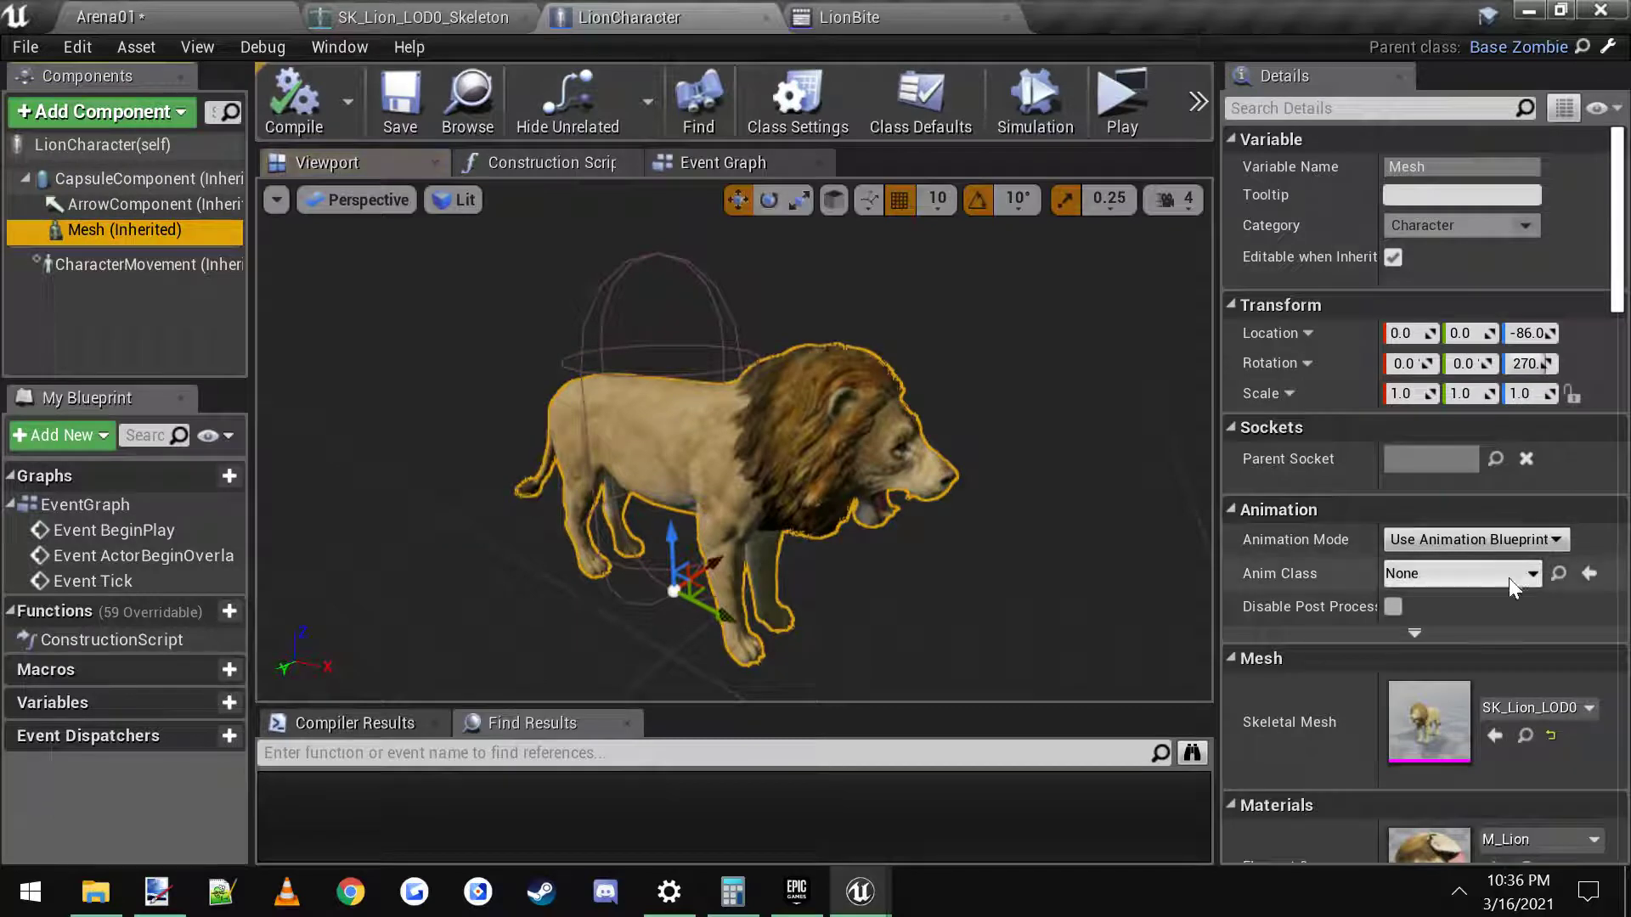
Step: Create an Animation Blueprint in the HGT AI_Zombie folder, targeting SK_Lion_LOD0_Skeleton
click(155, 17)
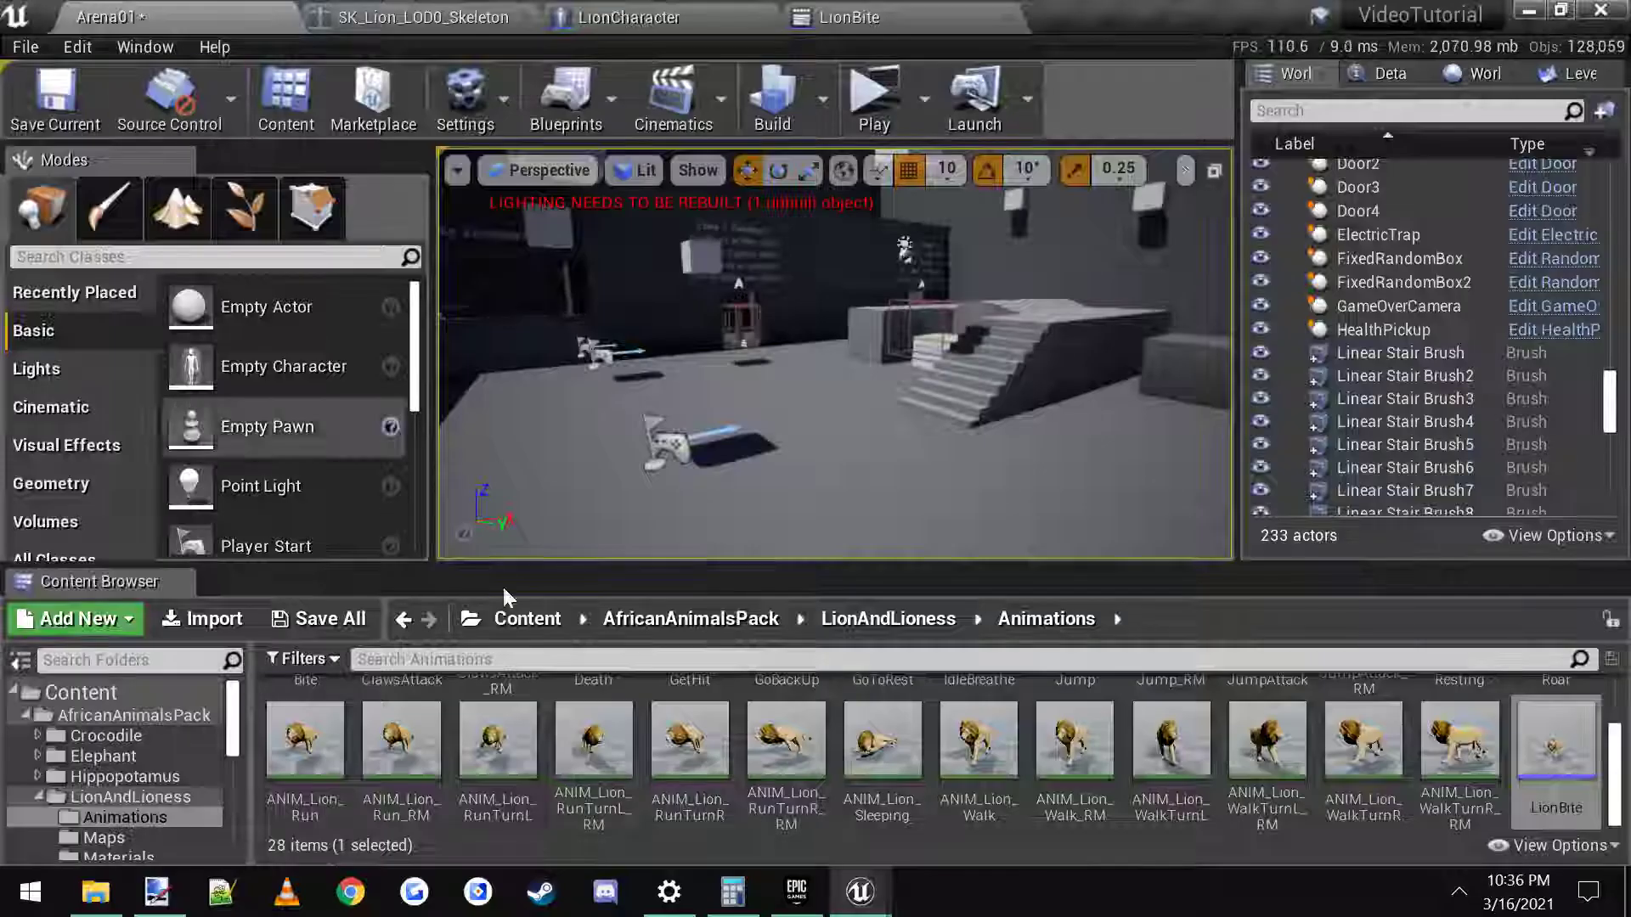
scroll(134, 729, down, 5)
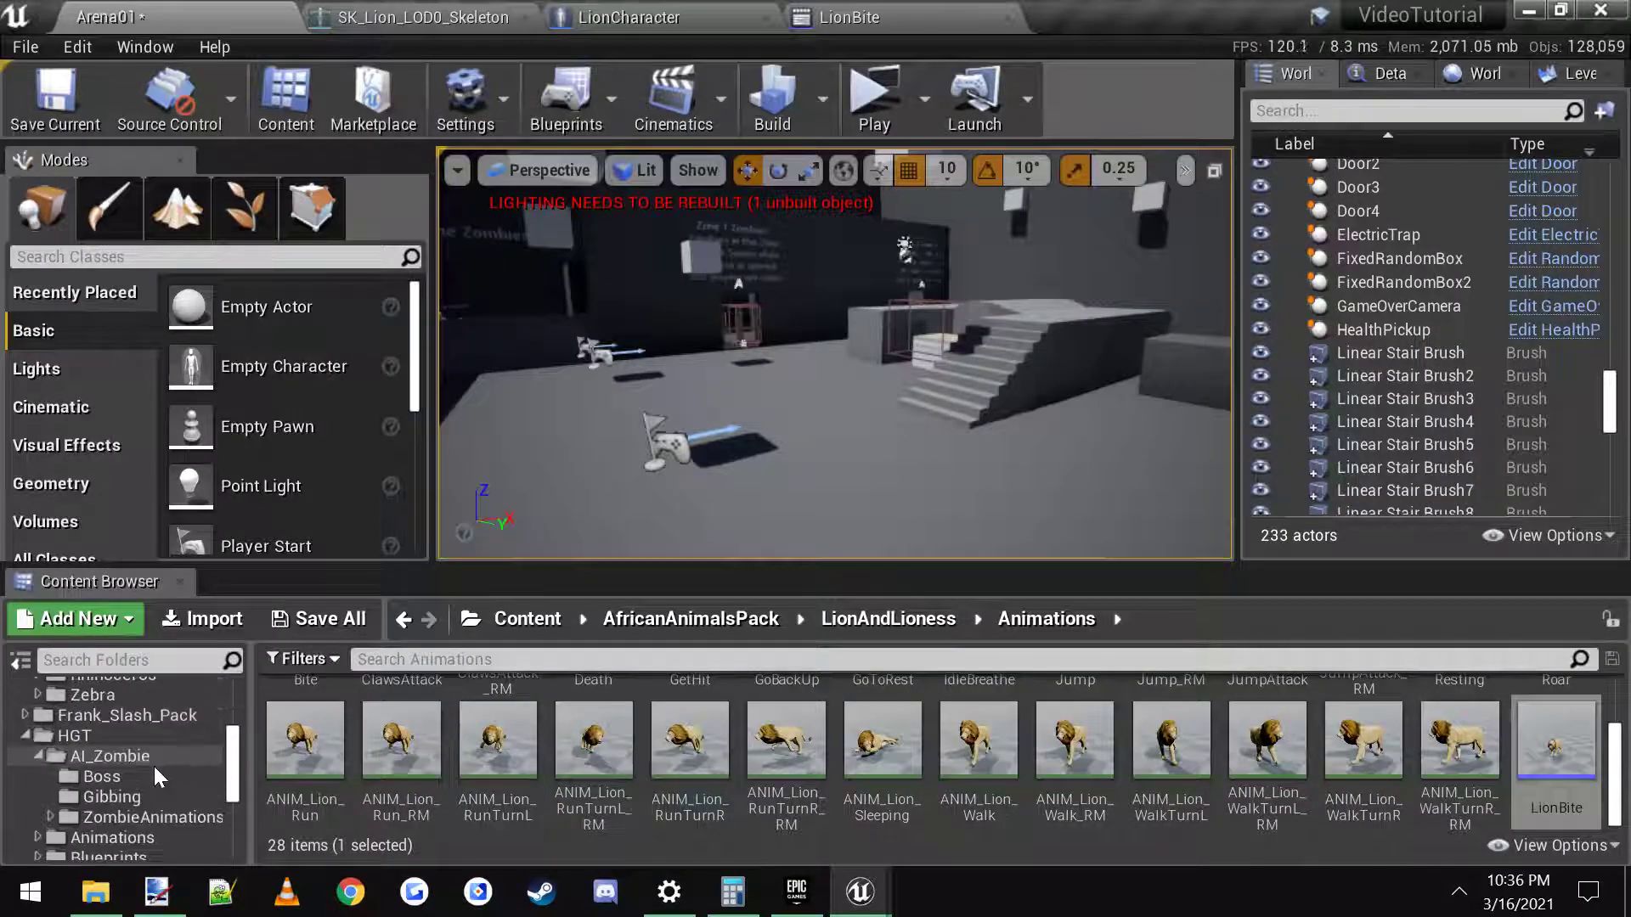
click(153, 760)
right_click(1216, 763)
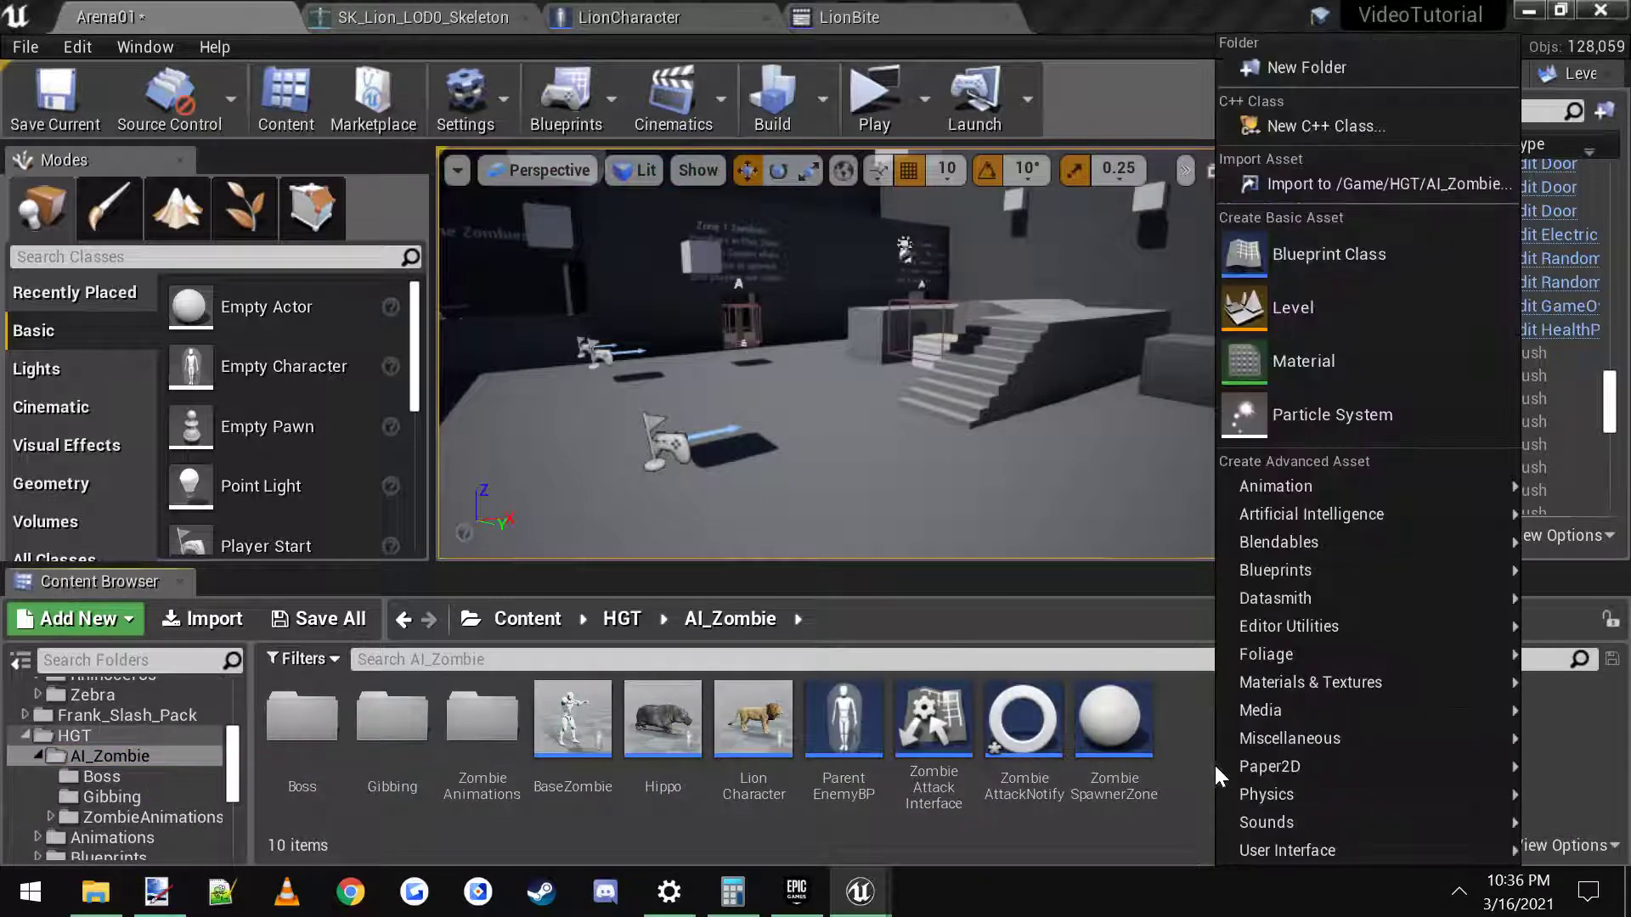
mouse_move(1319, 488)
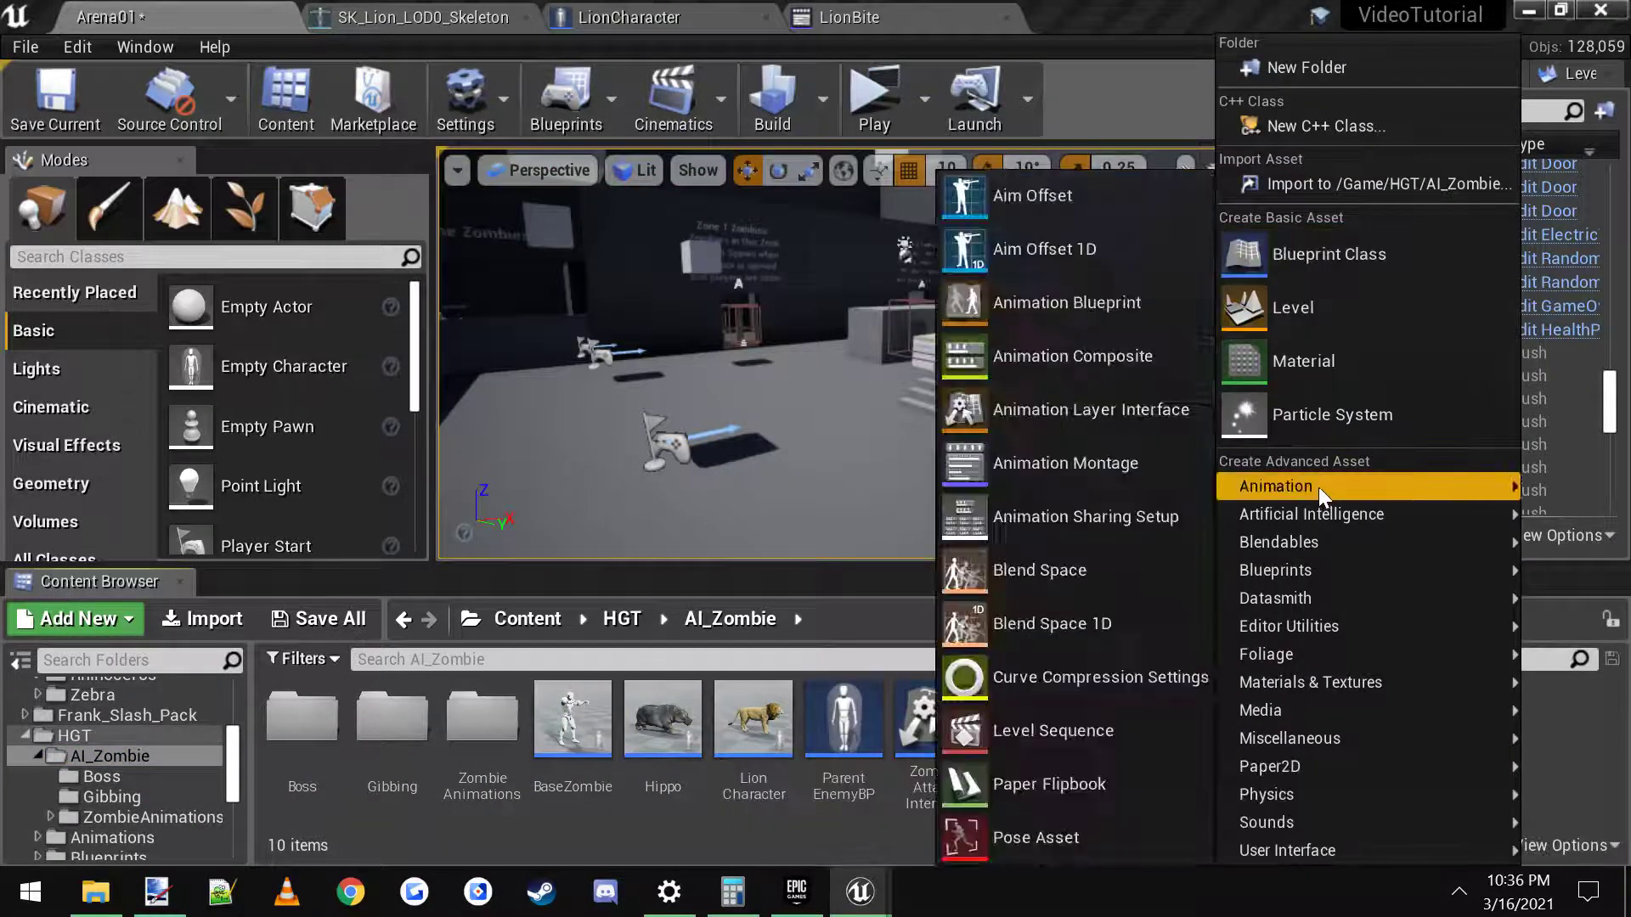
click(1082, 302)
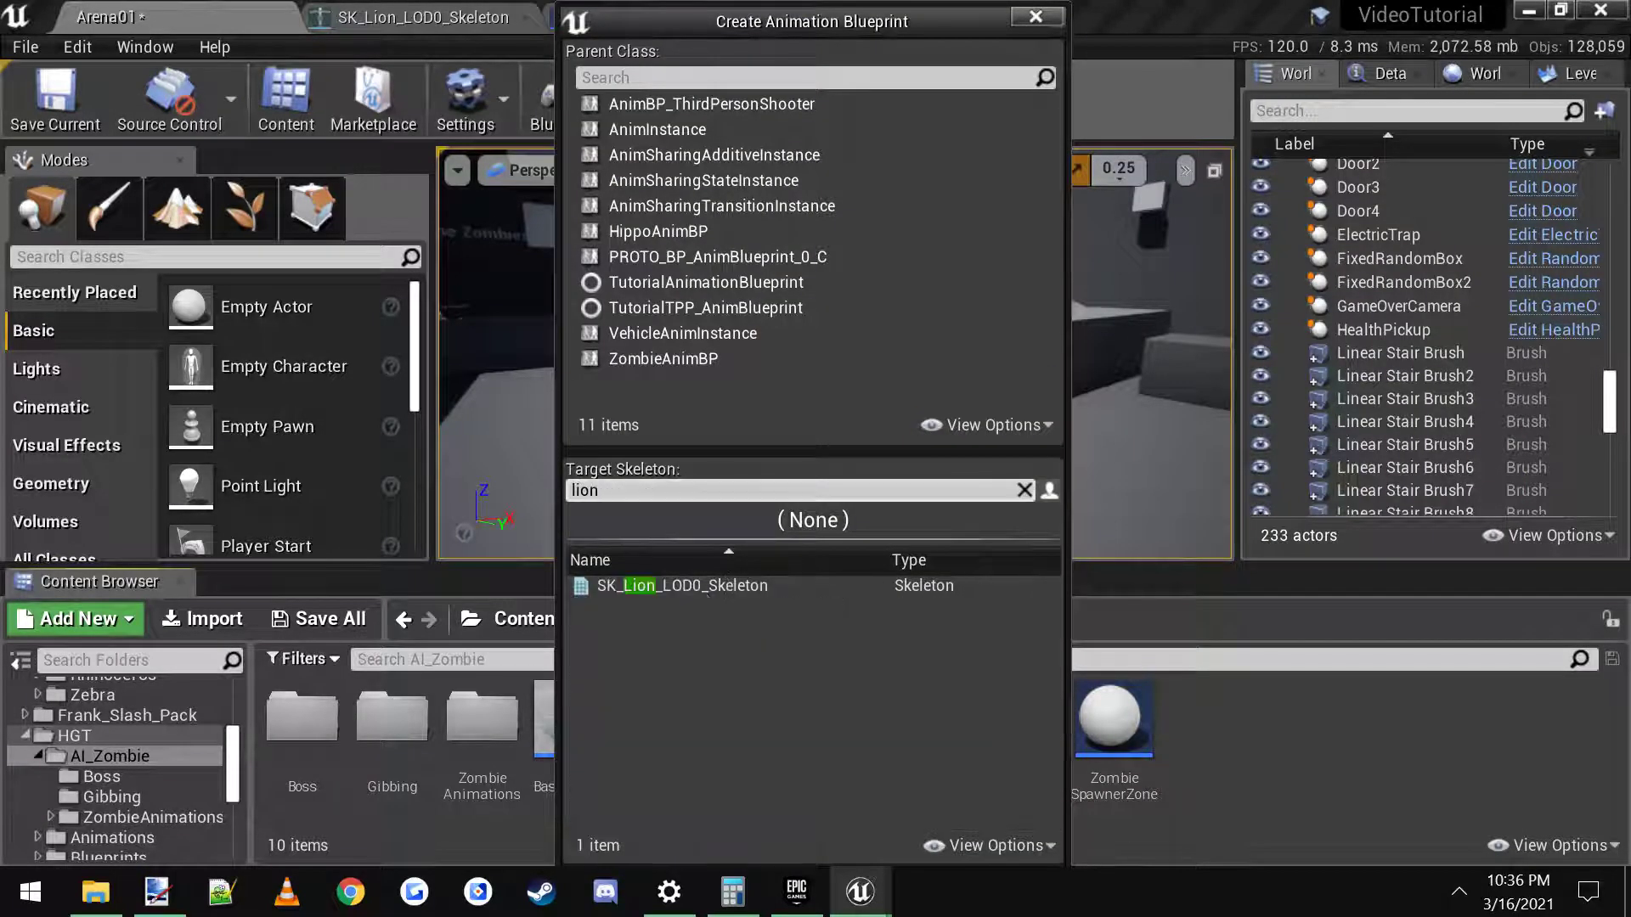
click(718, 585)
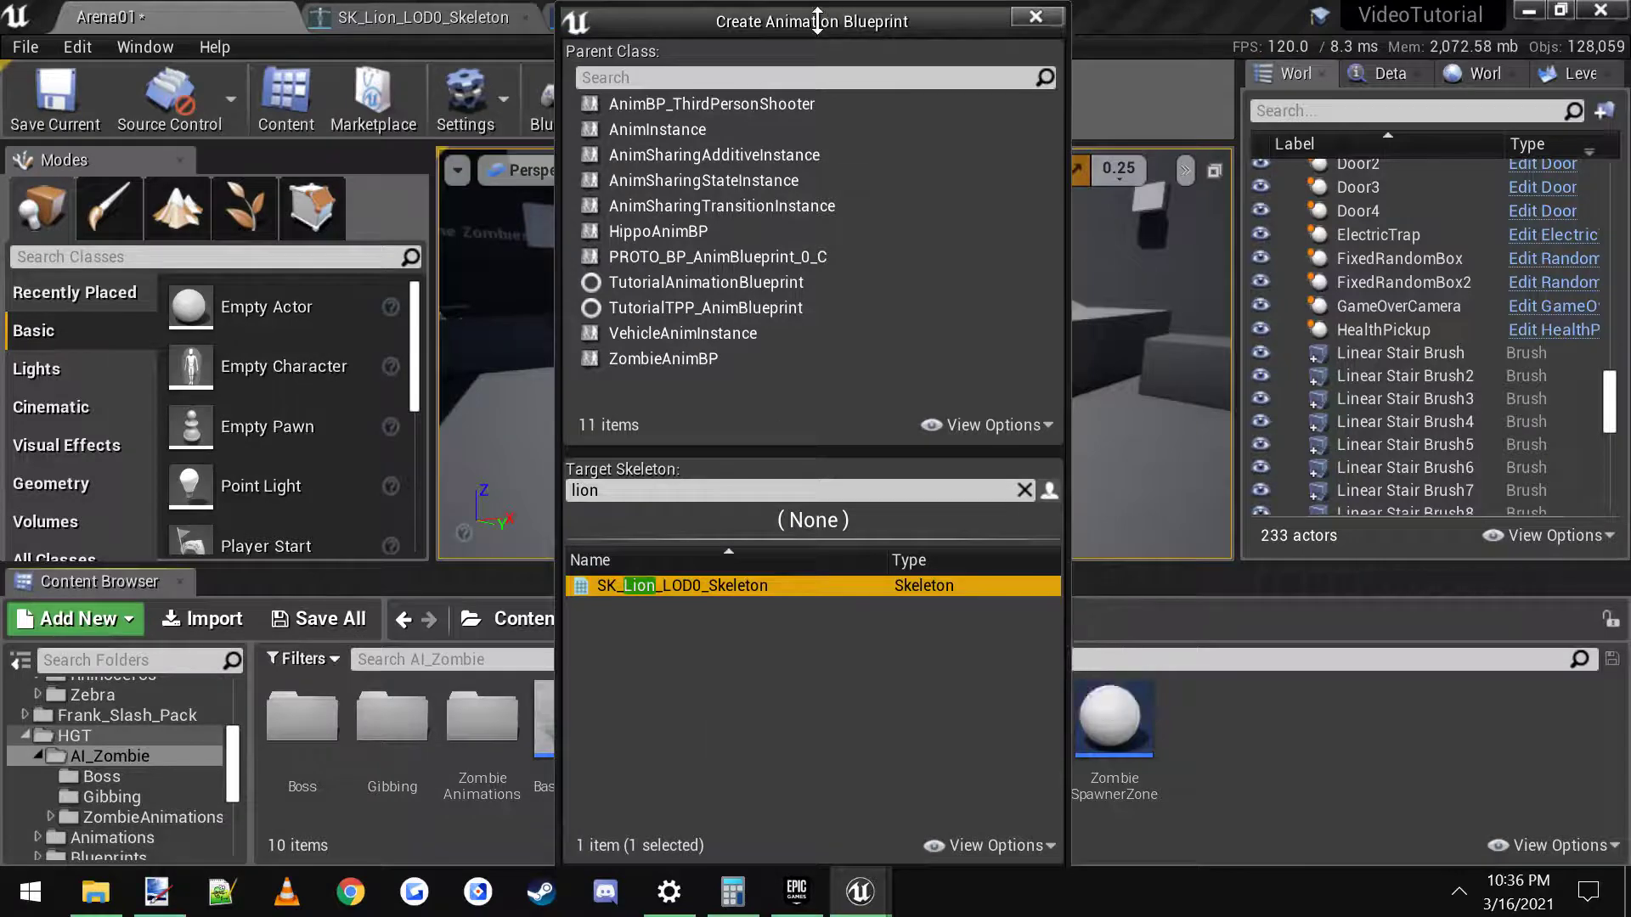
mouse_move(817, 21)
mouse_down()
mouse_move(818, 106)
mouse_move(818, 47)
mouse_up()
click(896, 825)
Step: Name the new Animation Blueprint LionAnimBP and open it for editing
text(Lion A)
key(BackSpace)
key(BackSpace)
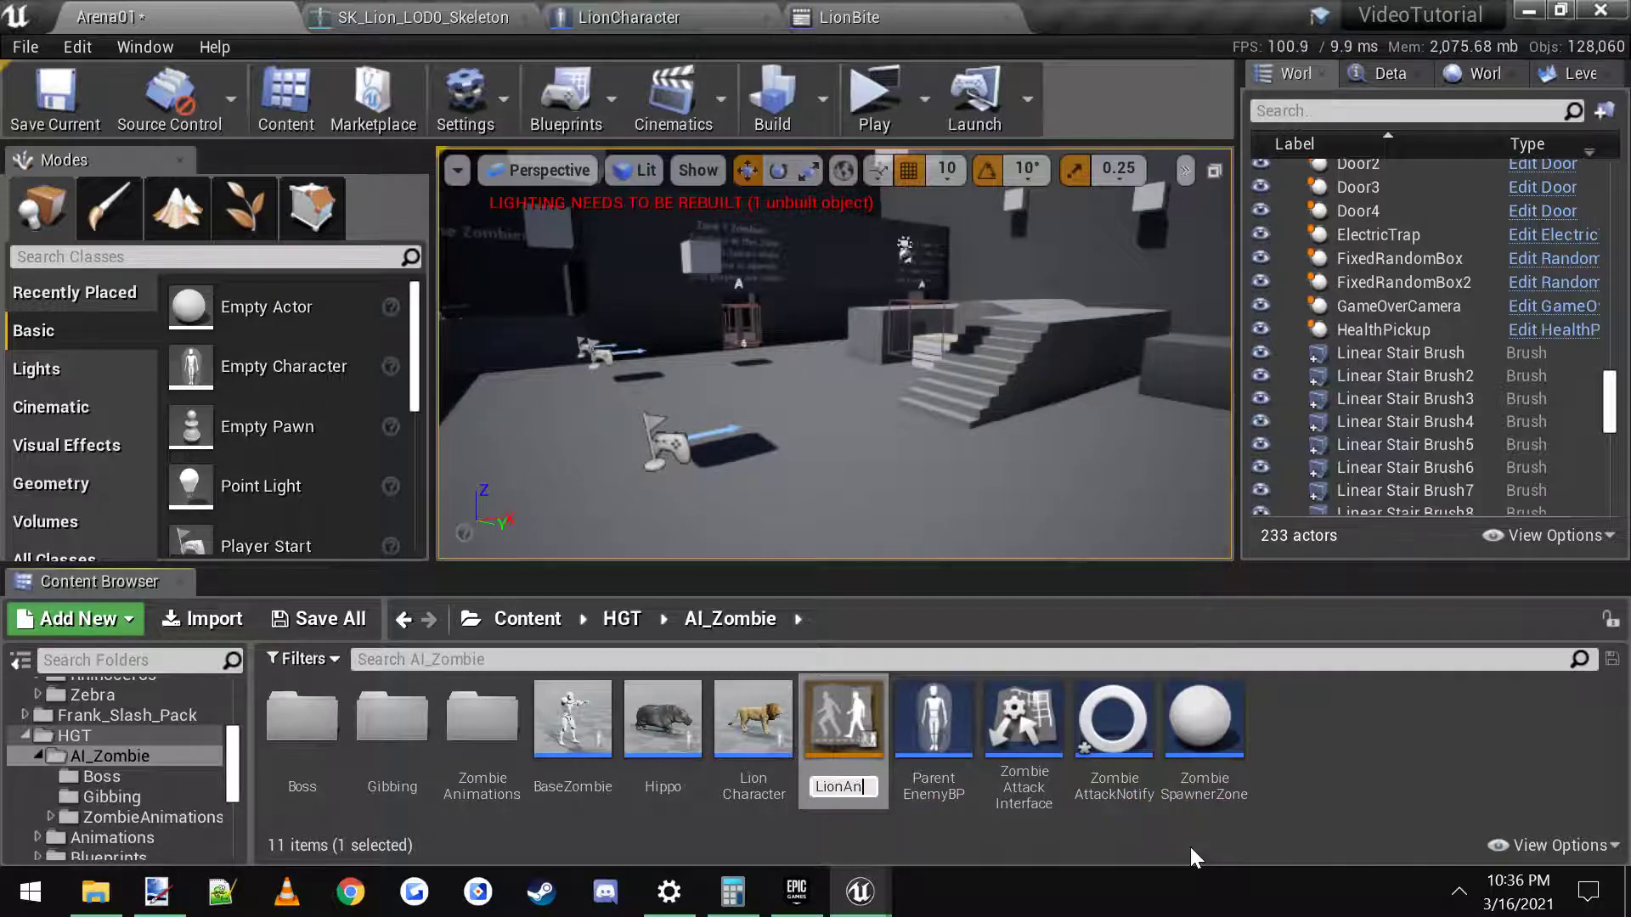
key(Return)
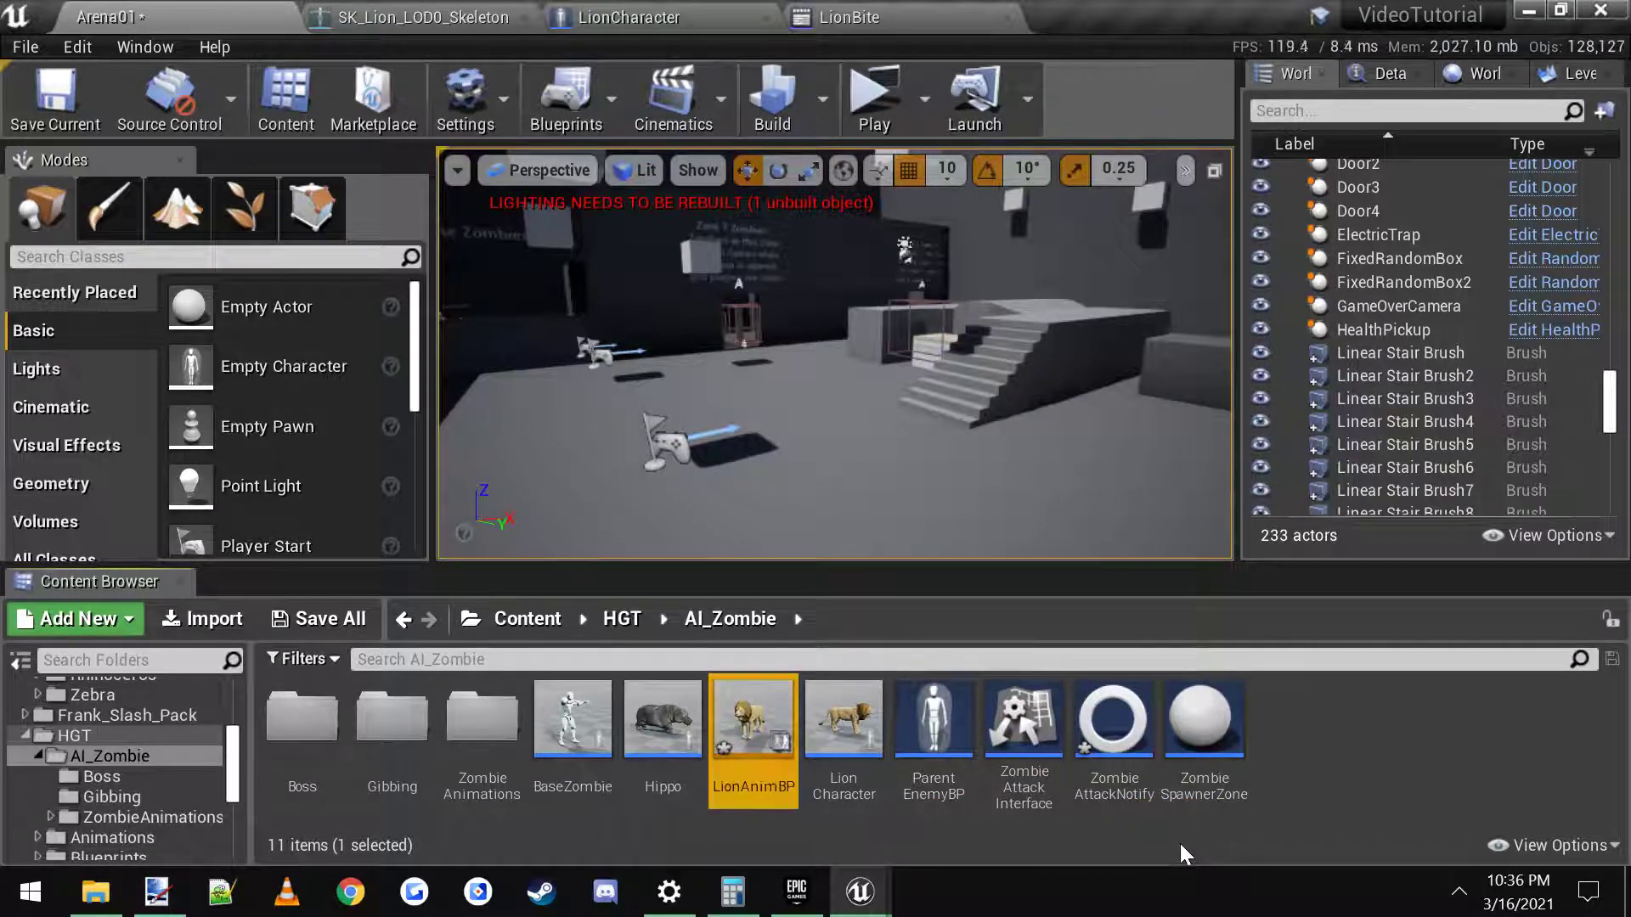
double_click(751, 723)
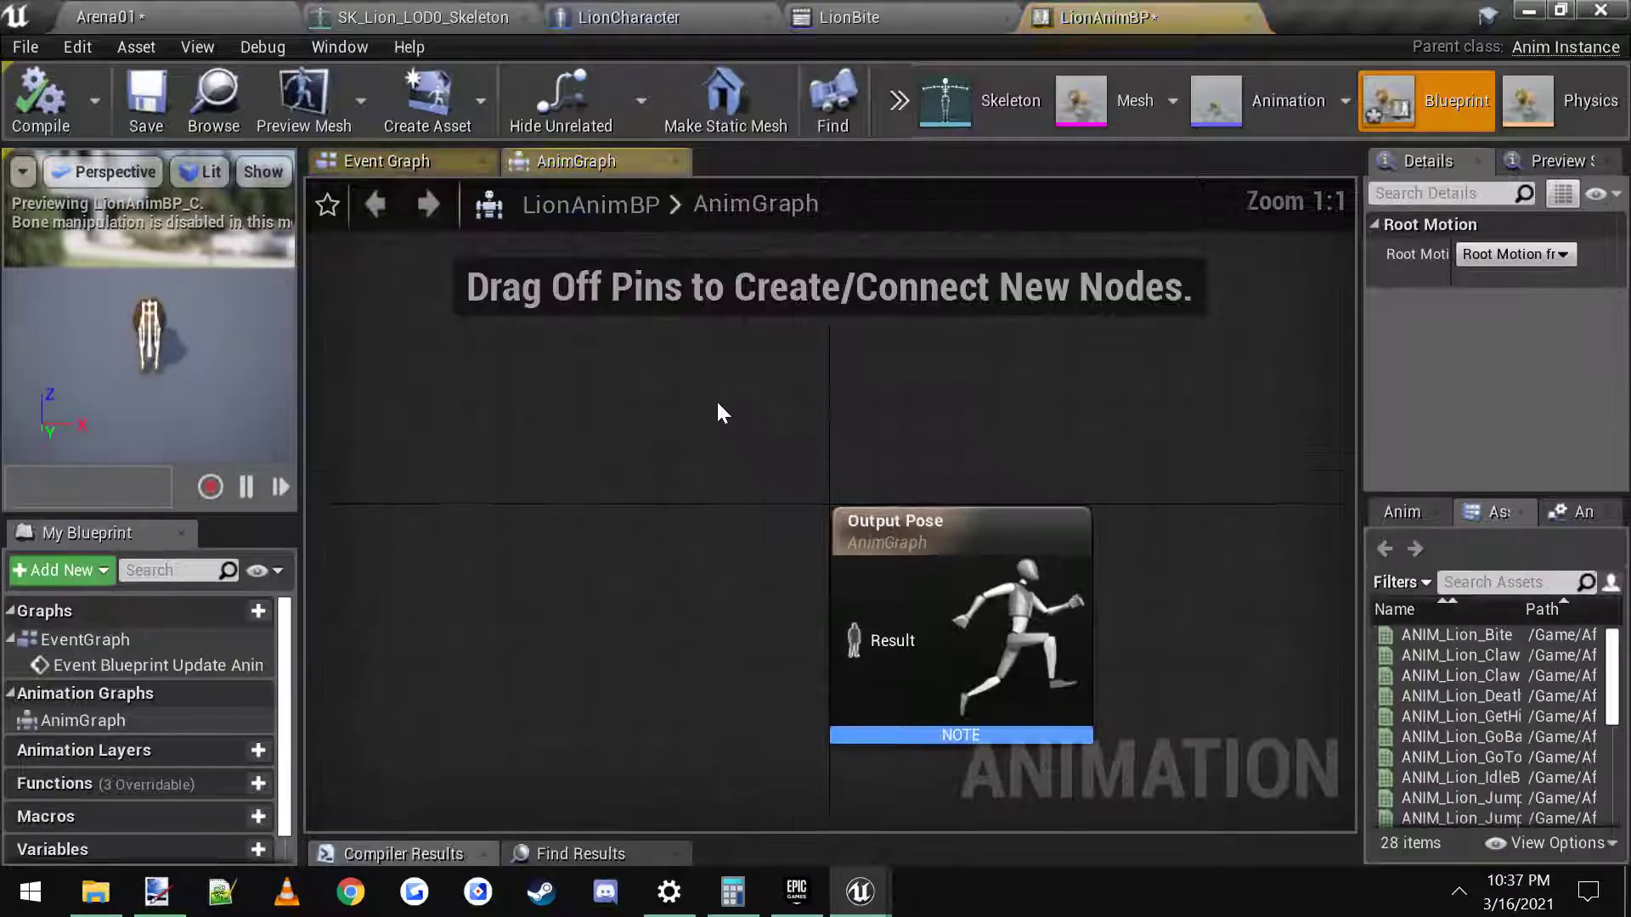
Step: Search the skeleton's assets for "walk" and add ANIM_Lion_Walk to LionAnimBP's AnimGraph before the Output Pose node
scroll(748, 423, down, 3)
mouse_move(746, 531)
right_down()
mouse_move(690, 450)
mouse_move(751, 506)
right_up()
scroll(715, 476, up, 2)
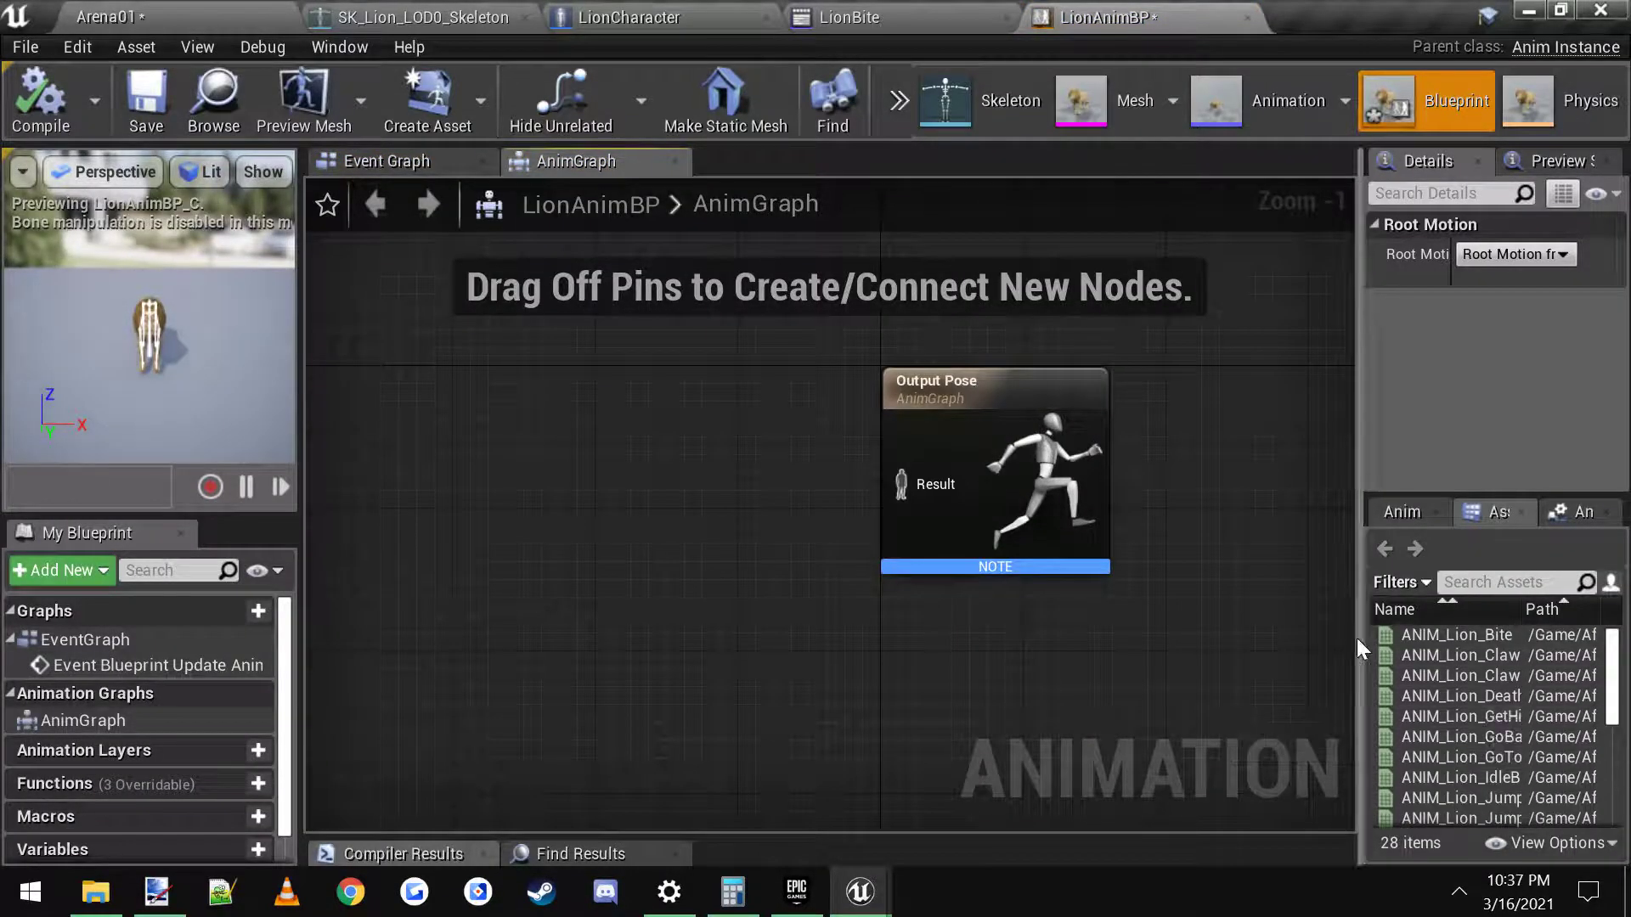
drag(1359, 638, 1245, 650)
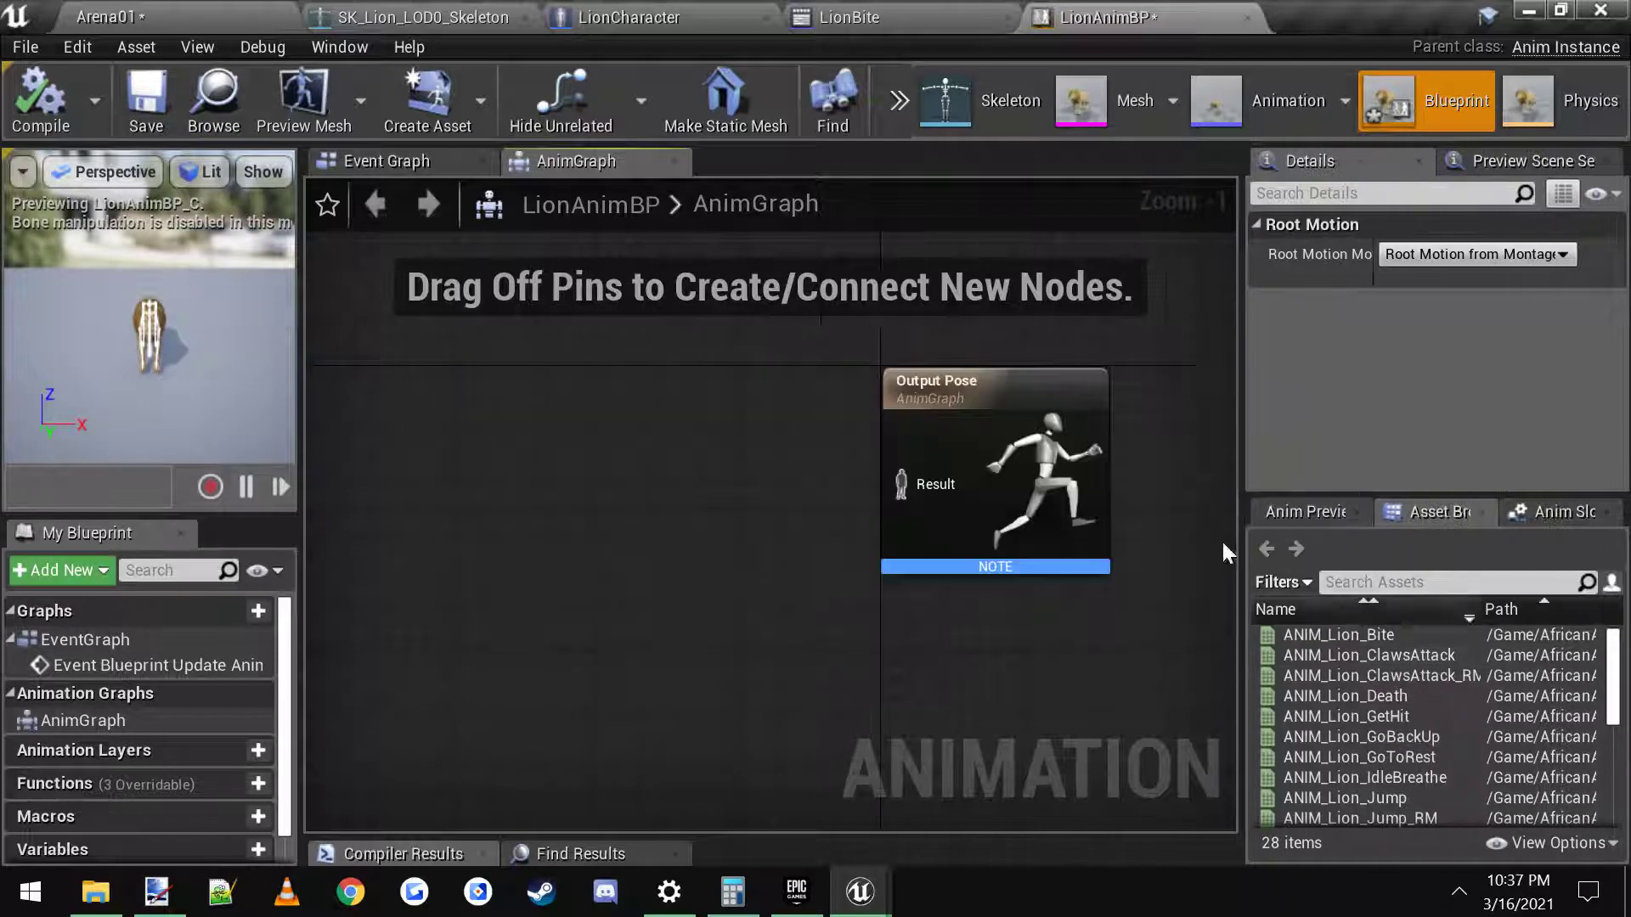
drag(206, 334, 140, 334)
scroll(205, 334, up, 3)
scroll(205, 334, up, 1)
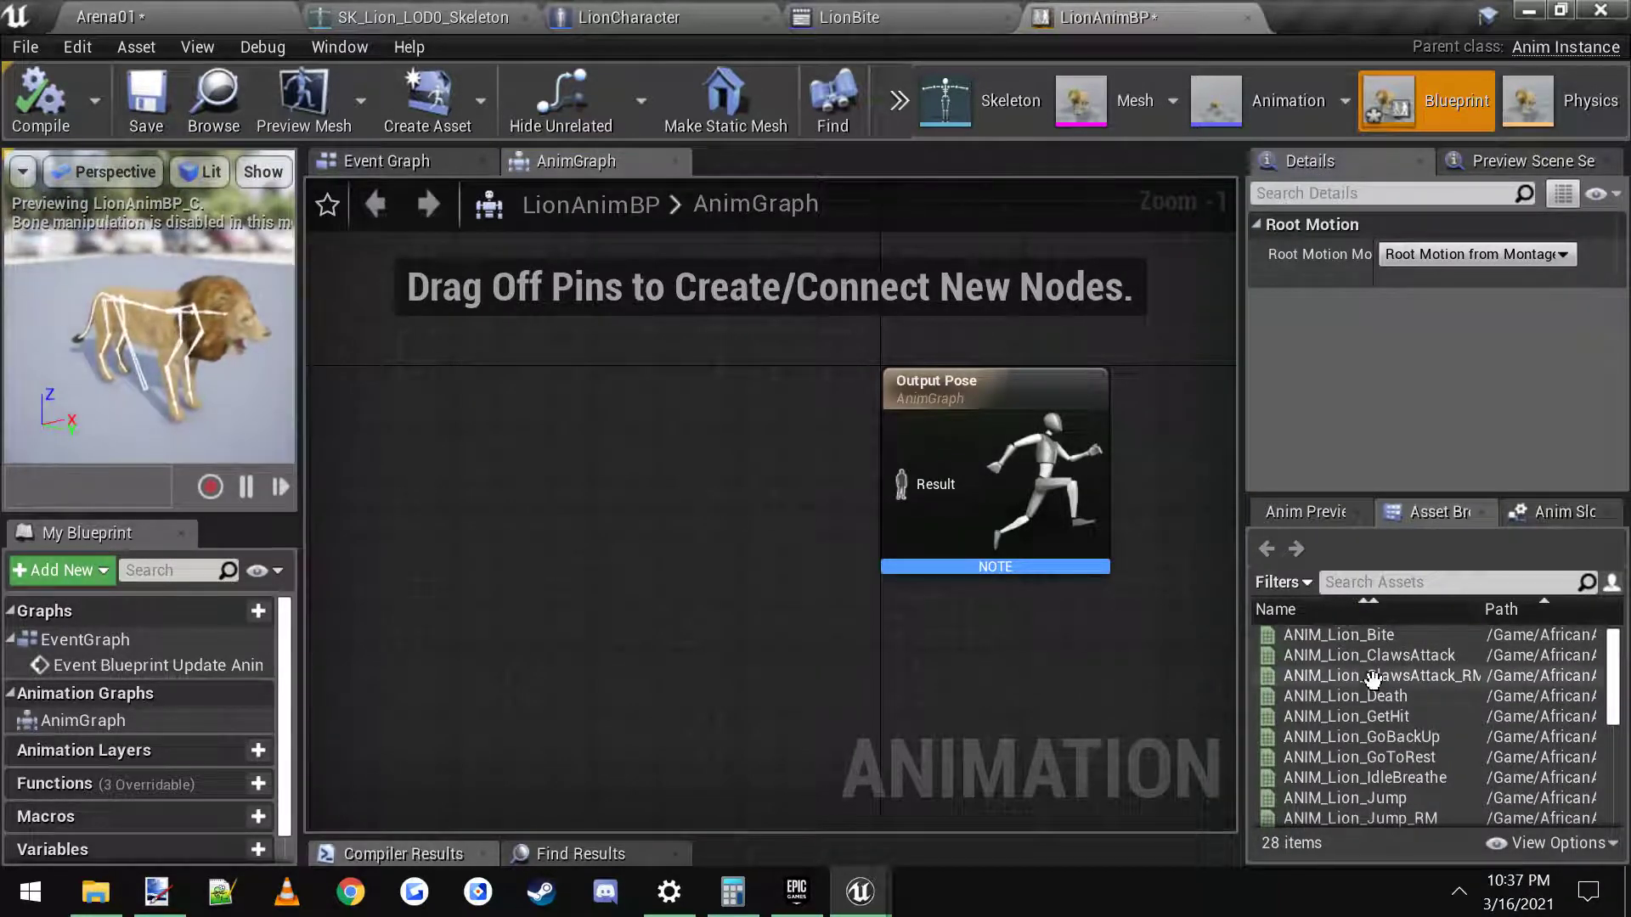
click(1376, 636)
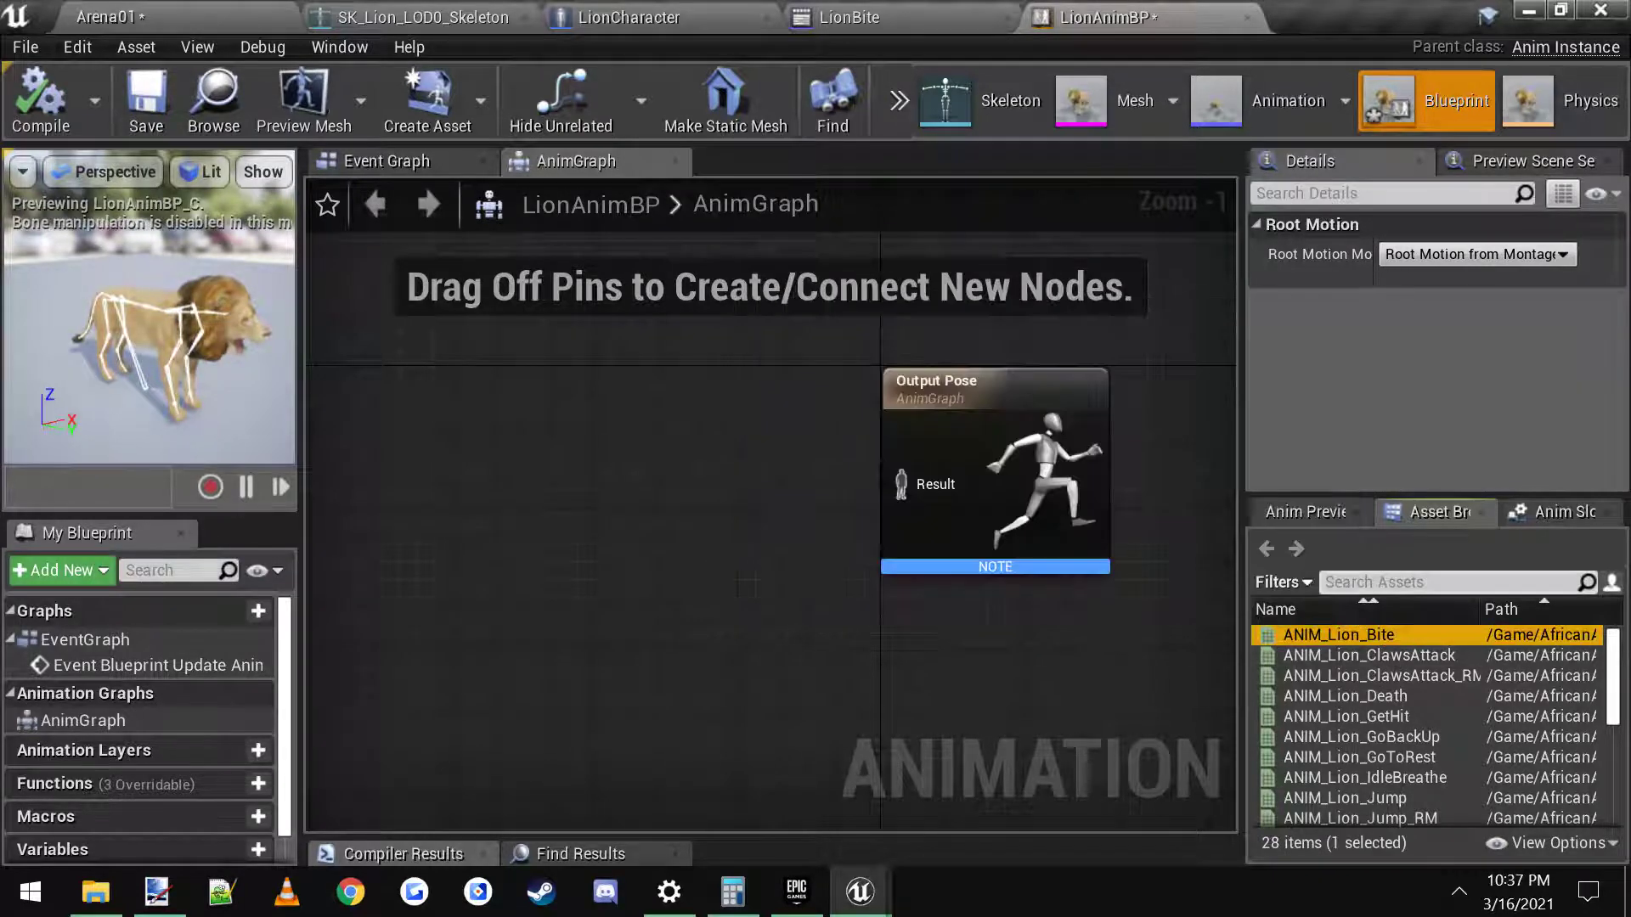
click(1372, 698)
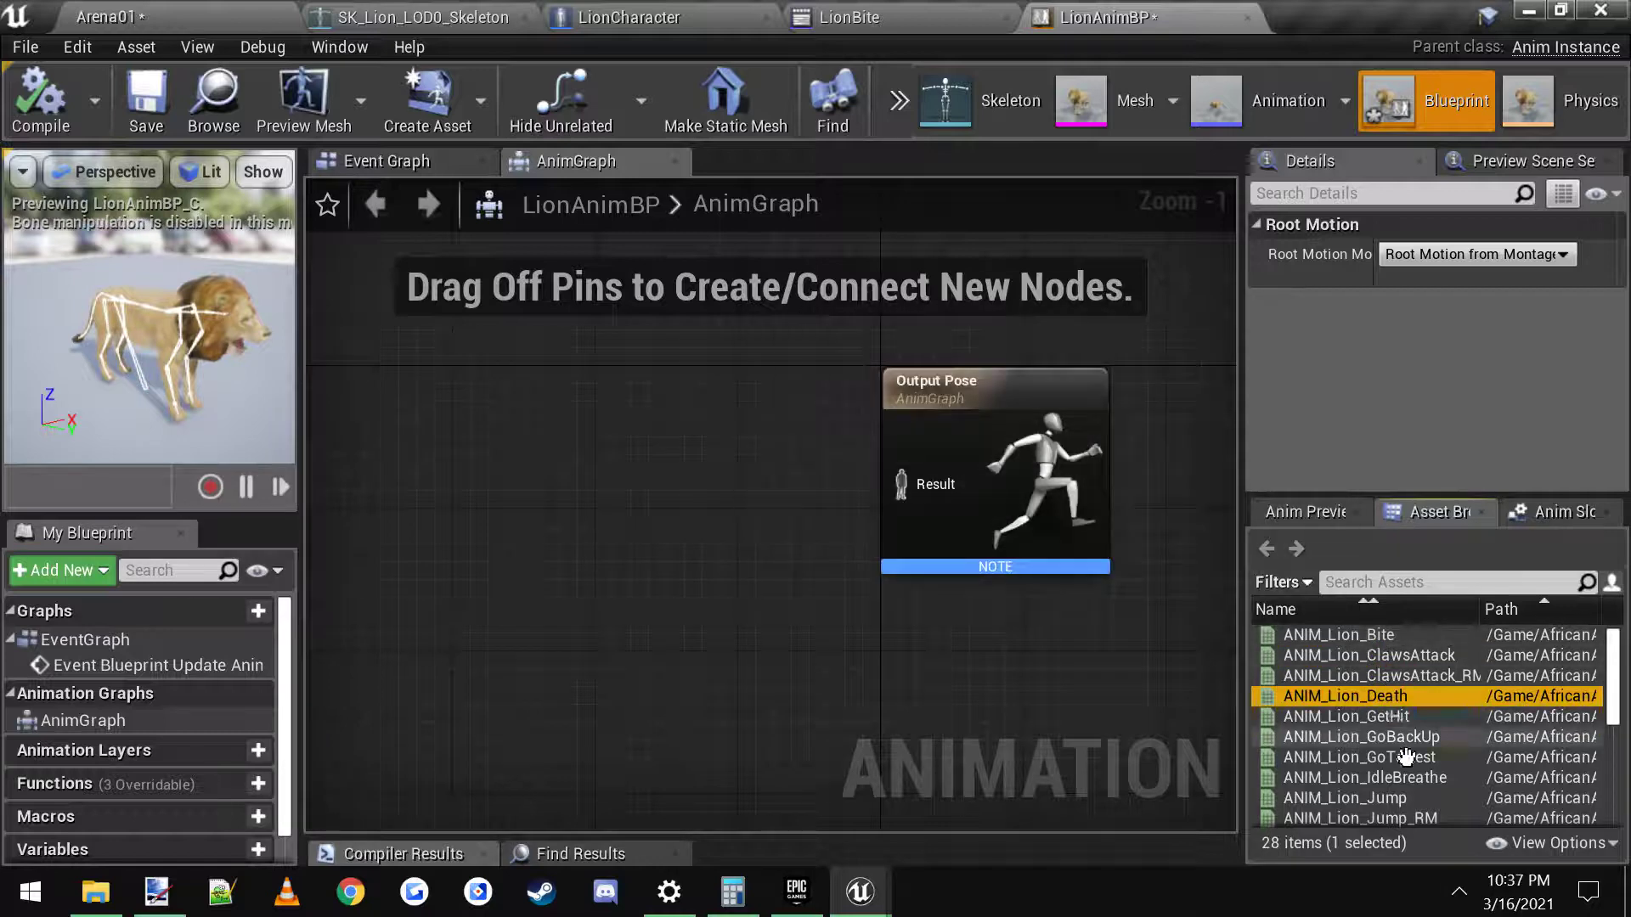
click(1374, 582)
text(wal)
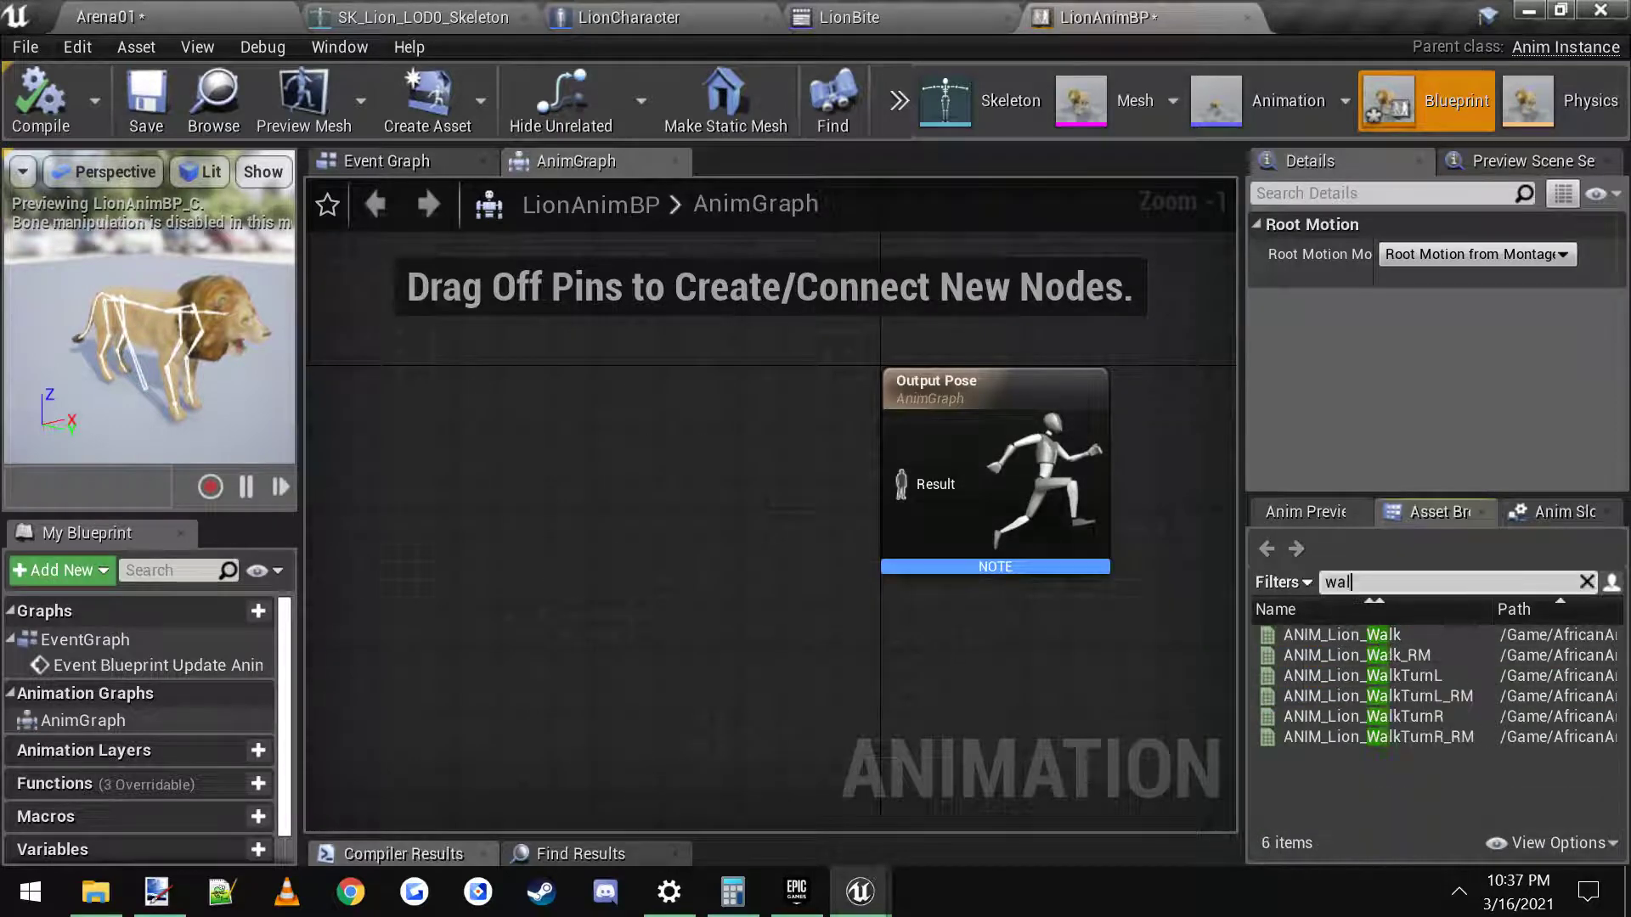
text(k)
drag(1359, 635, 425, 459)
Step: Add a 'DefaultSlot' Slot node fed by the ANIM_Lion_Walk pose and connect it to the Output Pose result
drag(581, 469, 636, 476)
text(slot)
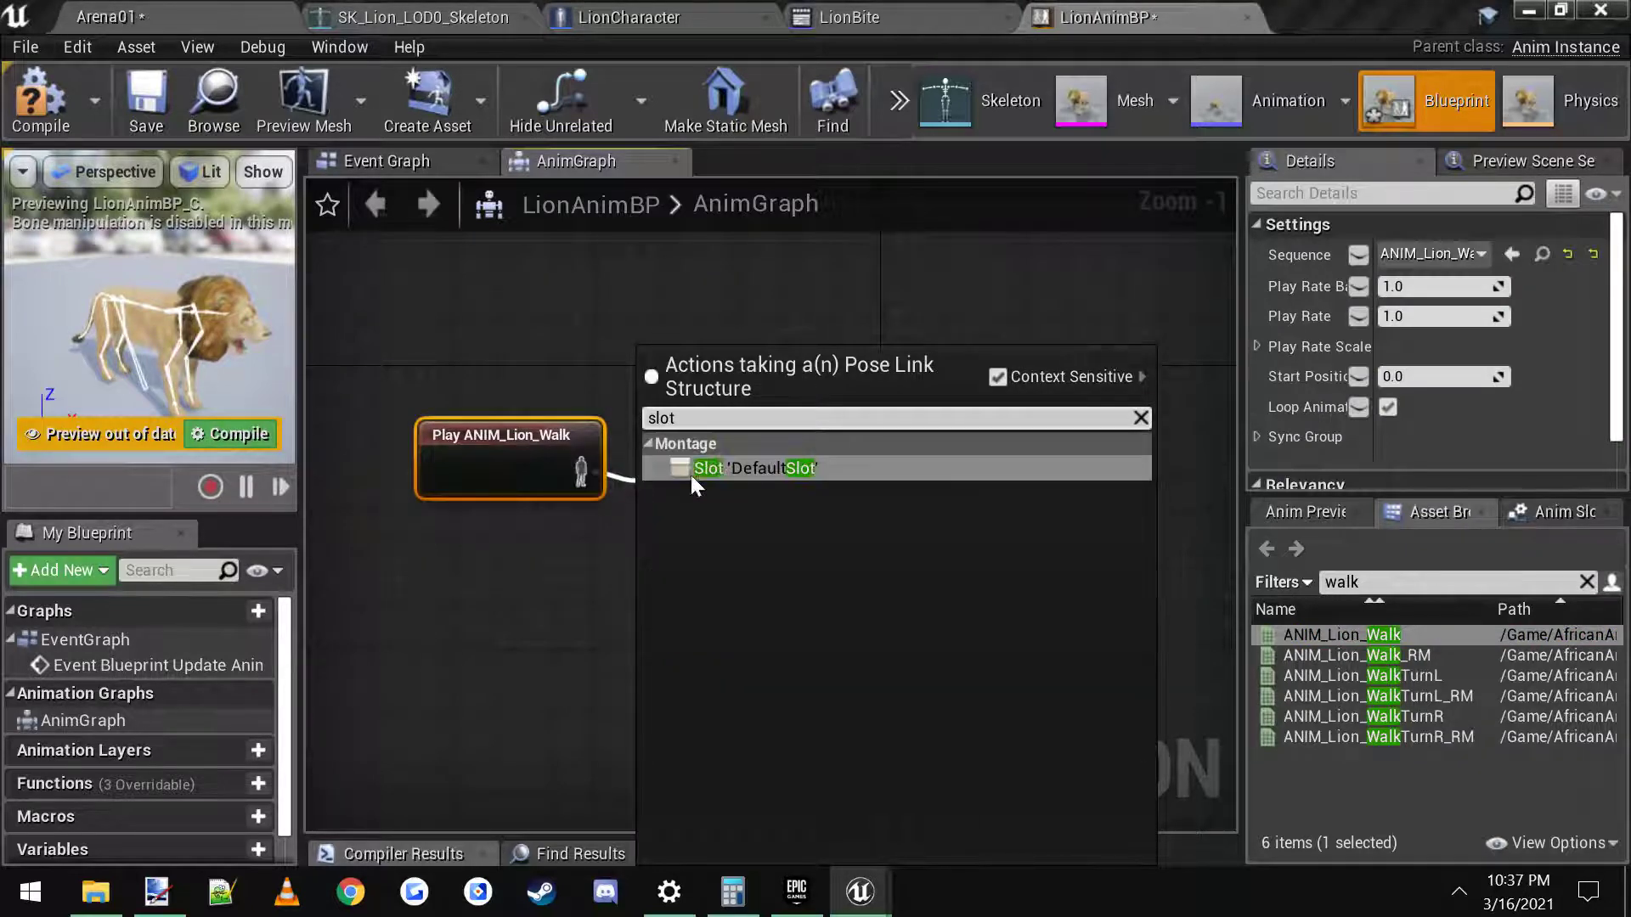
click(728, 468)
drag(751, 490, 715, 454)
drag(783, 470, 909, 482)
Step: Line up the walk and slot nodes beside Output Pose, and compile and save LionAnimBP
drag(527, 562, 679, 429)
drag(744, 429, 763, 447)
click(801, 648)
click(786, 494)
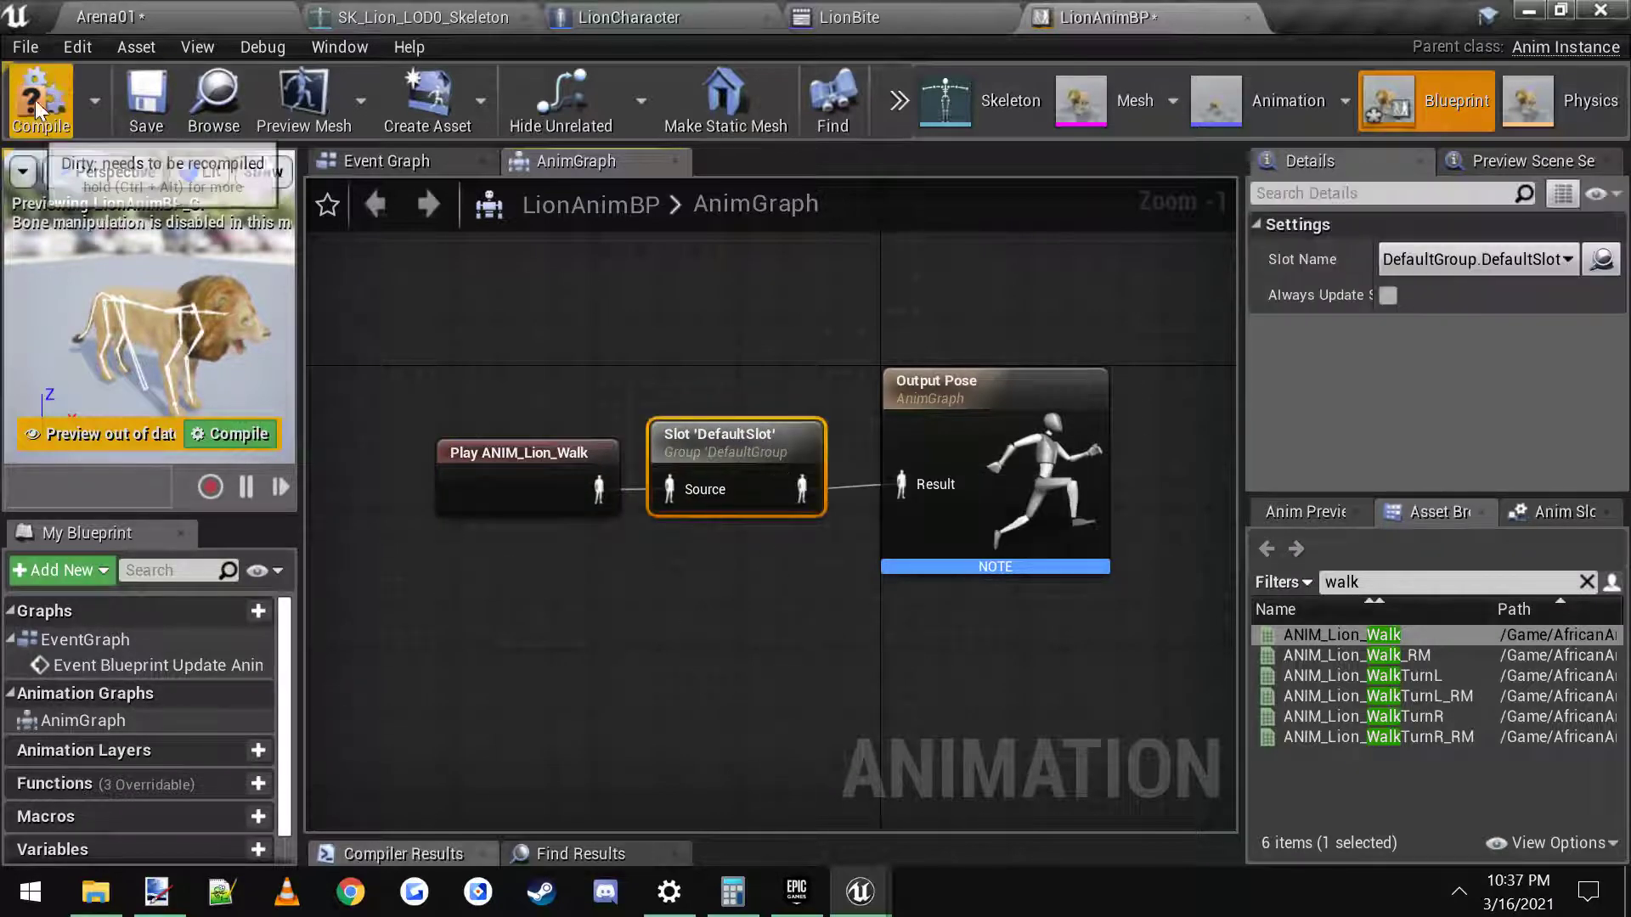
click(157, 106)
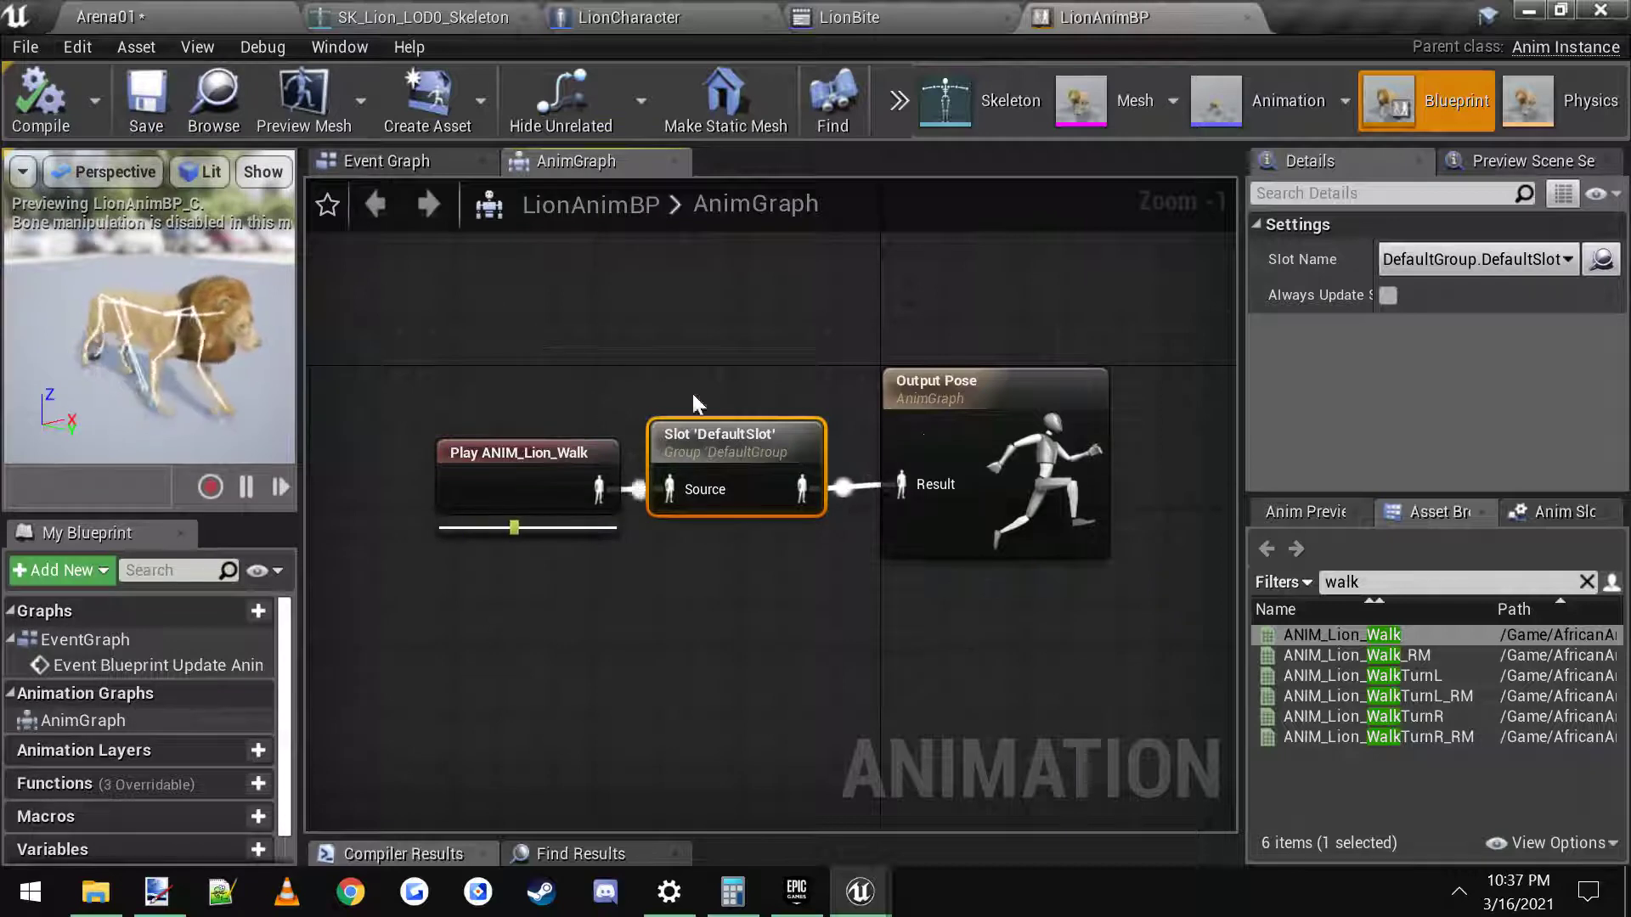
Step: Check which slot the LionBite montage uses, and add a new slot named UpperBody to the skeleton's DefaultGroup
click(858, 16)
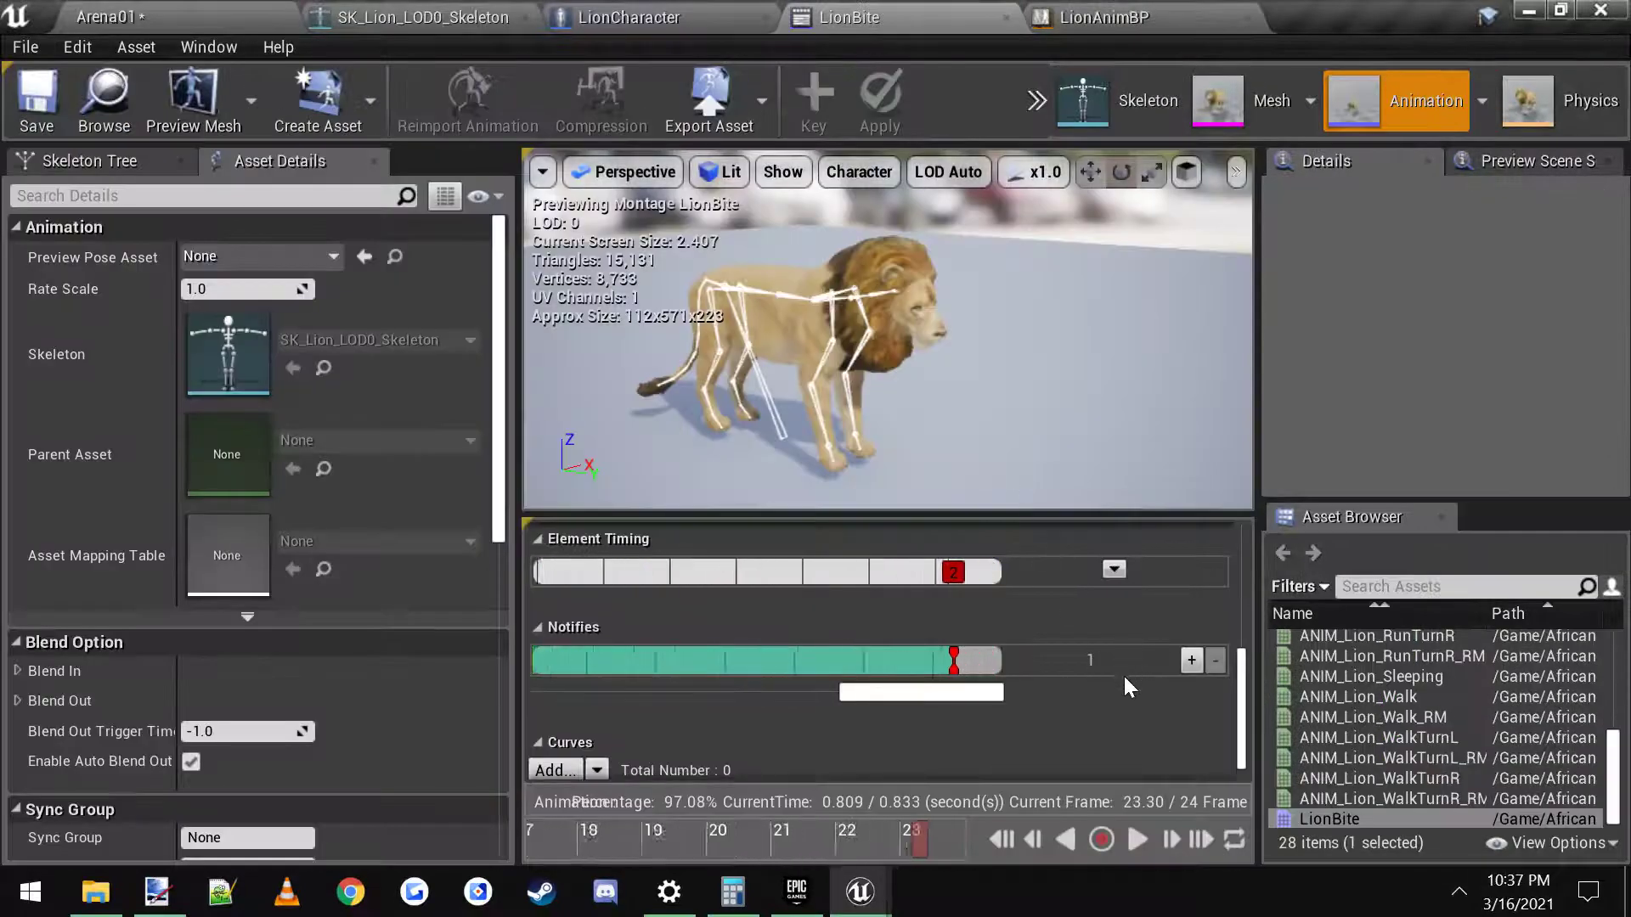
scroll(1236, 680, up, 5)
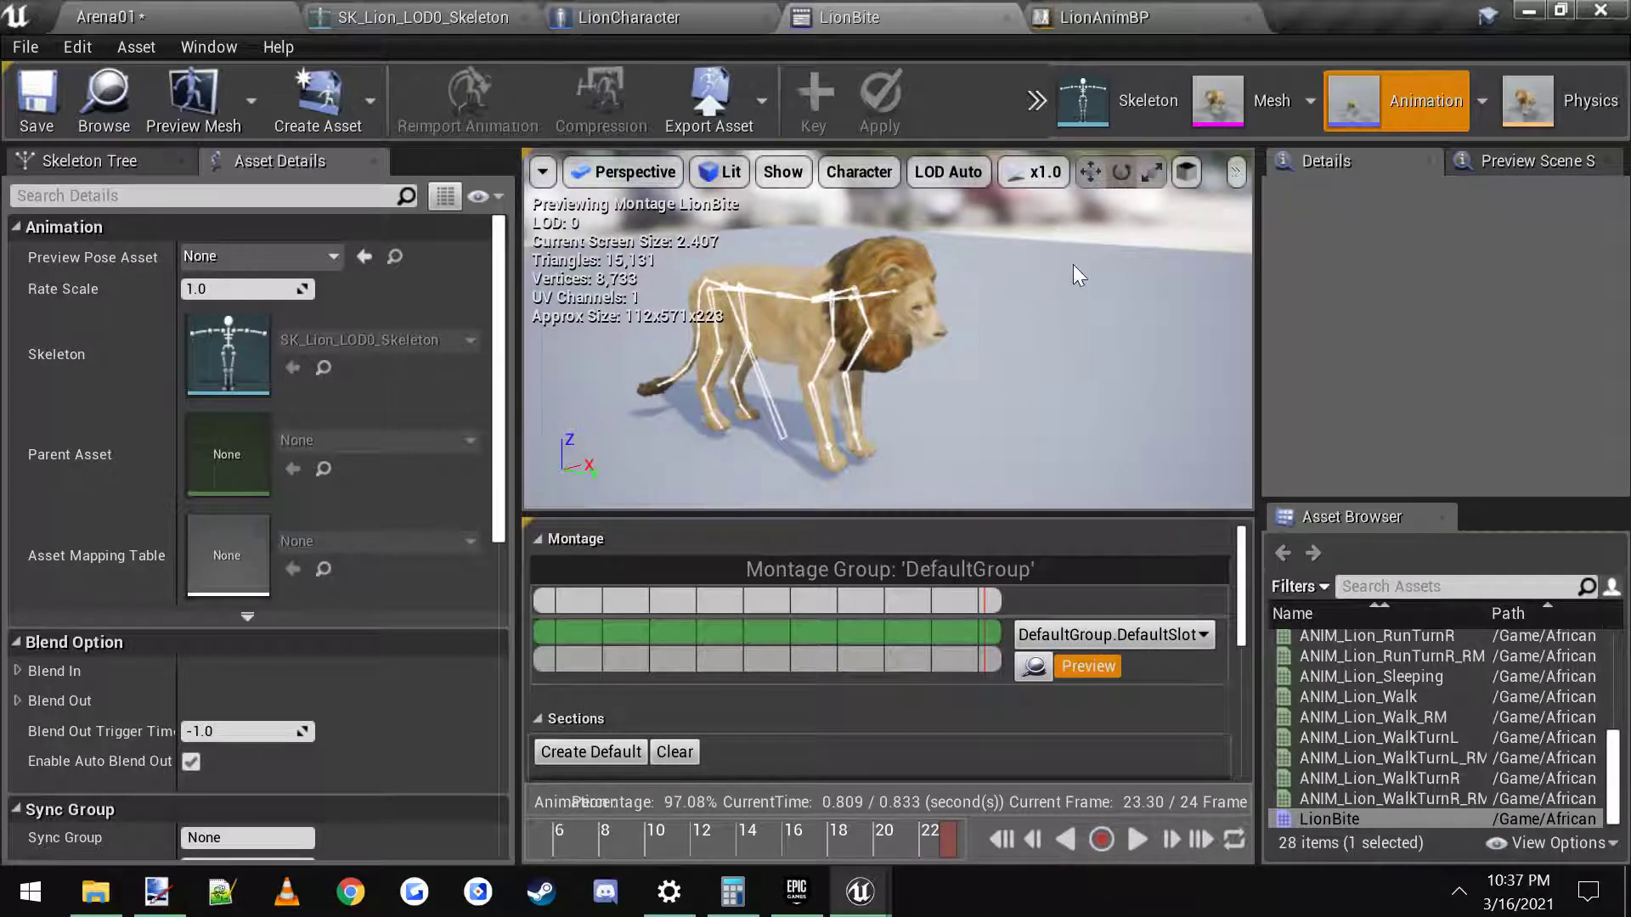
click(1095, 17)
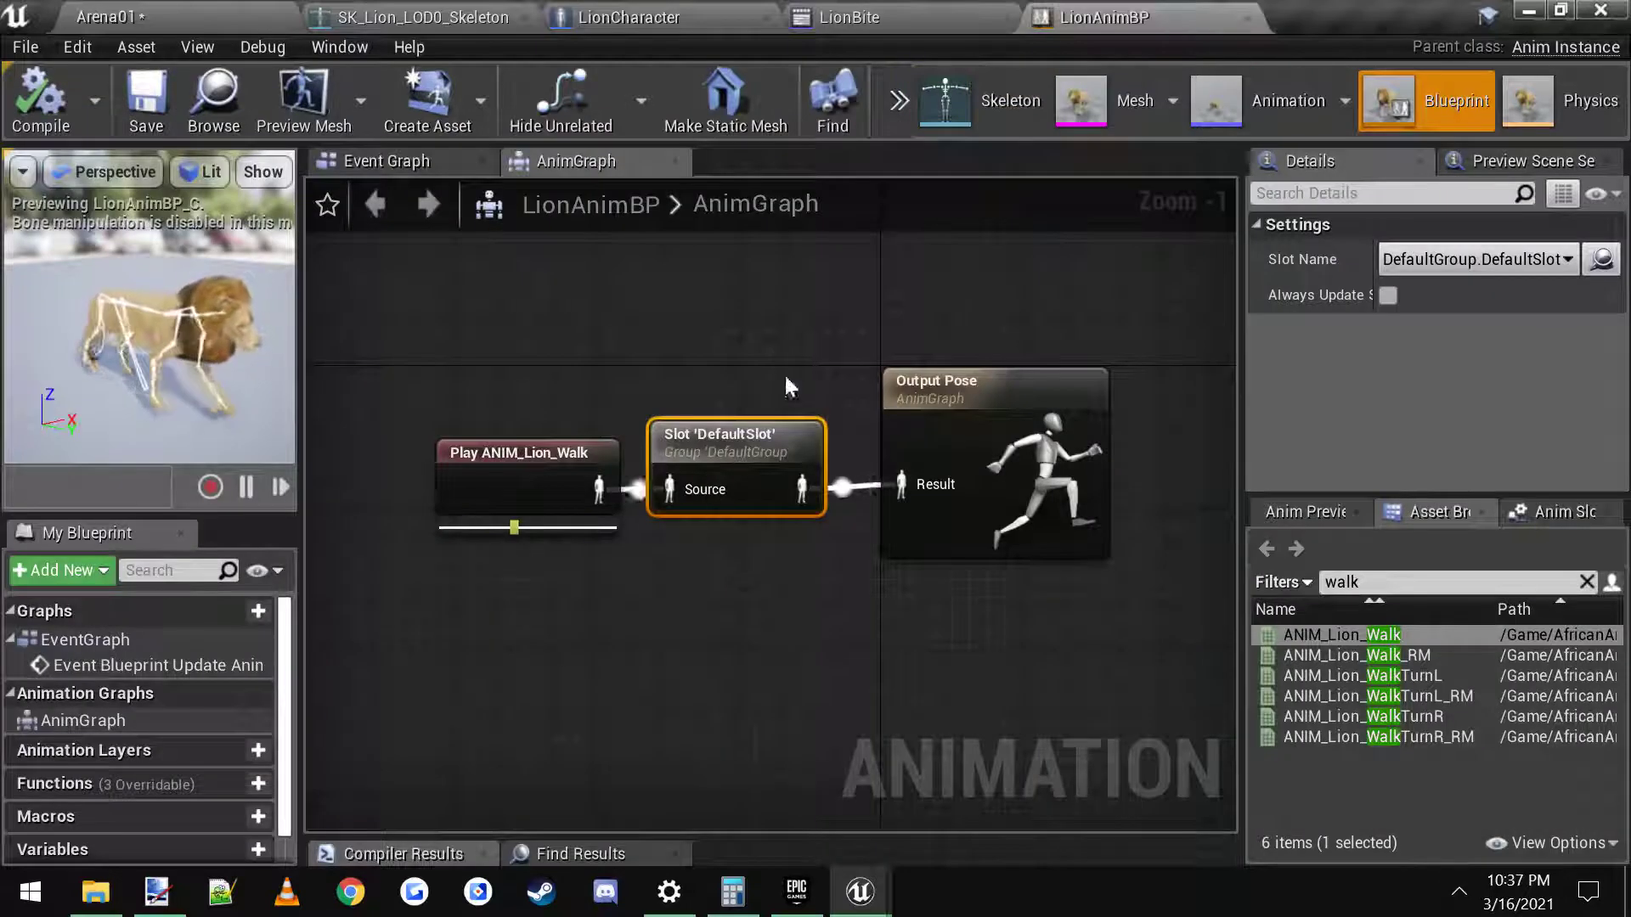
click(1551, 259)
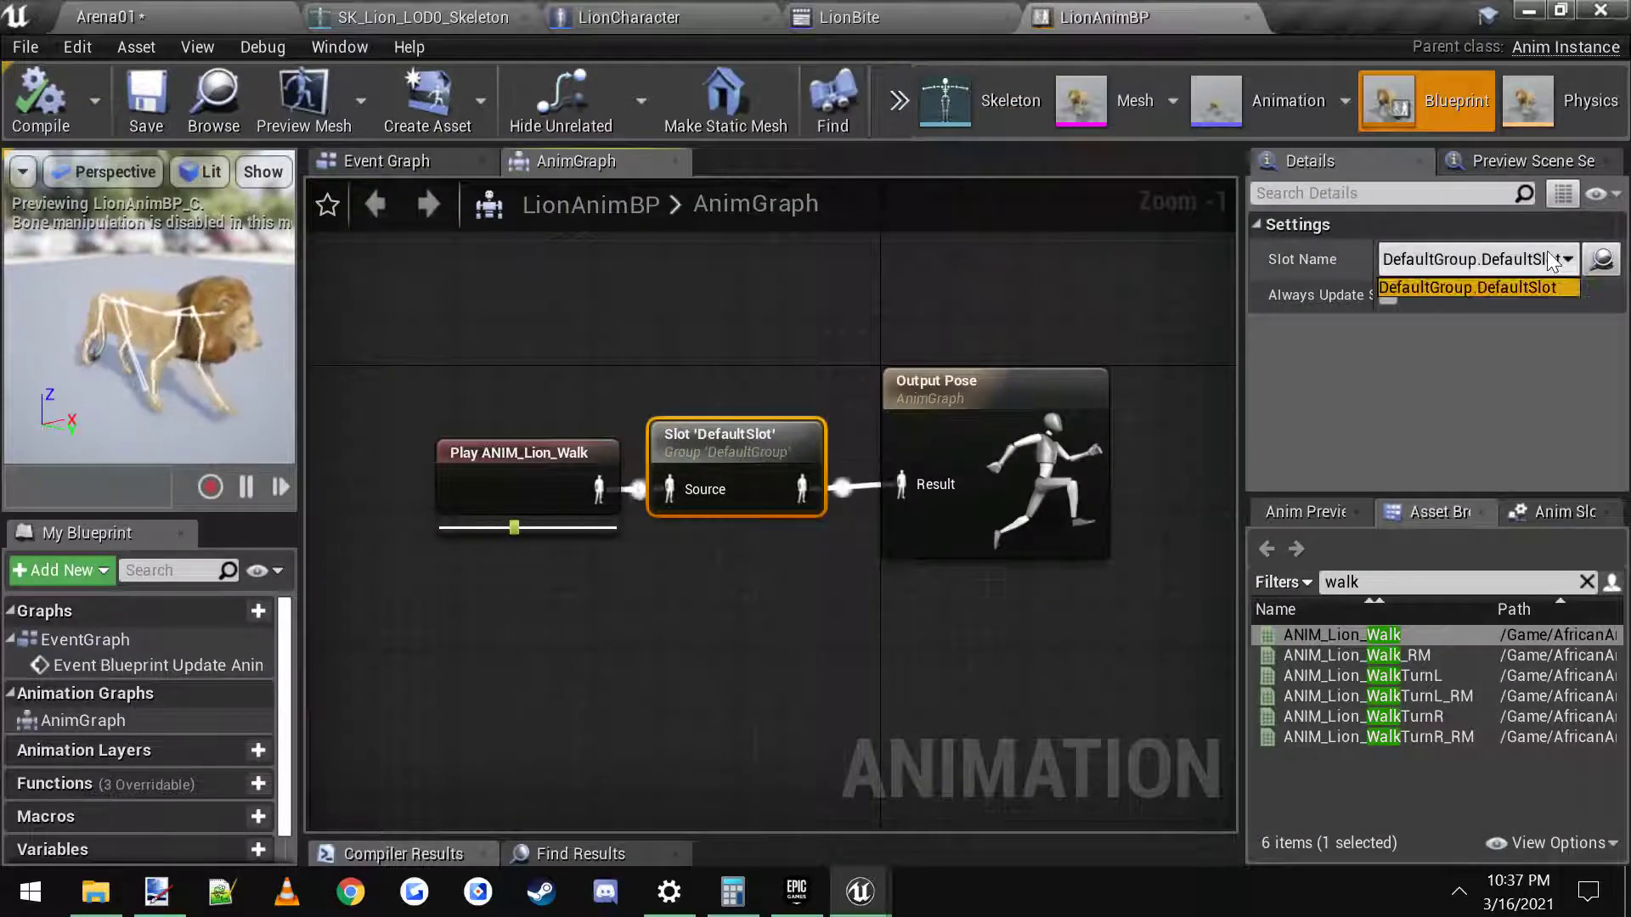
click(1566, 508)
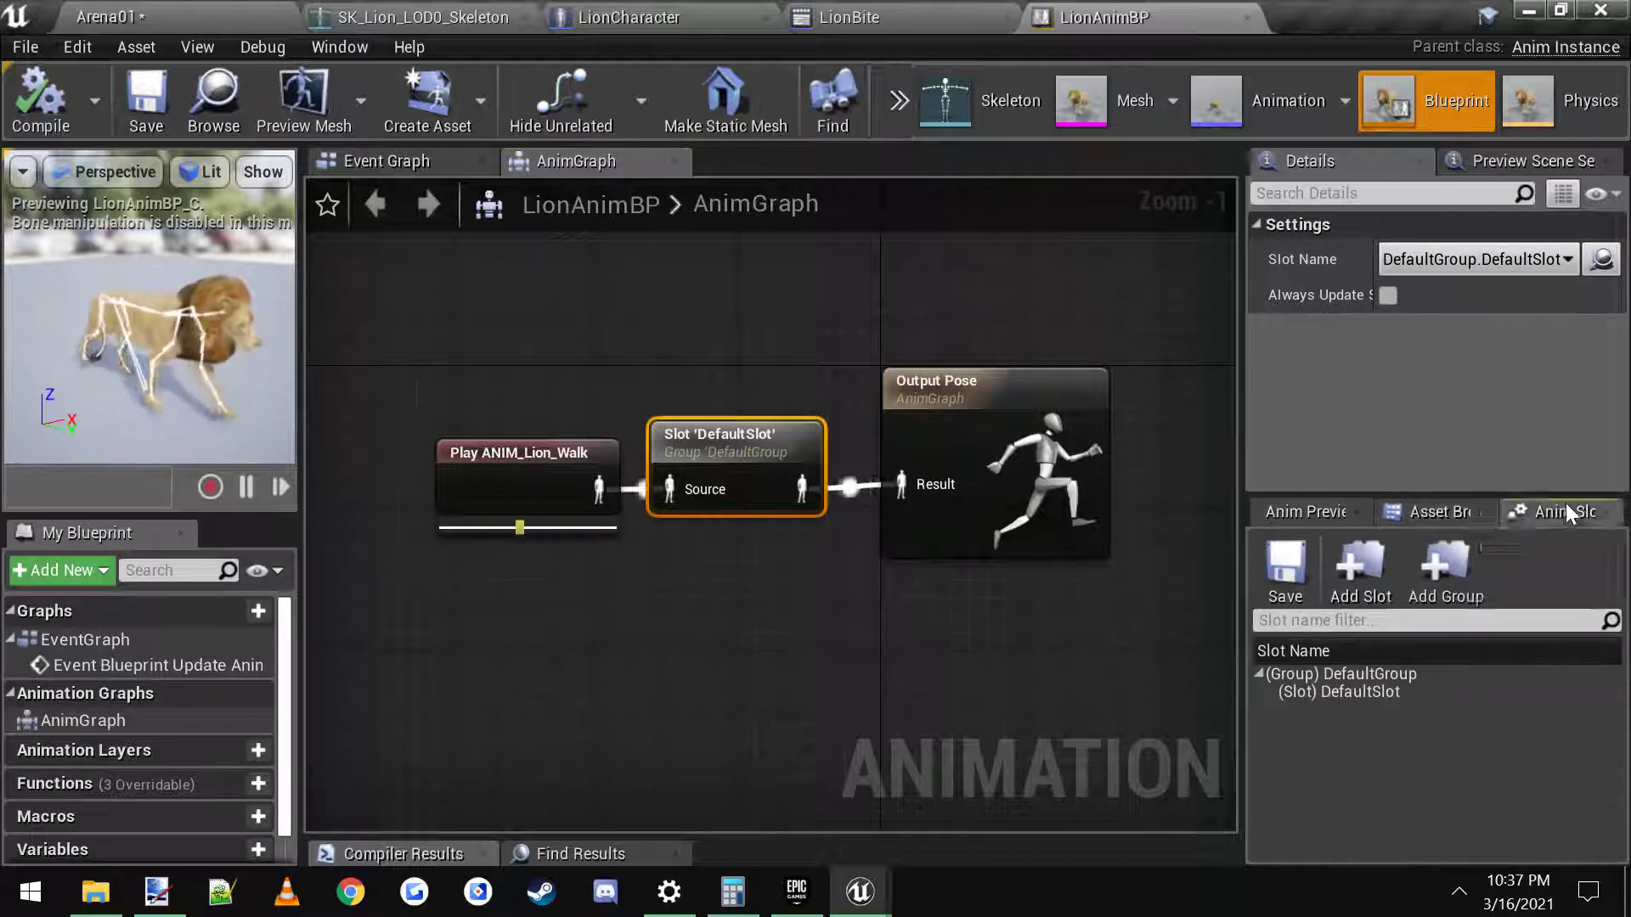
click(1372, 580)
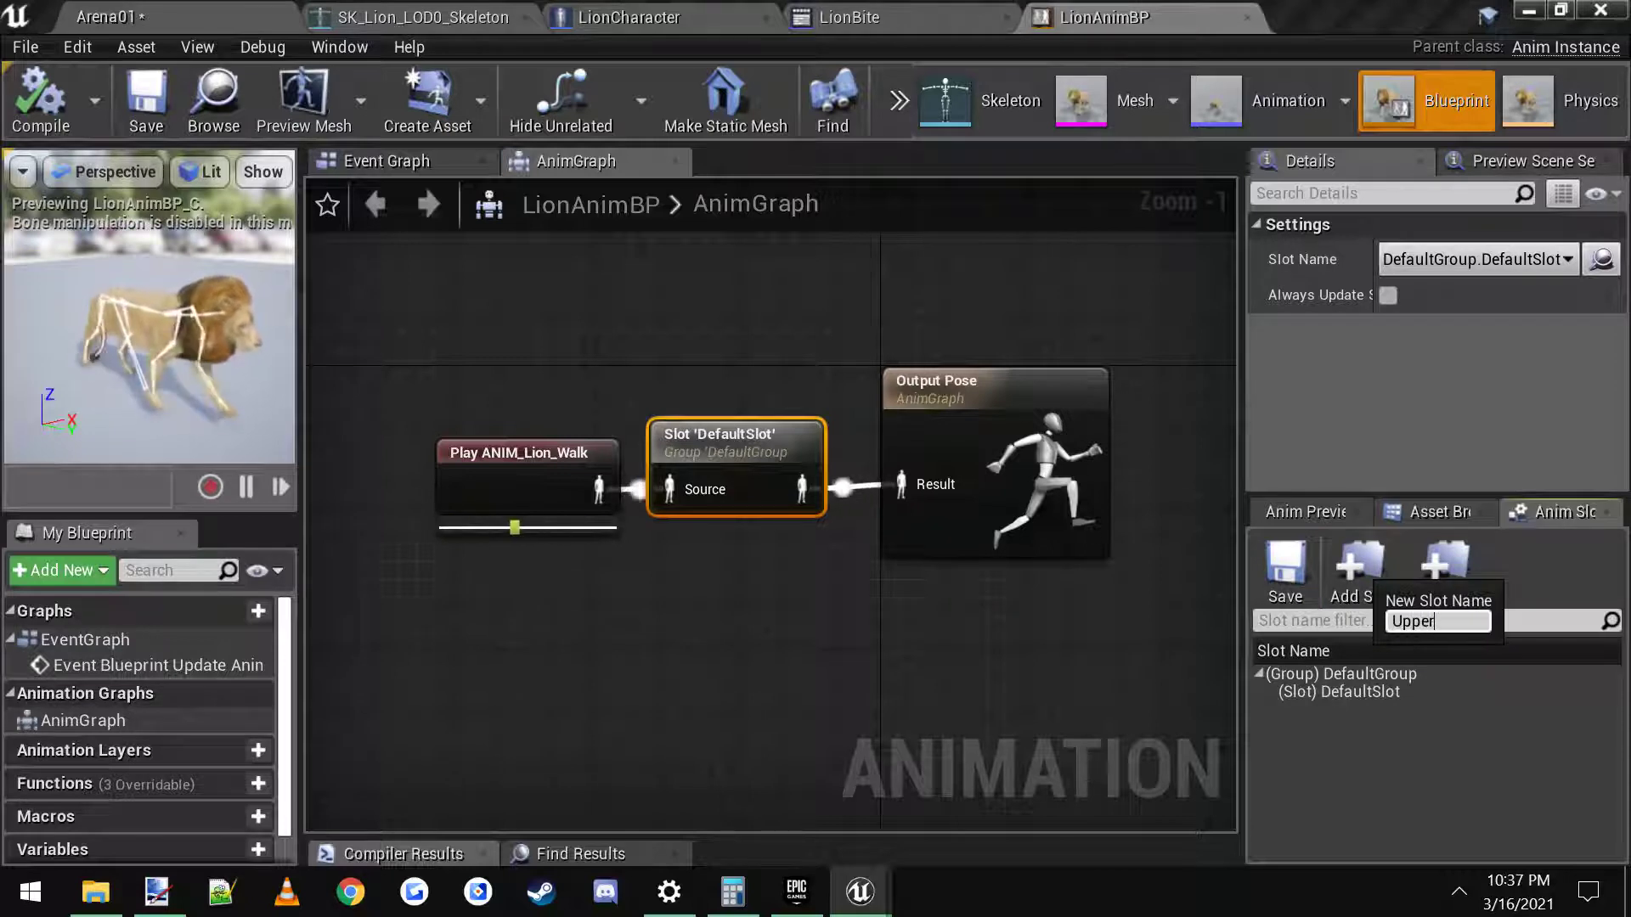
text(UpperBody)
key(Return)
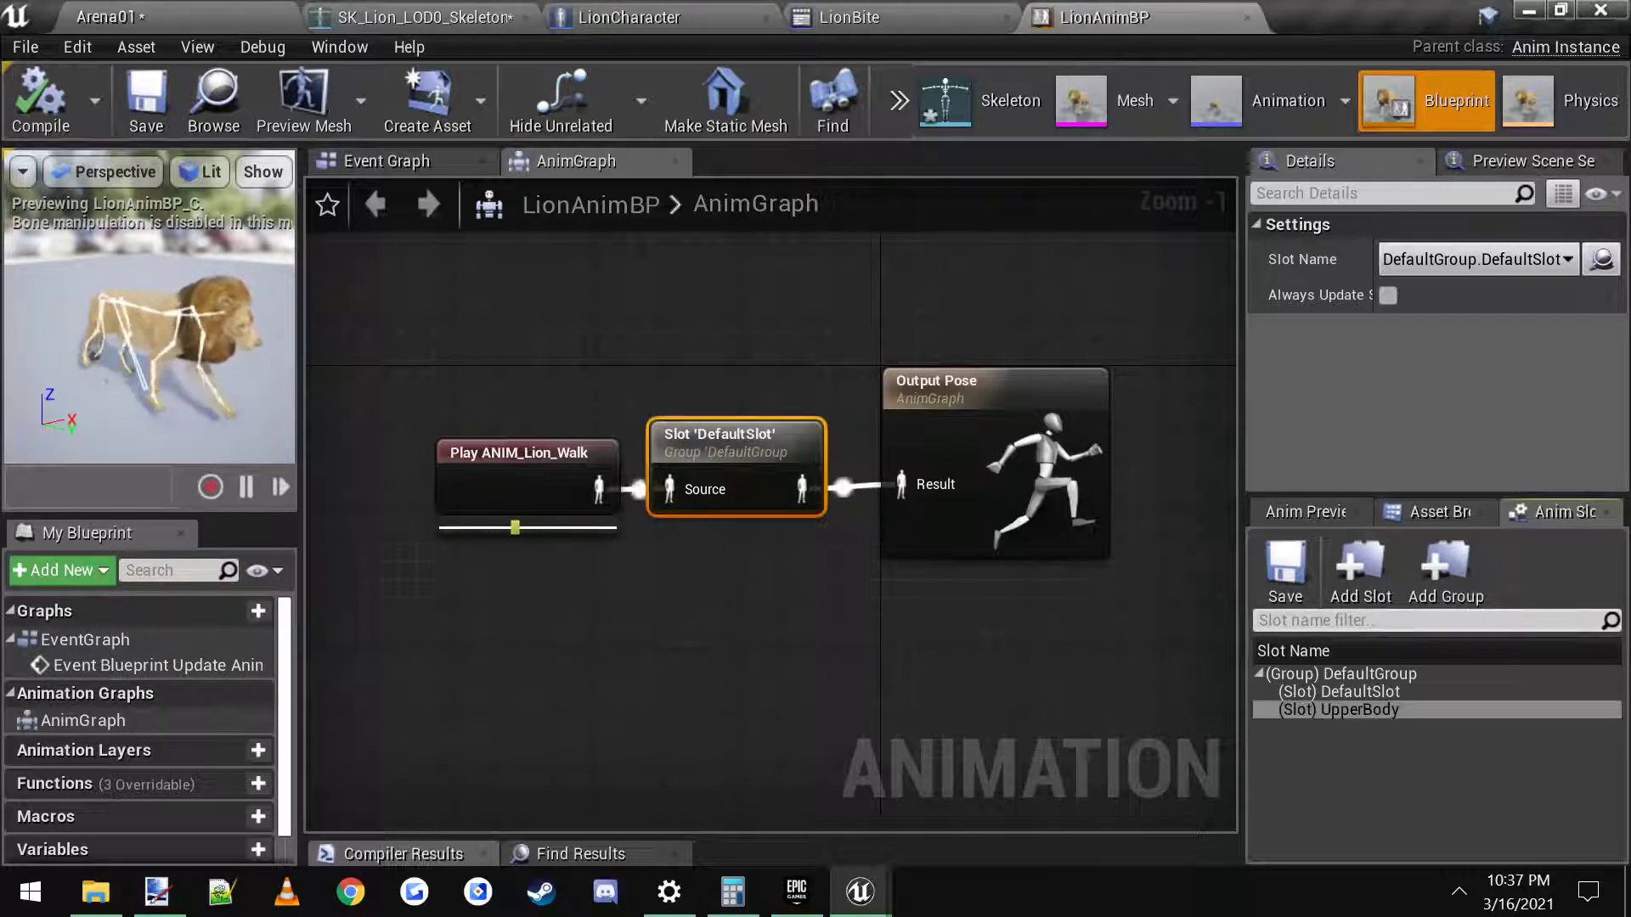
Step: Set the AnimGraph slot node's Slot Name to DefaultGroup.UpperBody
click(764, 723)
click(741, 463)
click(1491, 264)
click(1495, 310)
click(877, 621)
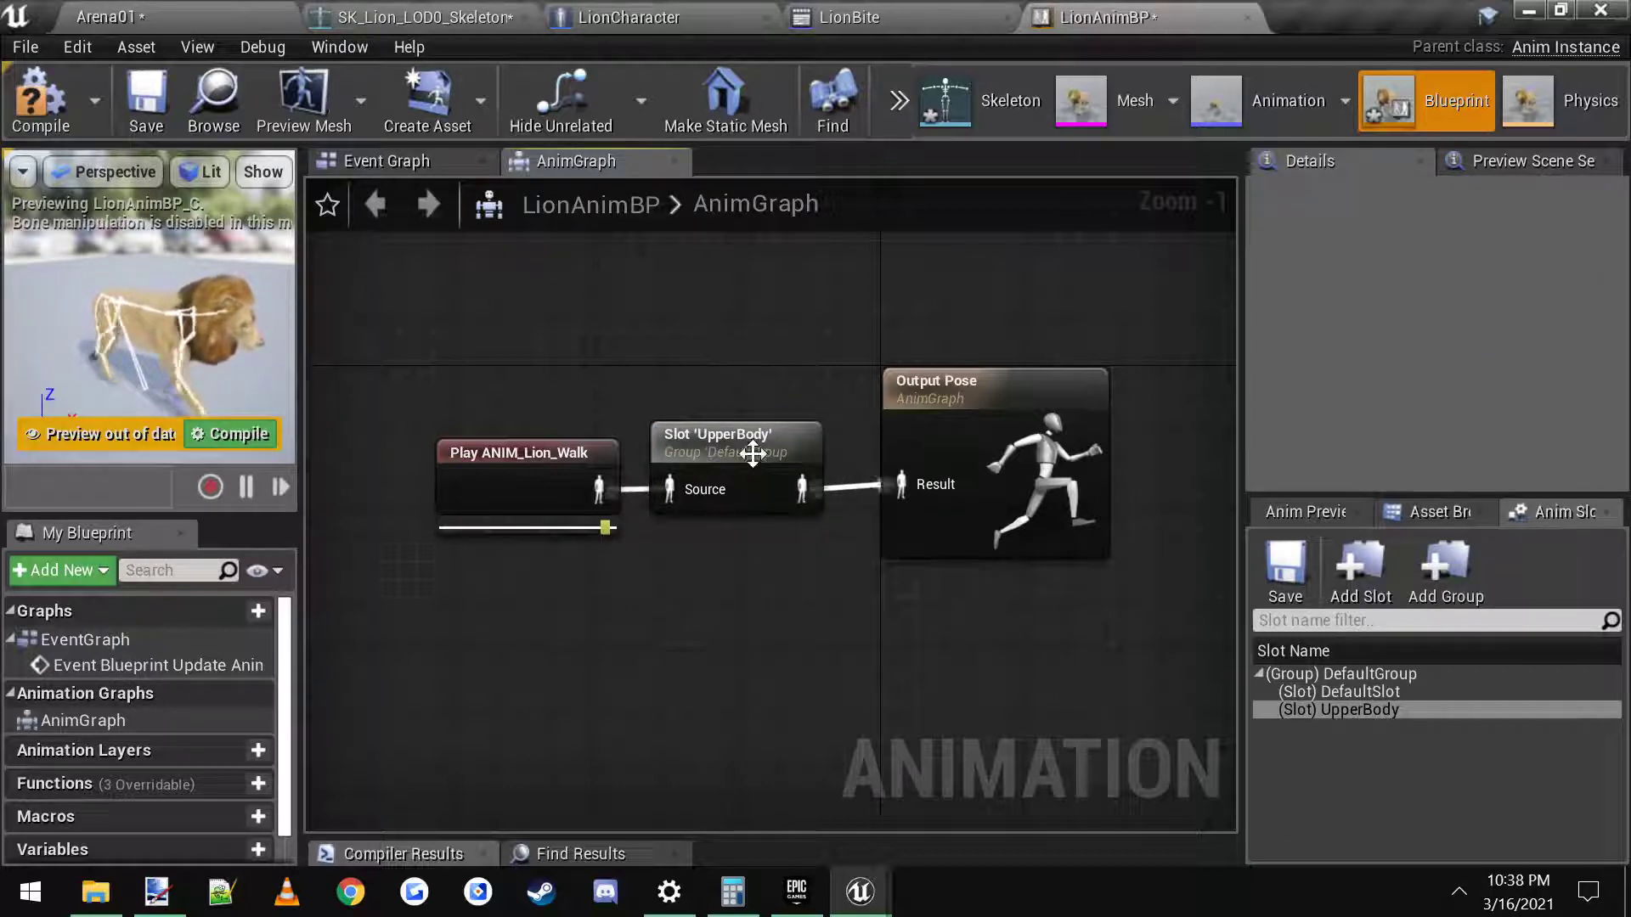
Step: Try the DefaultGroup.UpperBody slot on the LionBite montage, play the bite preview, and switch the montage back to DefaultGroup.DefaultSlot
click(926, 17)
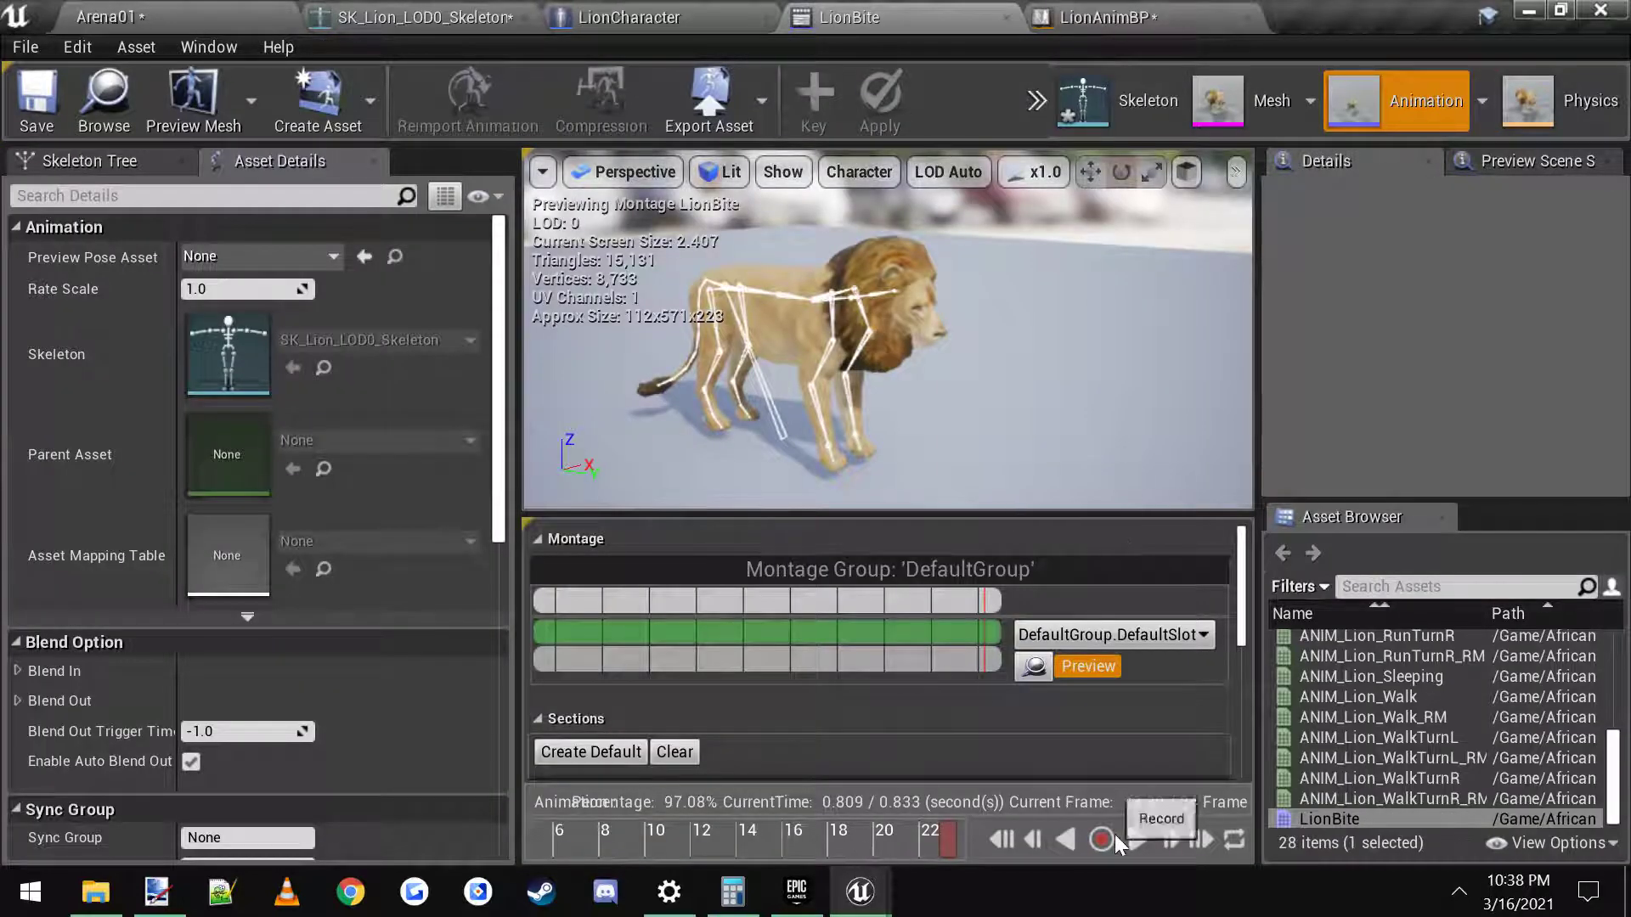
click(1132, 838)
click(1132, 838)
click(1138, 637)
click(1143, 679)
click(1134, 838)
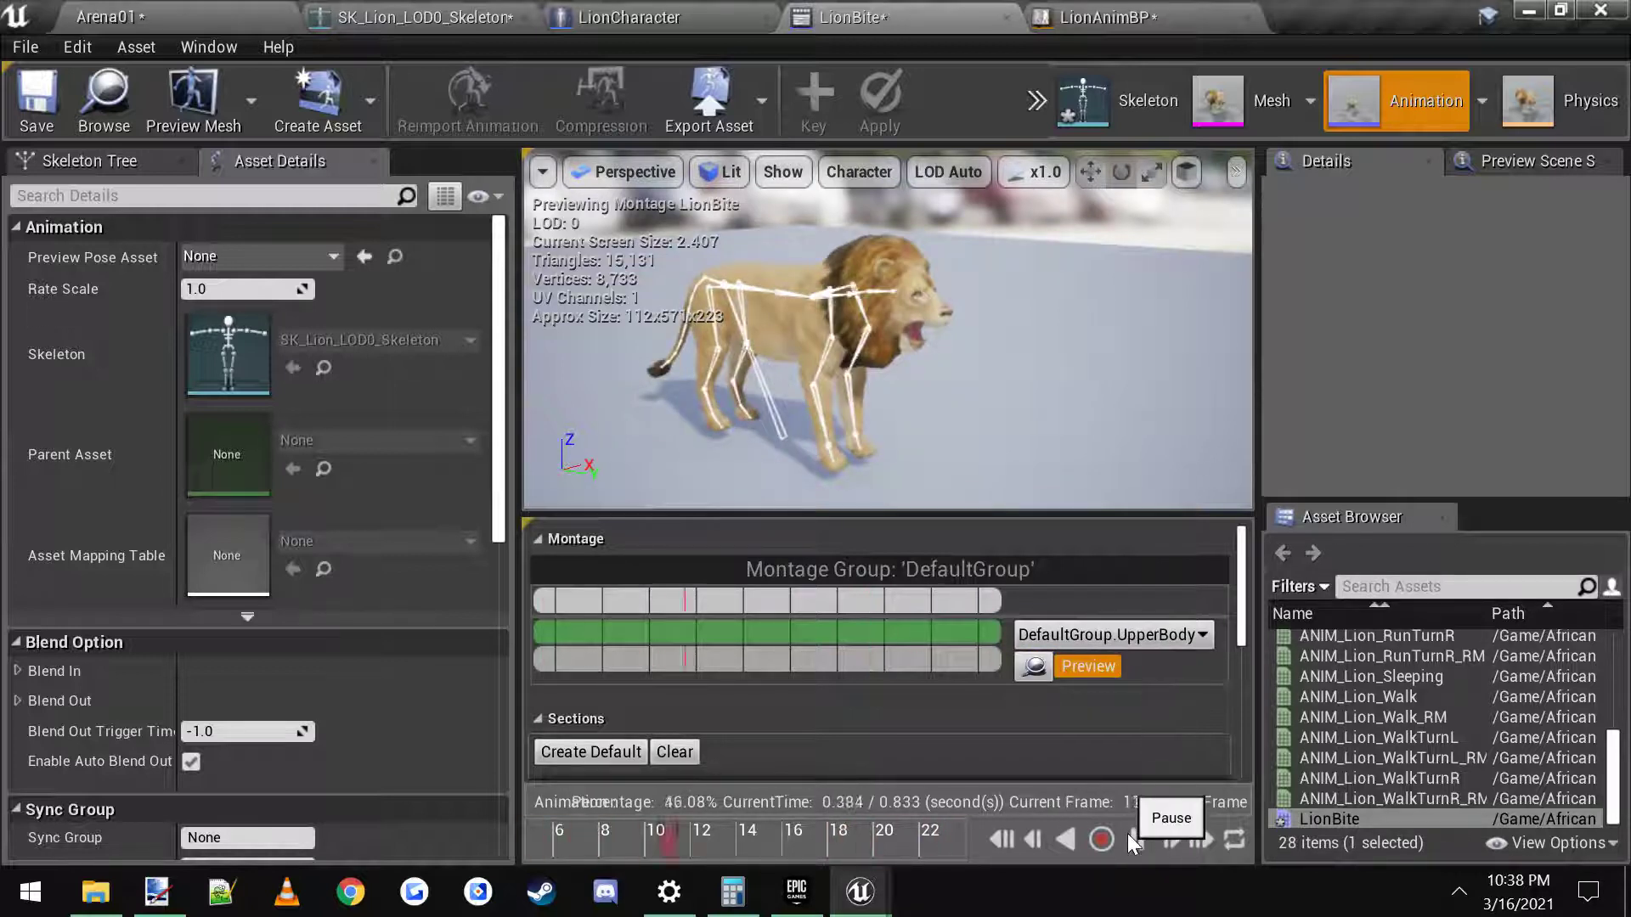
click(1129, 835)
click(849, 650)
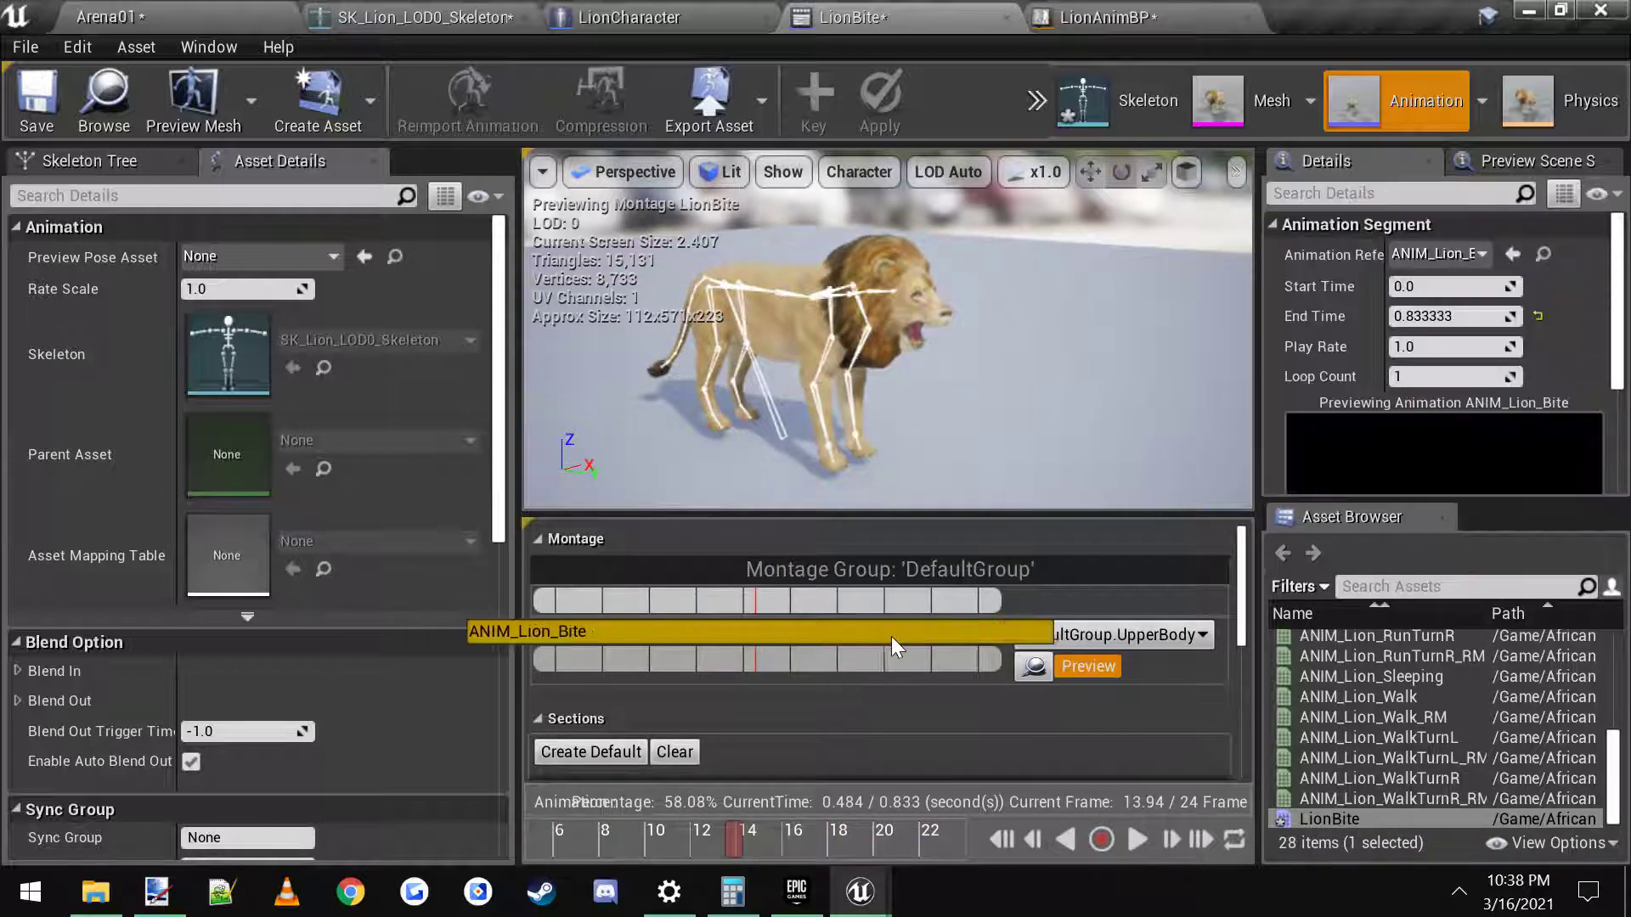
click(1142, 830)
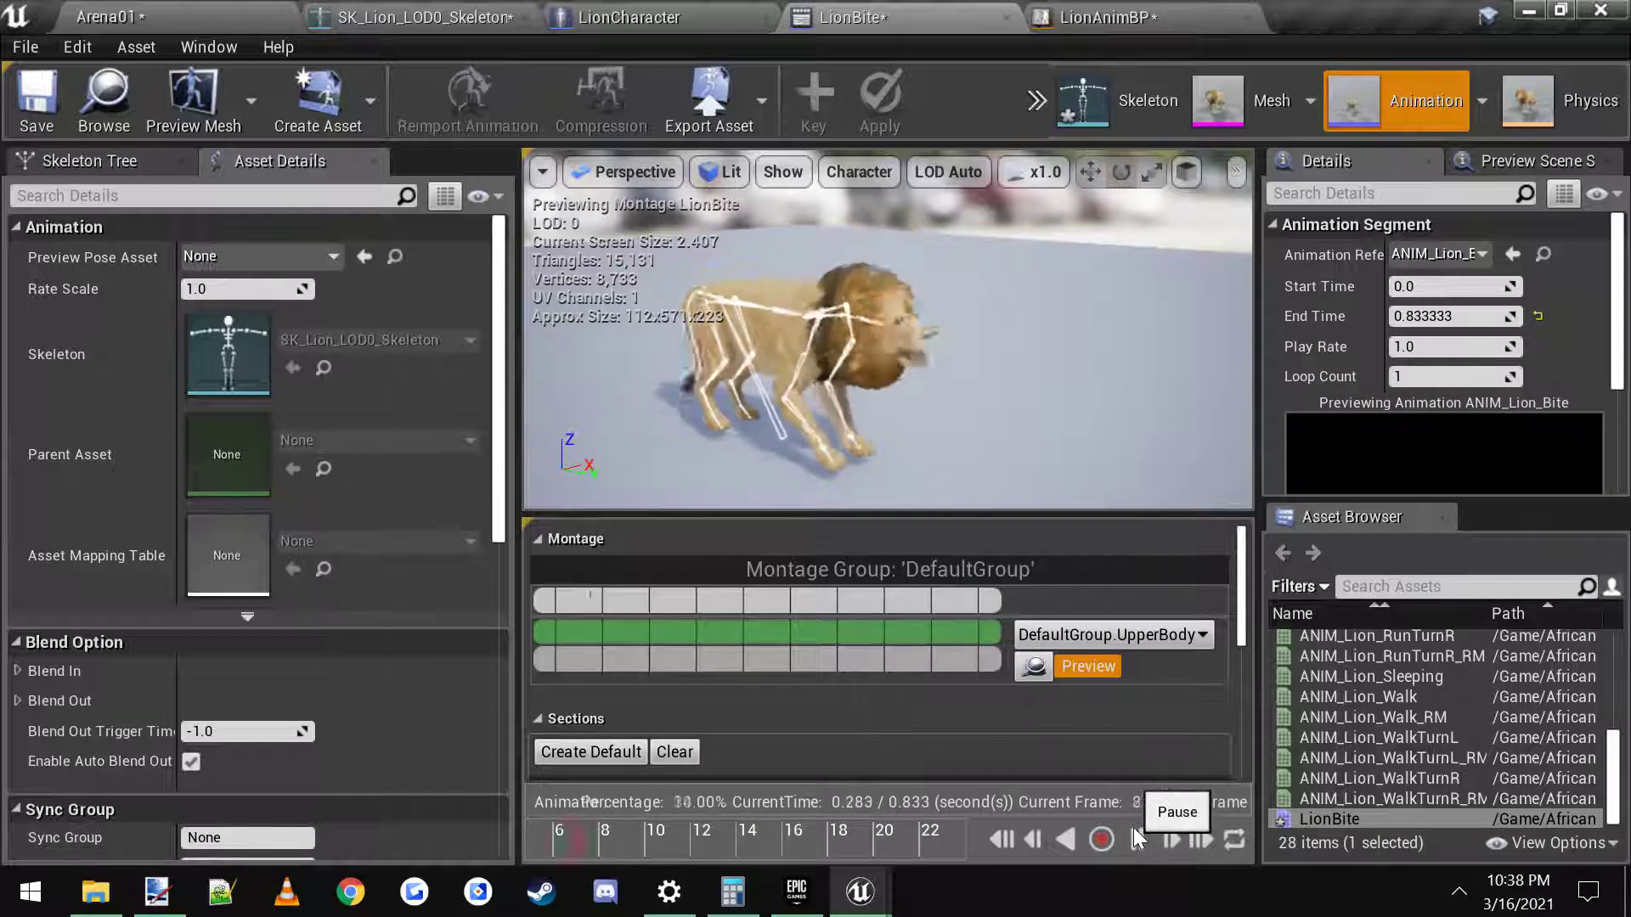
click(1133, 828)
click(1158, 637)
click(1137, 662)
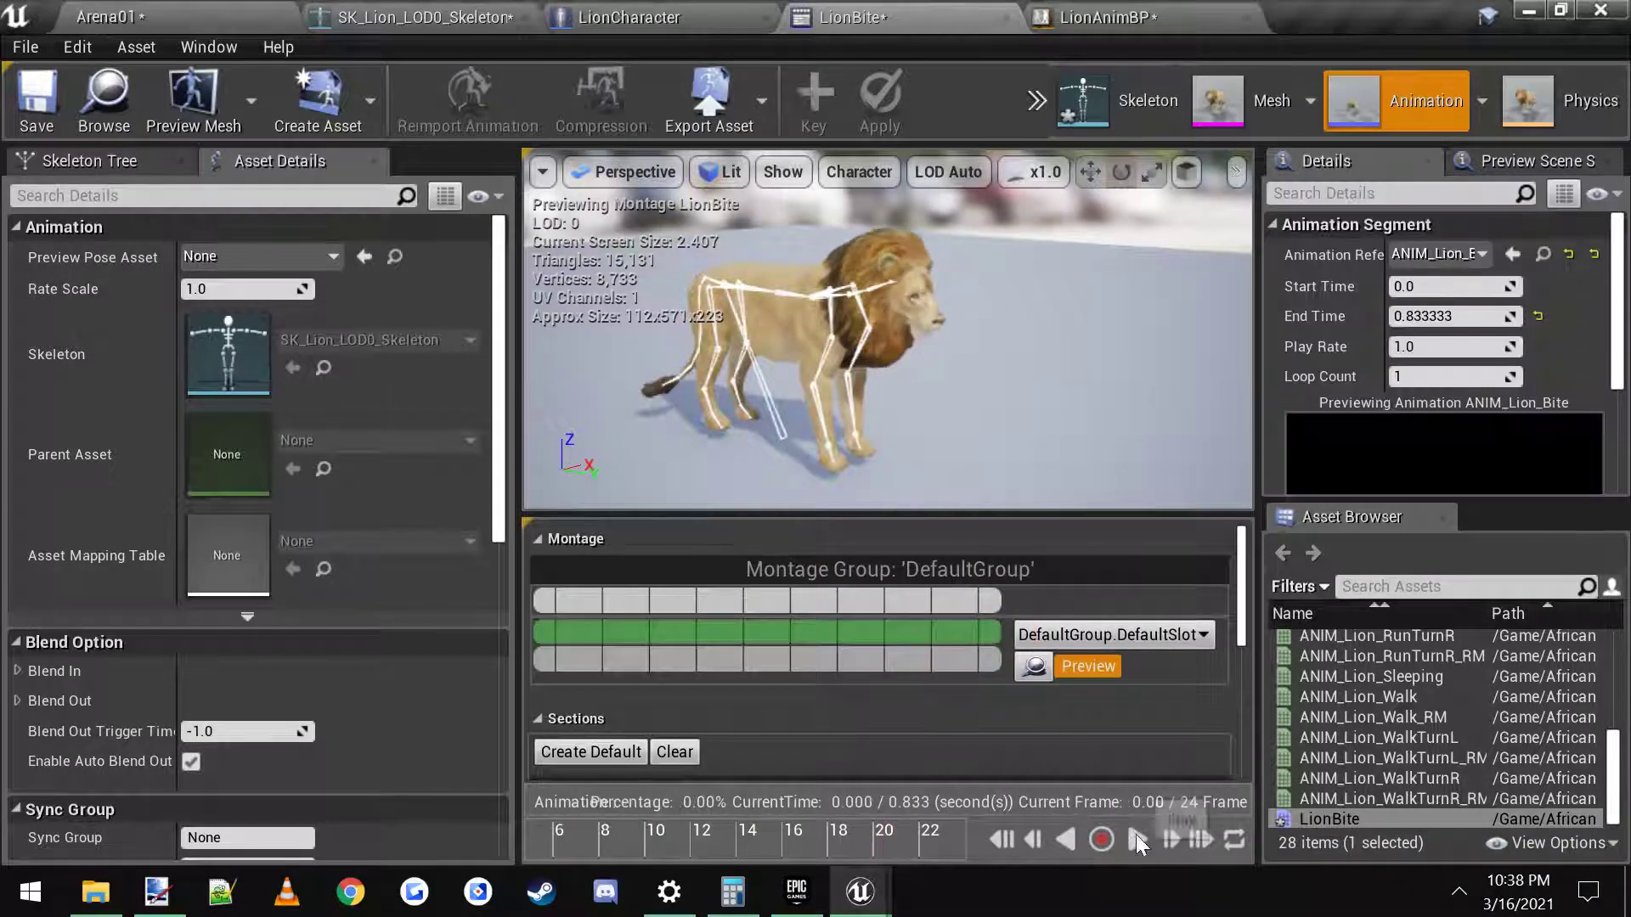
Step: Set the slot node's Slot Name to DefaultGroup.DefaultSlot in LionAnimBP's AnimGraph
click(1104, 17)
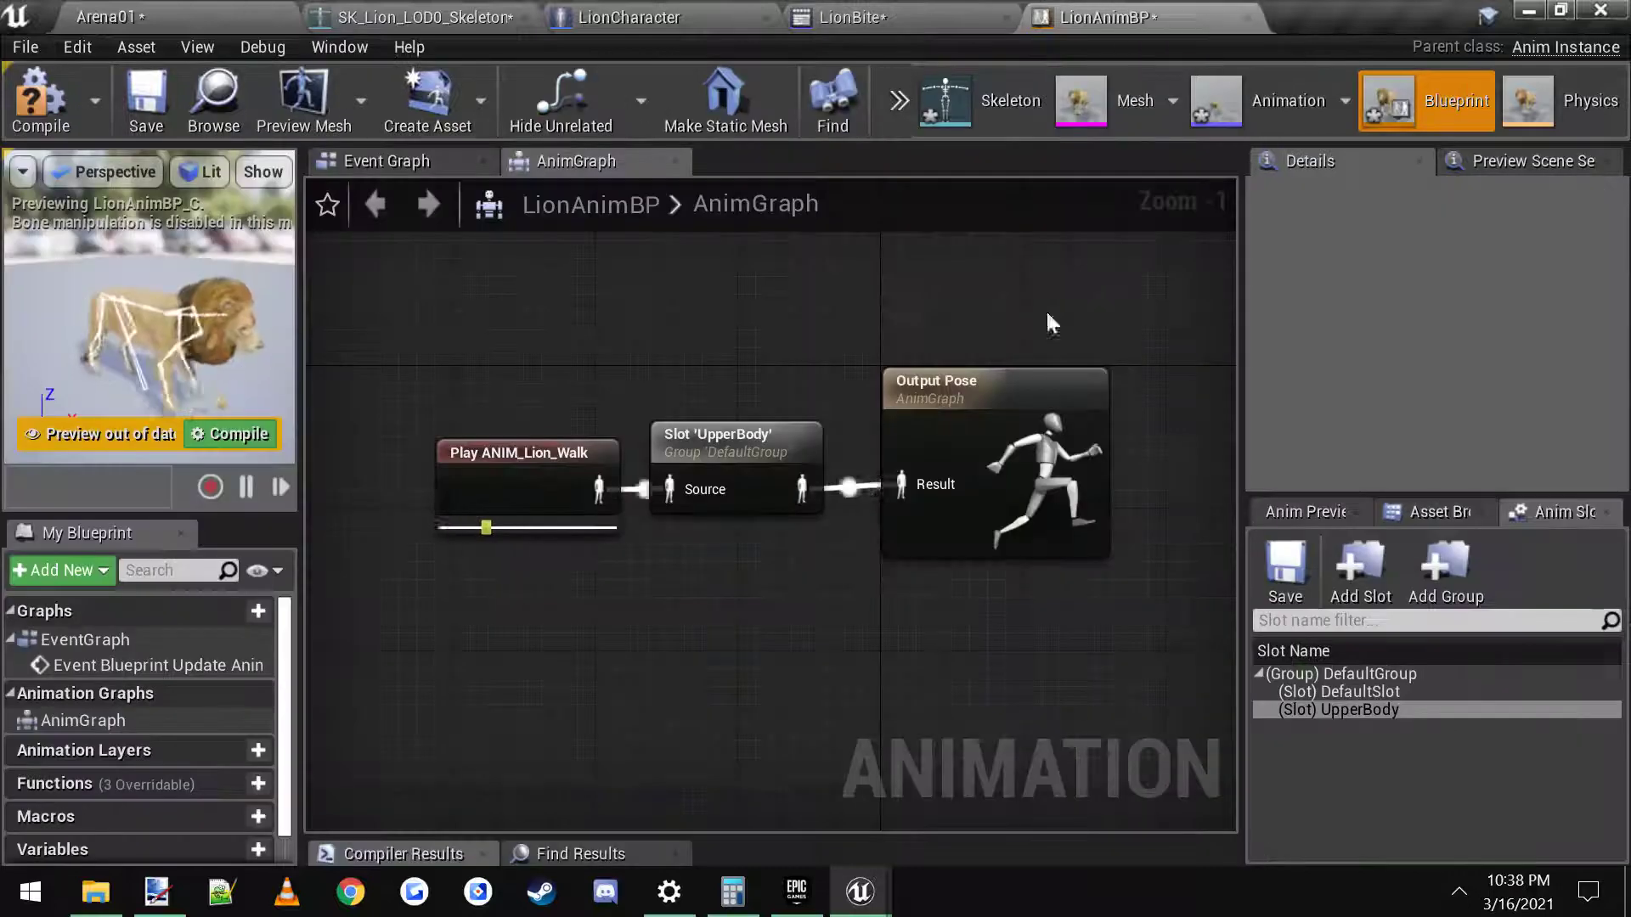
click(765, 462)
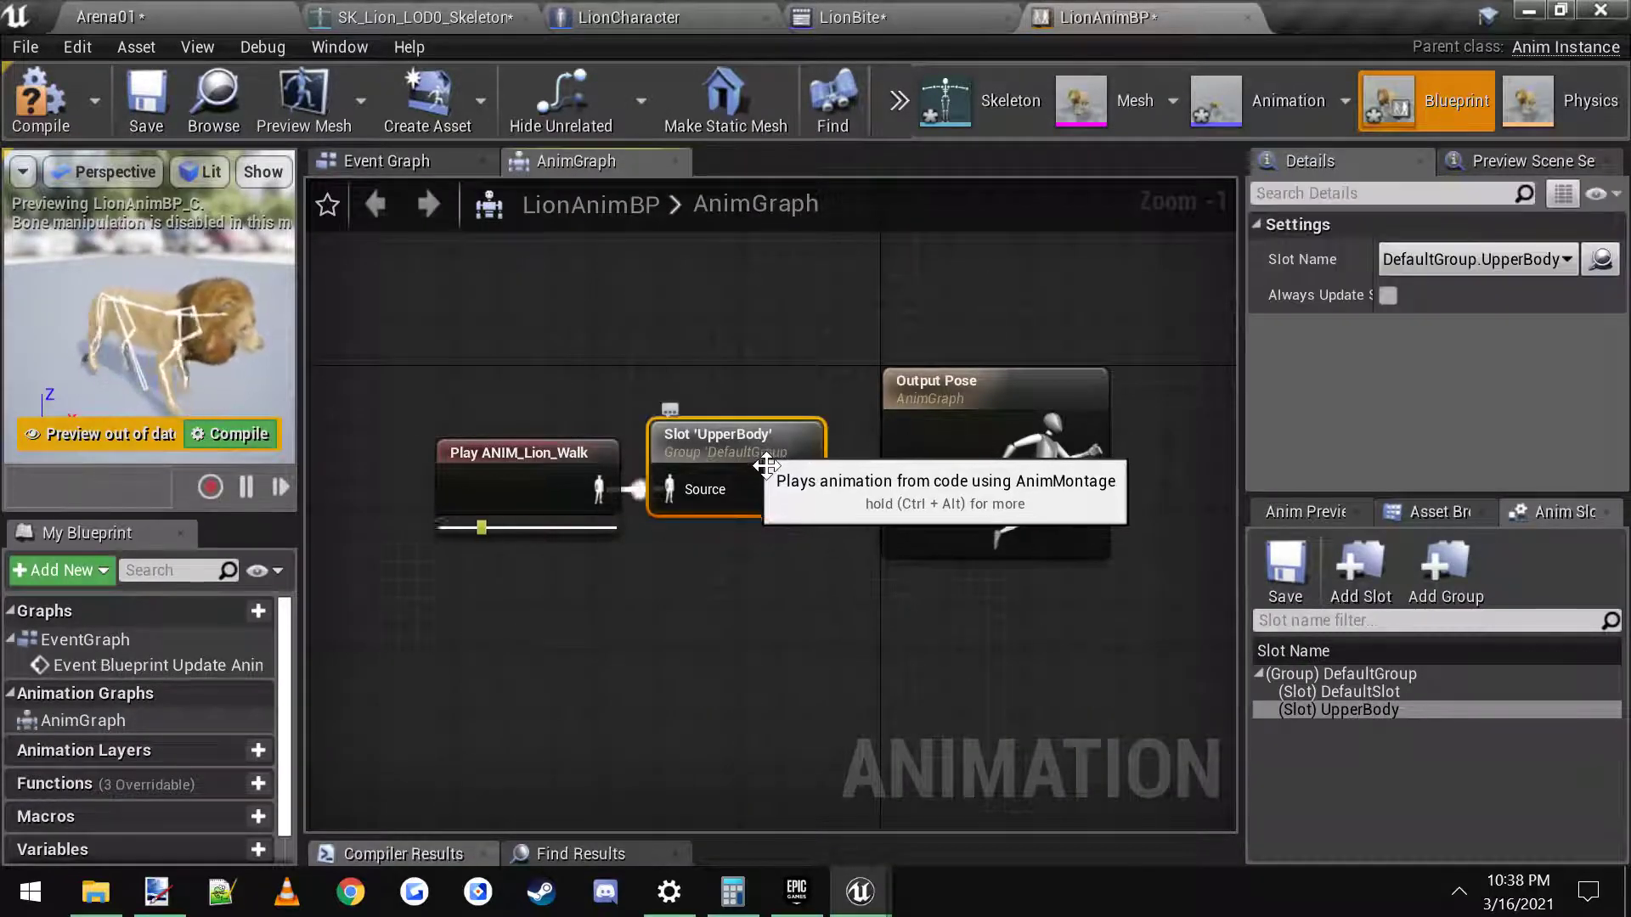
click(1526, 262)
click(1479, 286)
click(686, 664)
scroll(714, 650, down, 1)
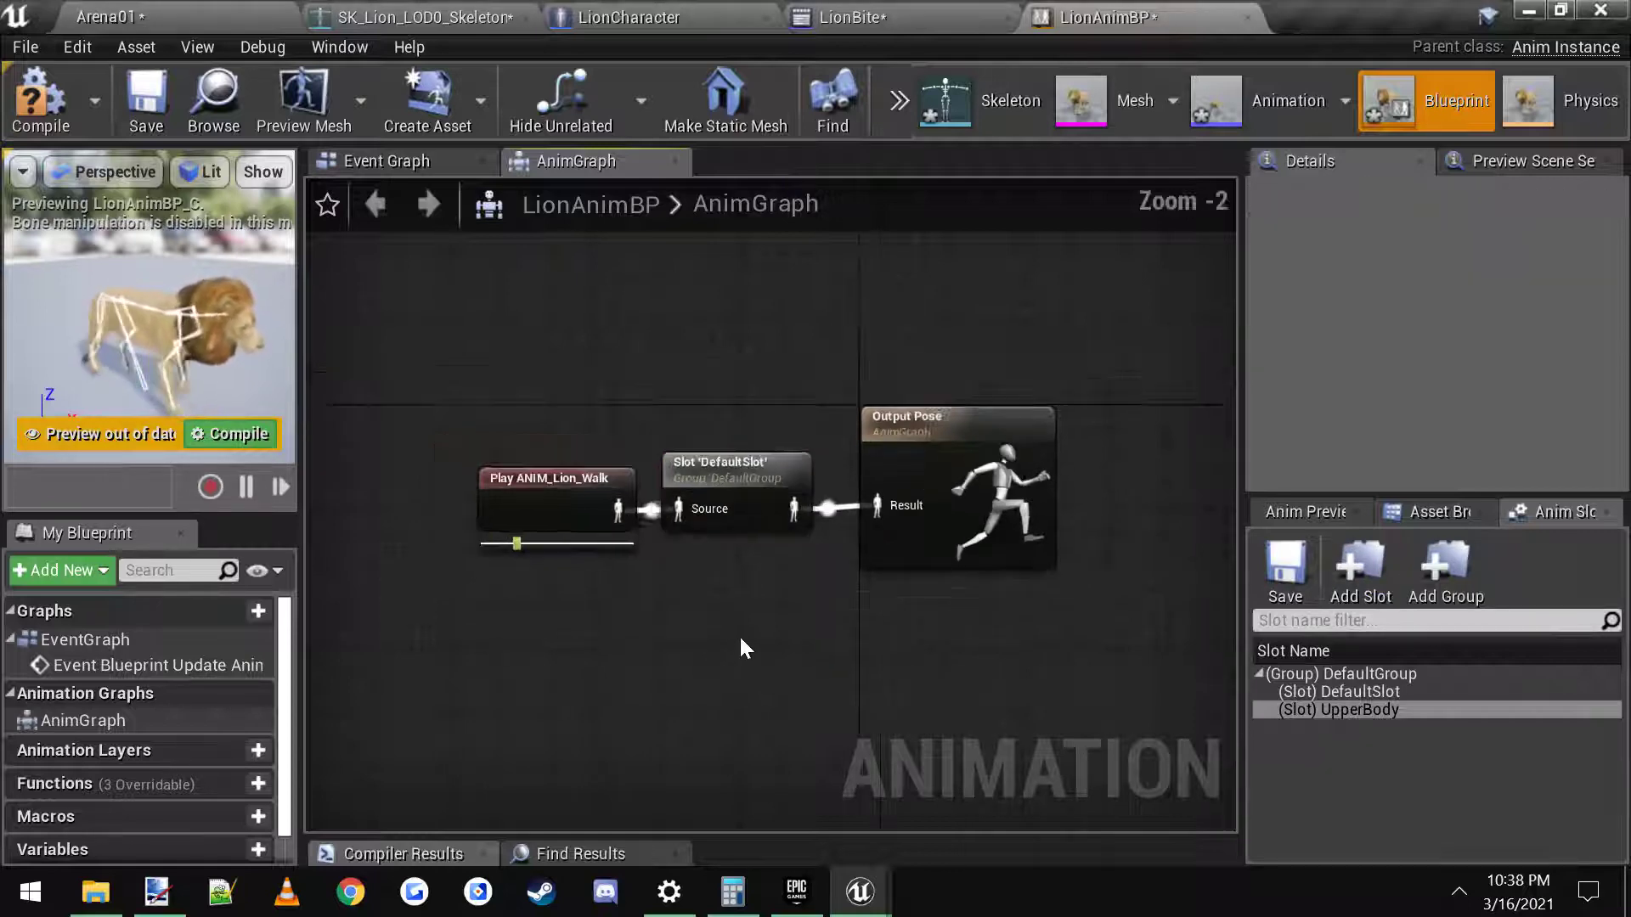
right_drag(742, 635, 791, 551)
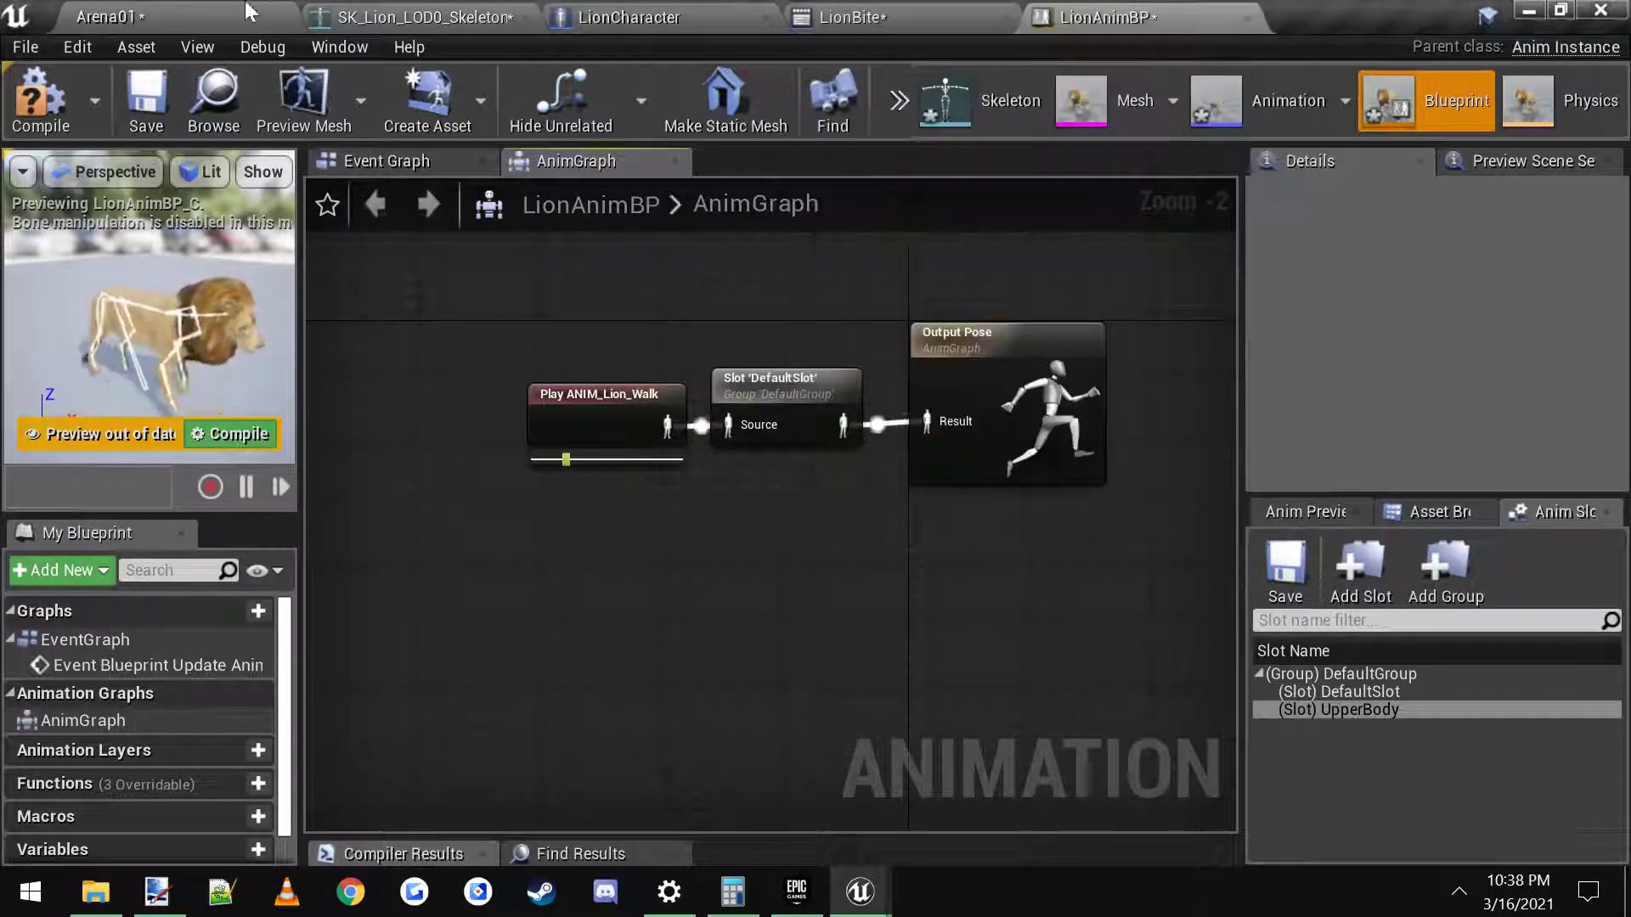
Step: Open BaseZombie, locate the Anim Class used by its mesh, and open the AnimGraph of that Animation Blueprint
click(214, 15)
click(630, 19)
click(233, 17)
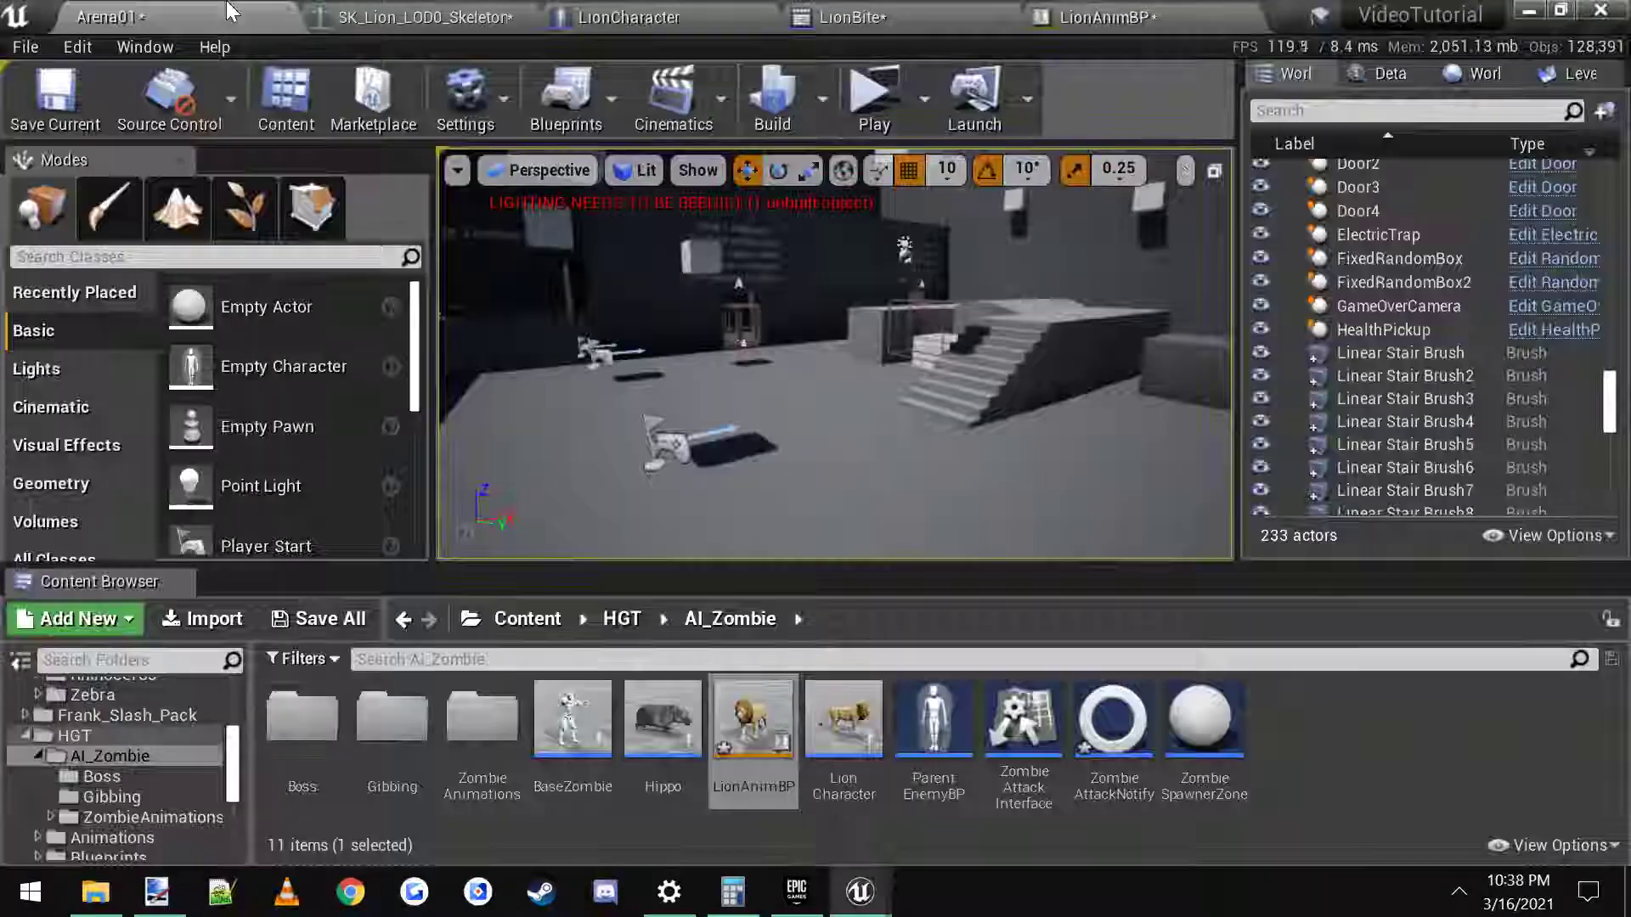
double_click(570, 715)
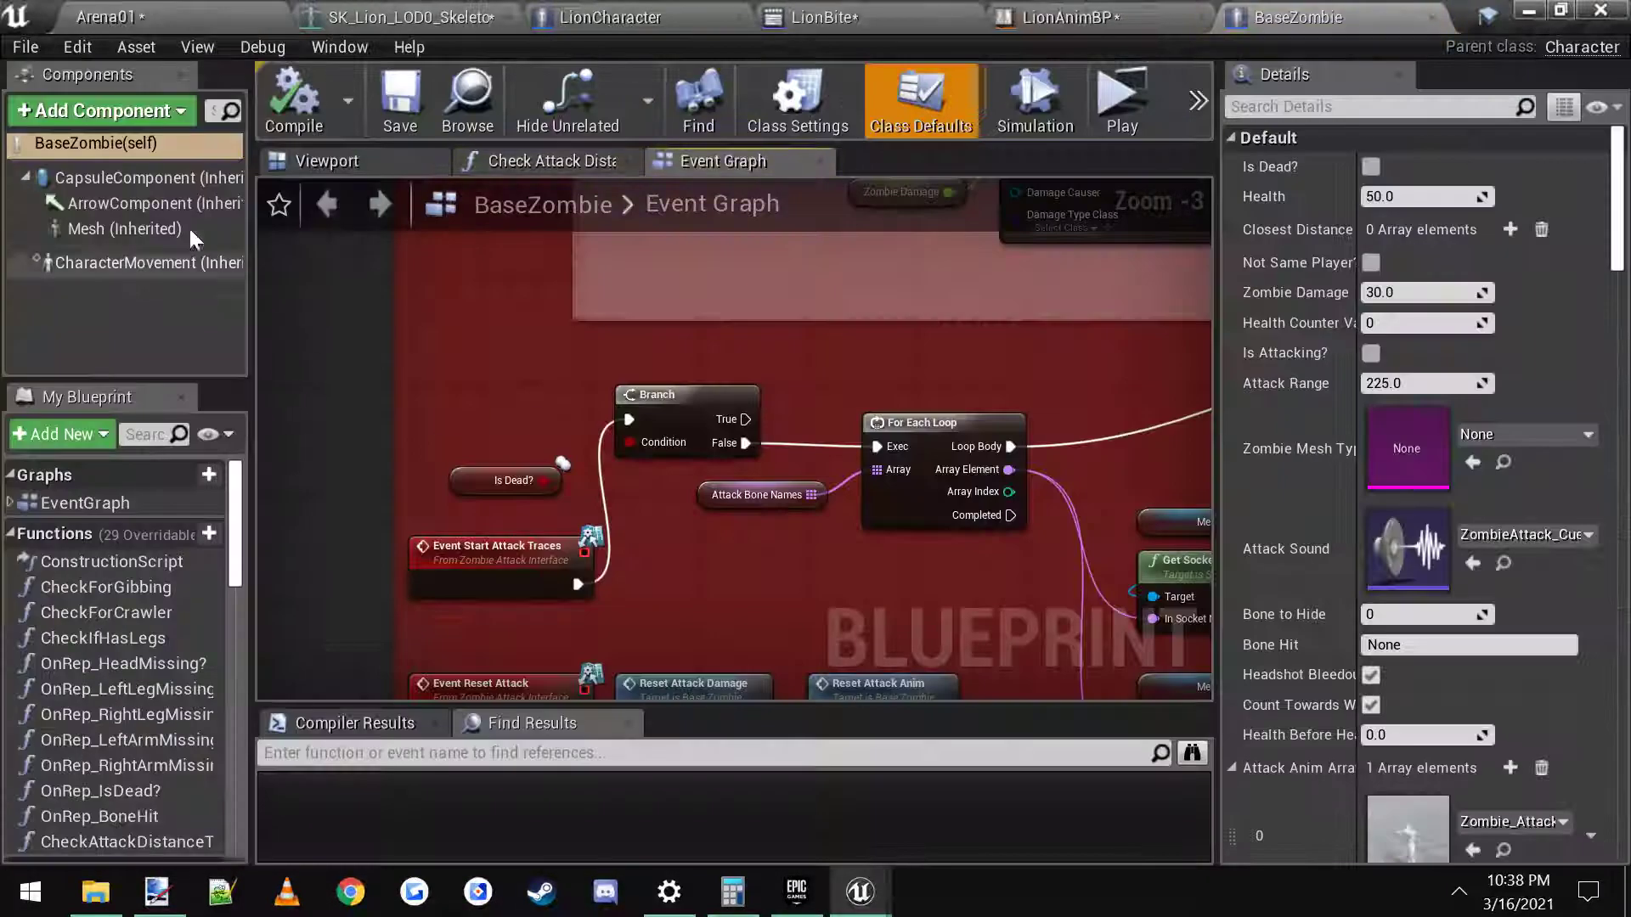
click(104, 229)
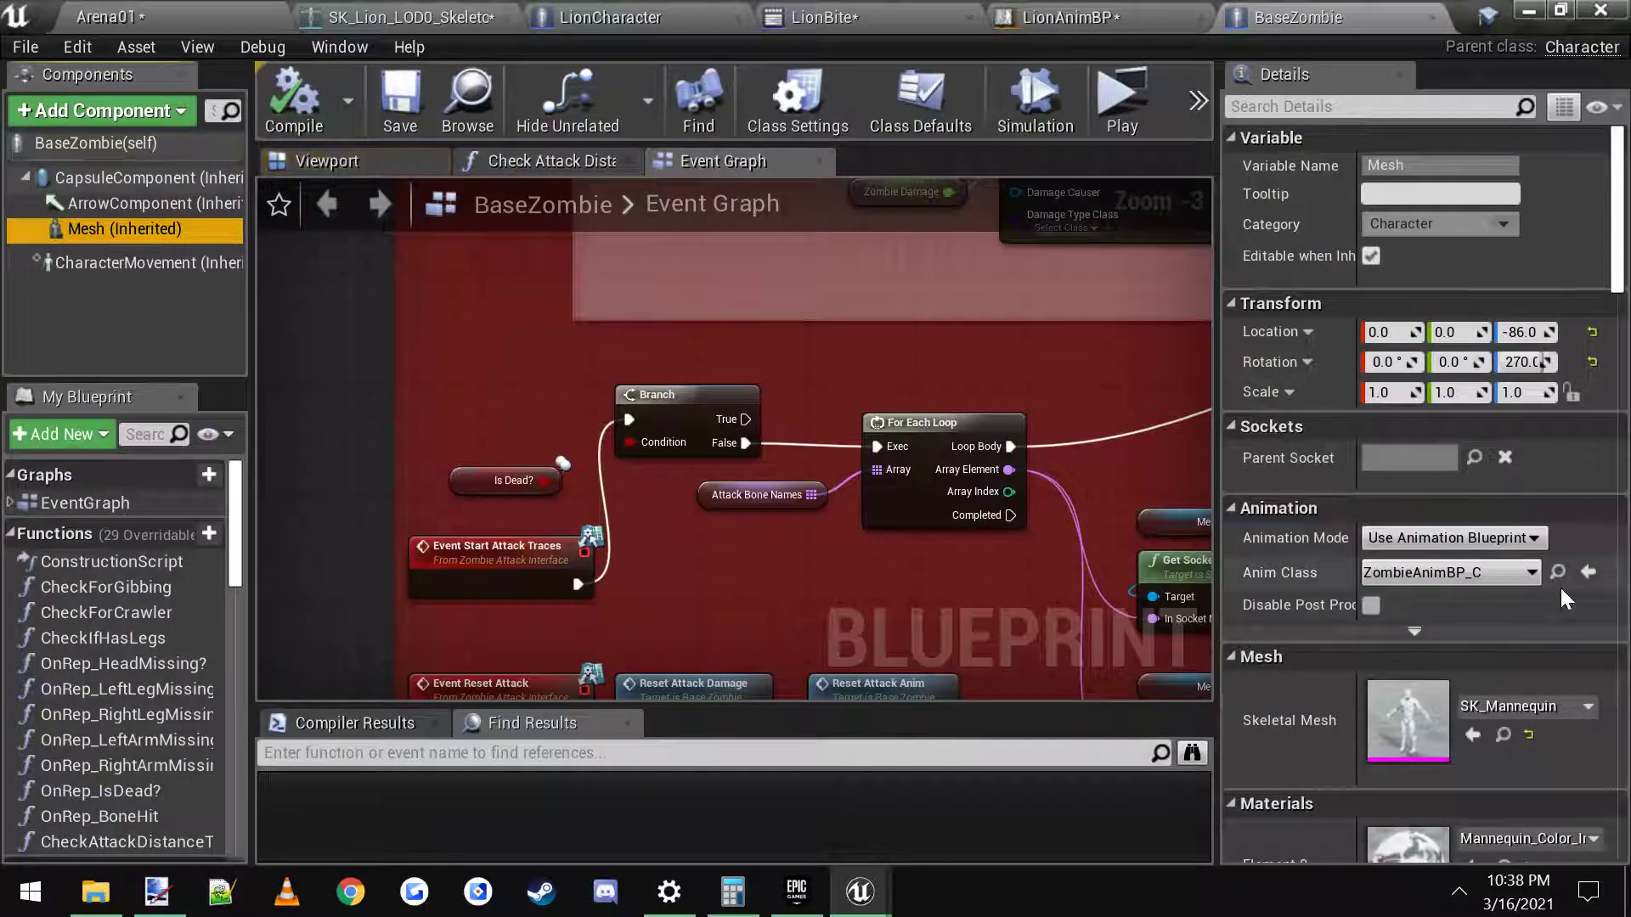
click(1558, 572)
double_click(392, 730)
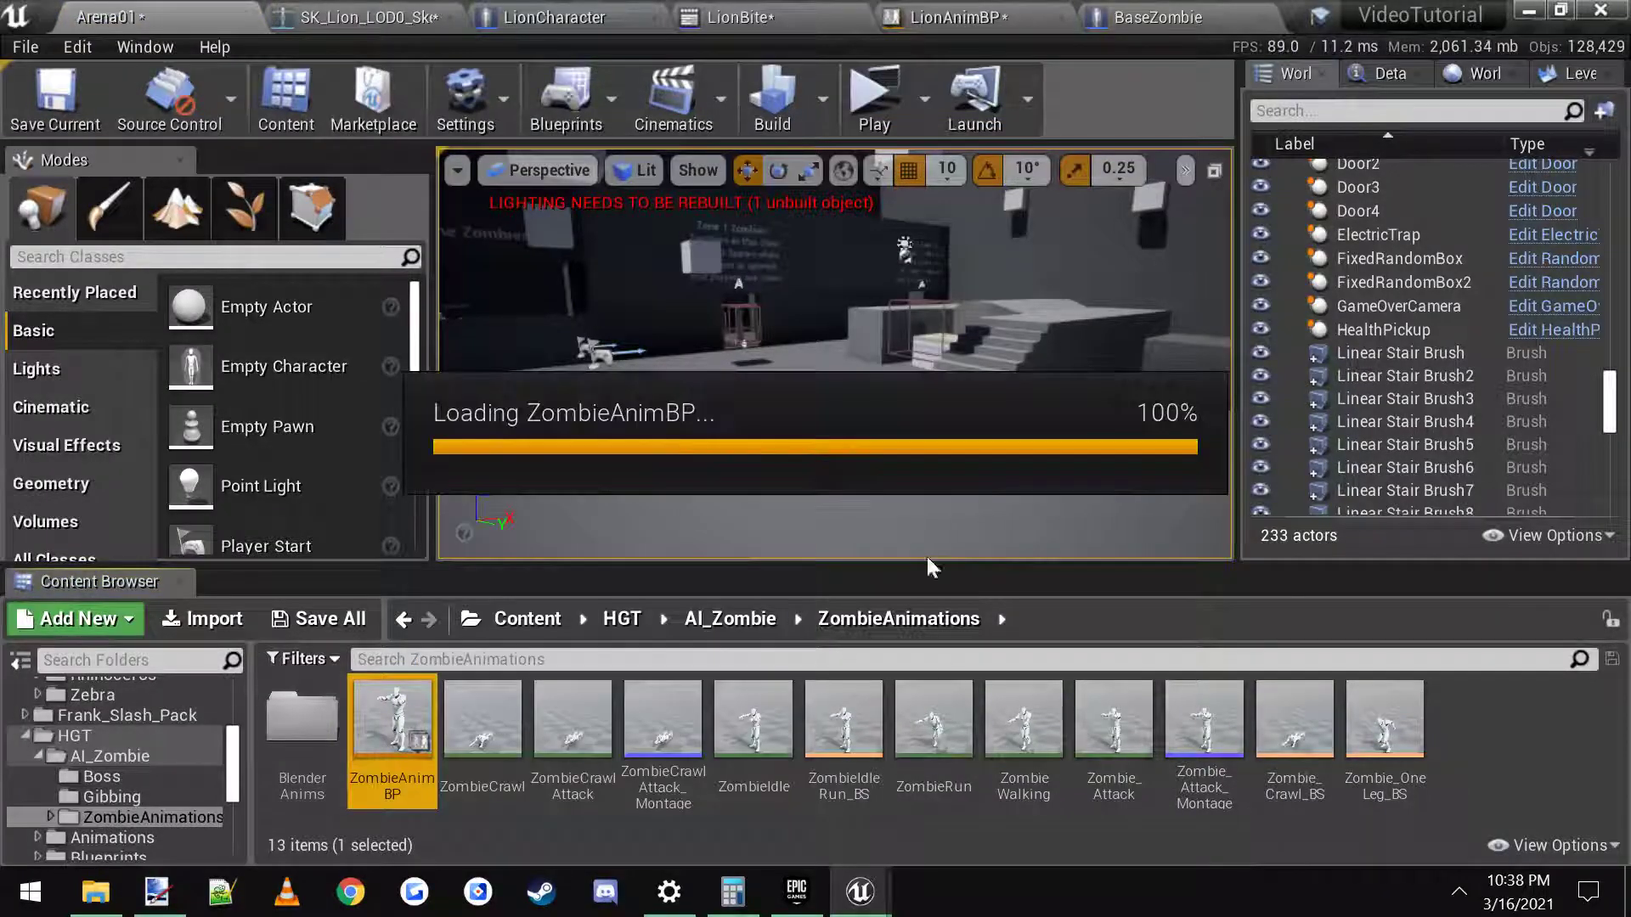
click(381, 161)
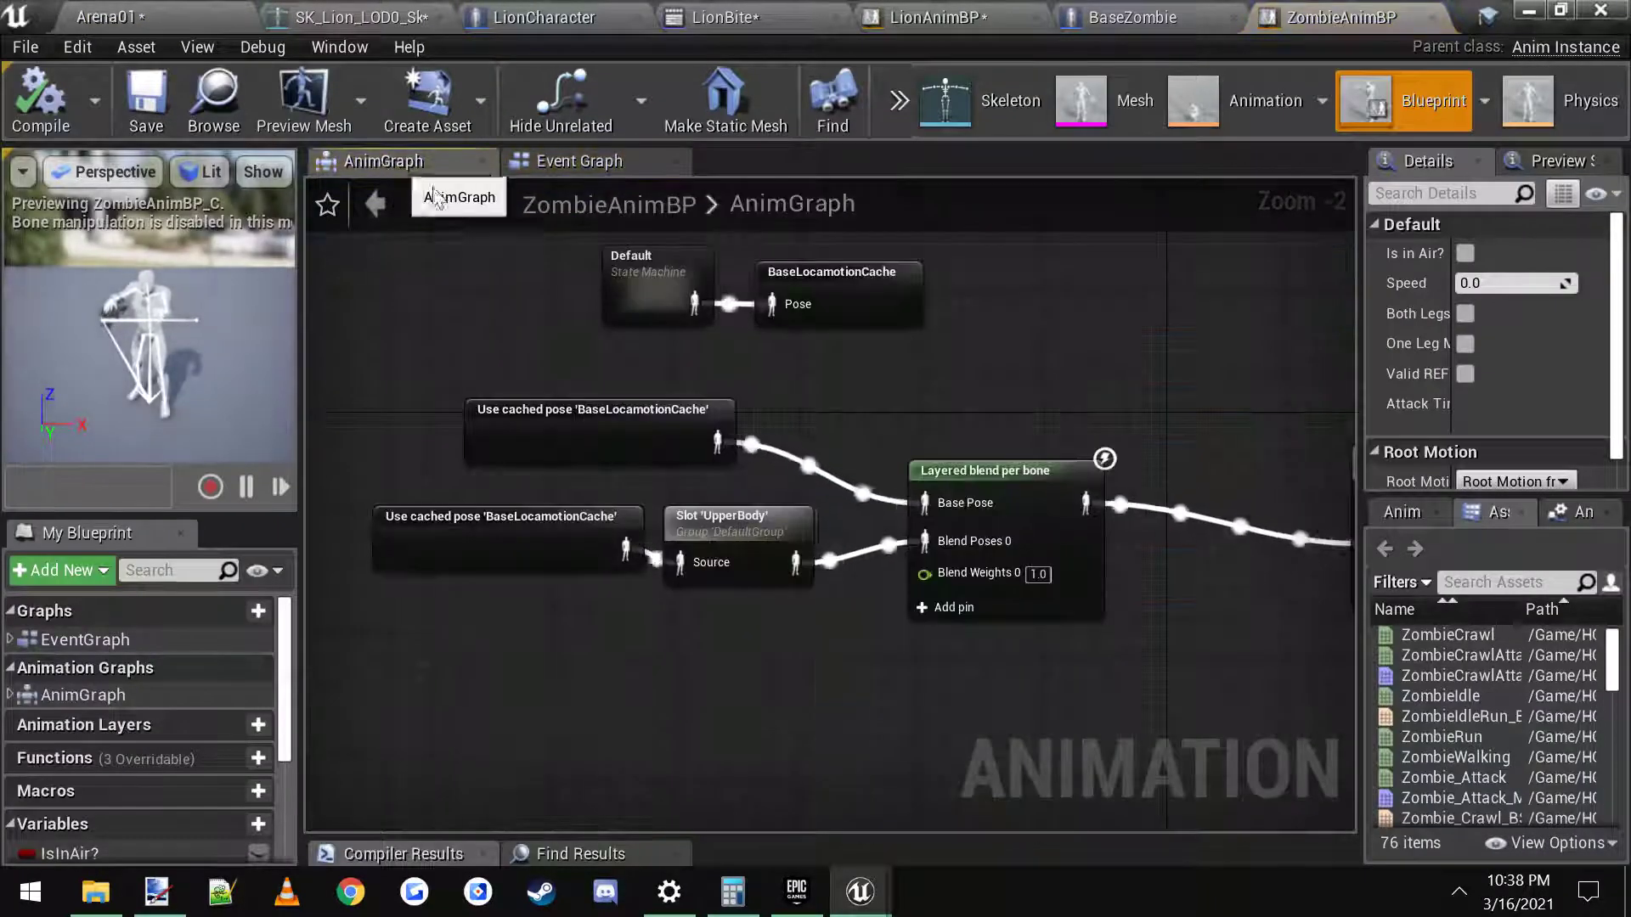
Step: Examine ZombieAnimBP's UpperBody slot and Layered blend per bone node, expanding its Layer Setup to the branch filter's bone name and blend depth
mouse_move(973, 414)
right_down()
mouse_move(703, 382)
mouse_move(962, 397)
right_up()
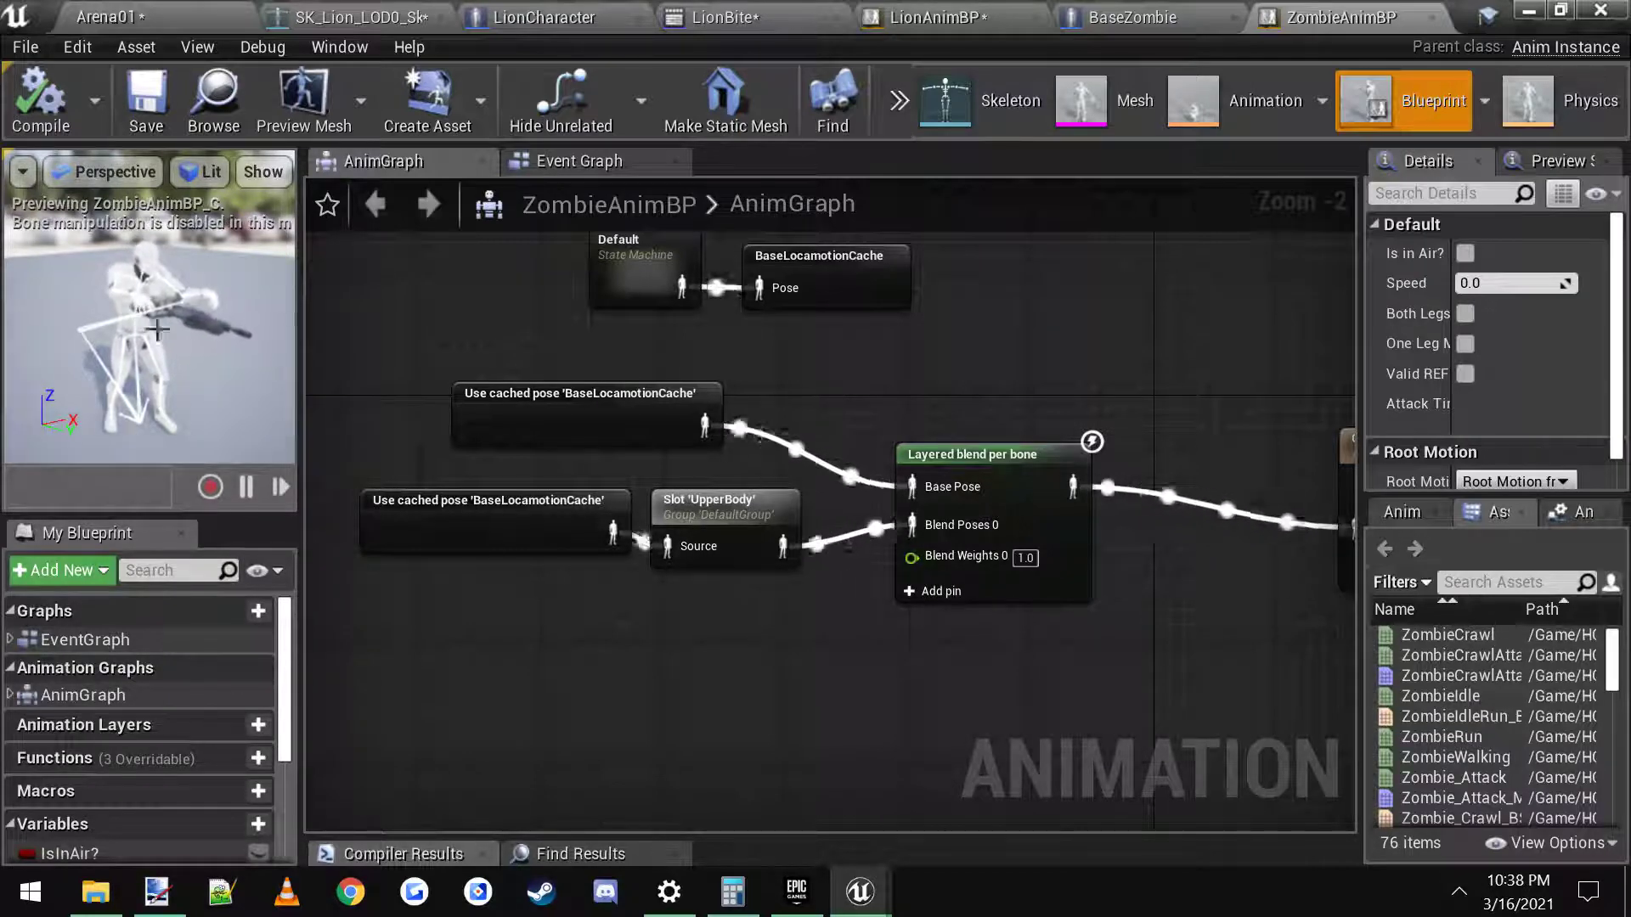
right_drag(680, 622, 641, 610)
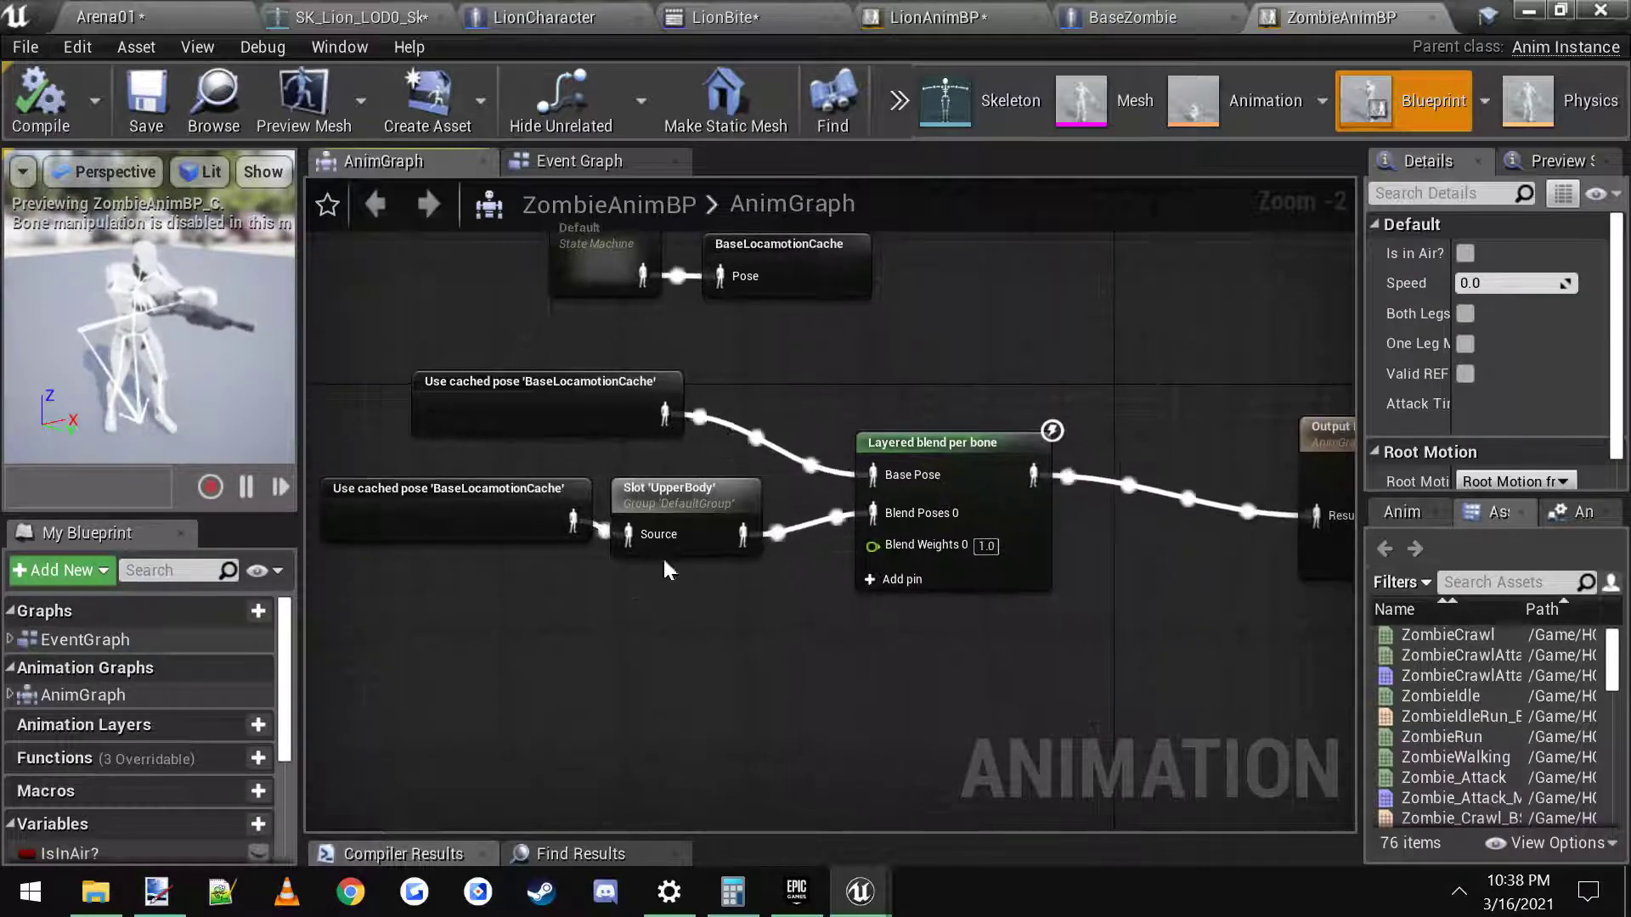
click(680, 509)
click(1003, 492)
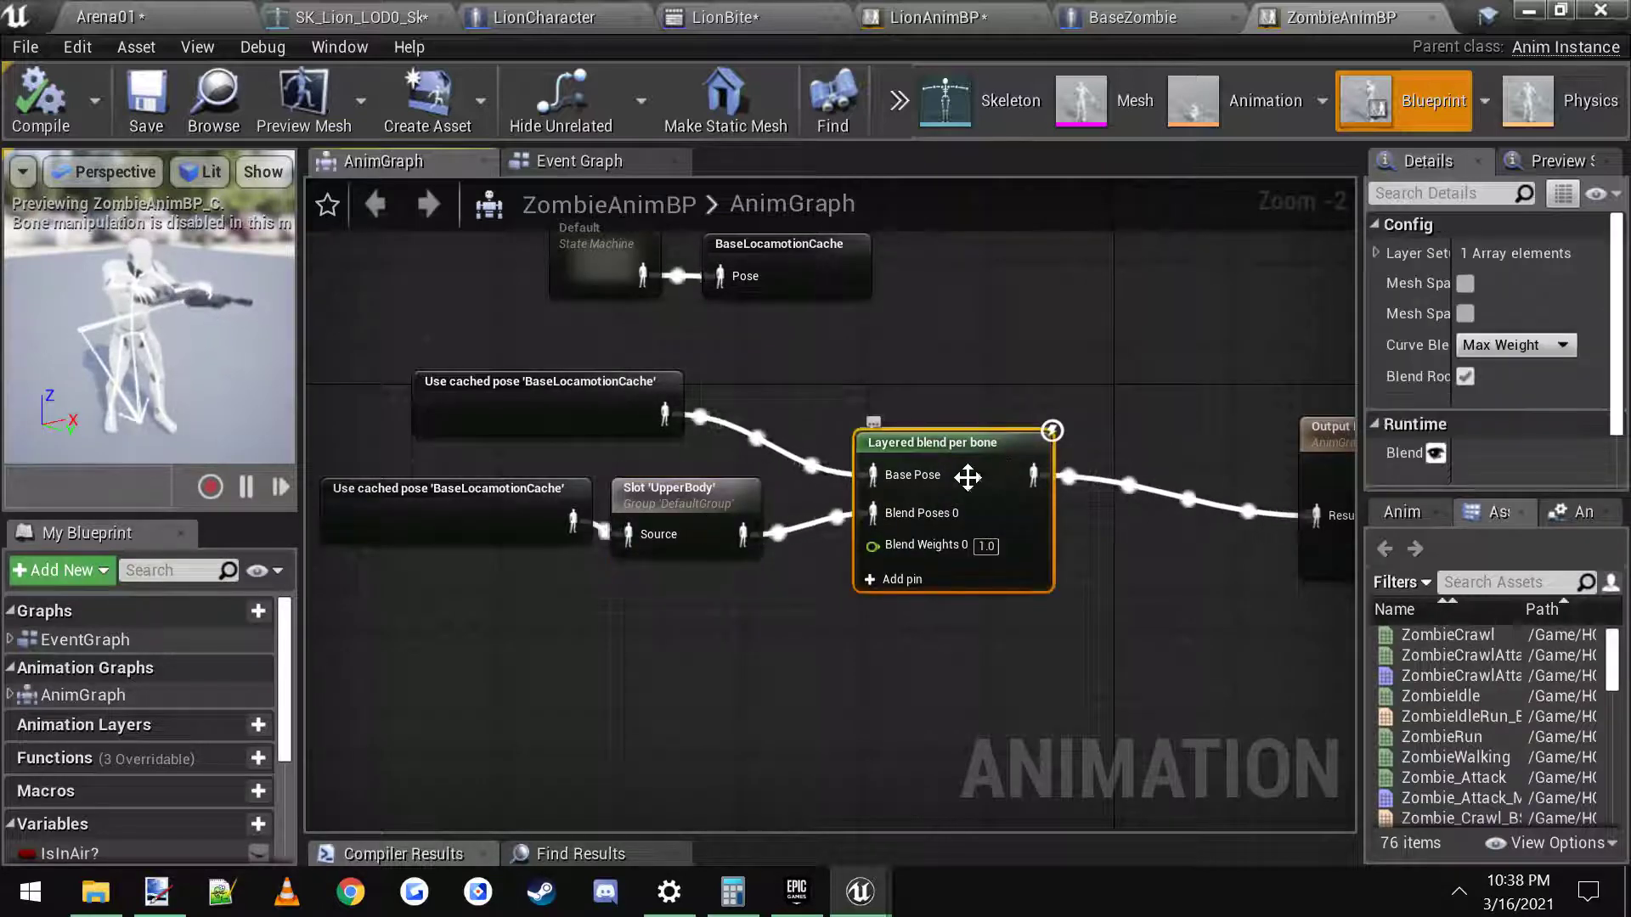
drag(1376, 344, 1160, 353)
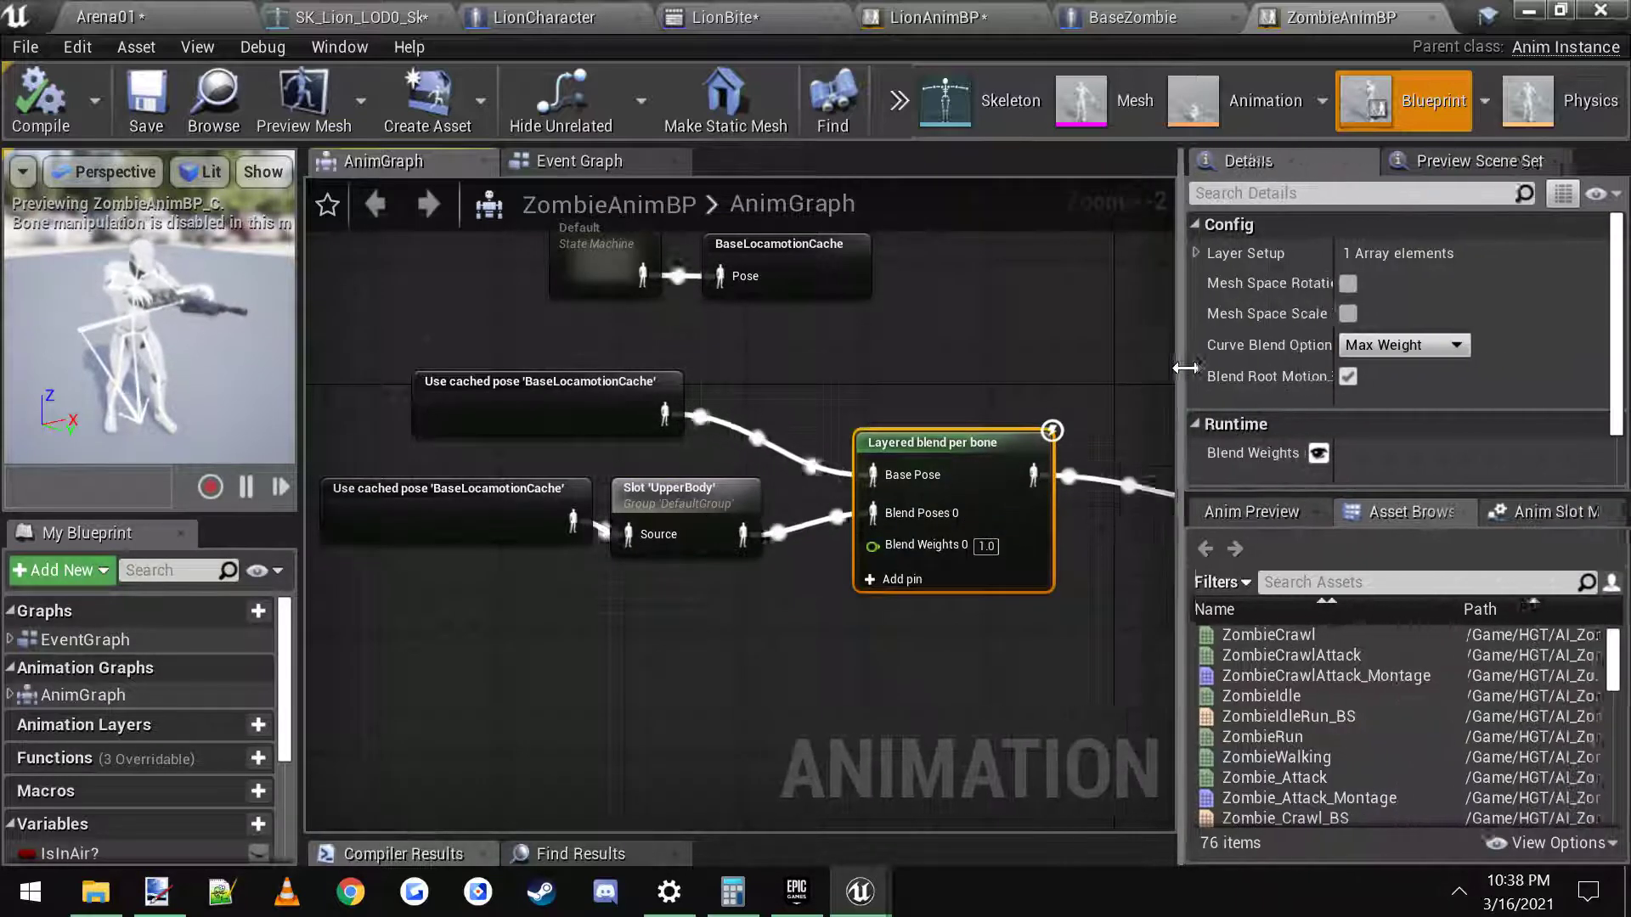
click(1172, 254)
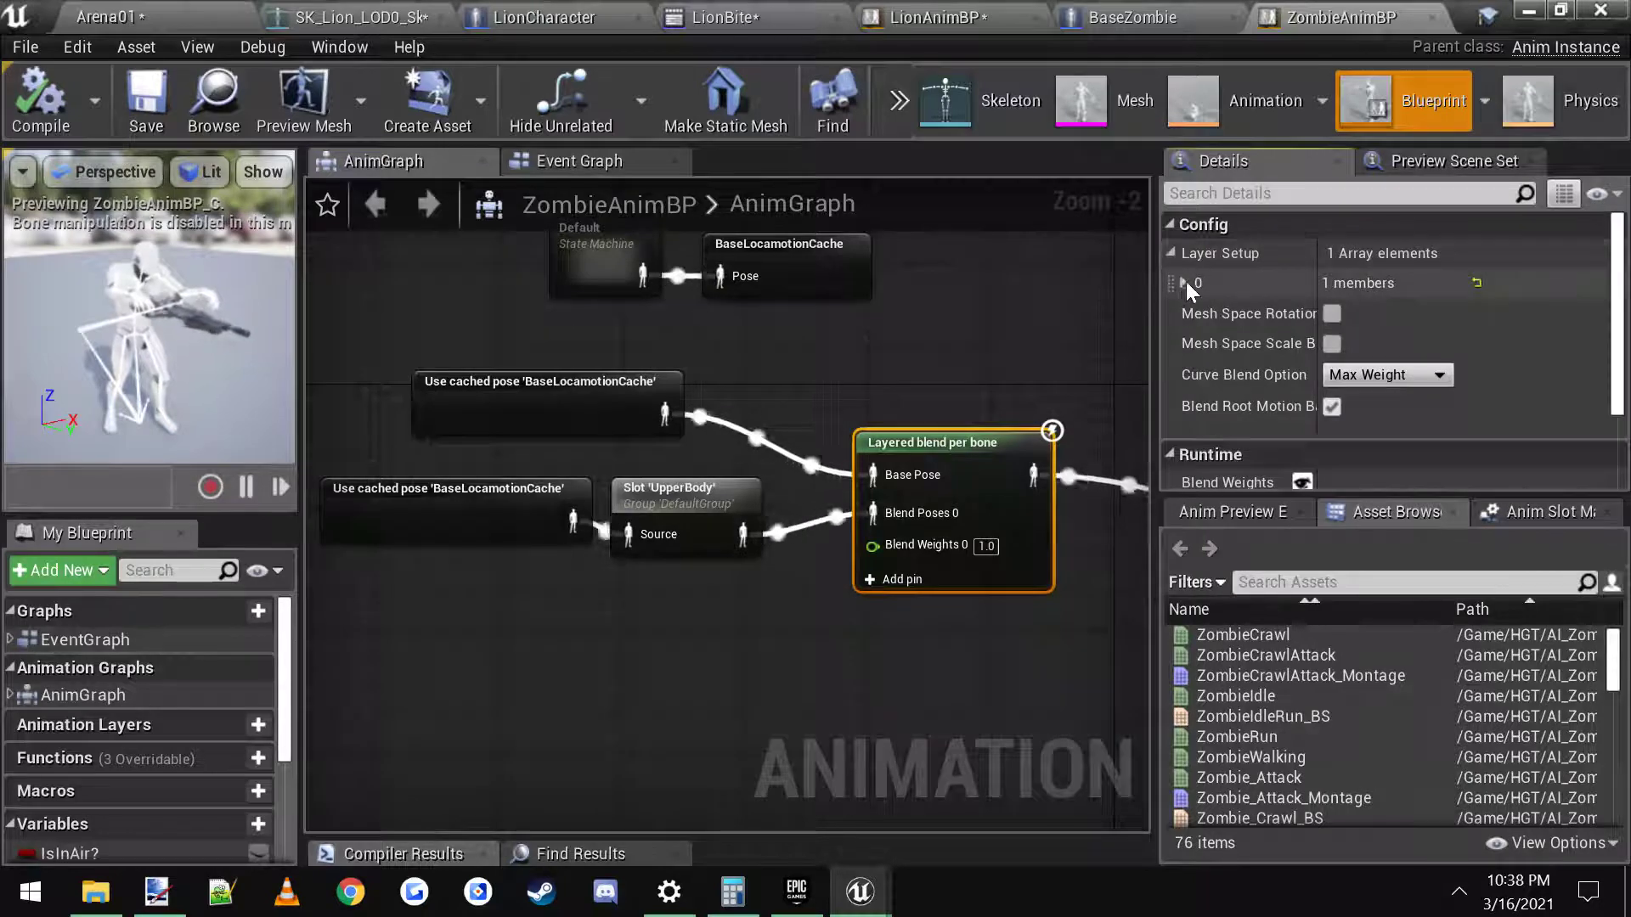
click(1184, 283)
click(1196, 316)
click(1207, 349)
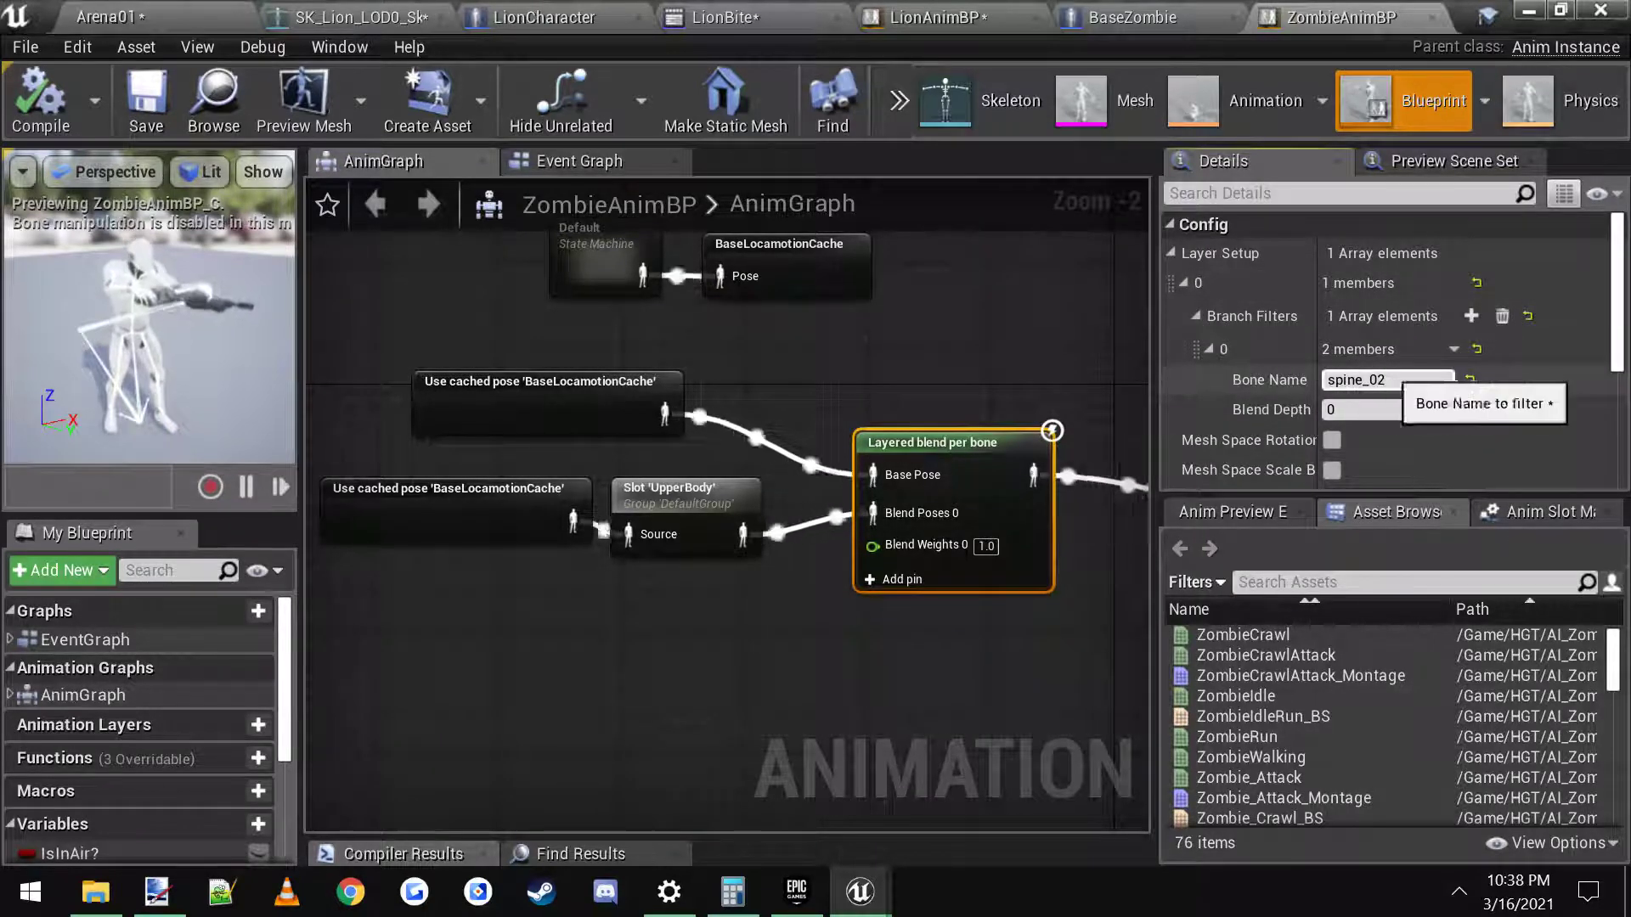
scroll(155, 313, up, 5)
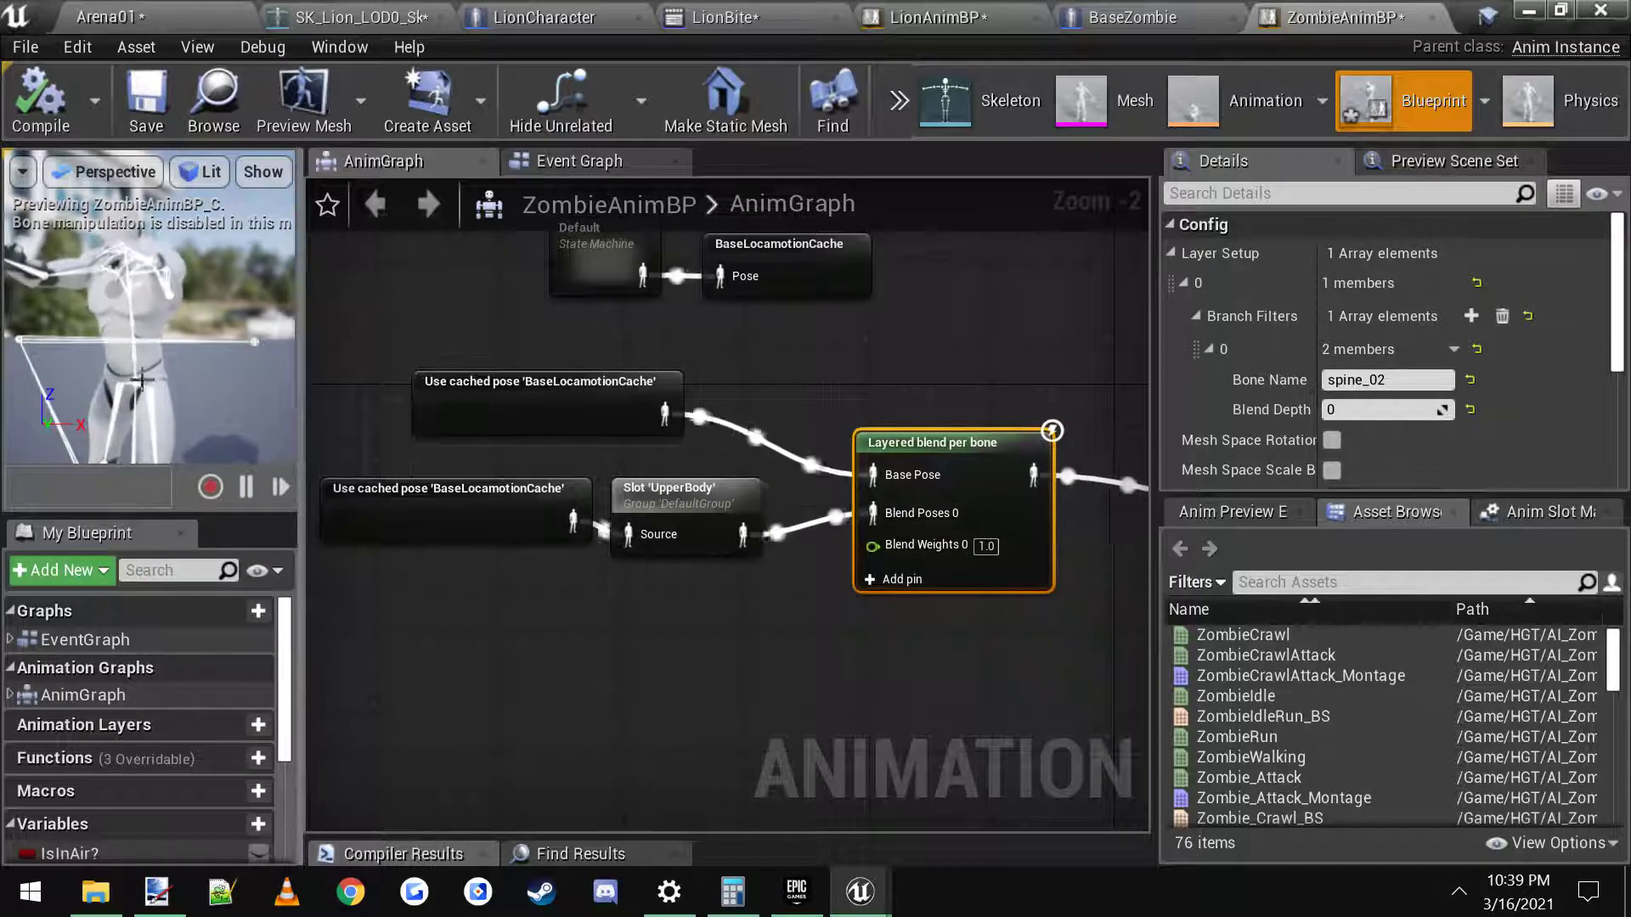
scroll(871, 401, down, 1)
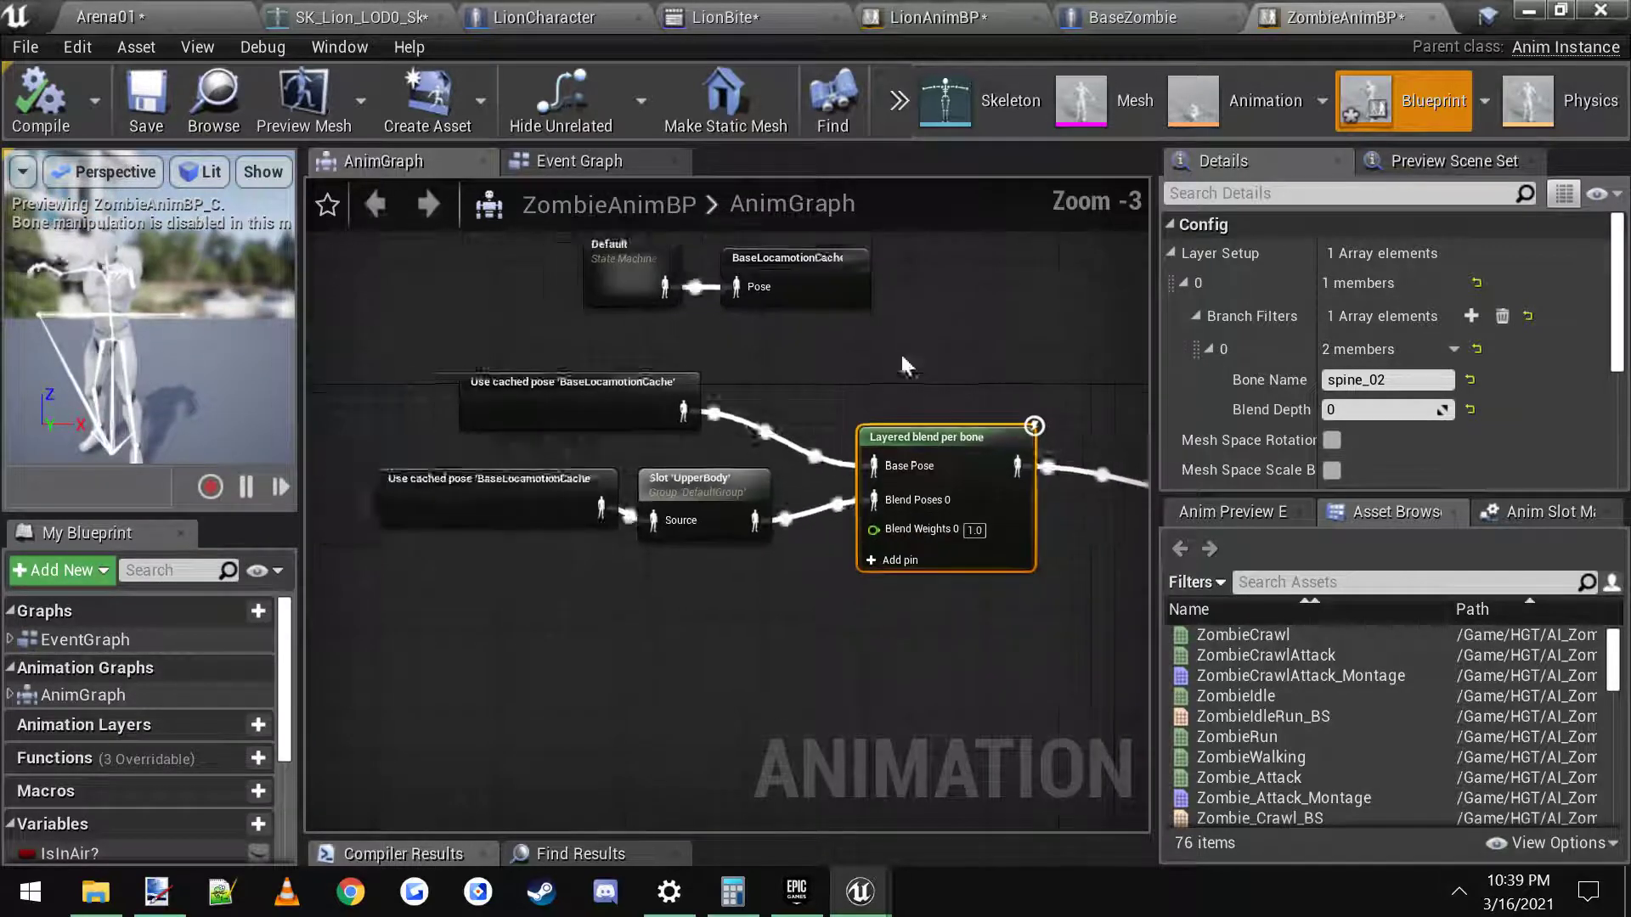
right_drag(903, 365, 670, 404)
Step: Compare the AnimGraph of LionAnimBP with the layered blend setup in ZombieAnimBP
click(936, 14)
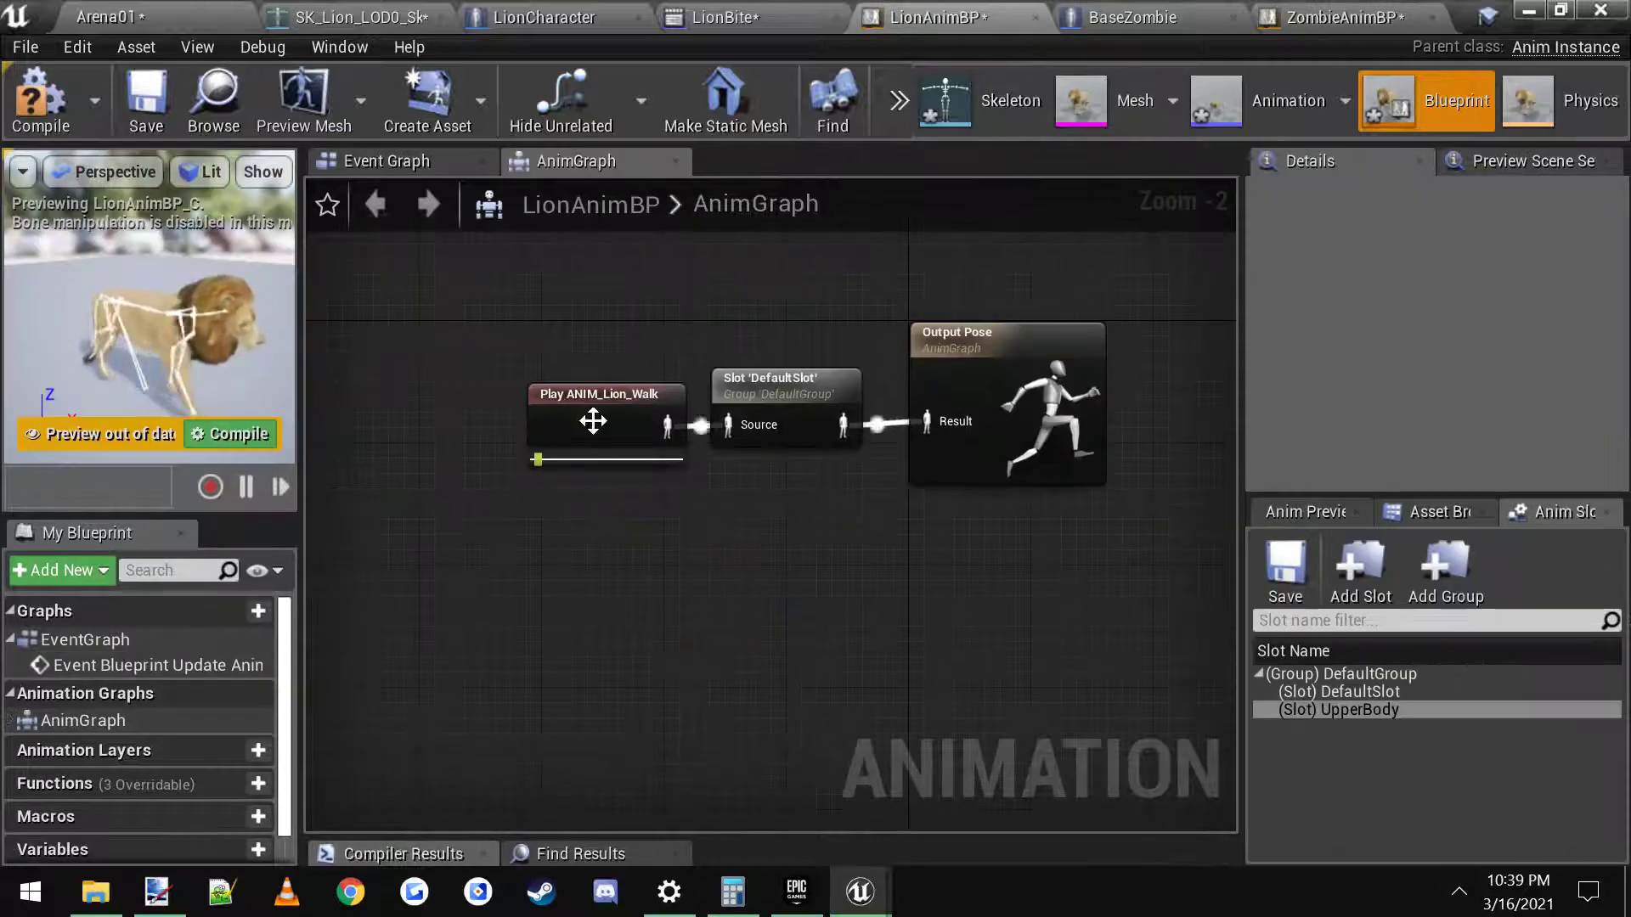
scroll(615, 424, up, 2)
click(1342, 17)
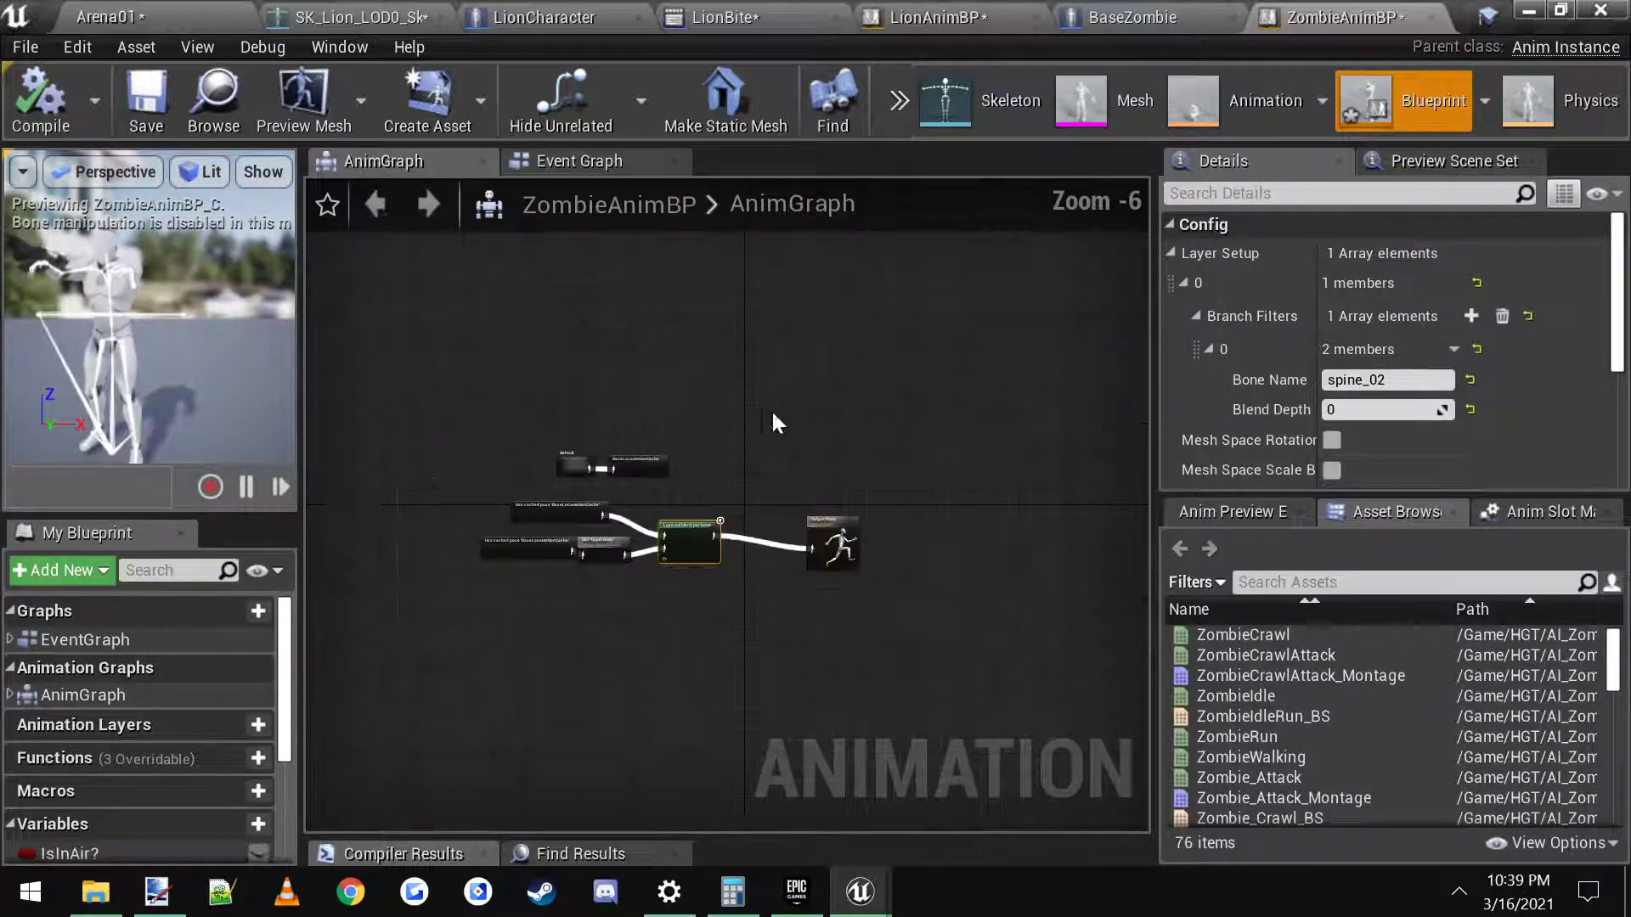
scroll(624, 519, up, 4)
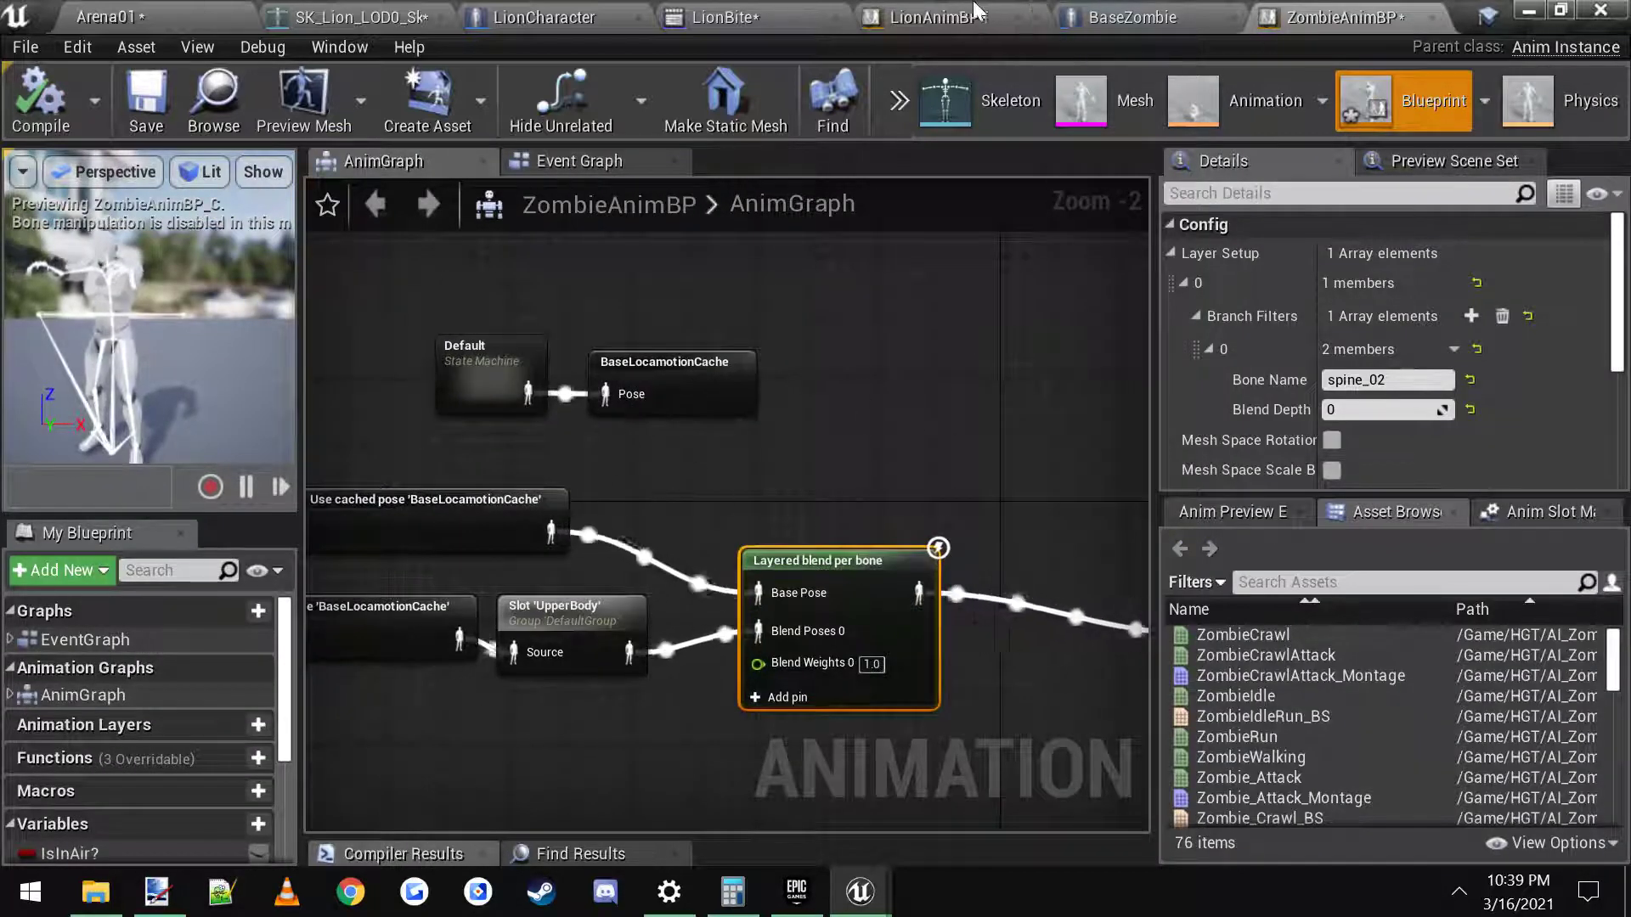
click(935, 17)
Step: Compile and save LionAnimBP, and review its walk, slot and Output Pose nodes
scroll(851, 623, down, 2)
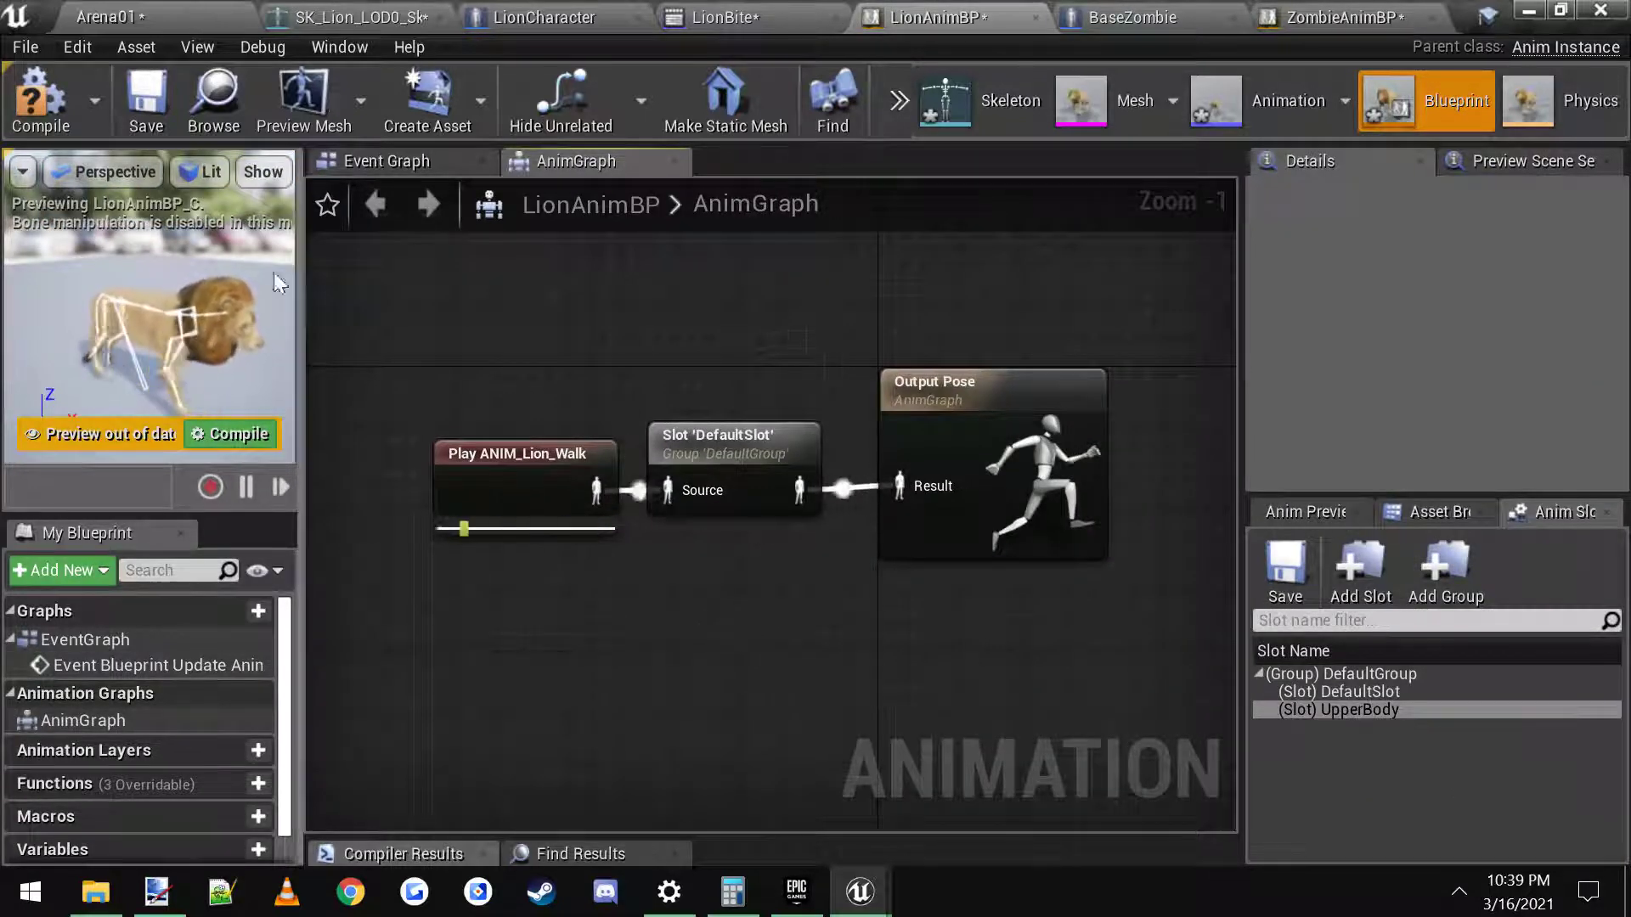
click(146, 100)
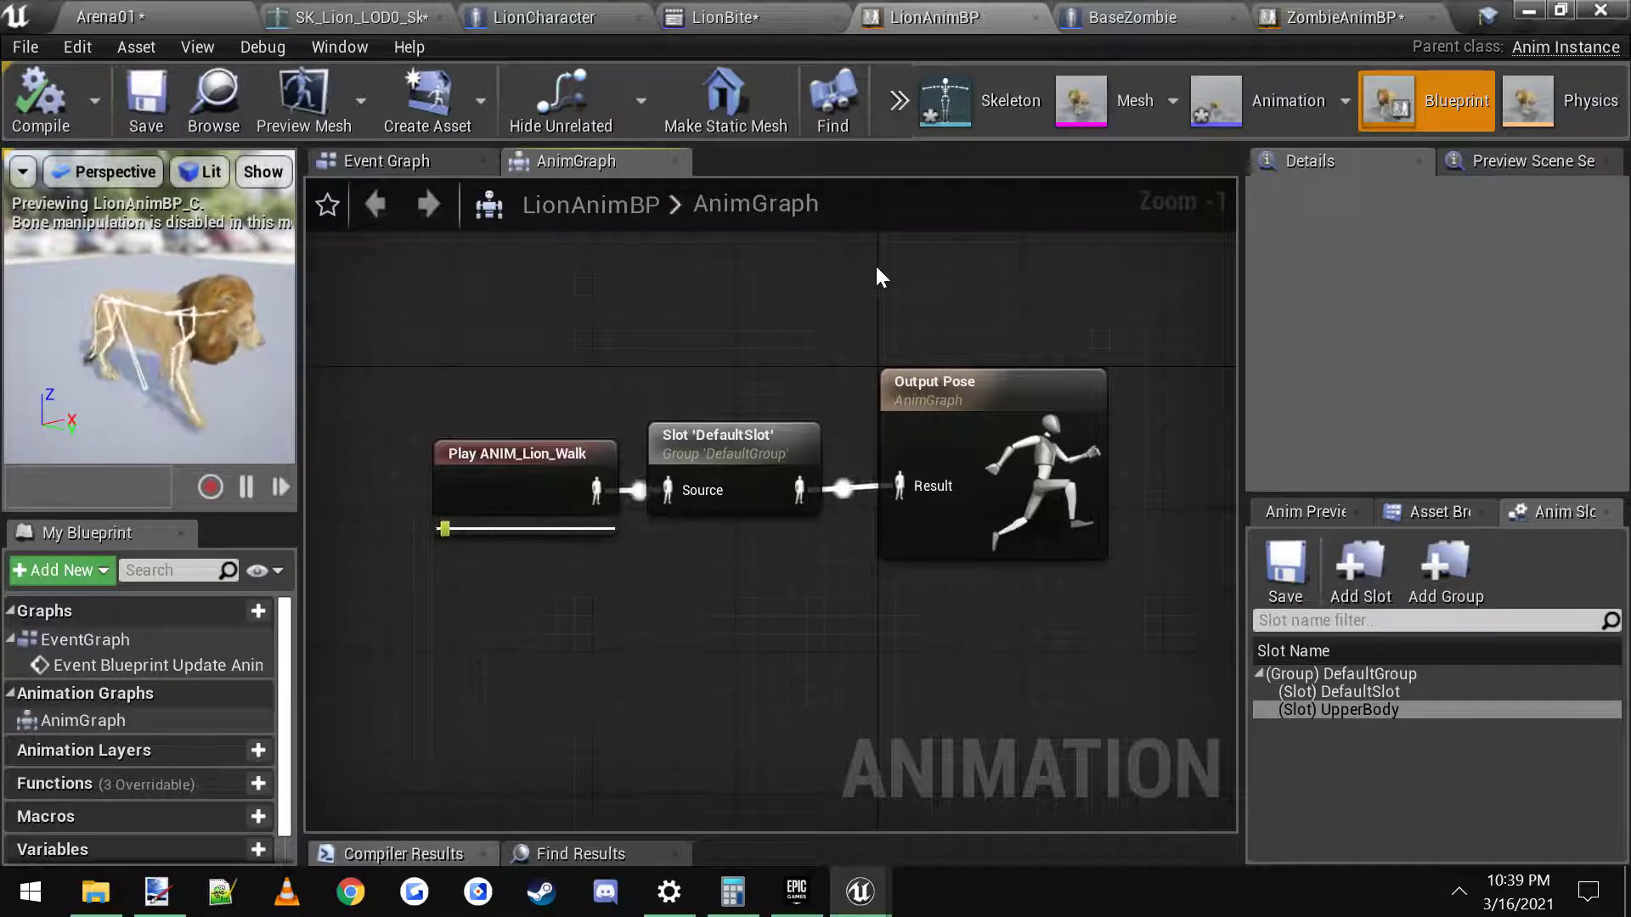
click(524, 505)
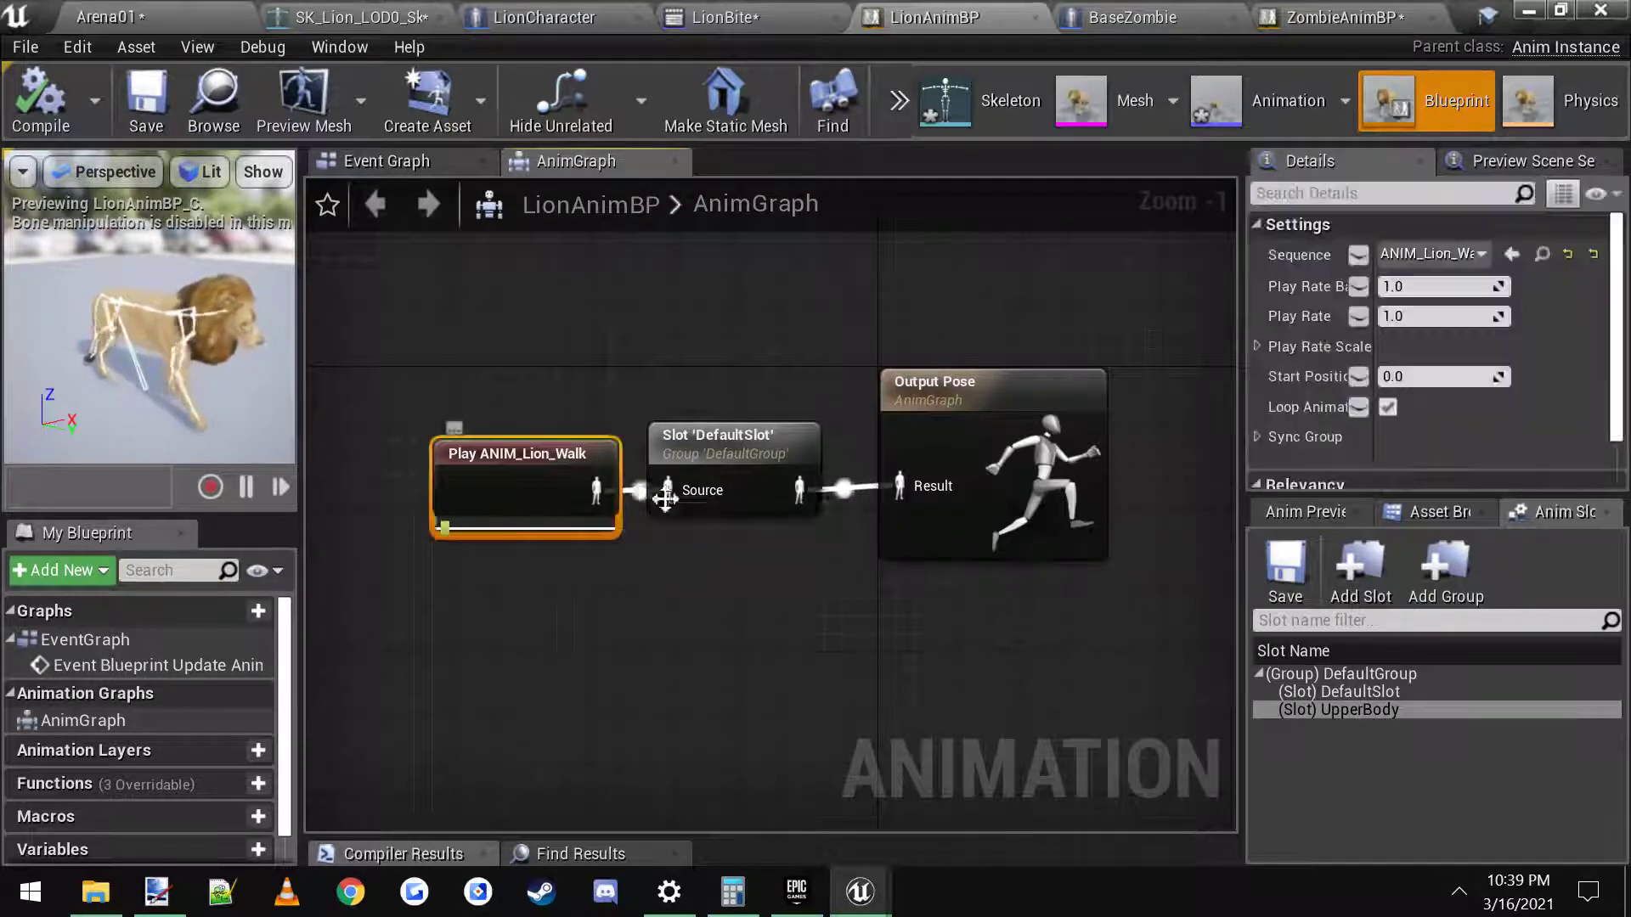
click(774, 458)
click(996, 448)
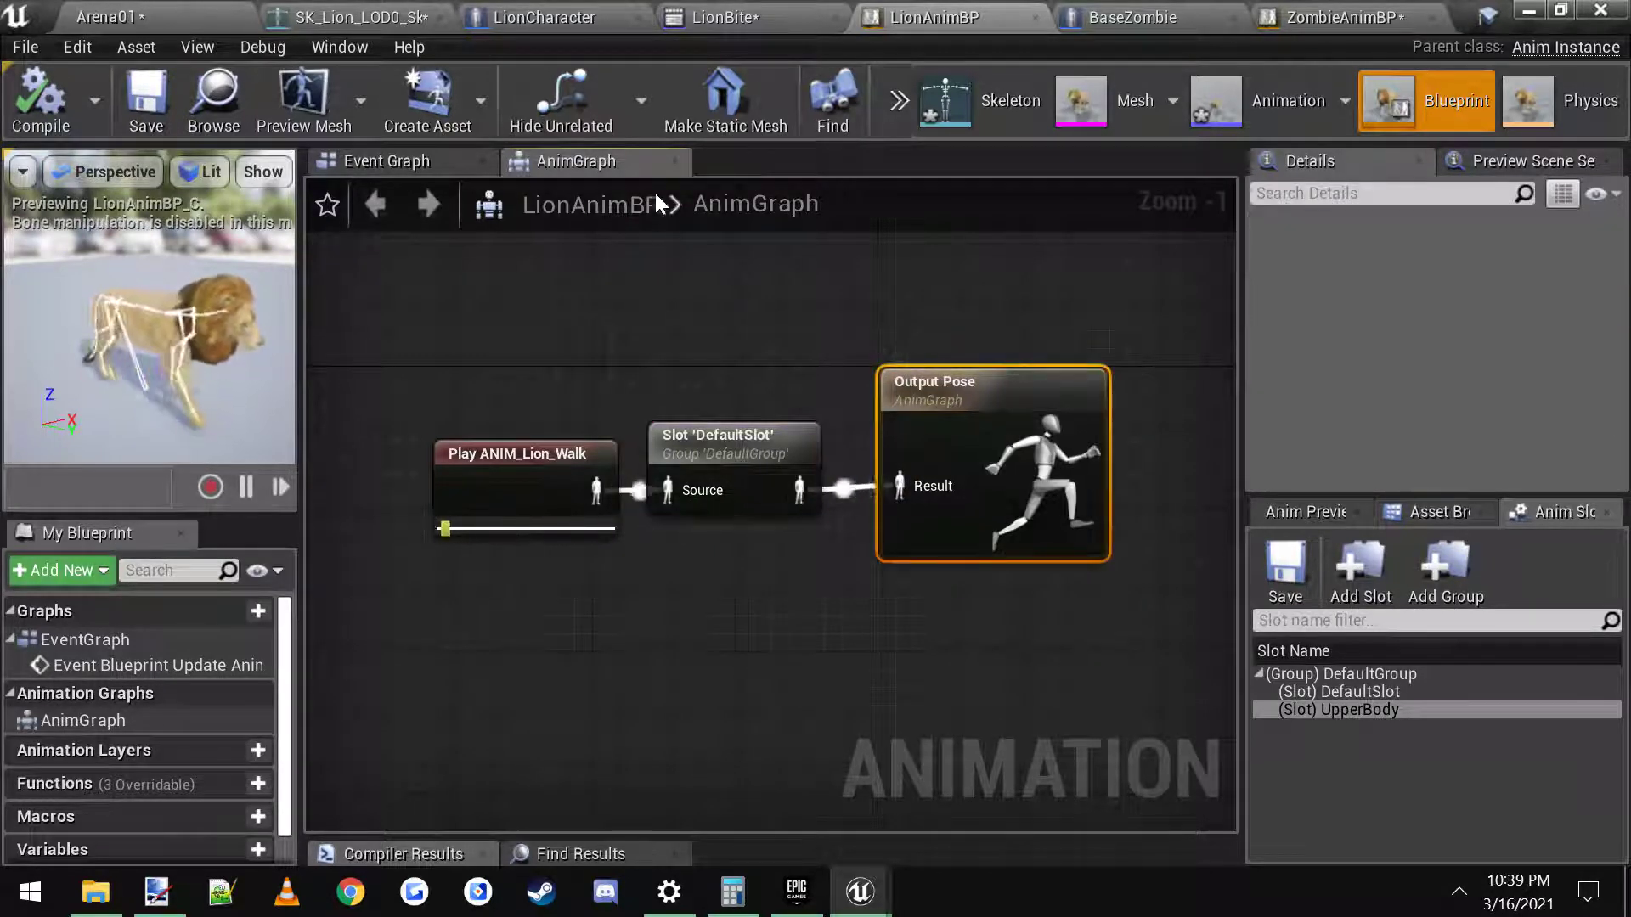
Step: Place LionCharacter from the AI_Zombie folder on the Arena01 floor in front of the stairs, and play the level
click(1112, 19)
click(730, 17)
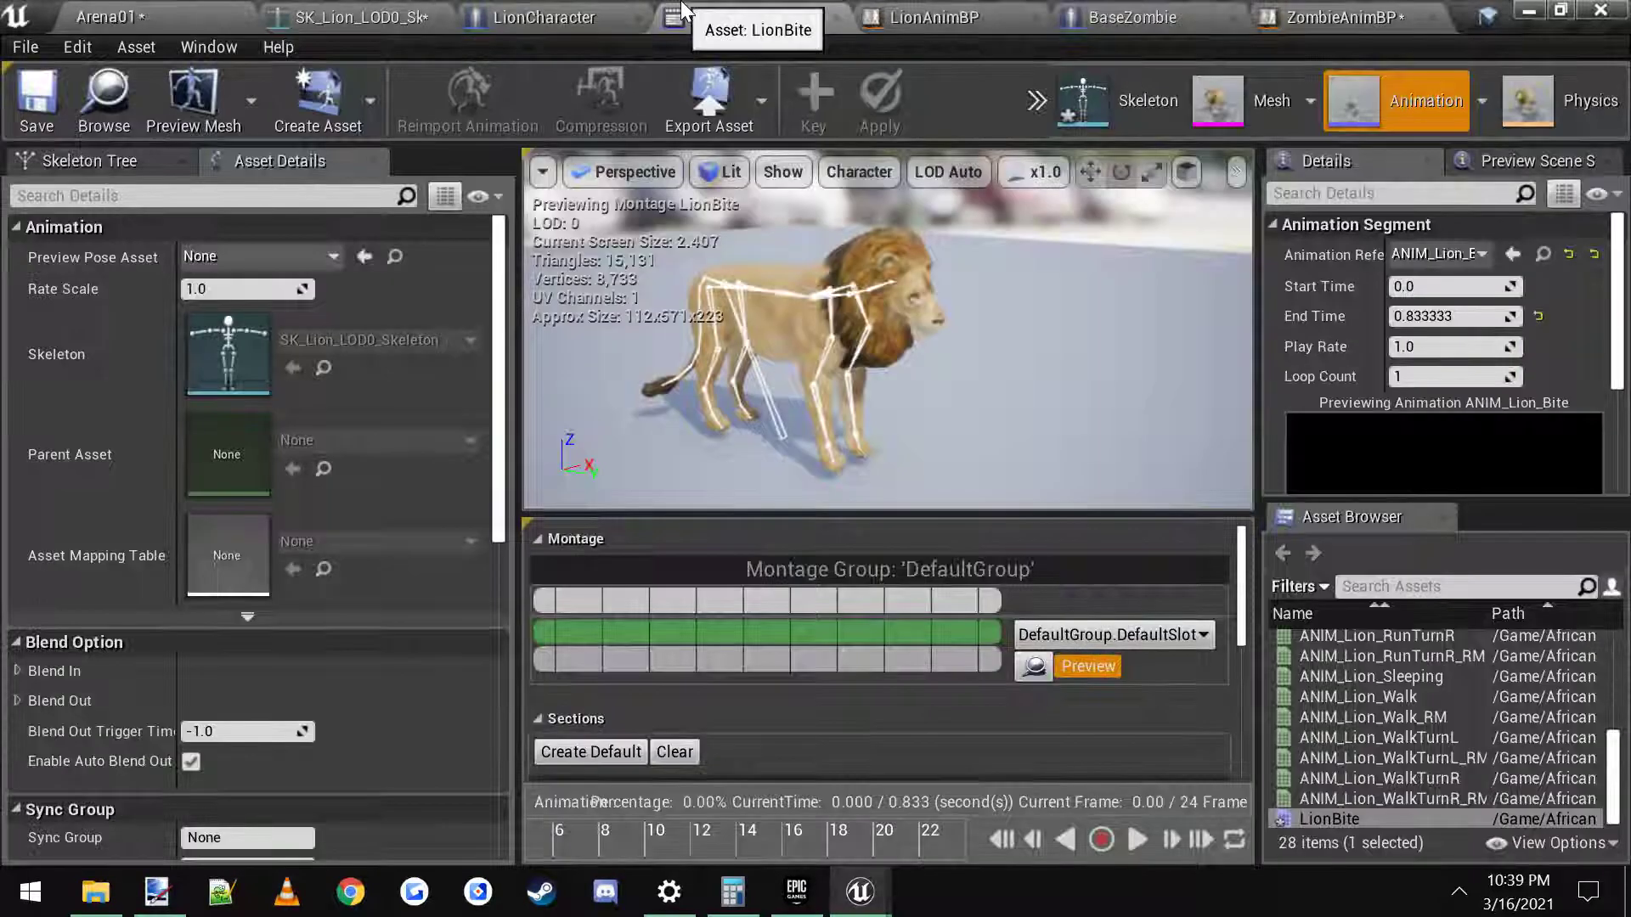
click(535, 17)
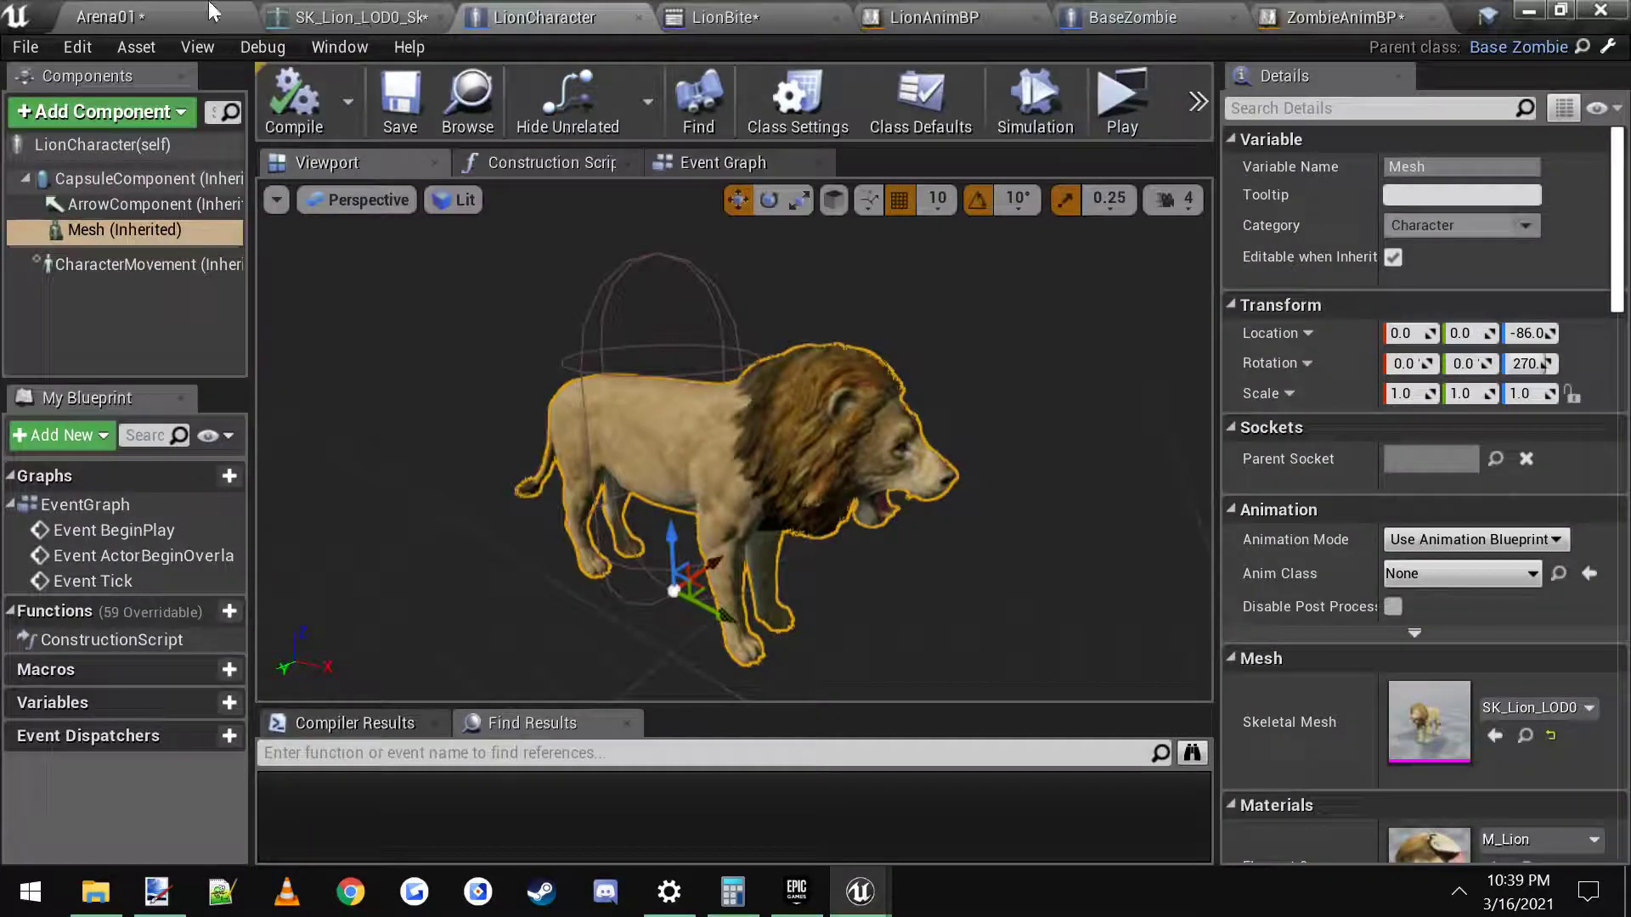
click(161, 15)
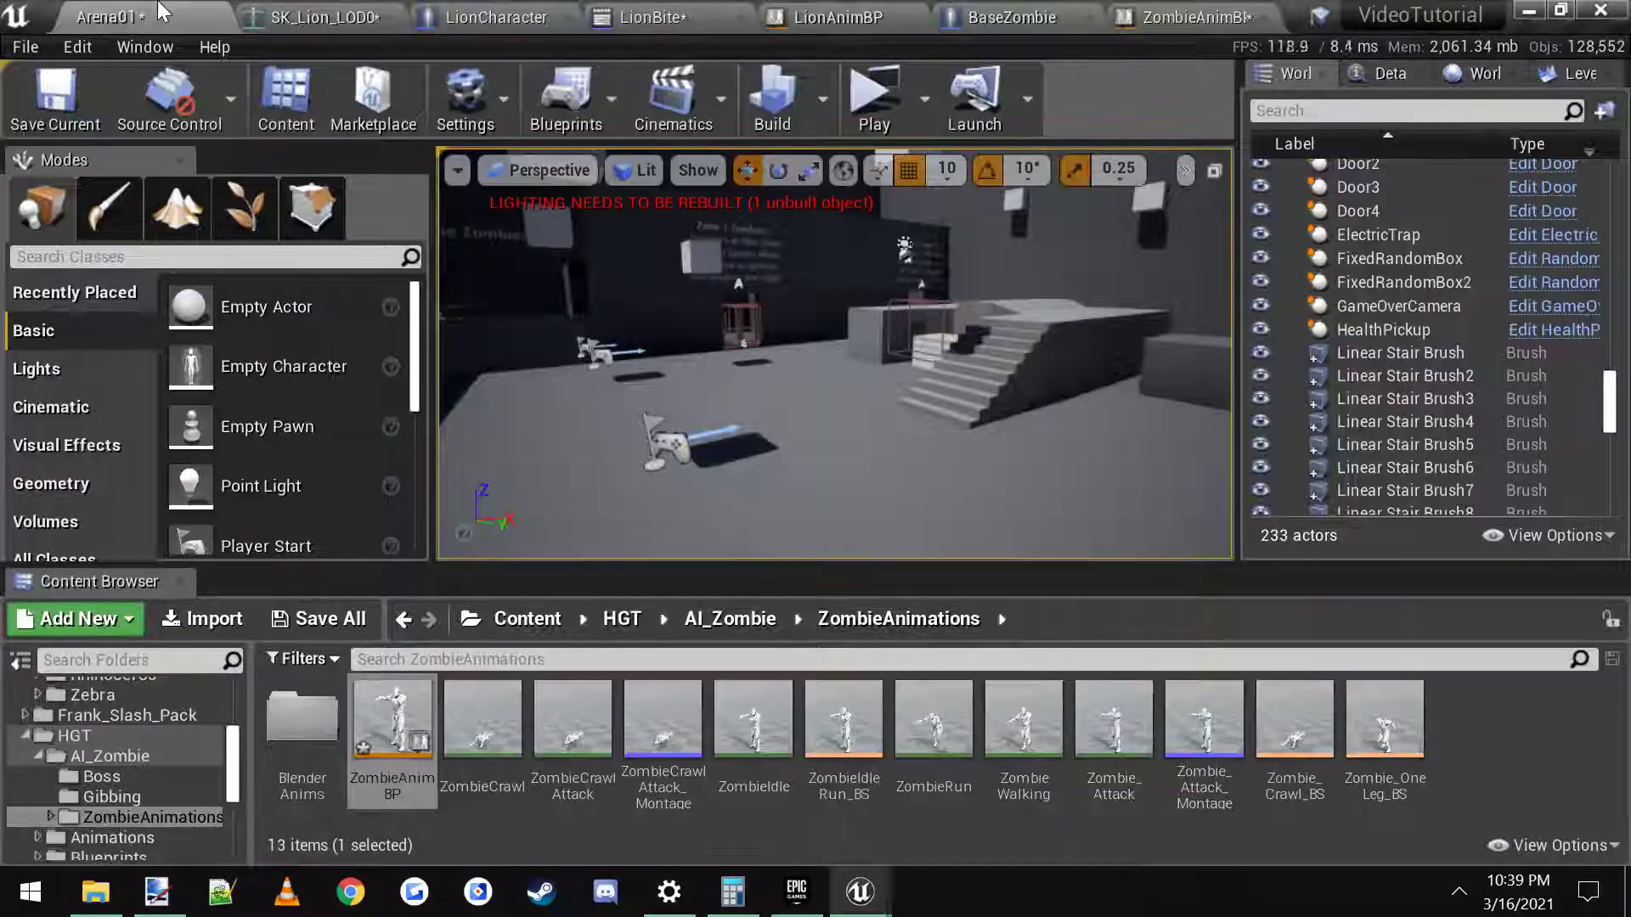
click(129, 736)
click(127, 755)
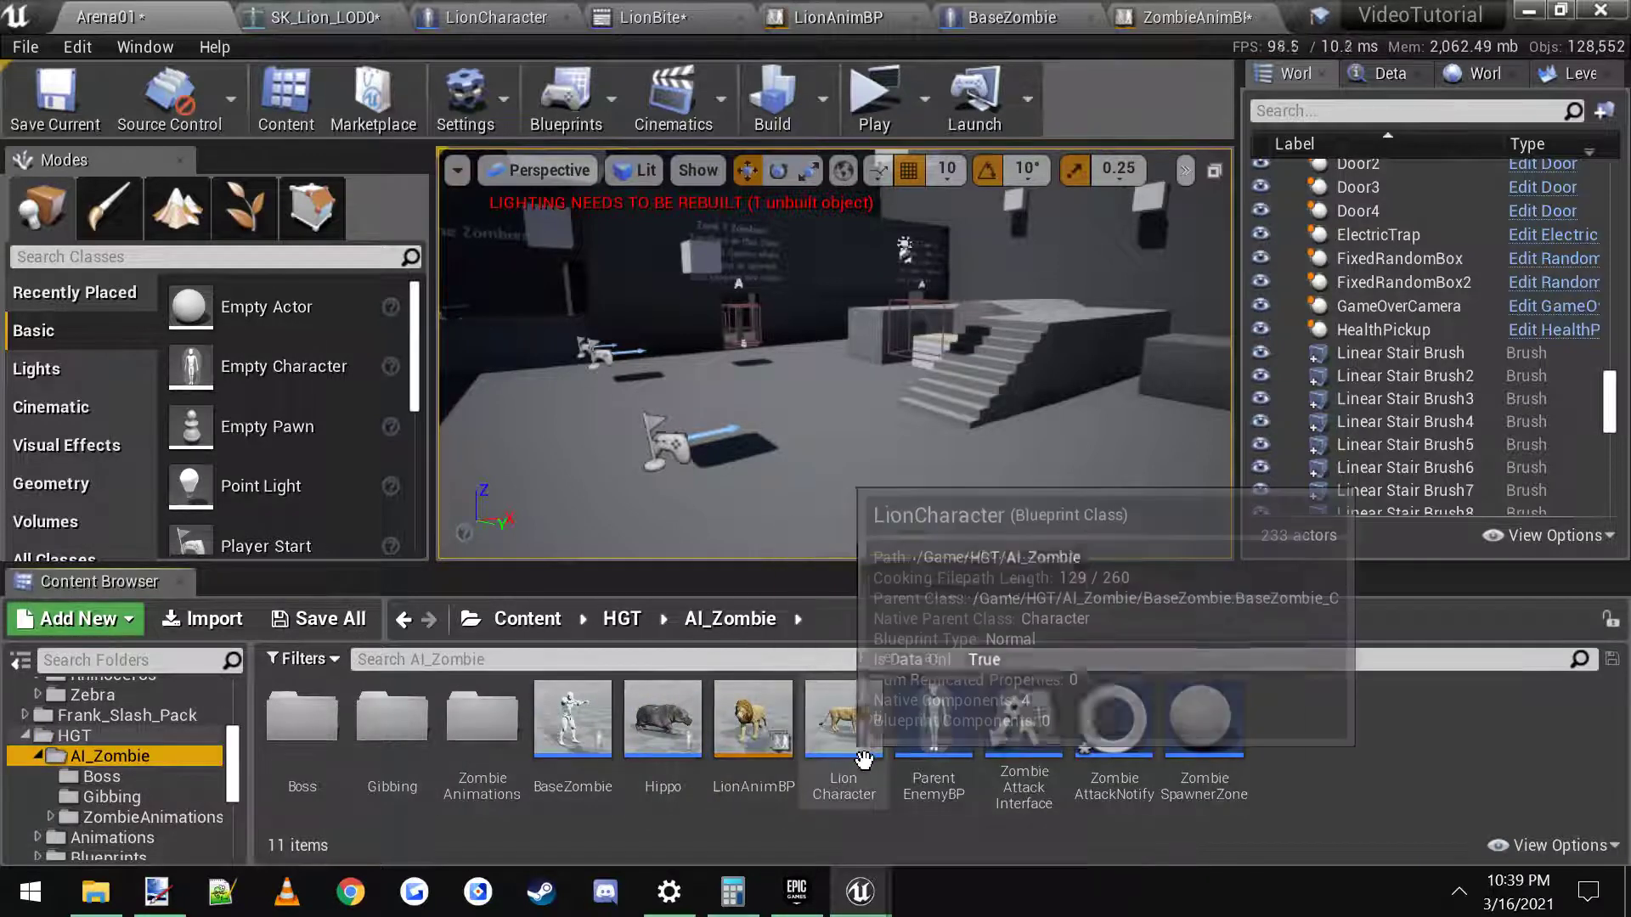
drag(863, 758, 764, 382)
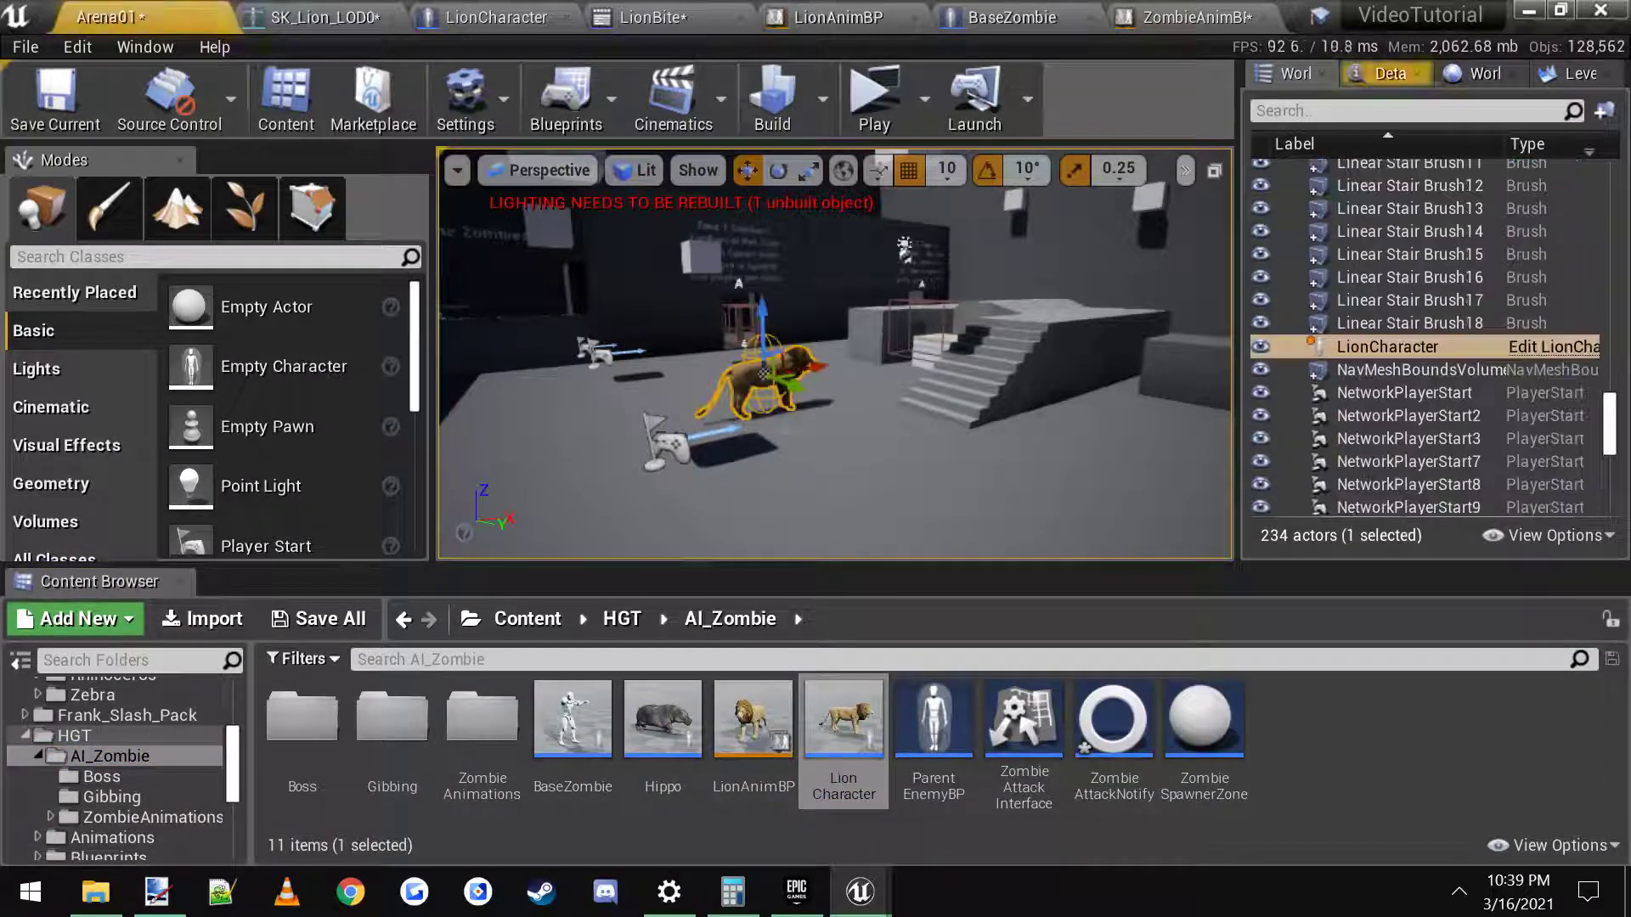
click(889, 95)
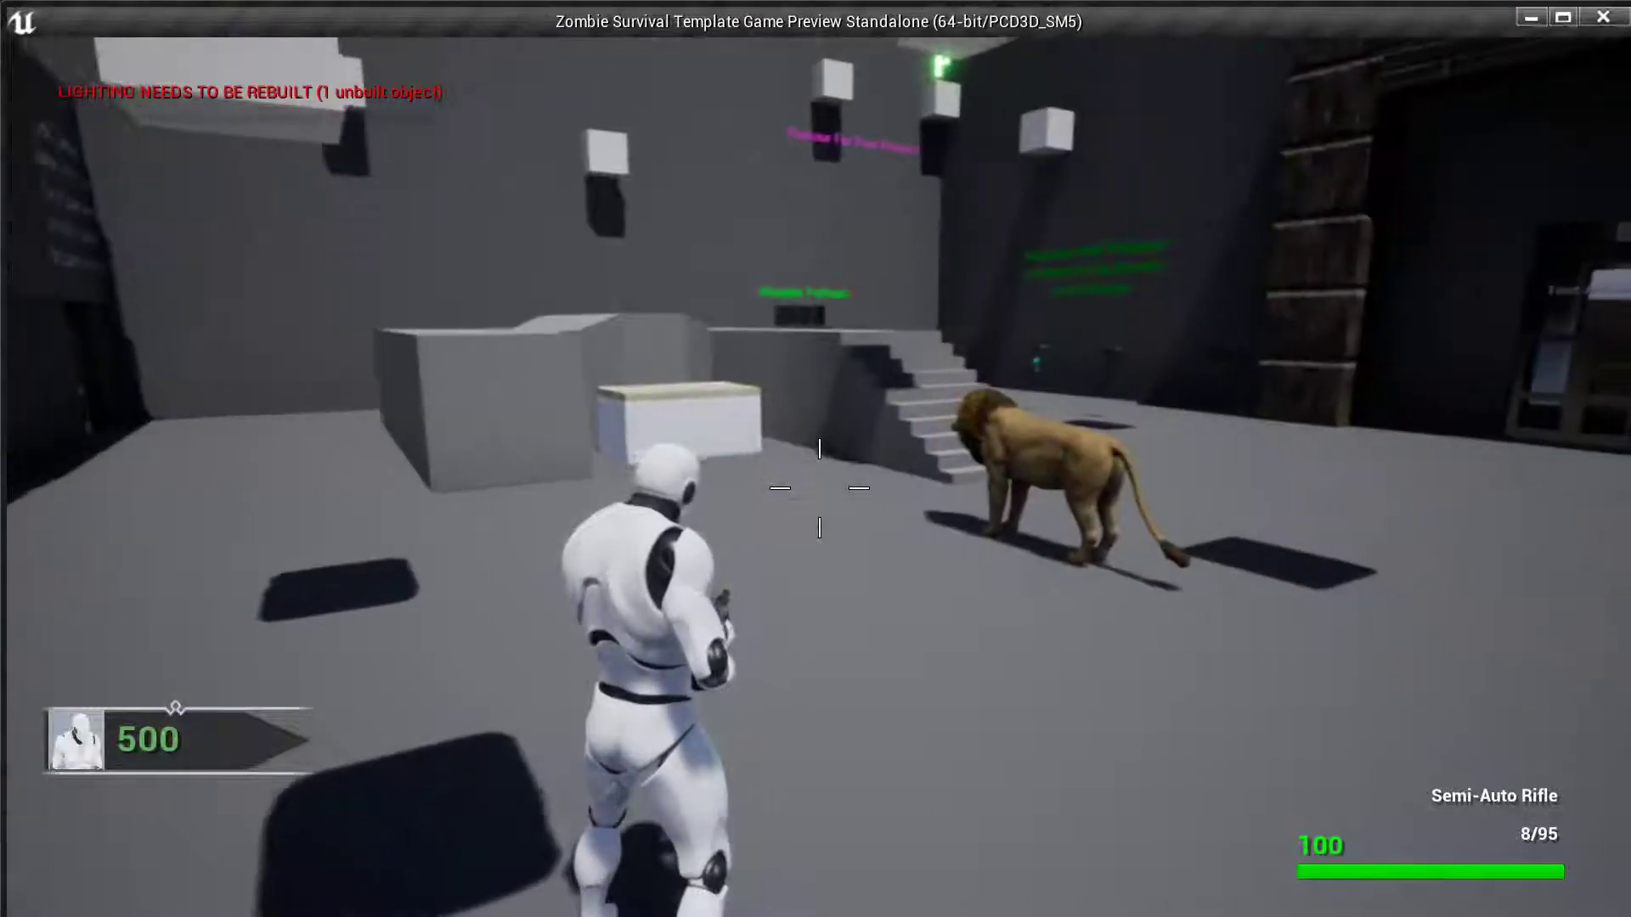
Step: End the test play, set the Anim Class of LionCharacter's mesh to LionAnimBP, and compile and save the Blueprint
key(w)
key(Escape)
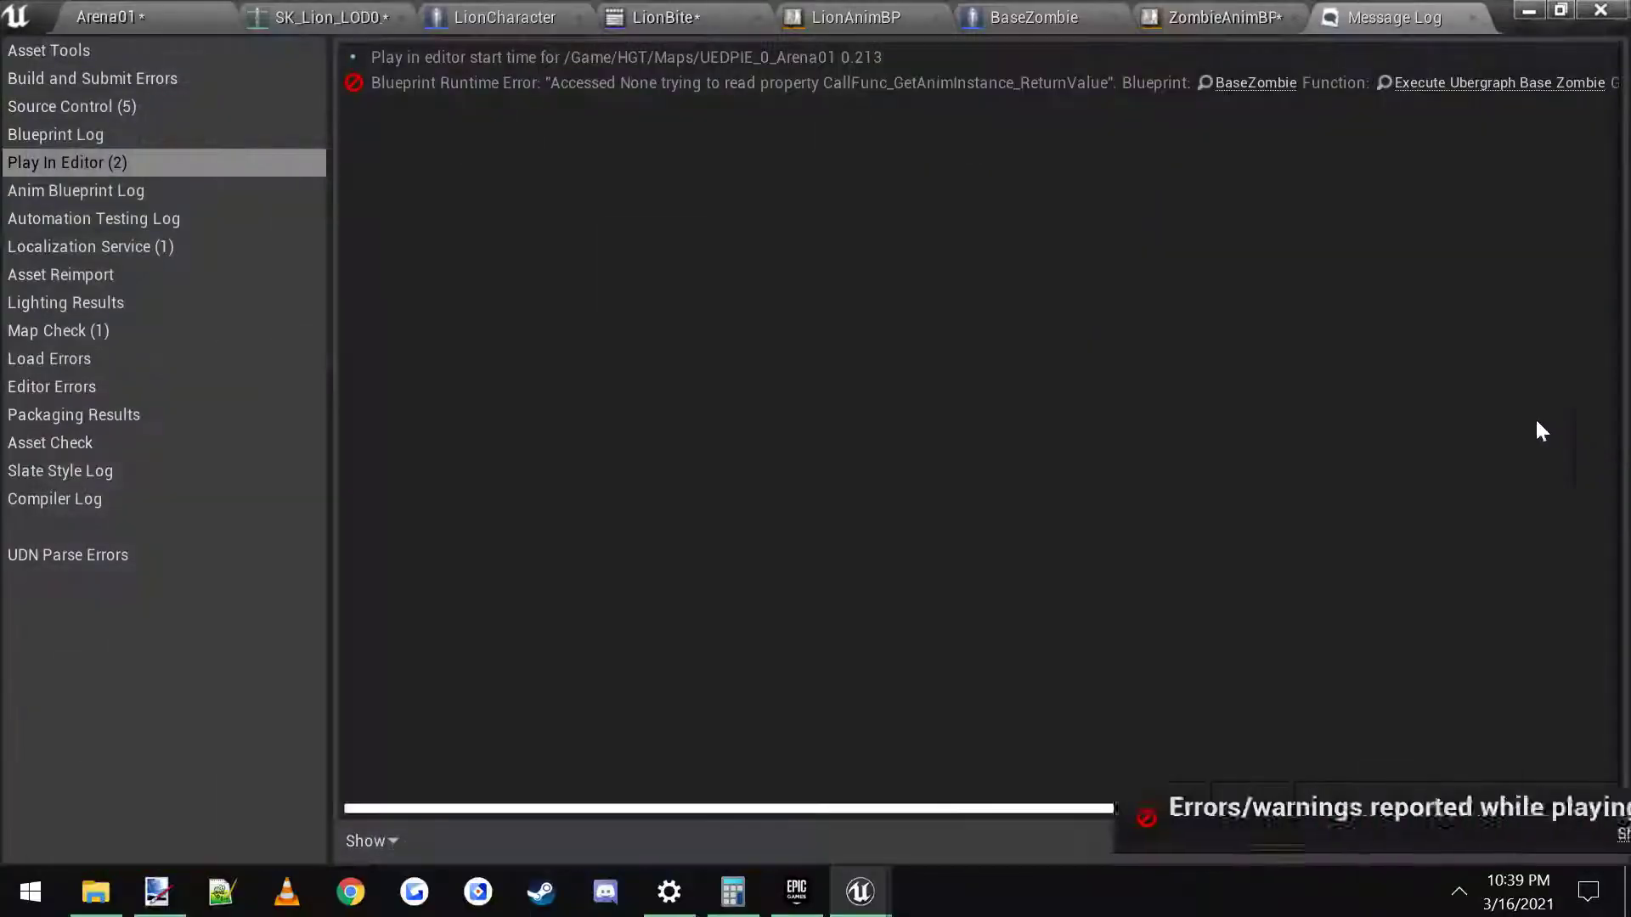
click(505, 17)
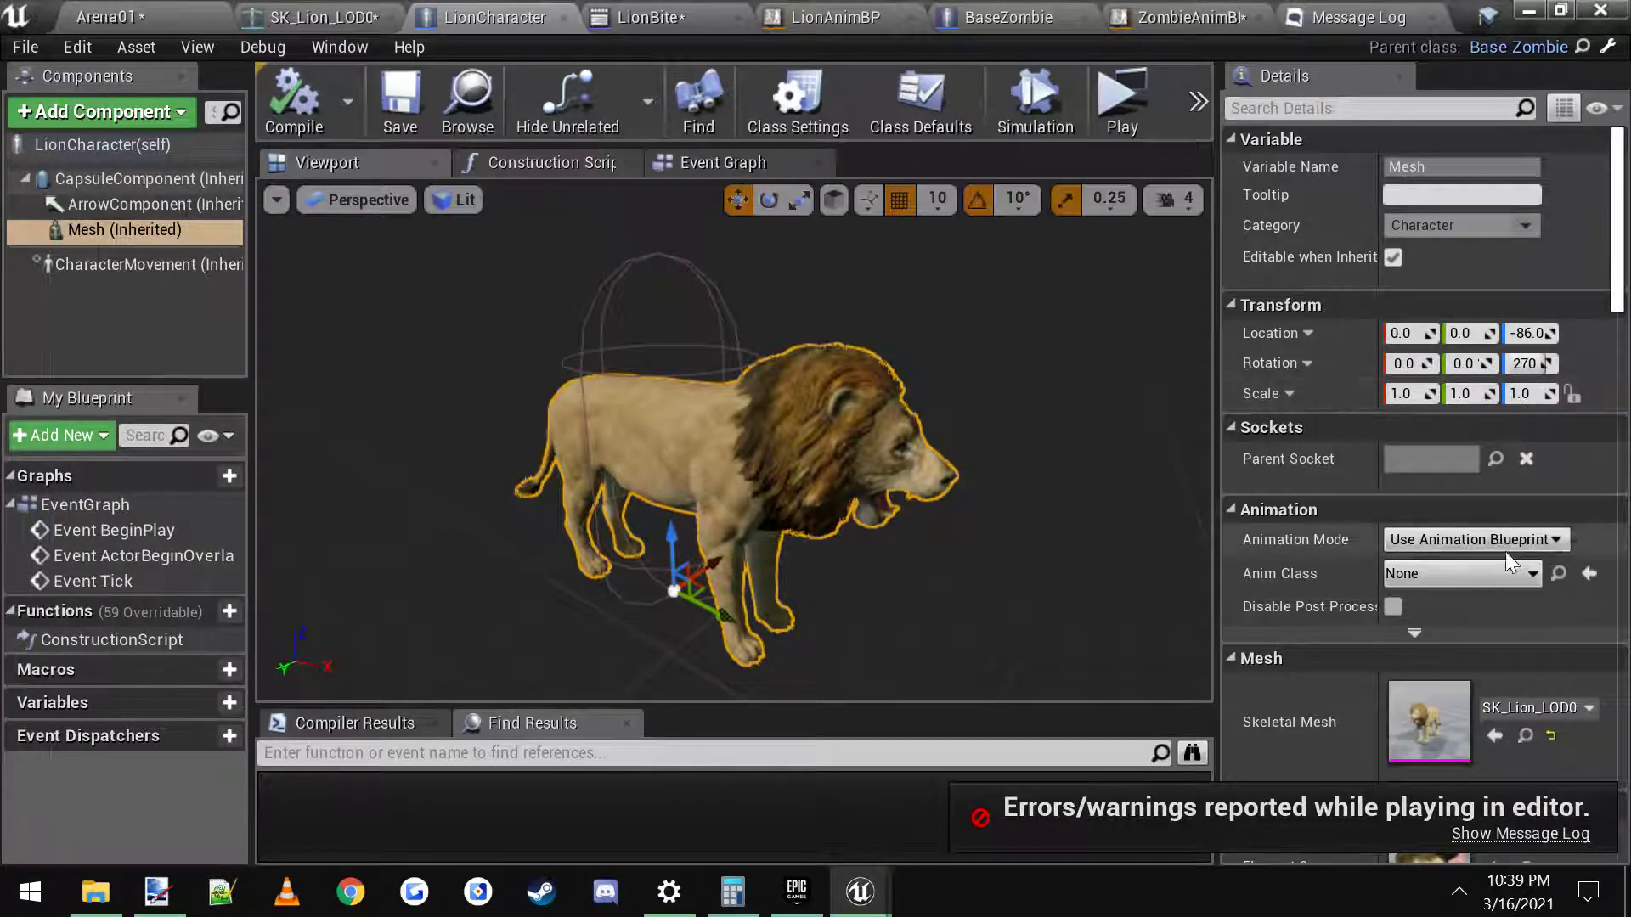
click(1464, 564)
click(1503, 575)
text(lion)
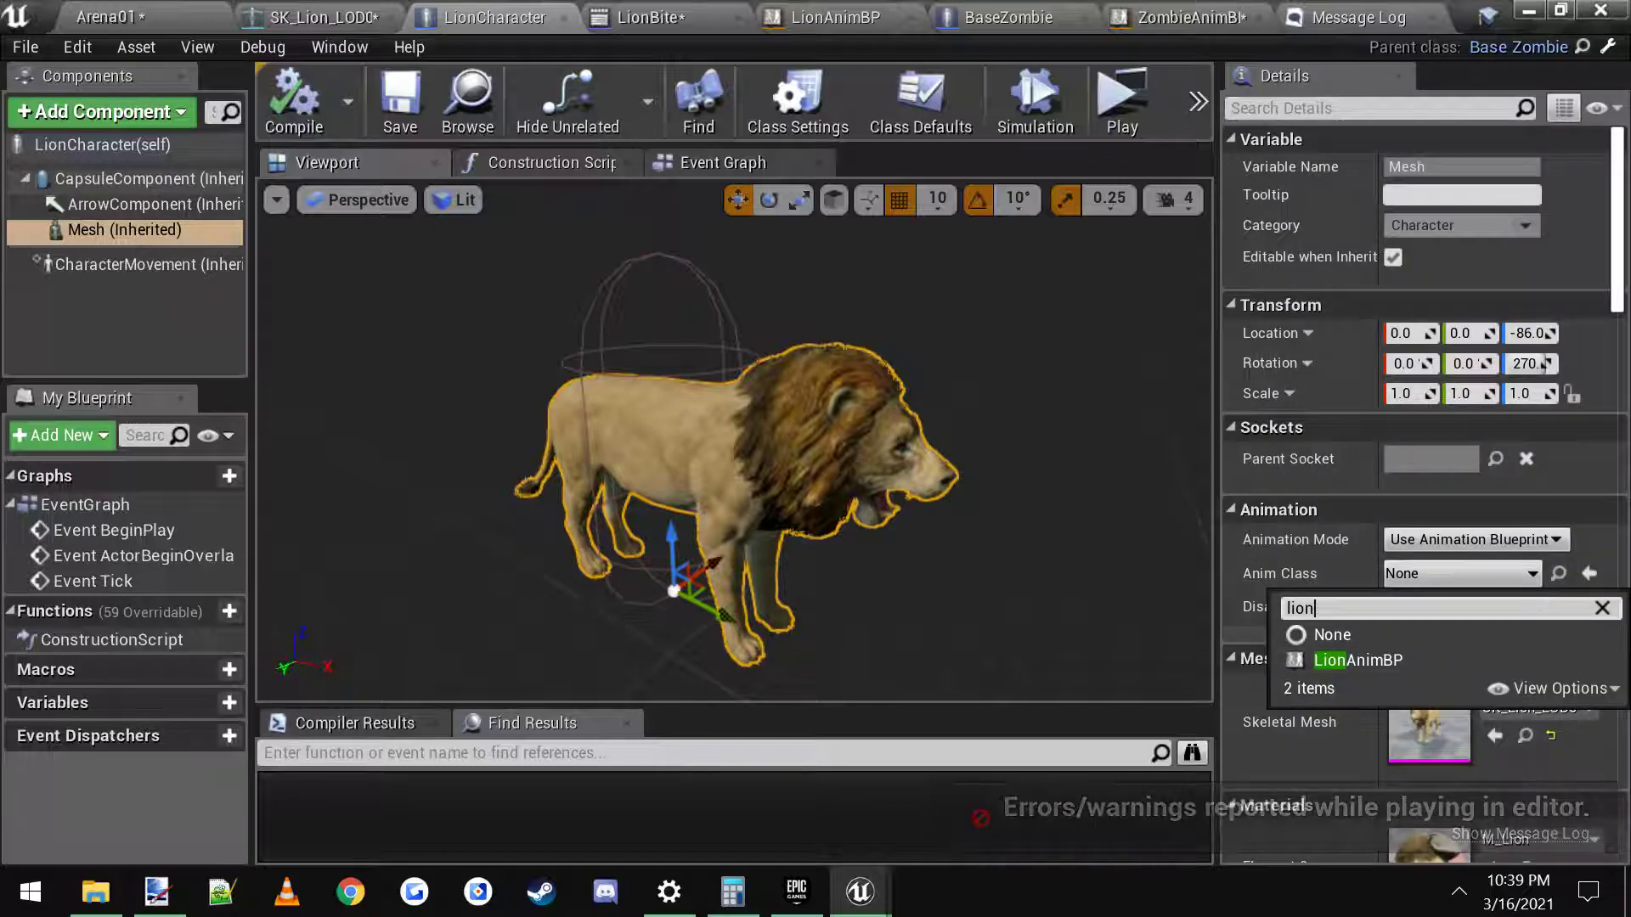
click(1385, 663)
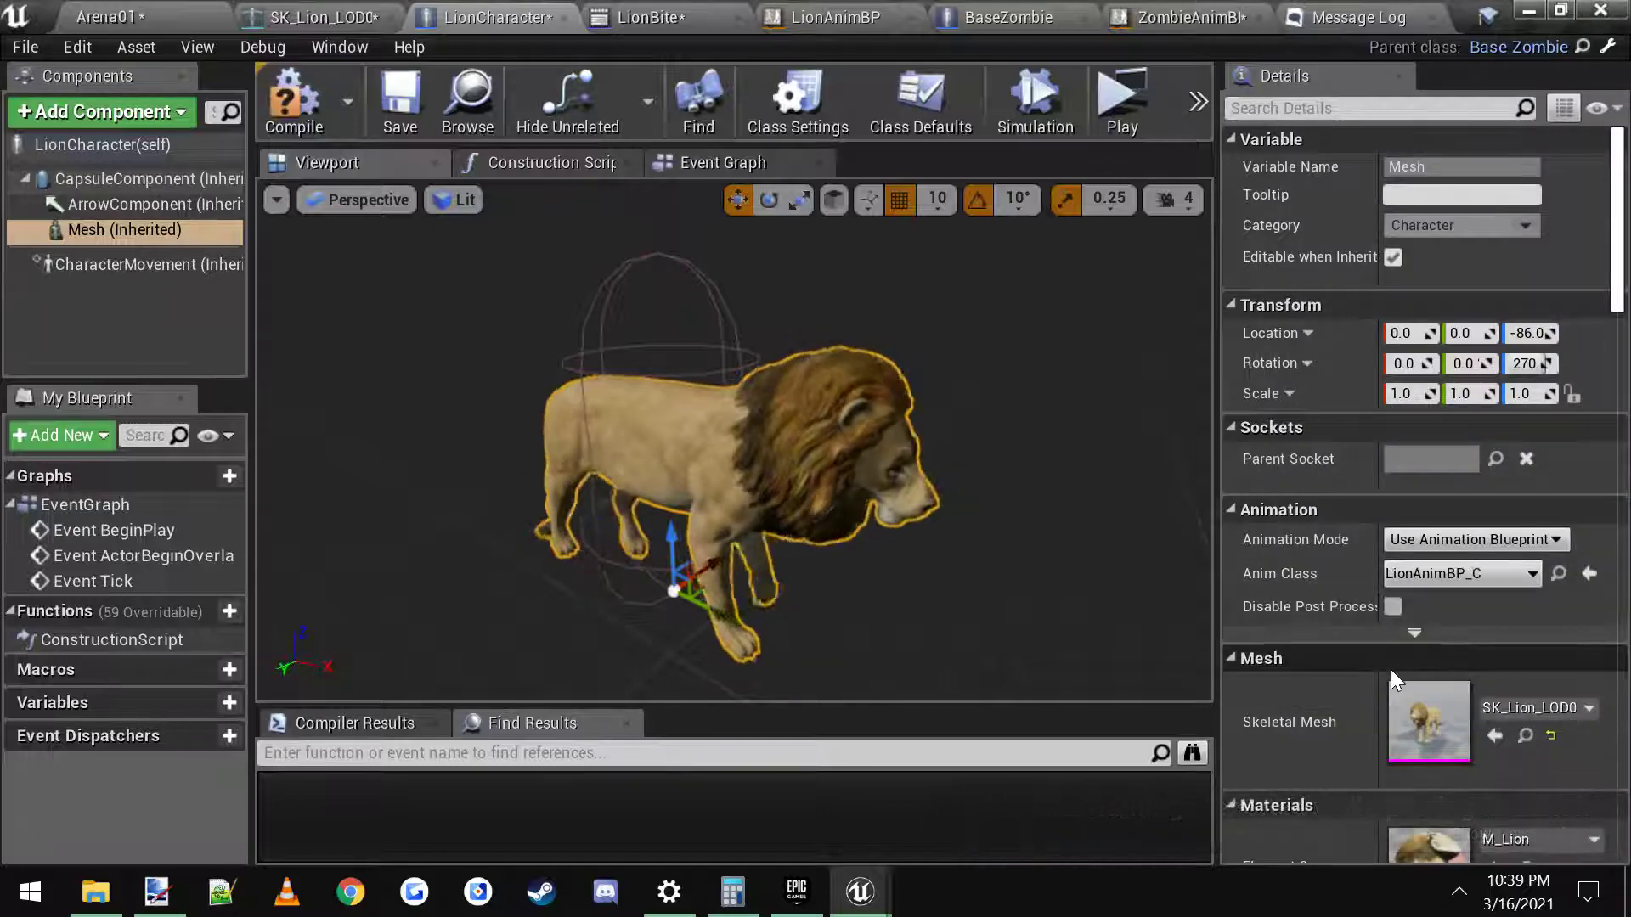
click(400, 125)
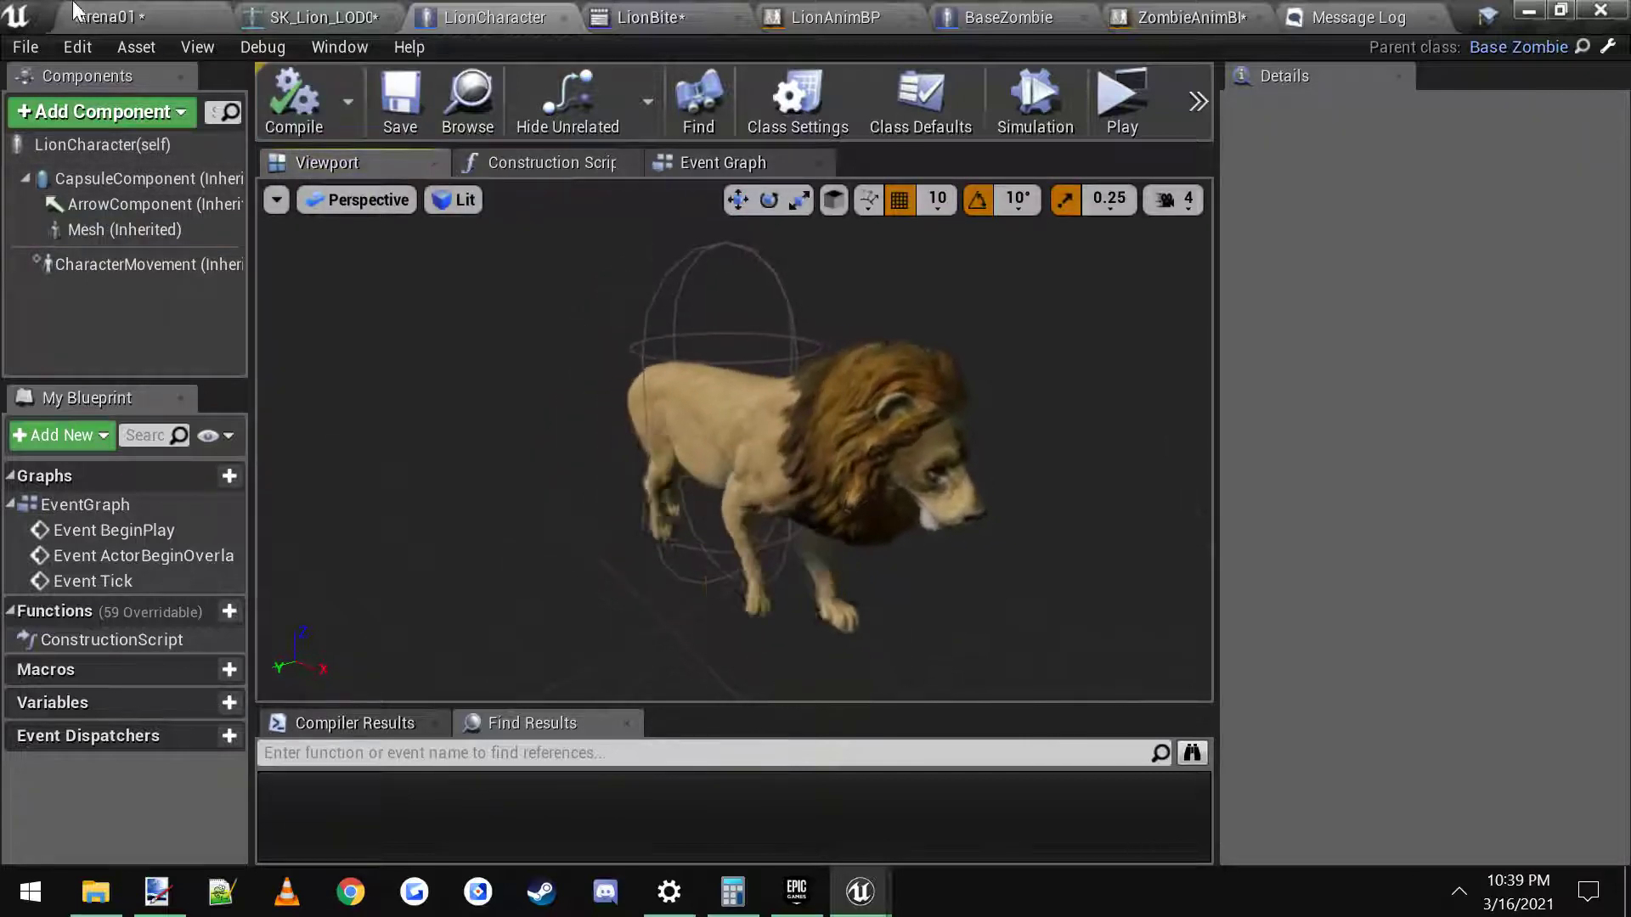
Step: Play Arena01, move the player around the lion to test its walking and attack, and end the play session
click(864, 111)
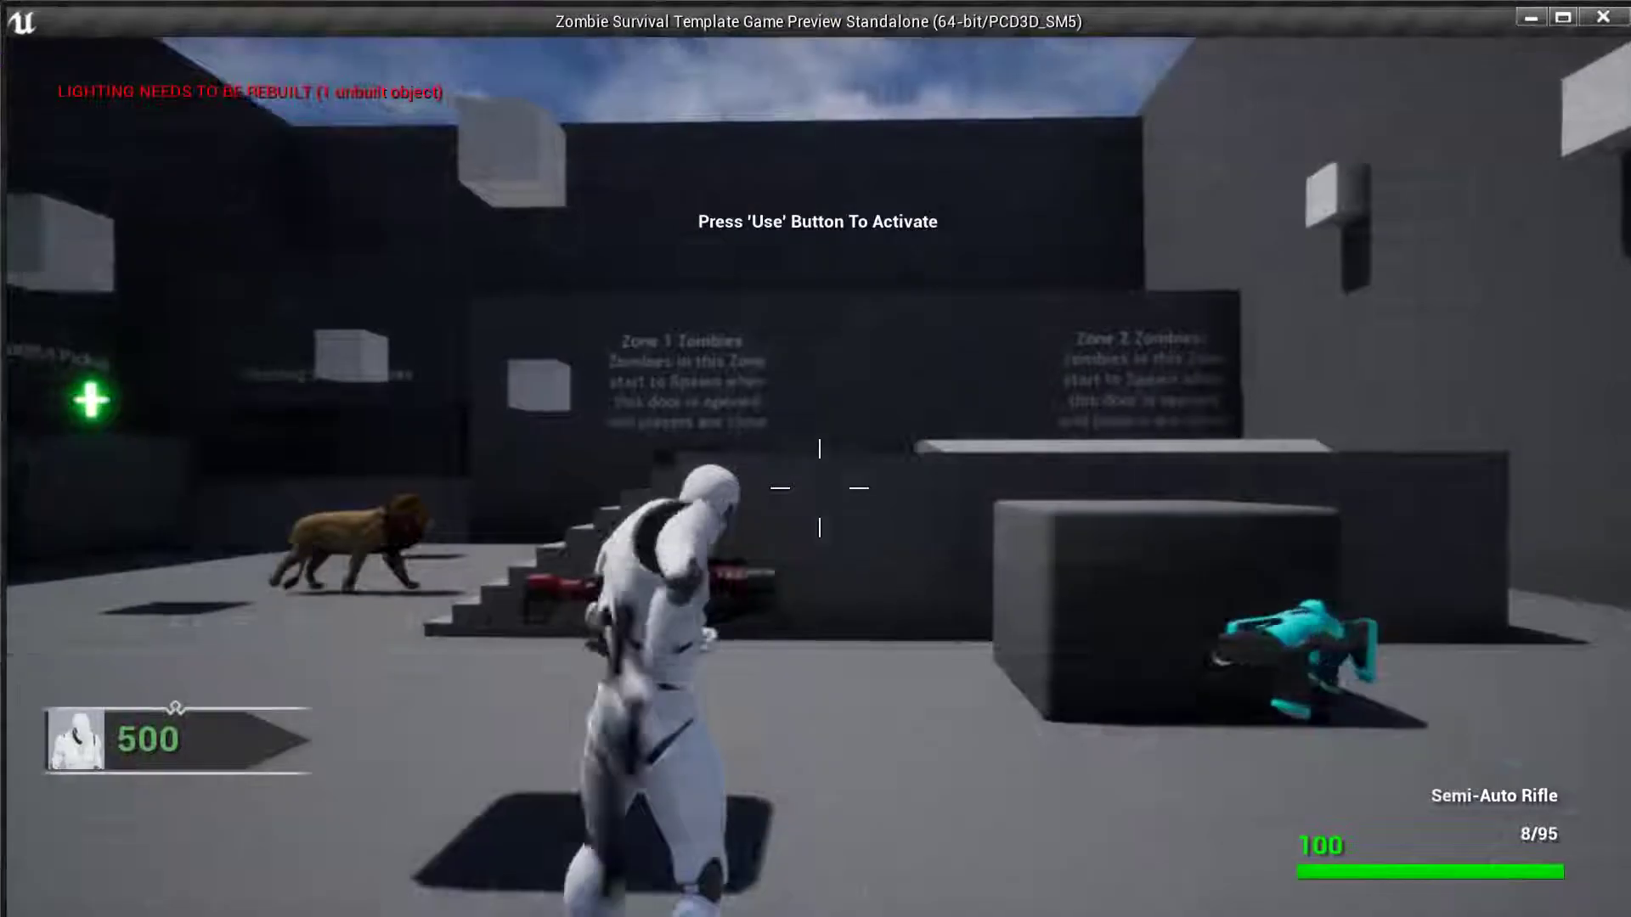
right_click(819, 488)
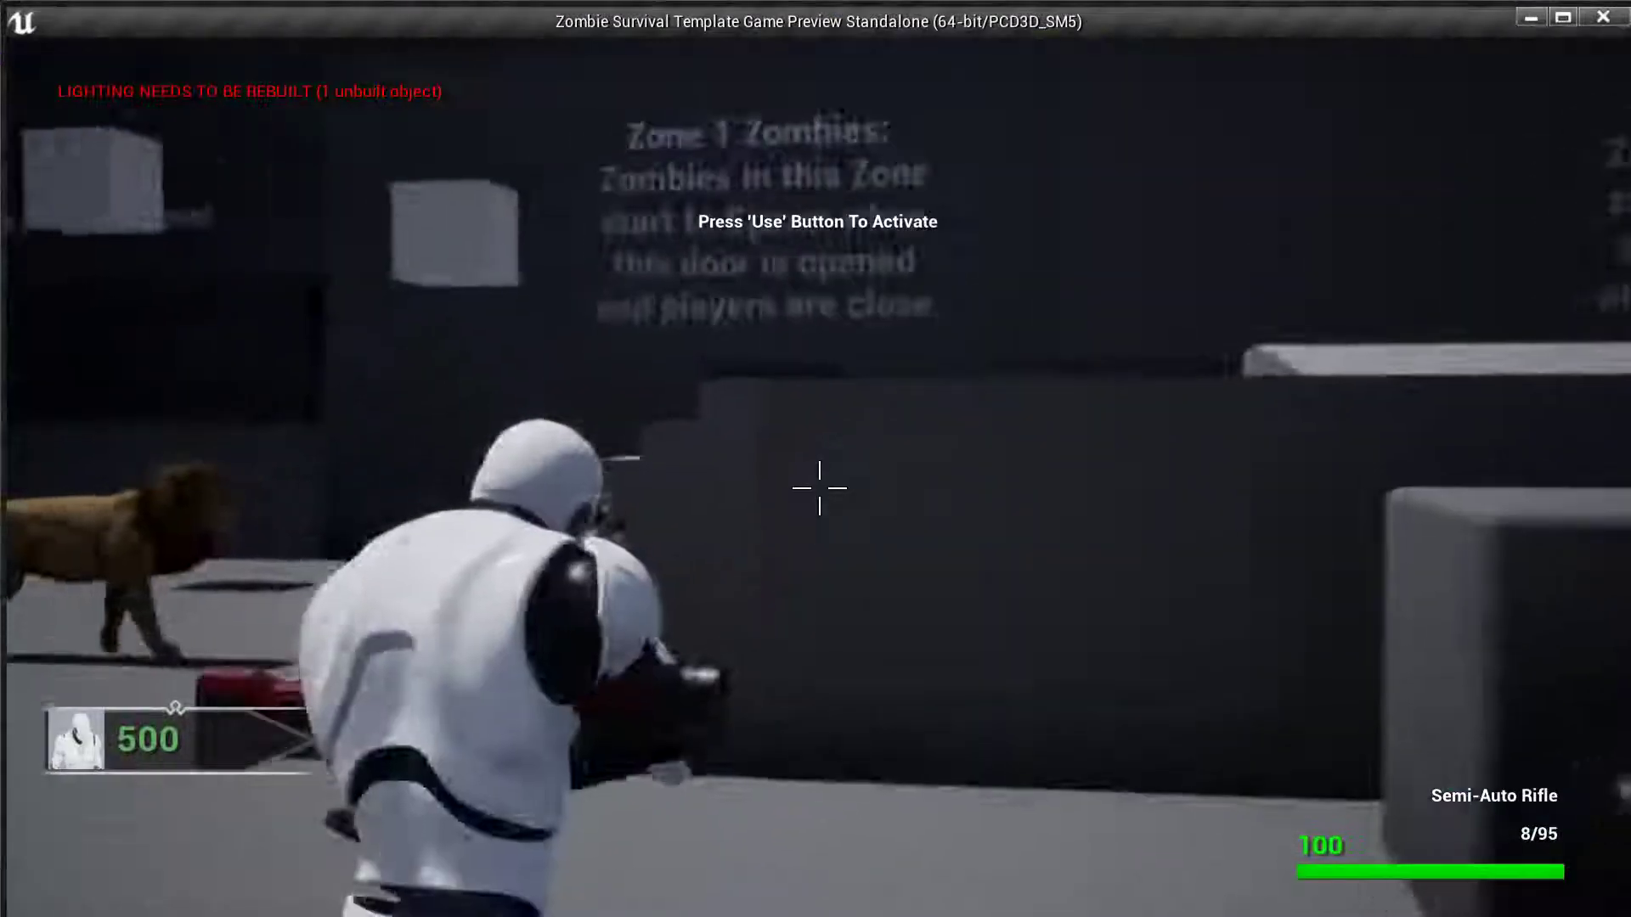
key(w)
key(w)
right_click(819, 488)
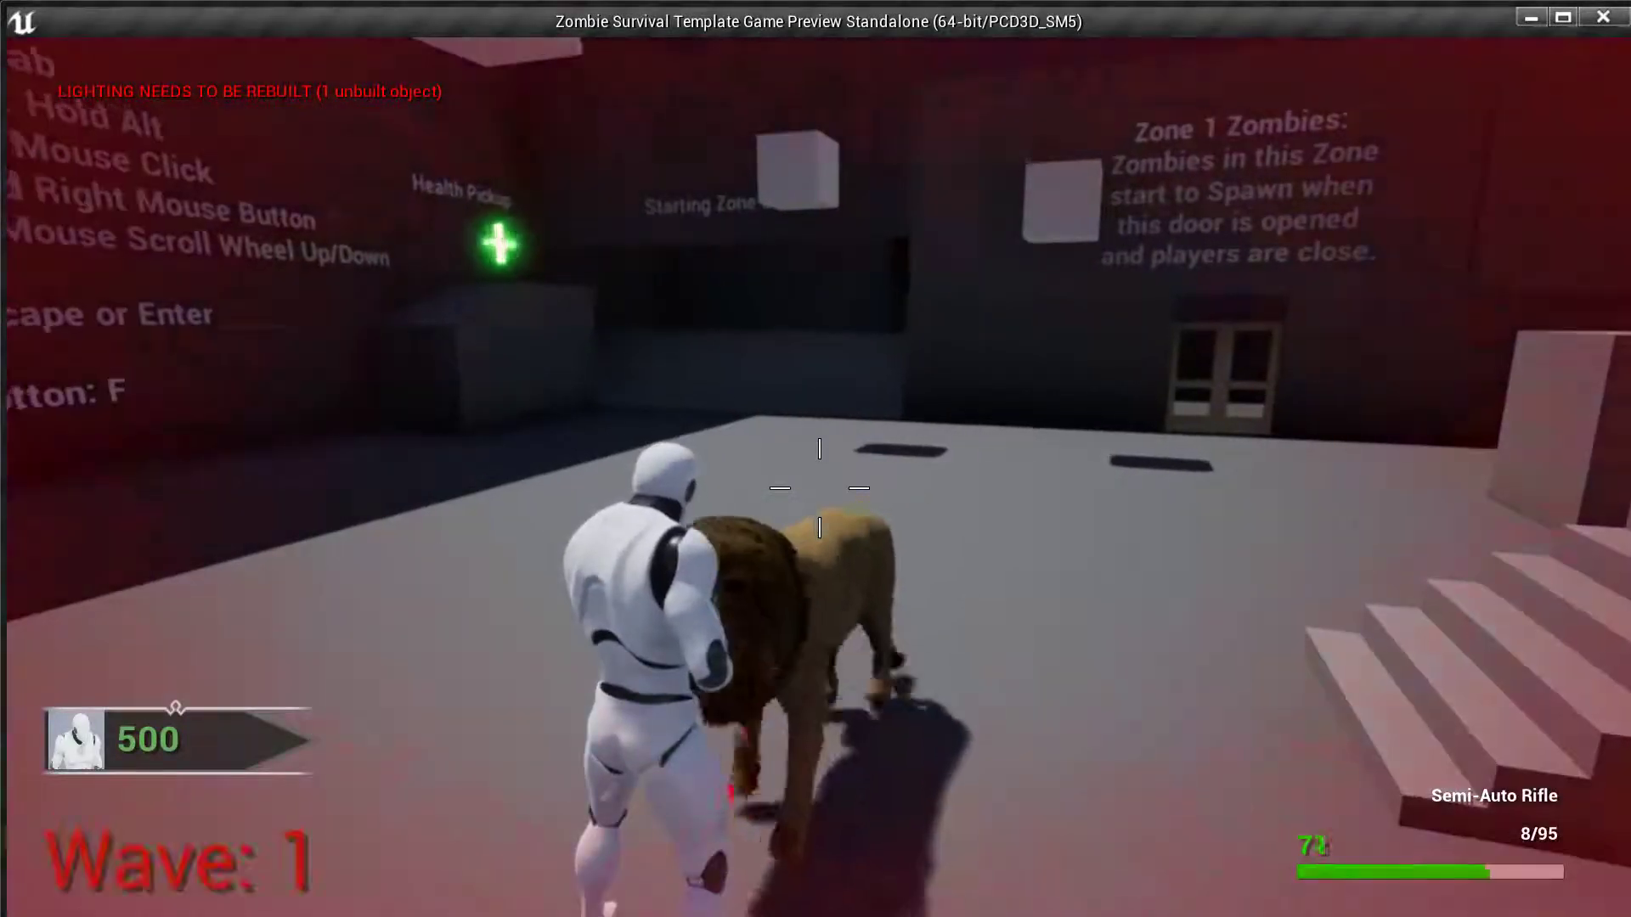
key(s)
key(s)
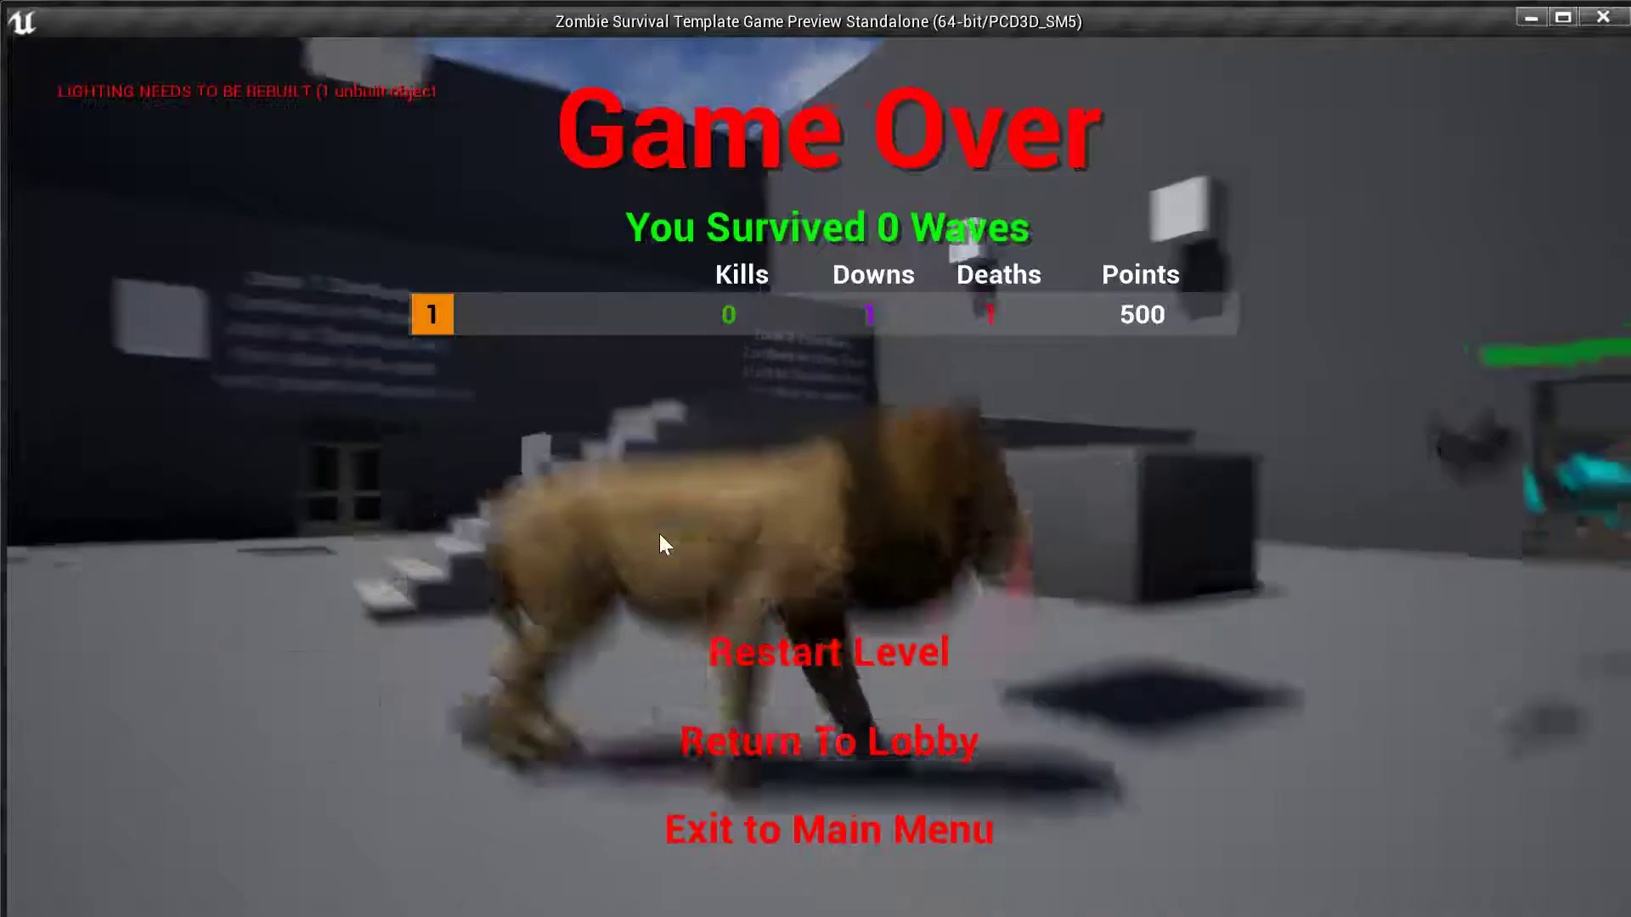
key(Escape)
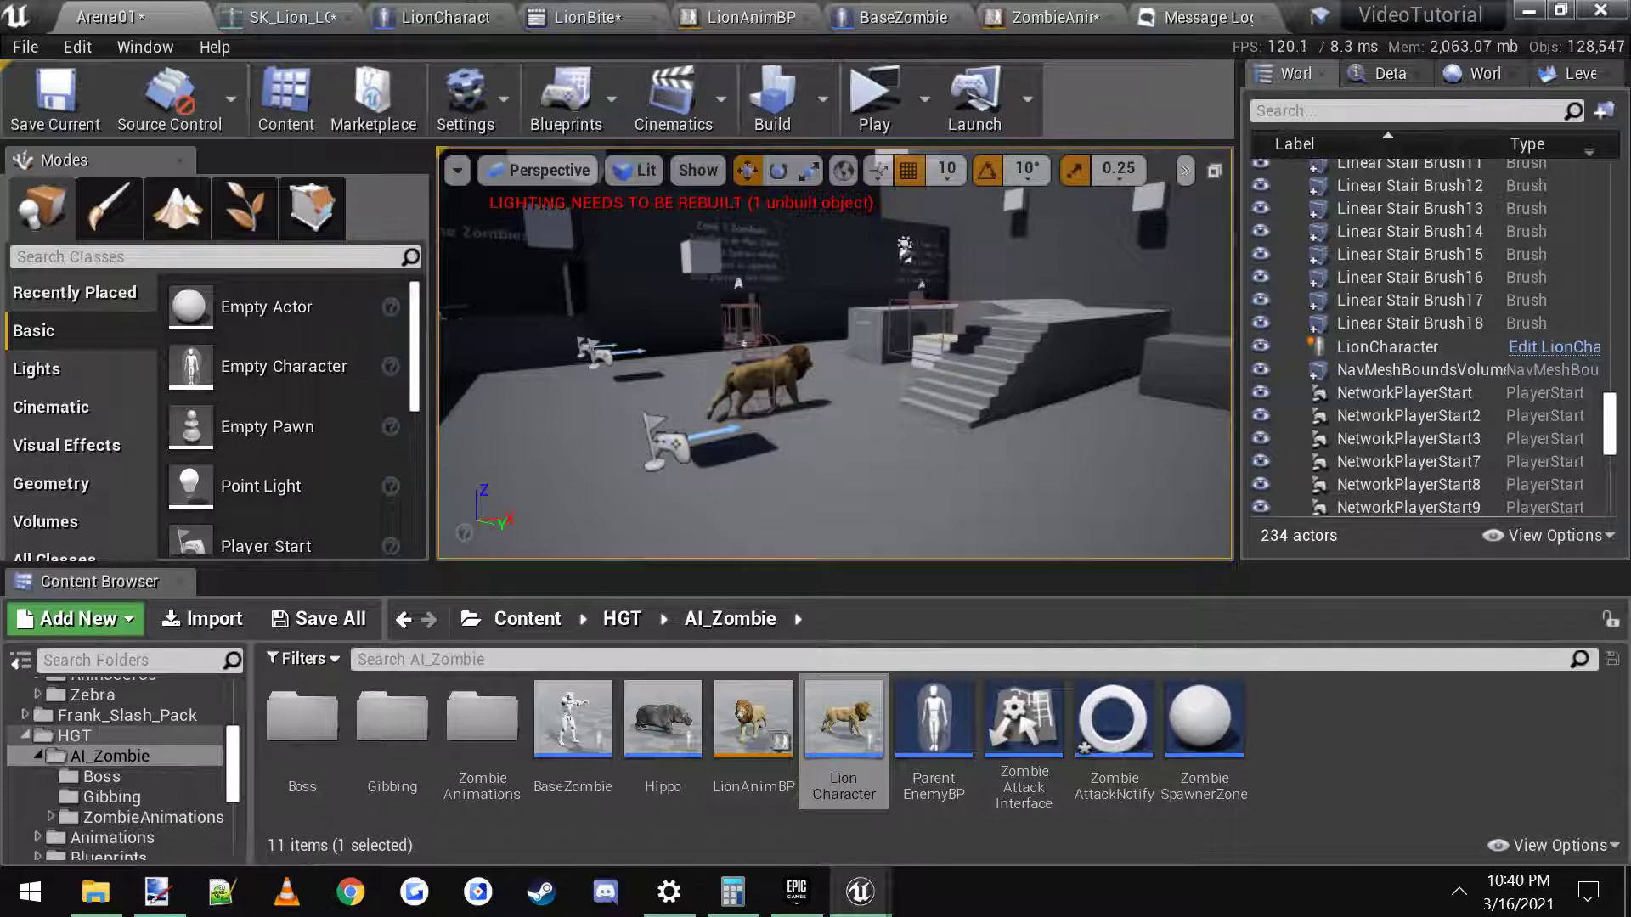
Step: Examine ZombieAnimBP's Default state machine and the BaseLocamotionCache nodes that feed its Layered blend per bone
click(903, 17)
click(823, 14)
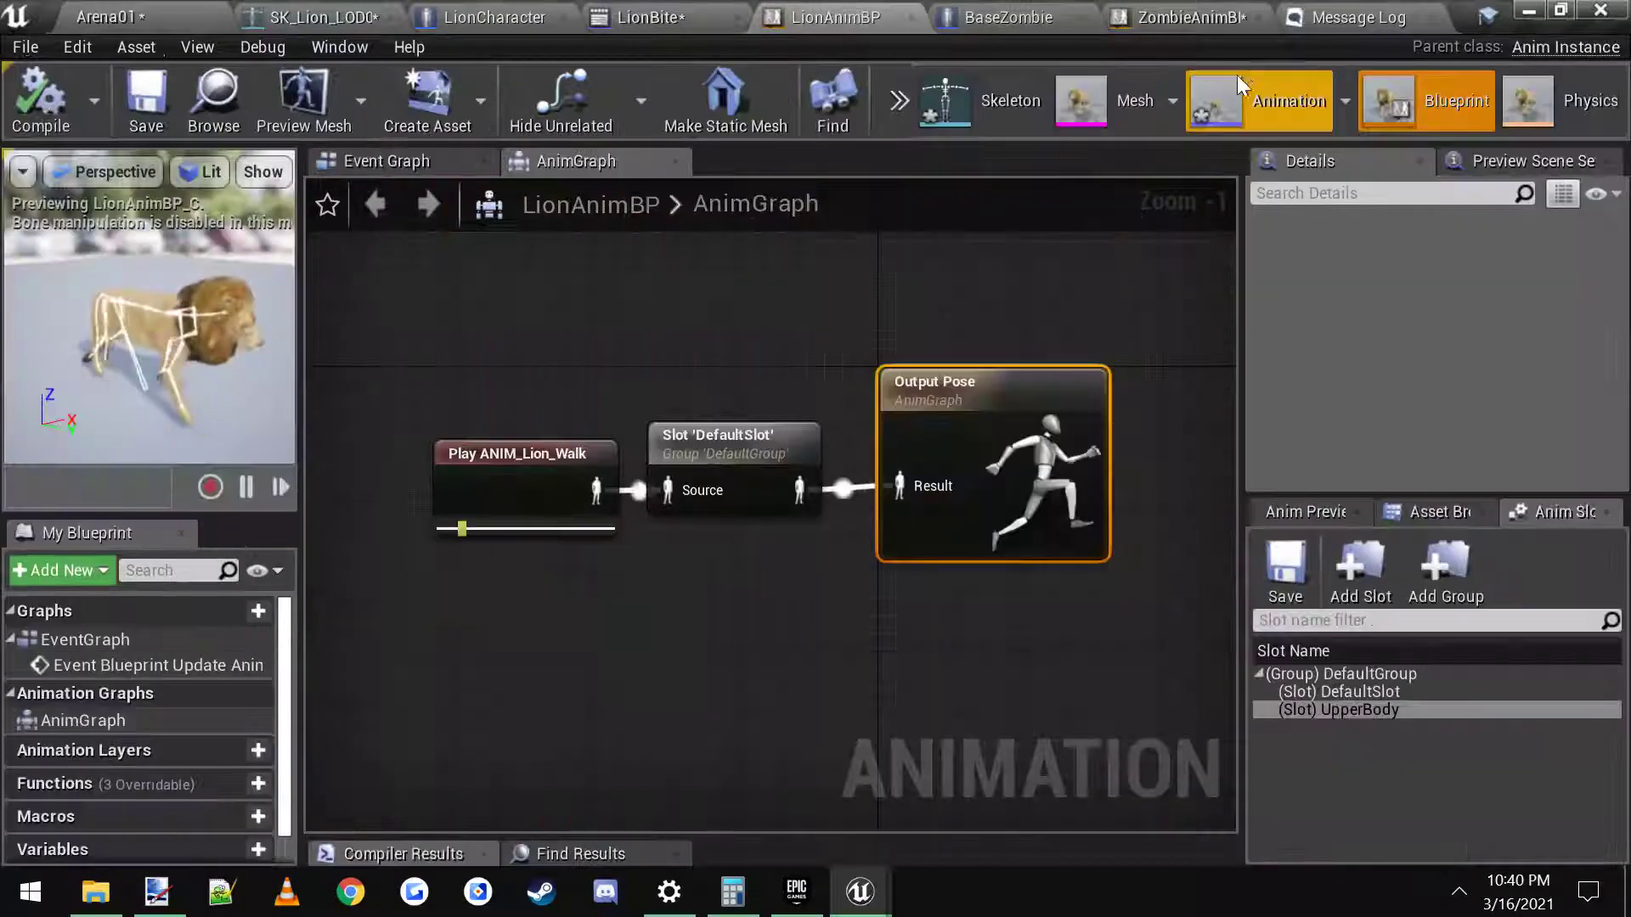
click(1195, 14)
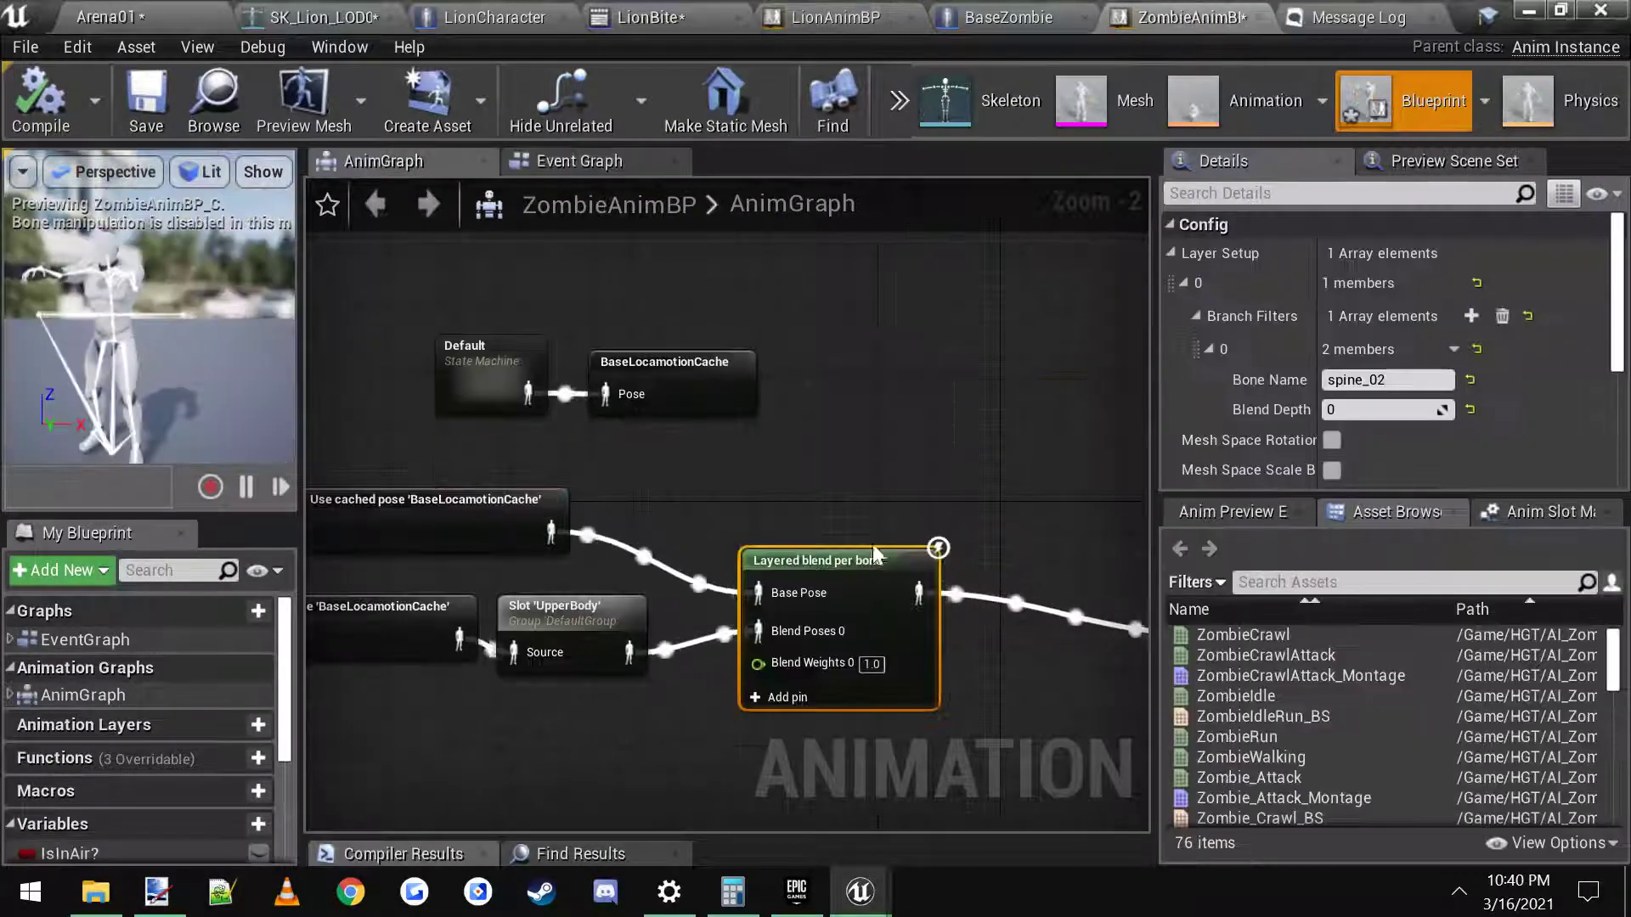
right_drag(844, 518, 910, 405)
scroll(638, 335, up, 3)
click(638, 334)
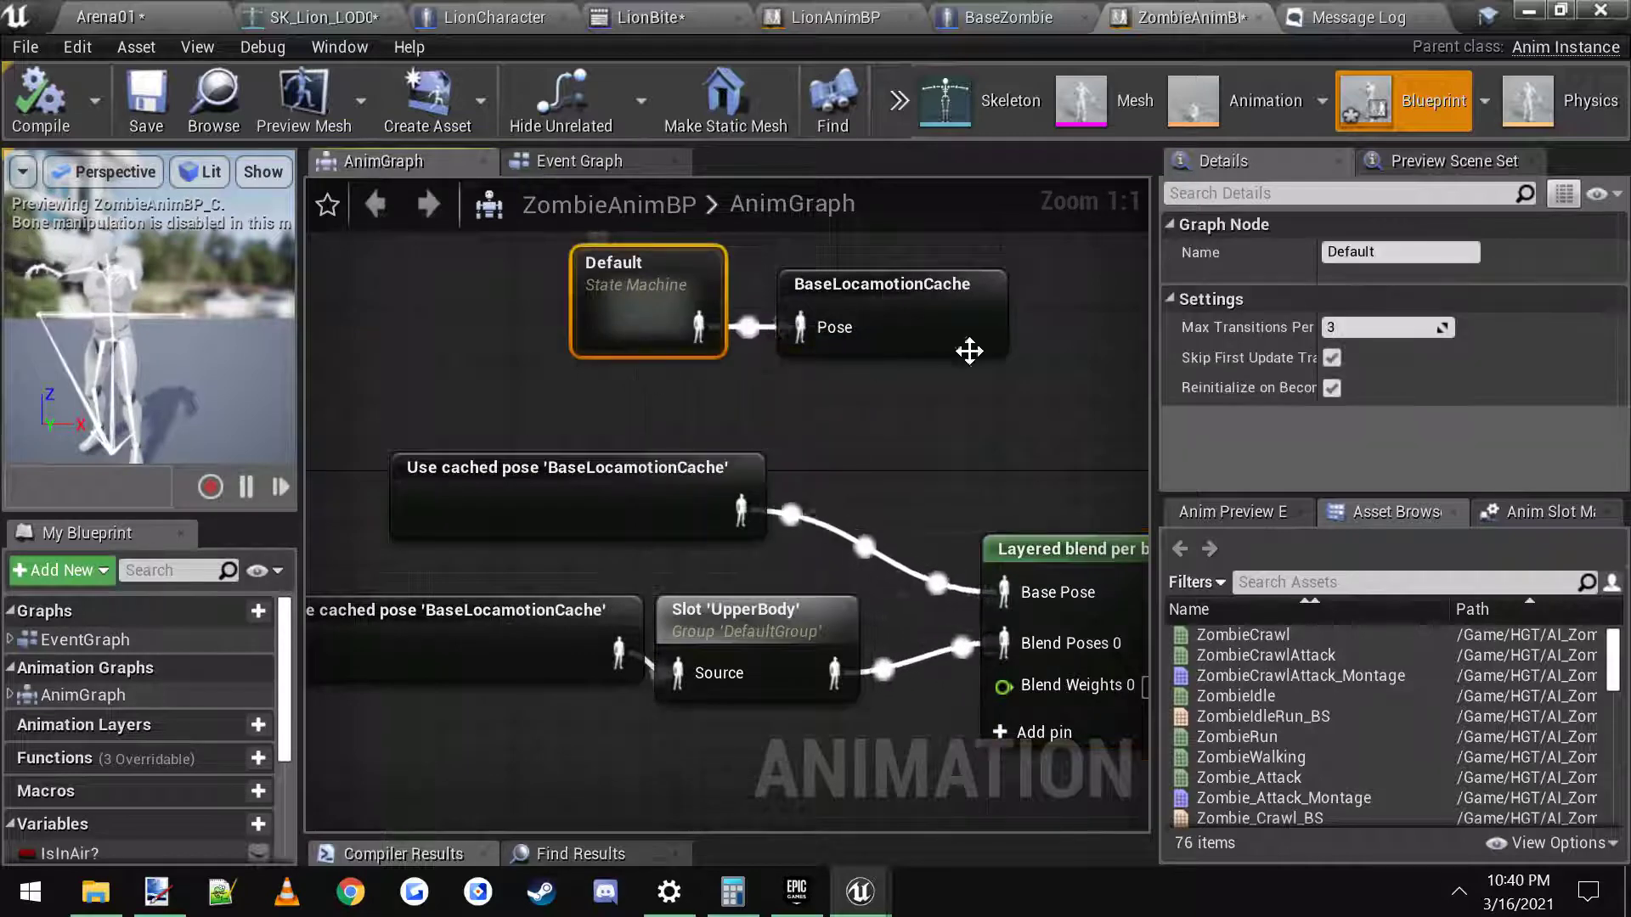
double_click(633, 294)
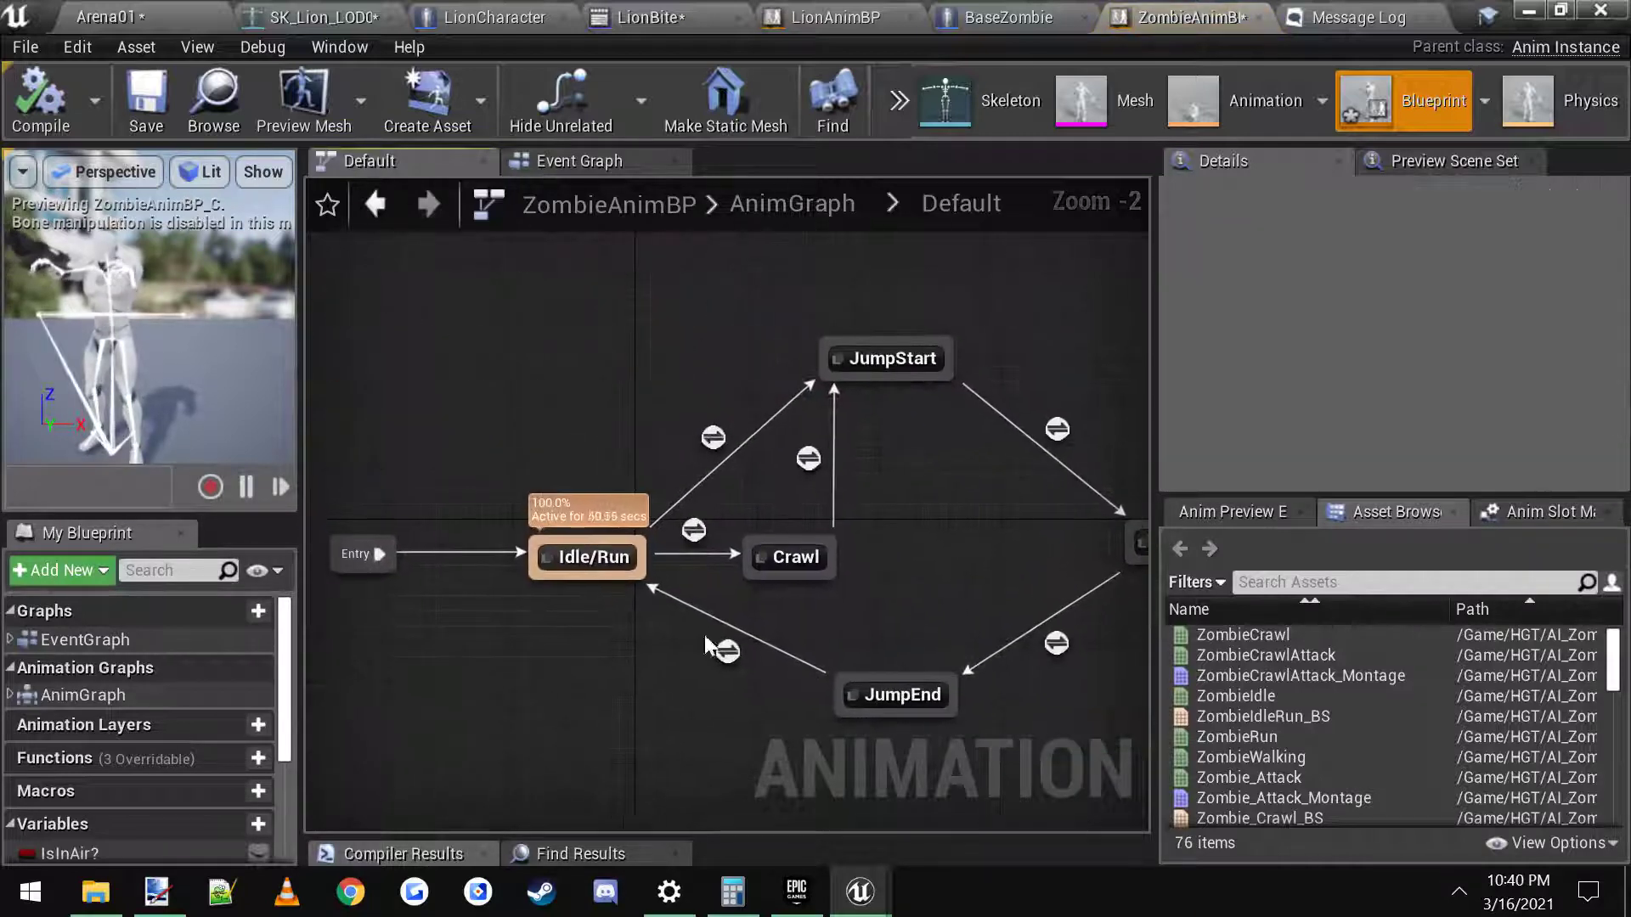
right_drag(958, 554, 878, 513)
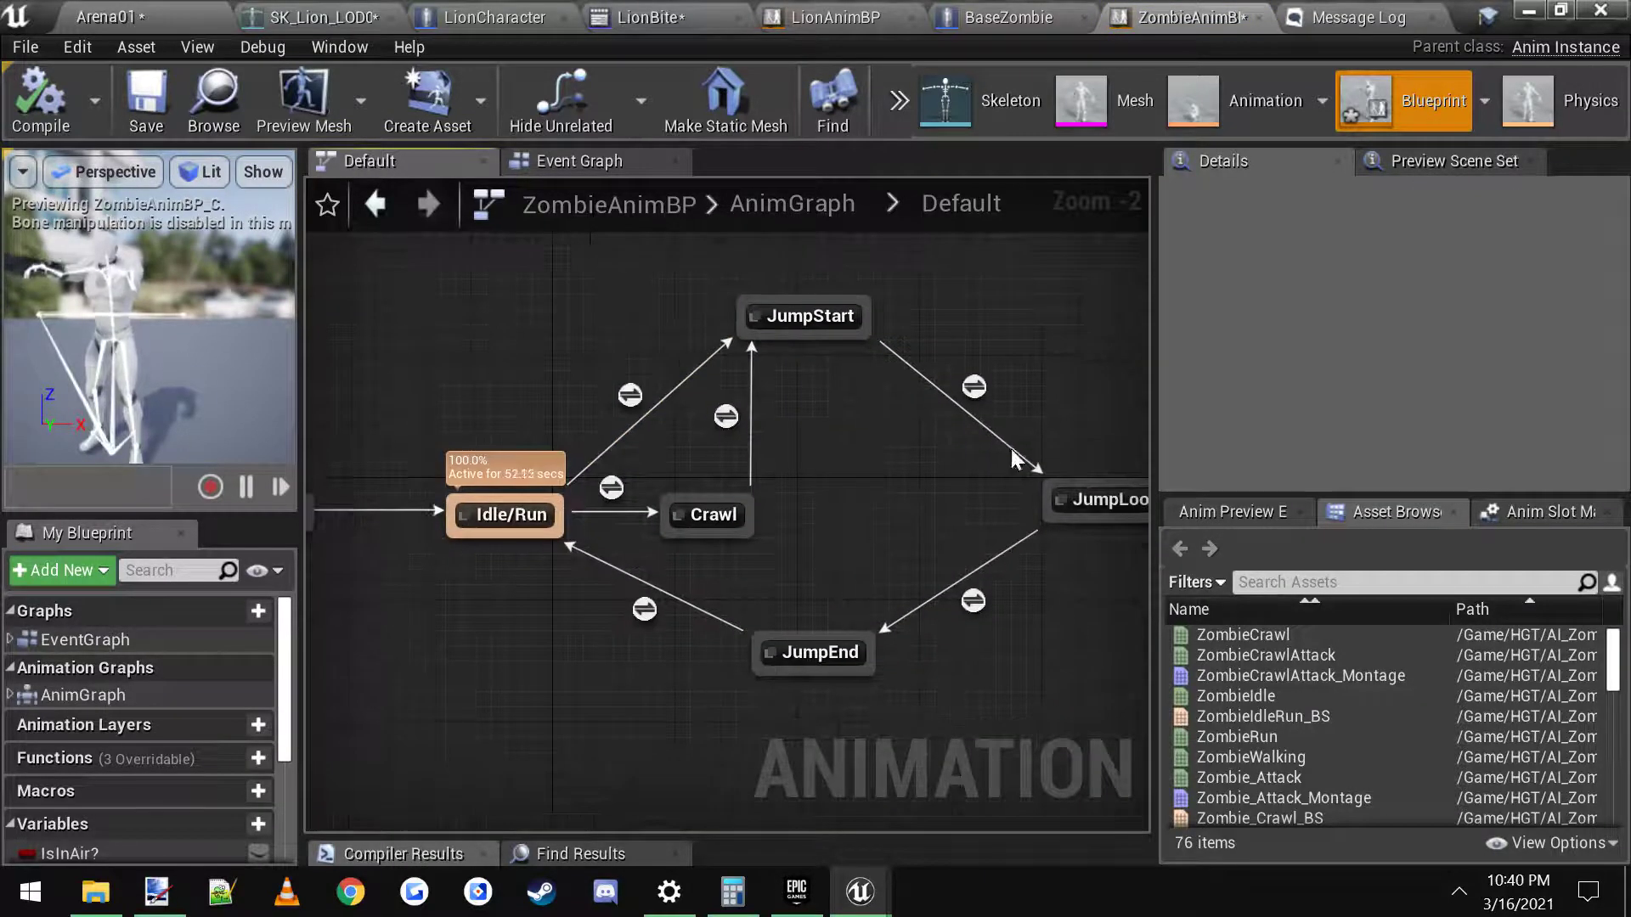
click(837, 204)
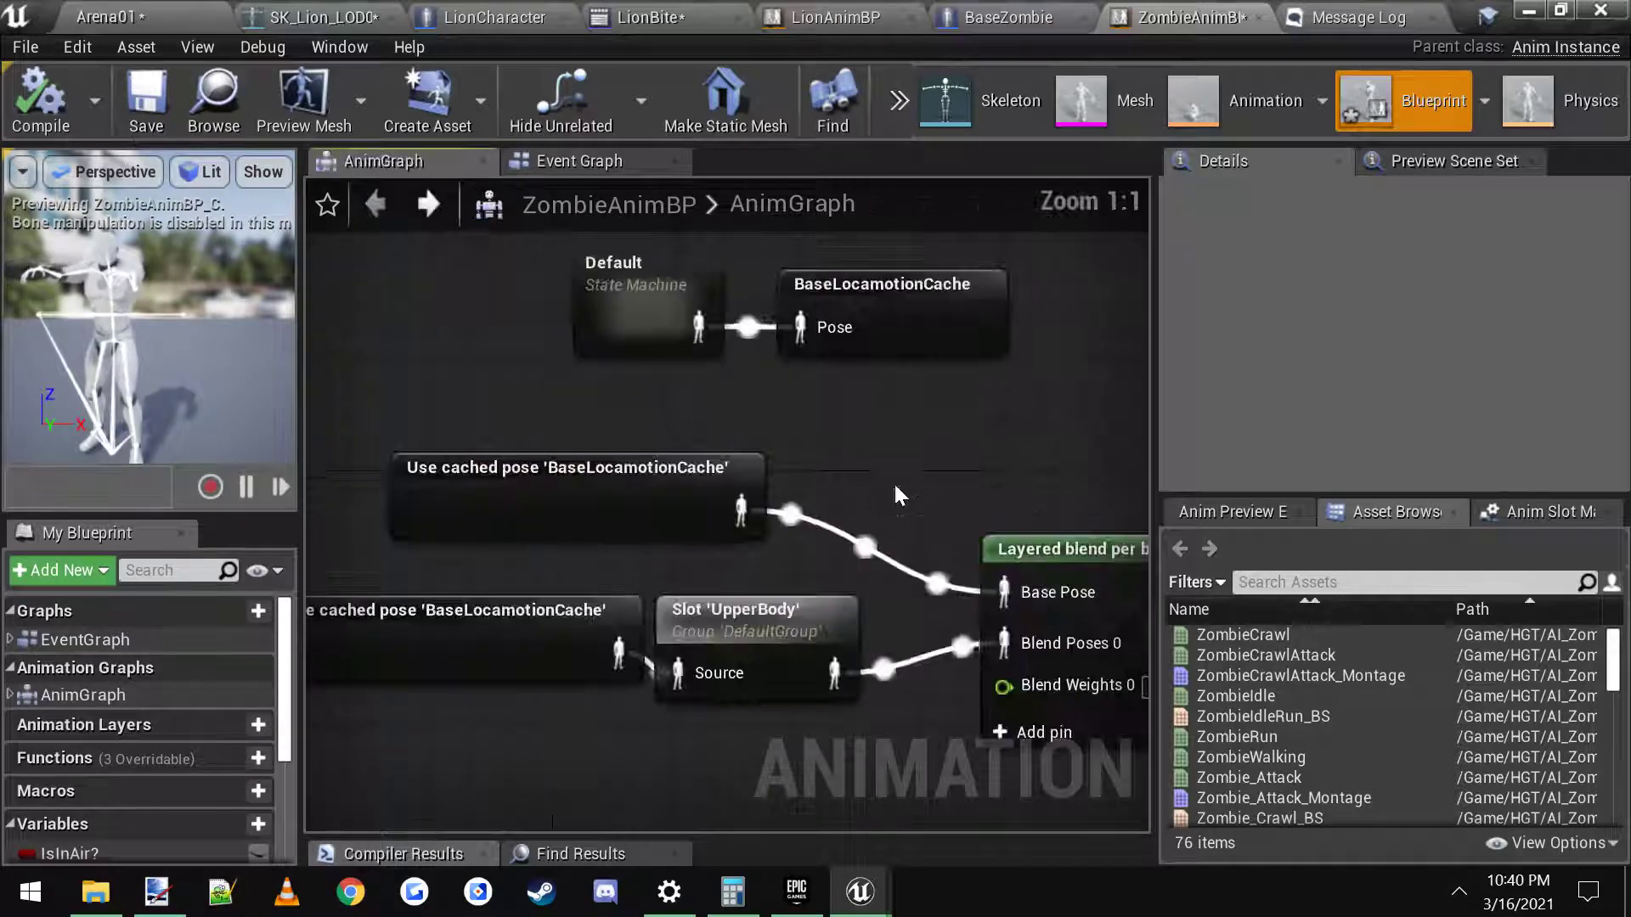
click(924, 340)
scroll(925, 320, down, 1)
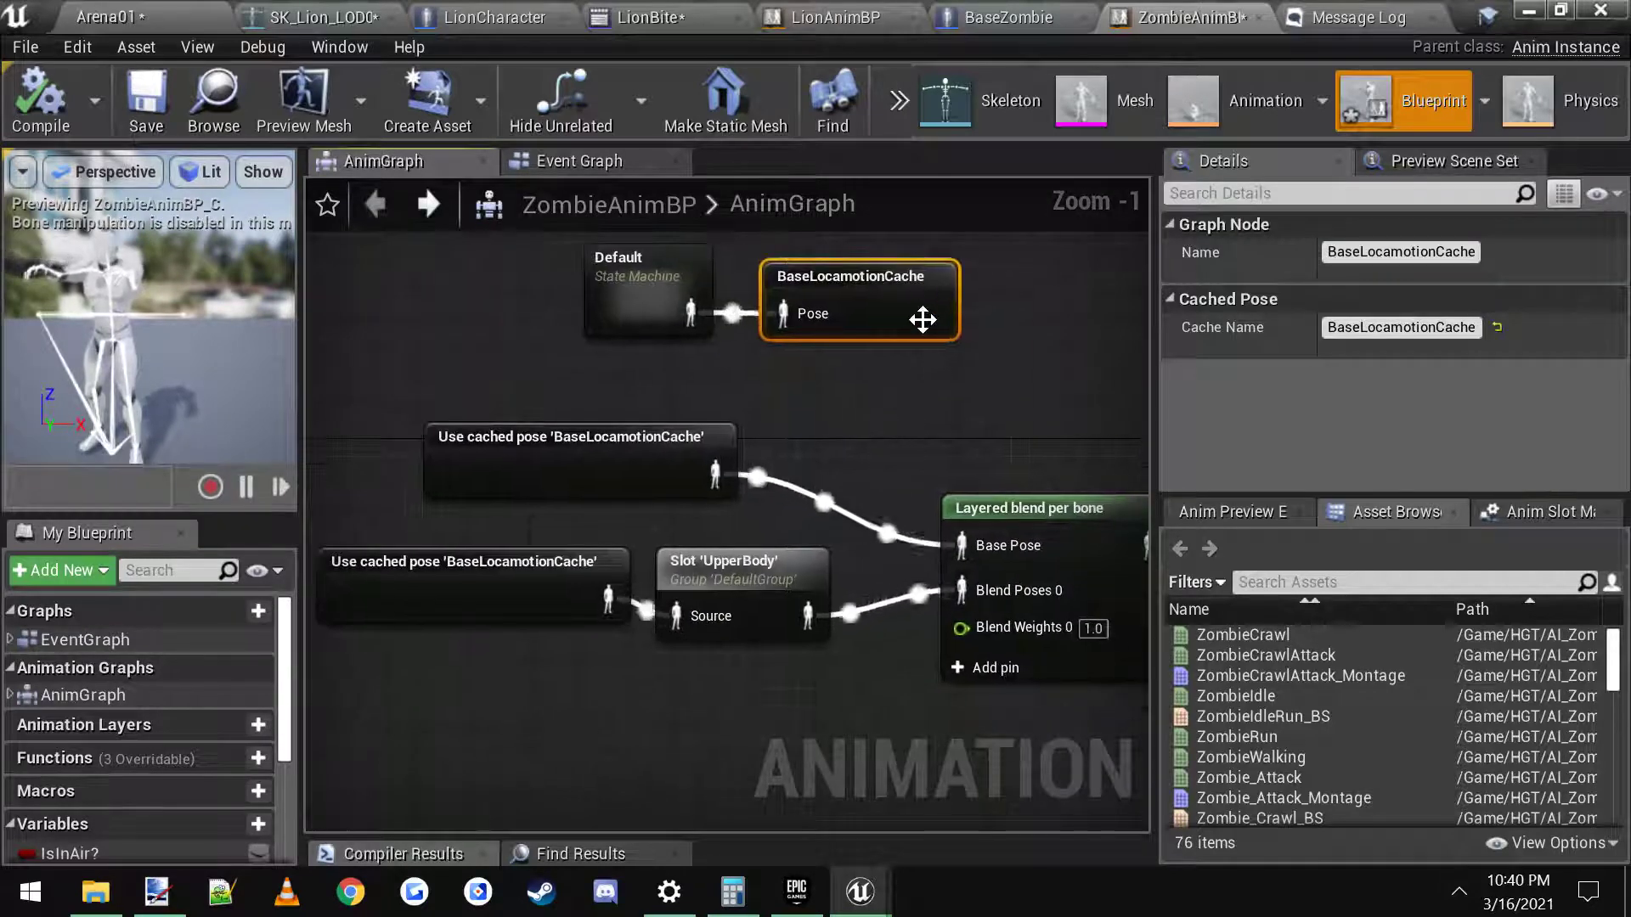
click(693, 483)
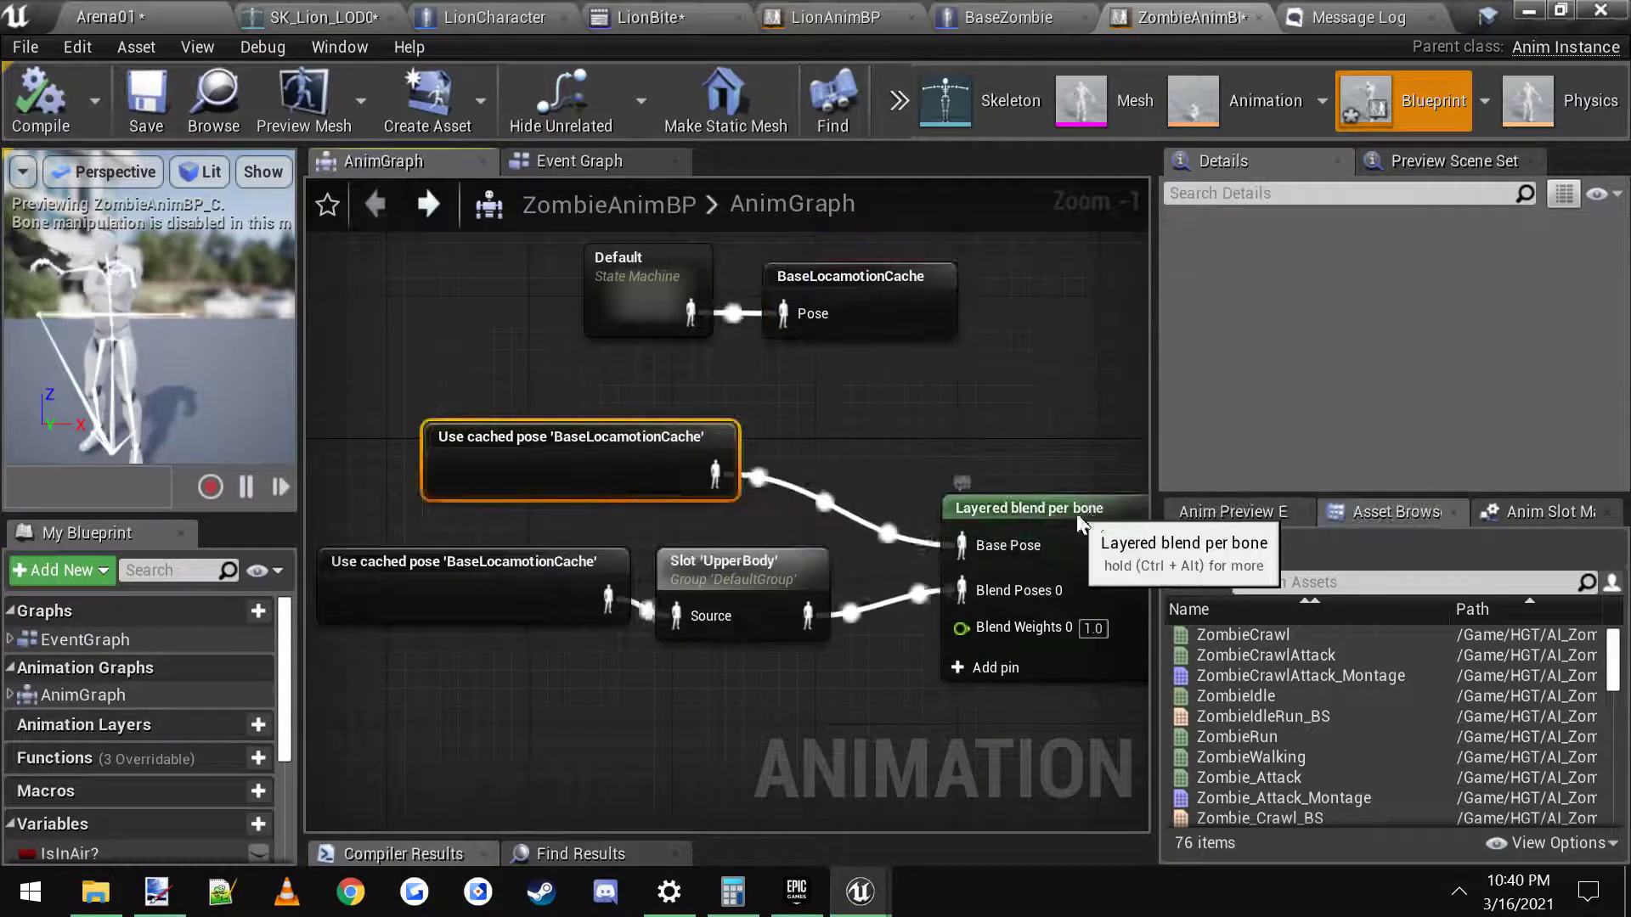
Step: Copy the Layered blend per bone node from ZombieAnimBP into the AnimGraph of LionAnimBP, below the existing nodes
click(990, 508)
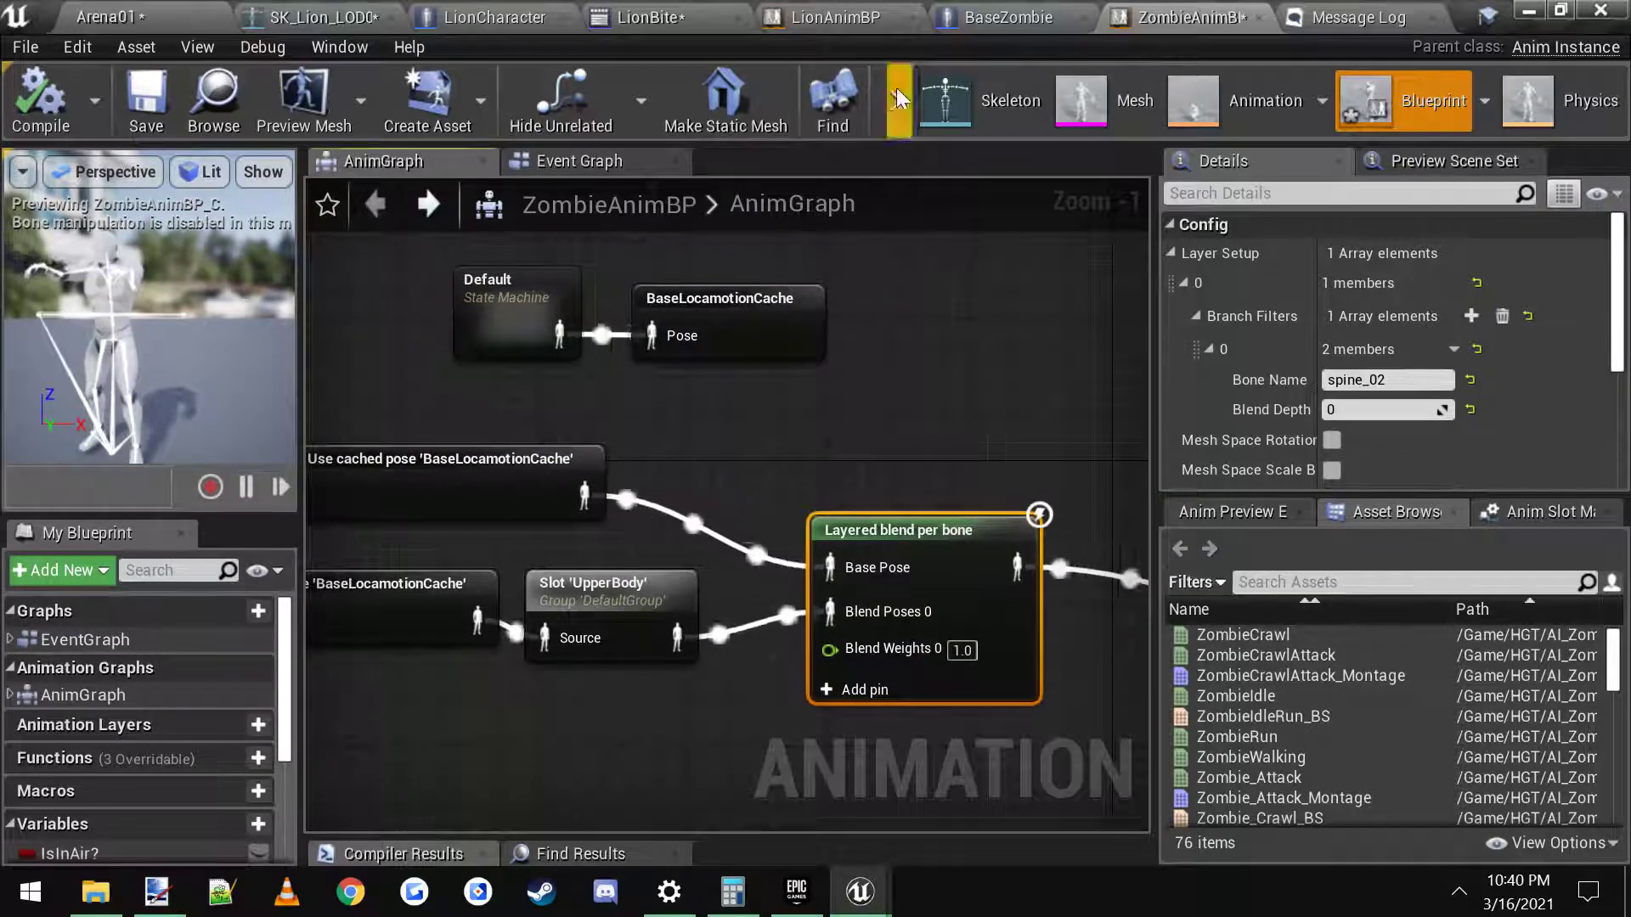
click(837, 17)
scroll(788, 628, down, 1)
click(706, 609)
key(ctrl+v)
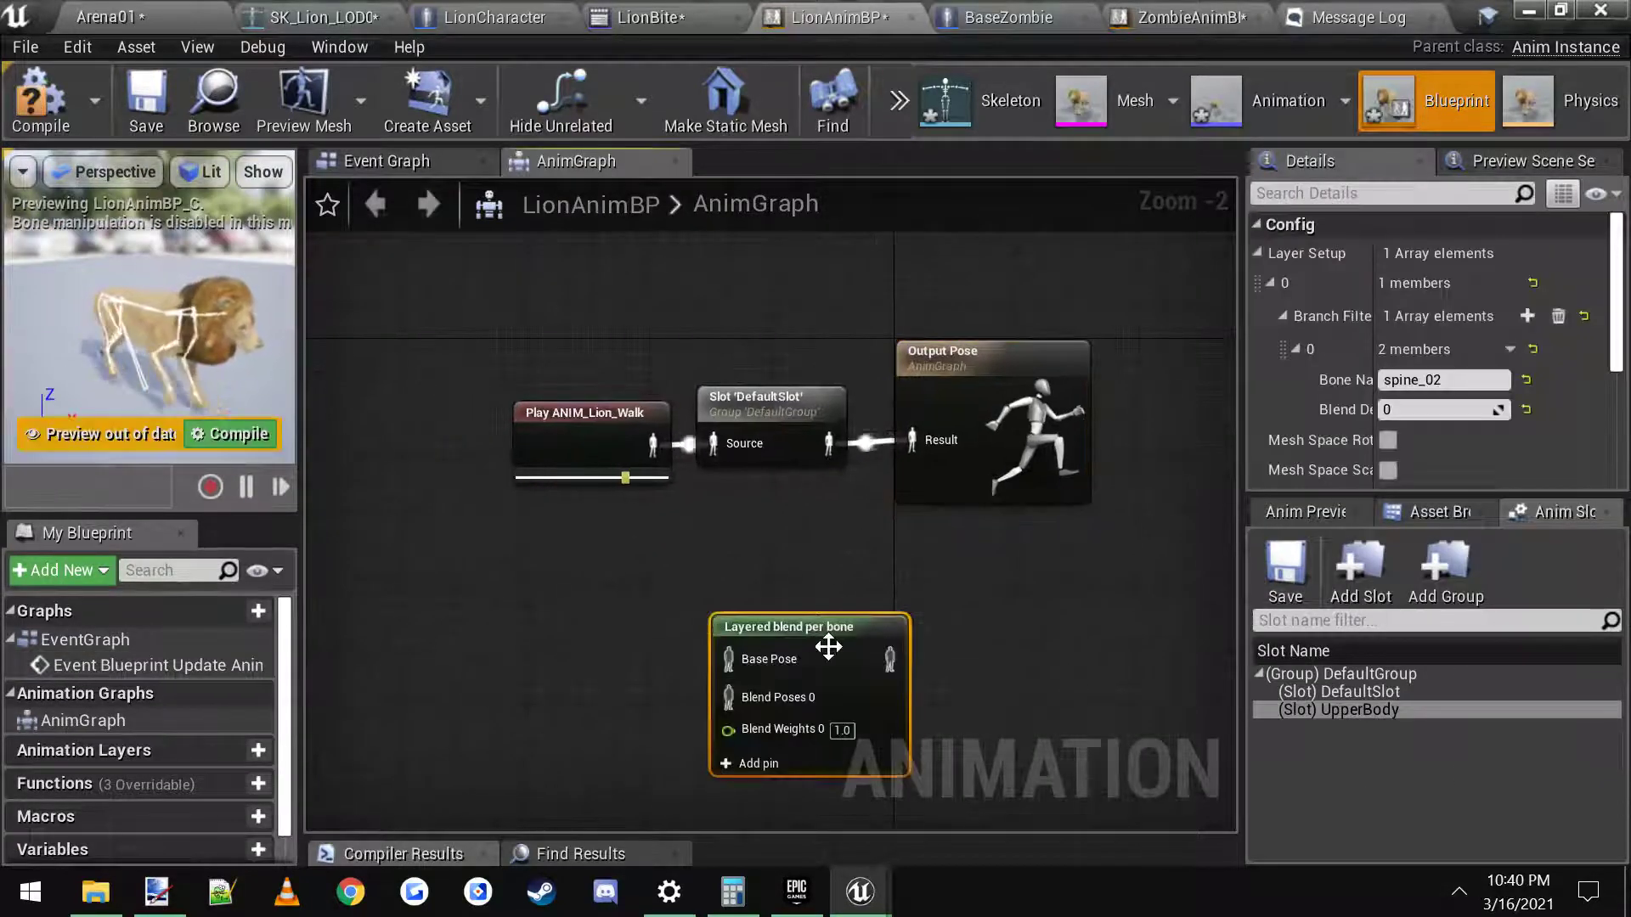
Step: Connect Play ANIM_Lion_Walk to the Base Pose of Layered blend per bone and space out the walk, slot and blend nodes
drag(829, 633, 767, 575)
right_drag(612, 501, 773, 457)
drag(747, 422, 926, 574)
scroll(658, 493, up, 2)
scroll(608, 489, down, 1)
drag(608, 488, 659, 504)
right_drag(837, 634, 798, 600)
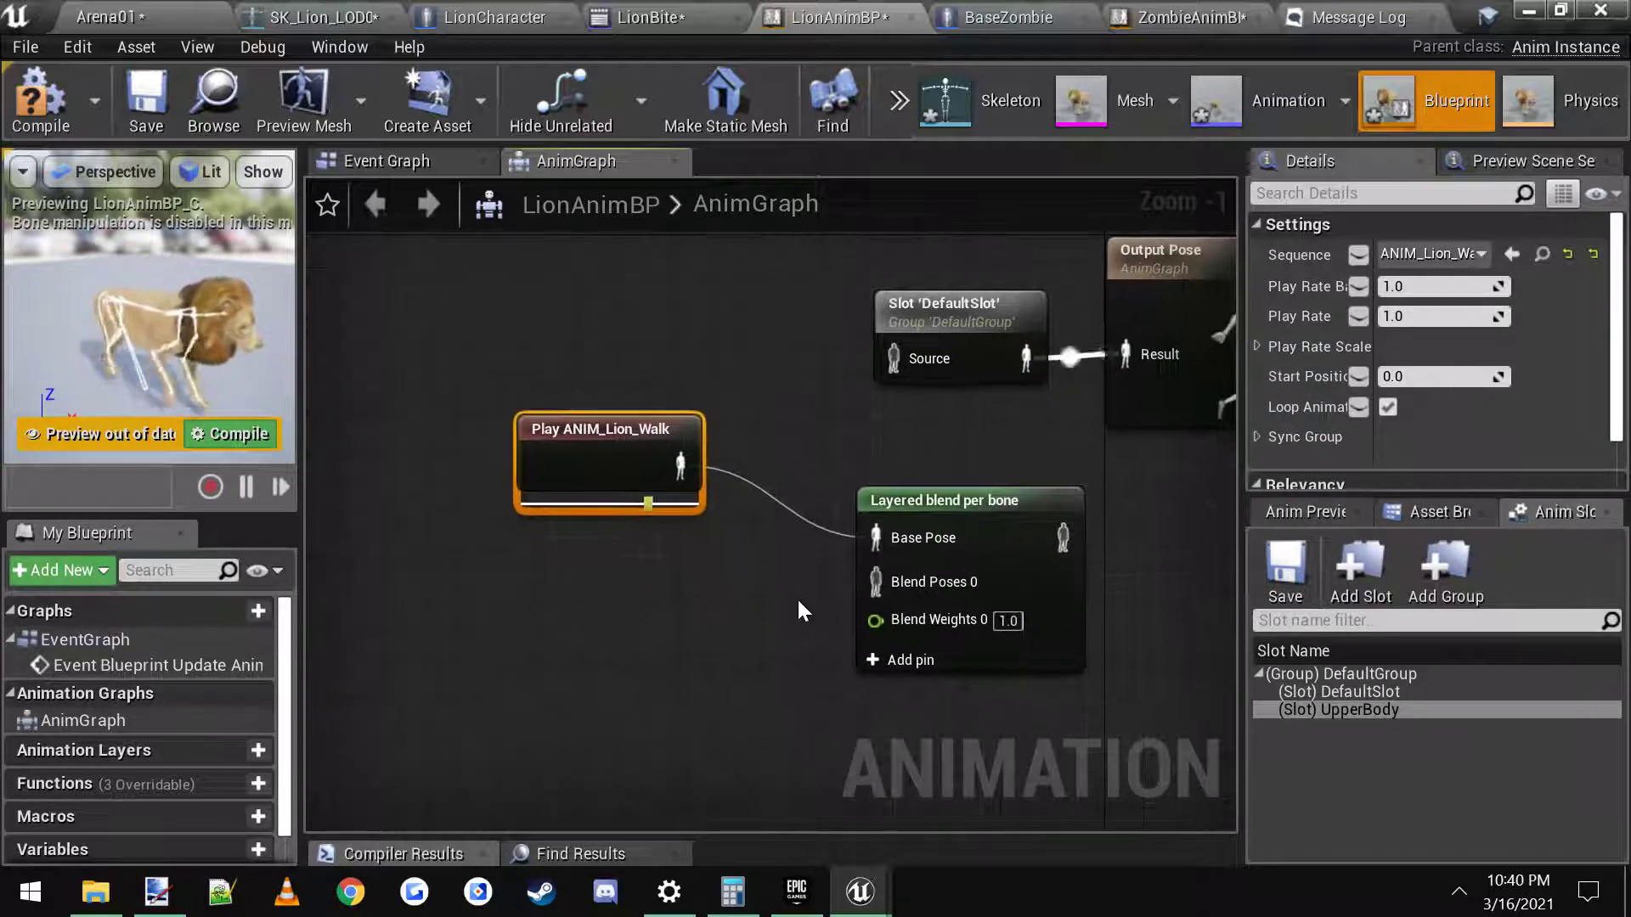
Step: Set the slot node's name to DefaultGroup.UpperBody in LionAnimBP
click(977, 323)
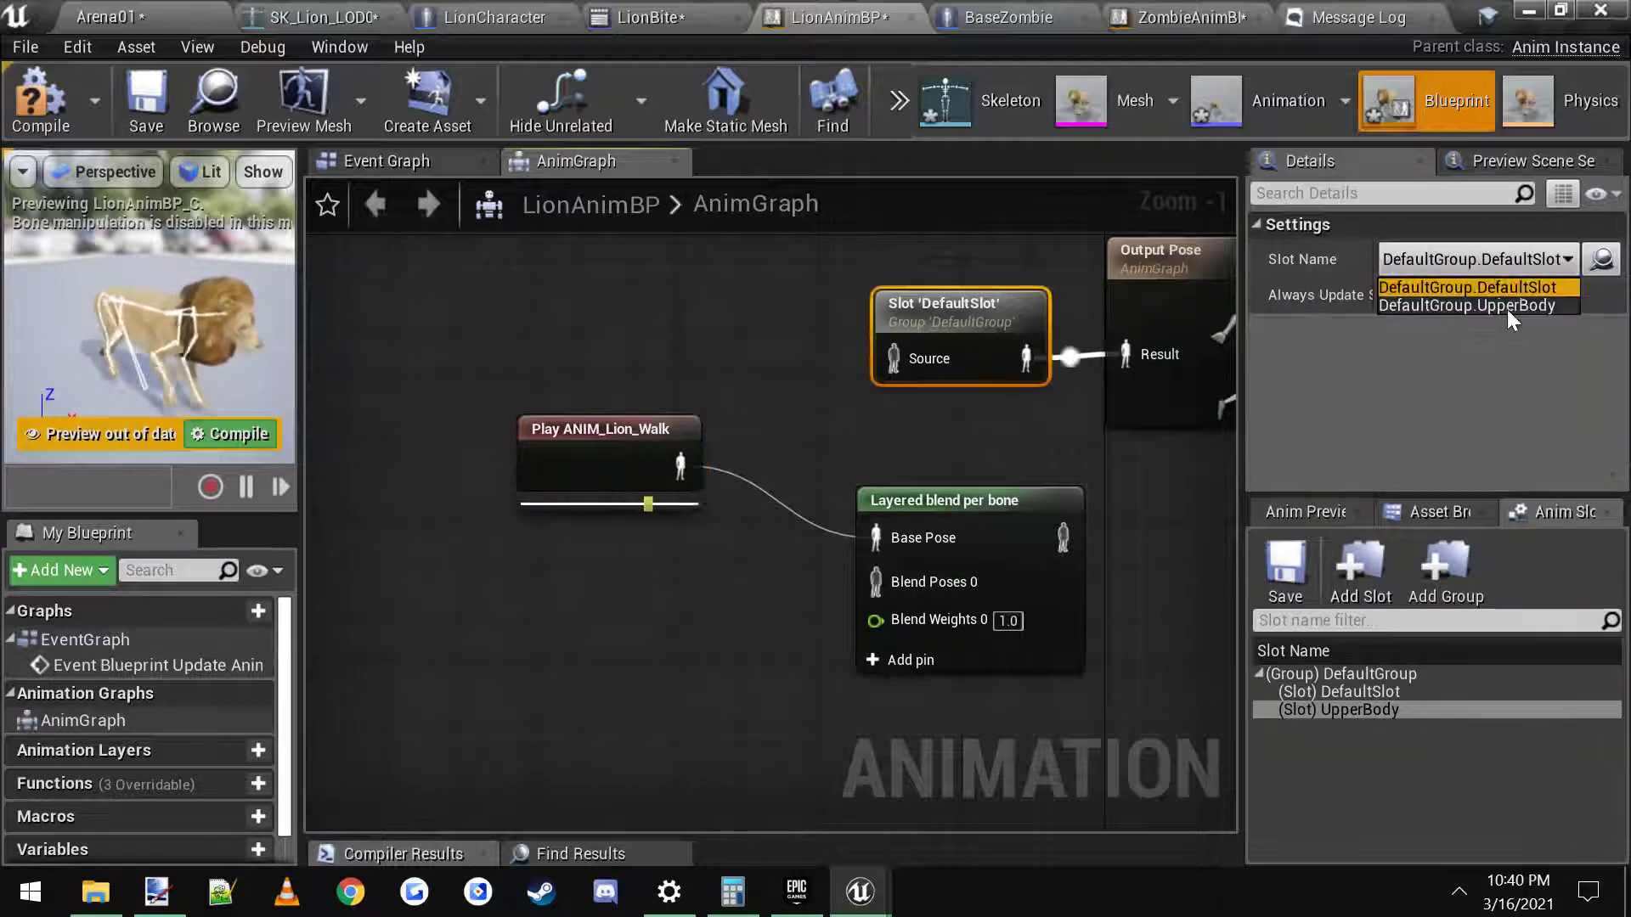
click(1507, 307)
click(707, 596)
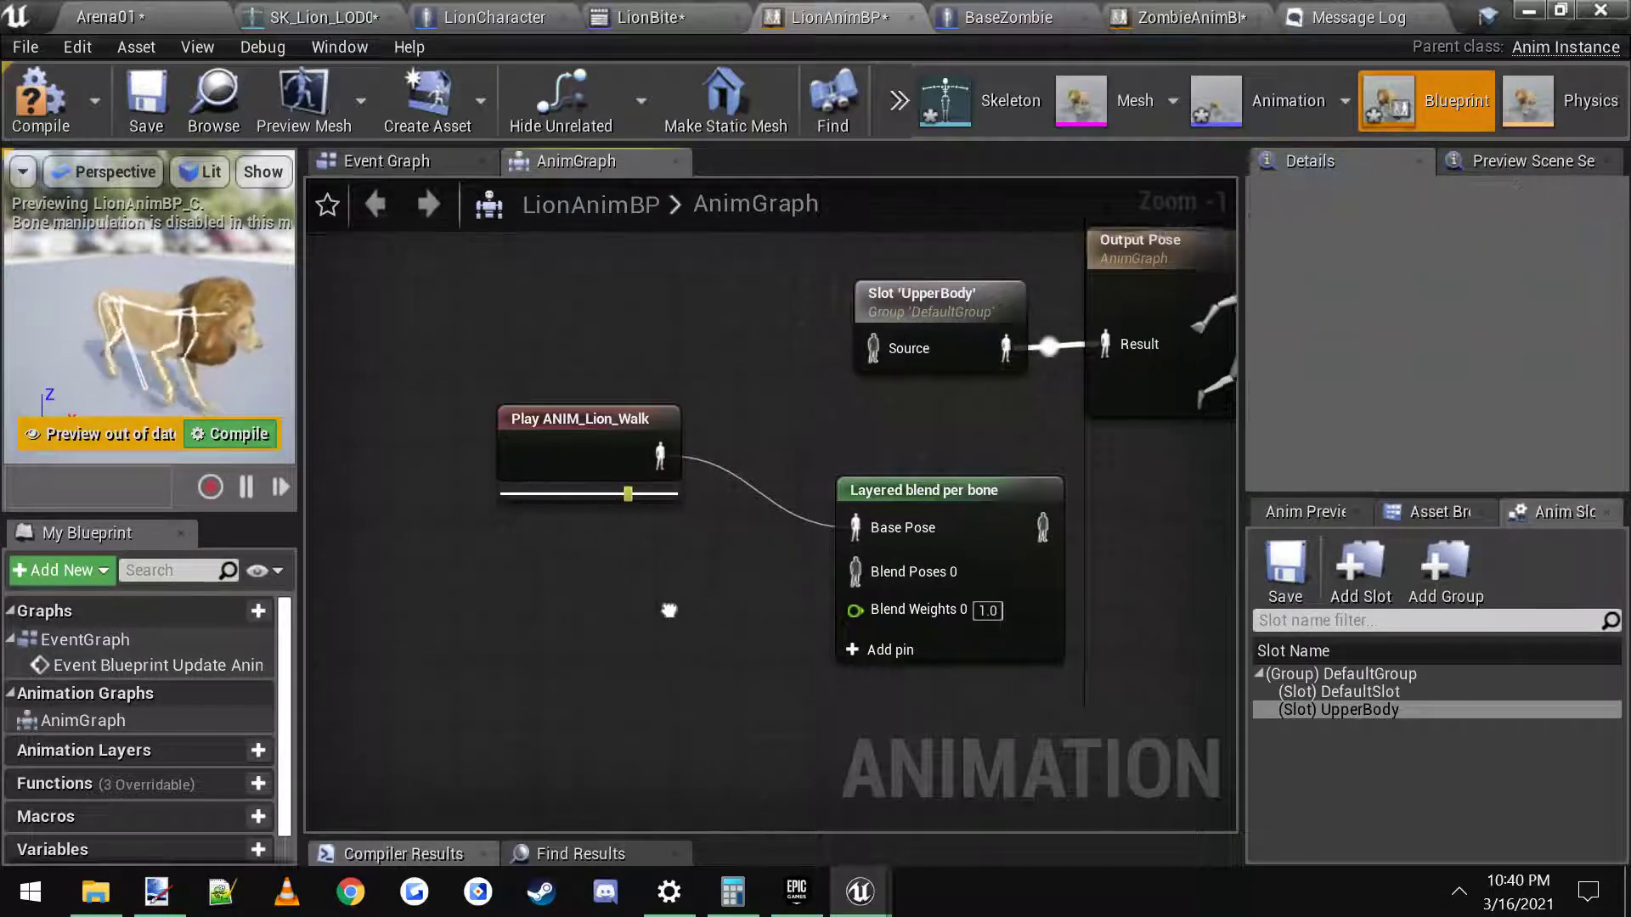
scroll(664, 586, down, 1)
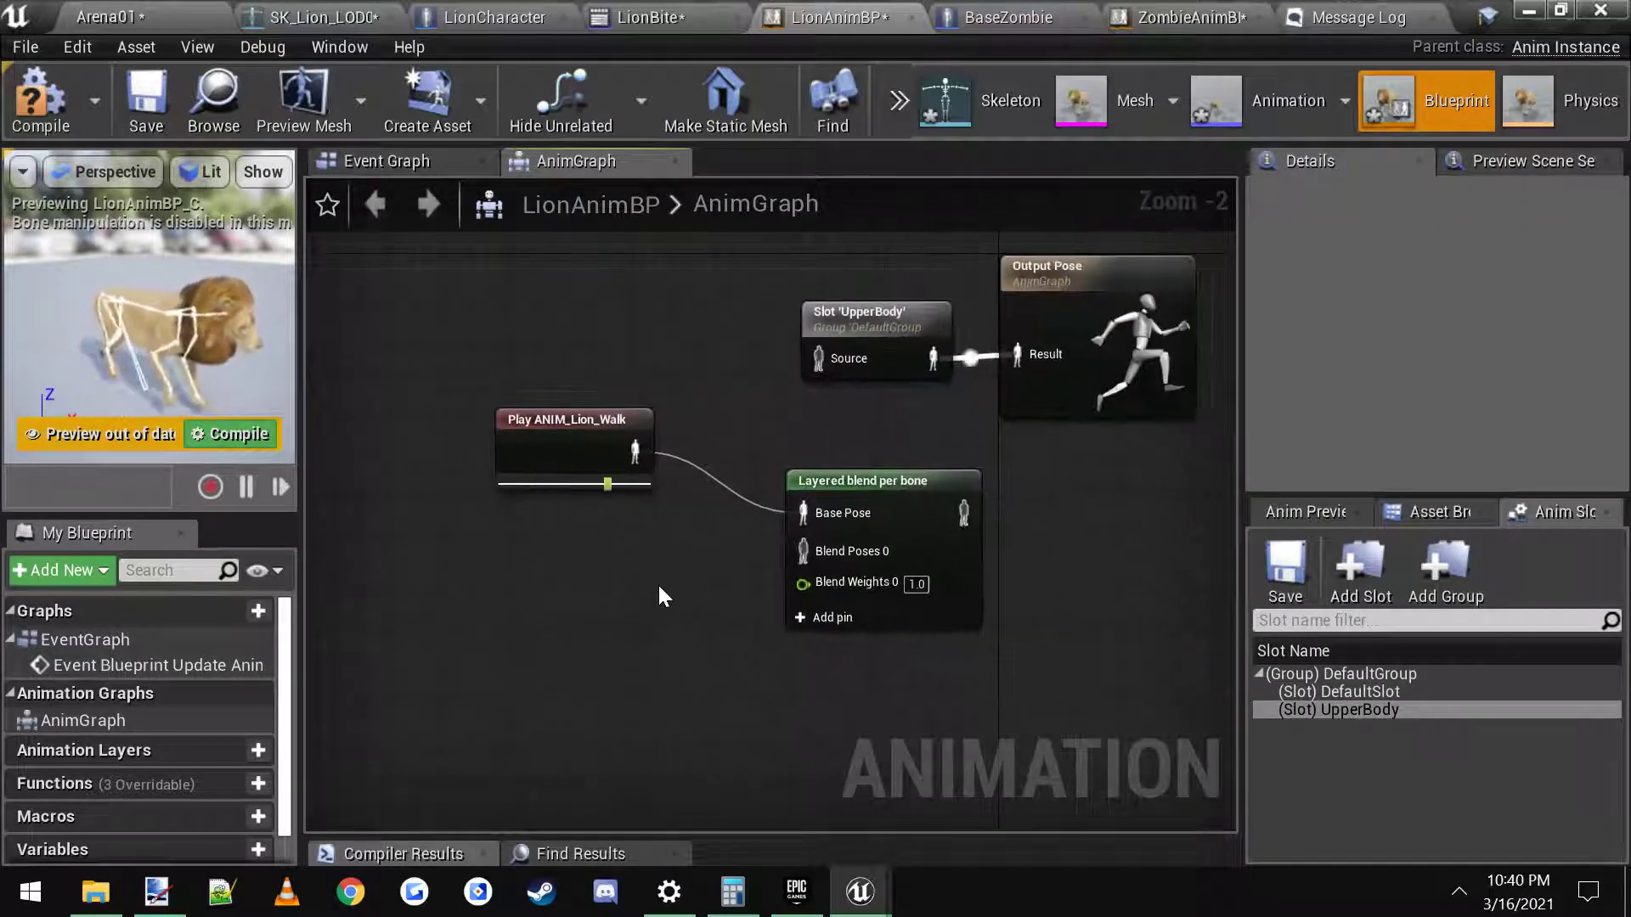
Step: Check ZombieAnimBP's cached pose layout and add a new Save cached pose node from Play ANIM_Lion_Walk in LionAnimBP
click(1250, 17)
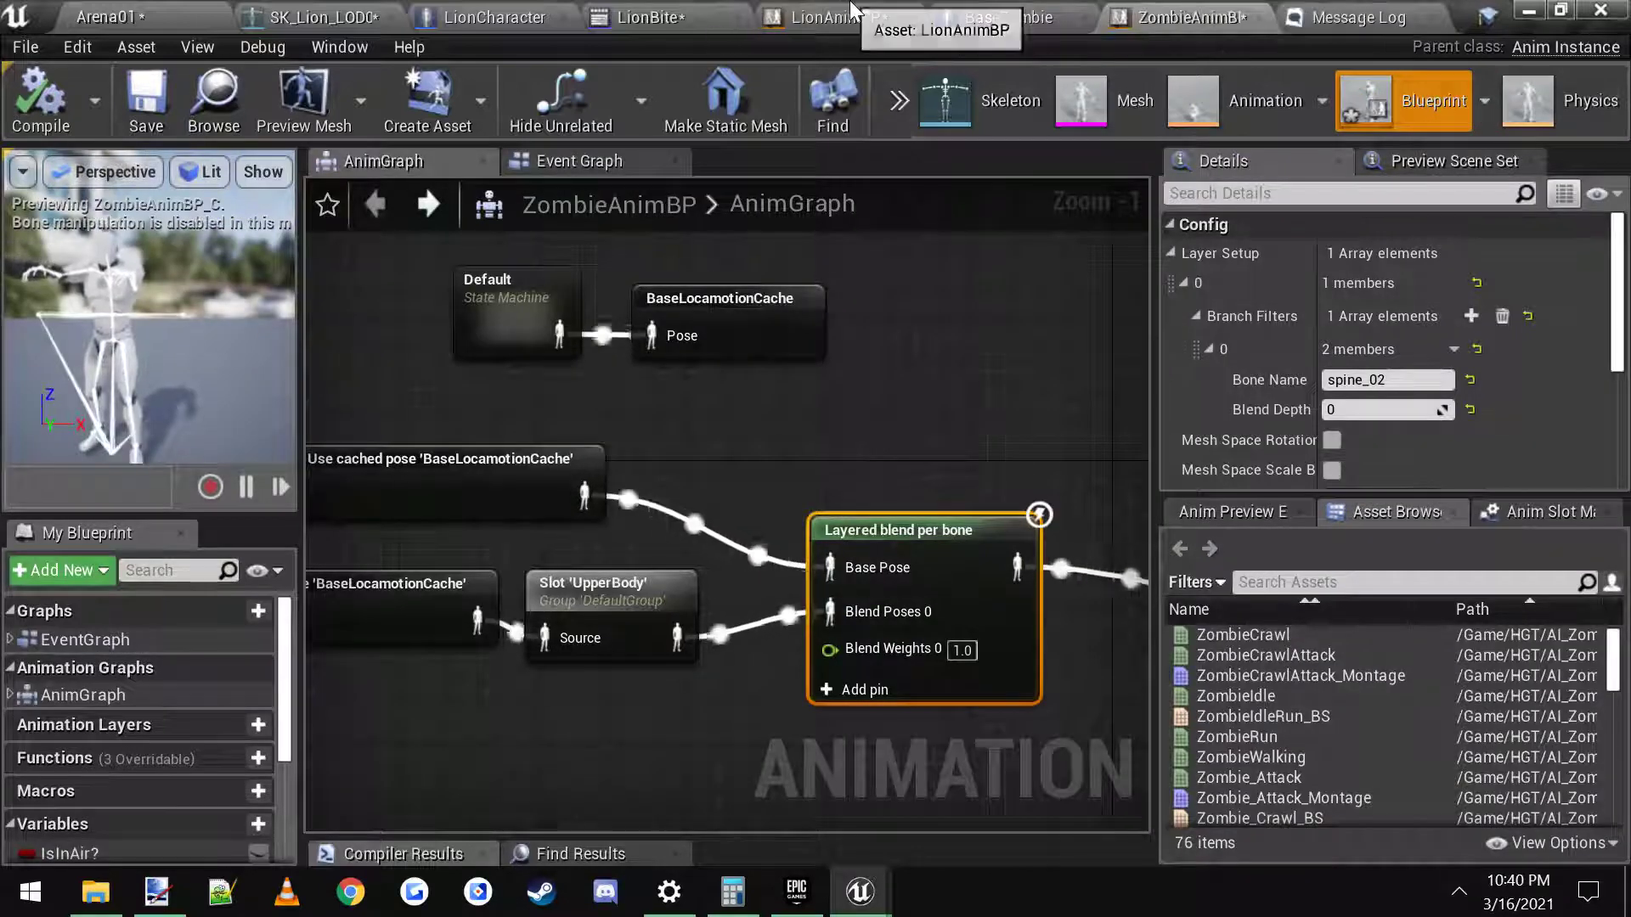
right_drag(722, 492, 869, 512)
click(1003, 17)
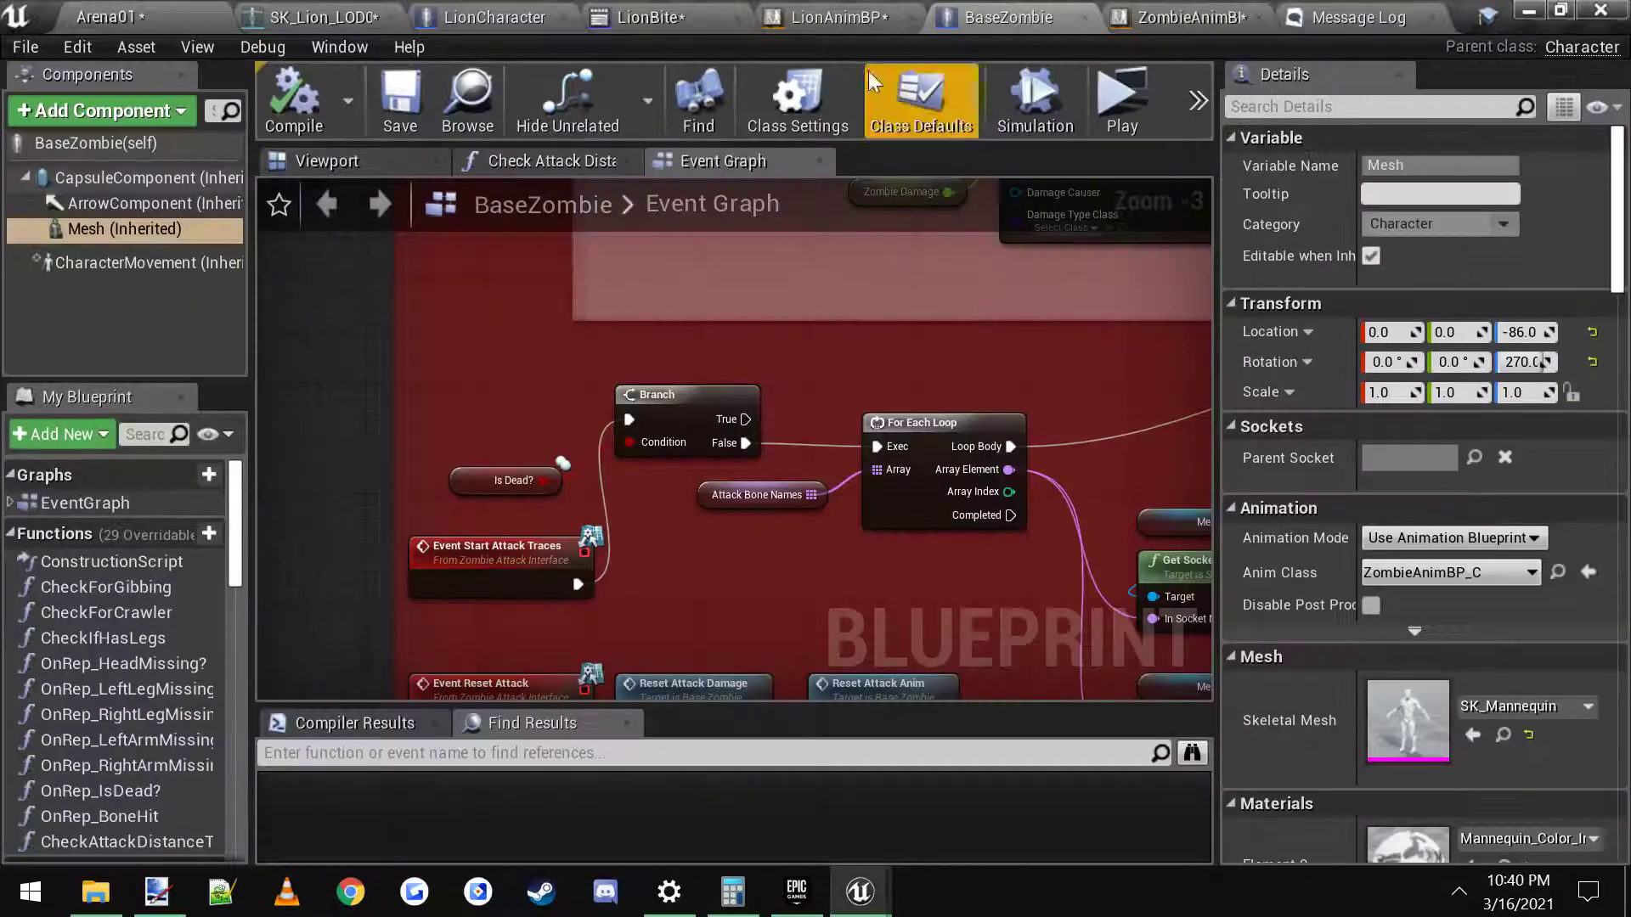
click(854, 19)
right_drag(710, 536, 725, 538)
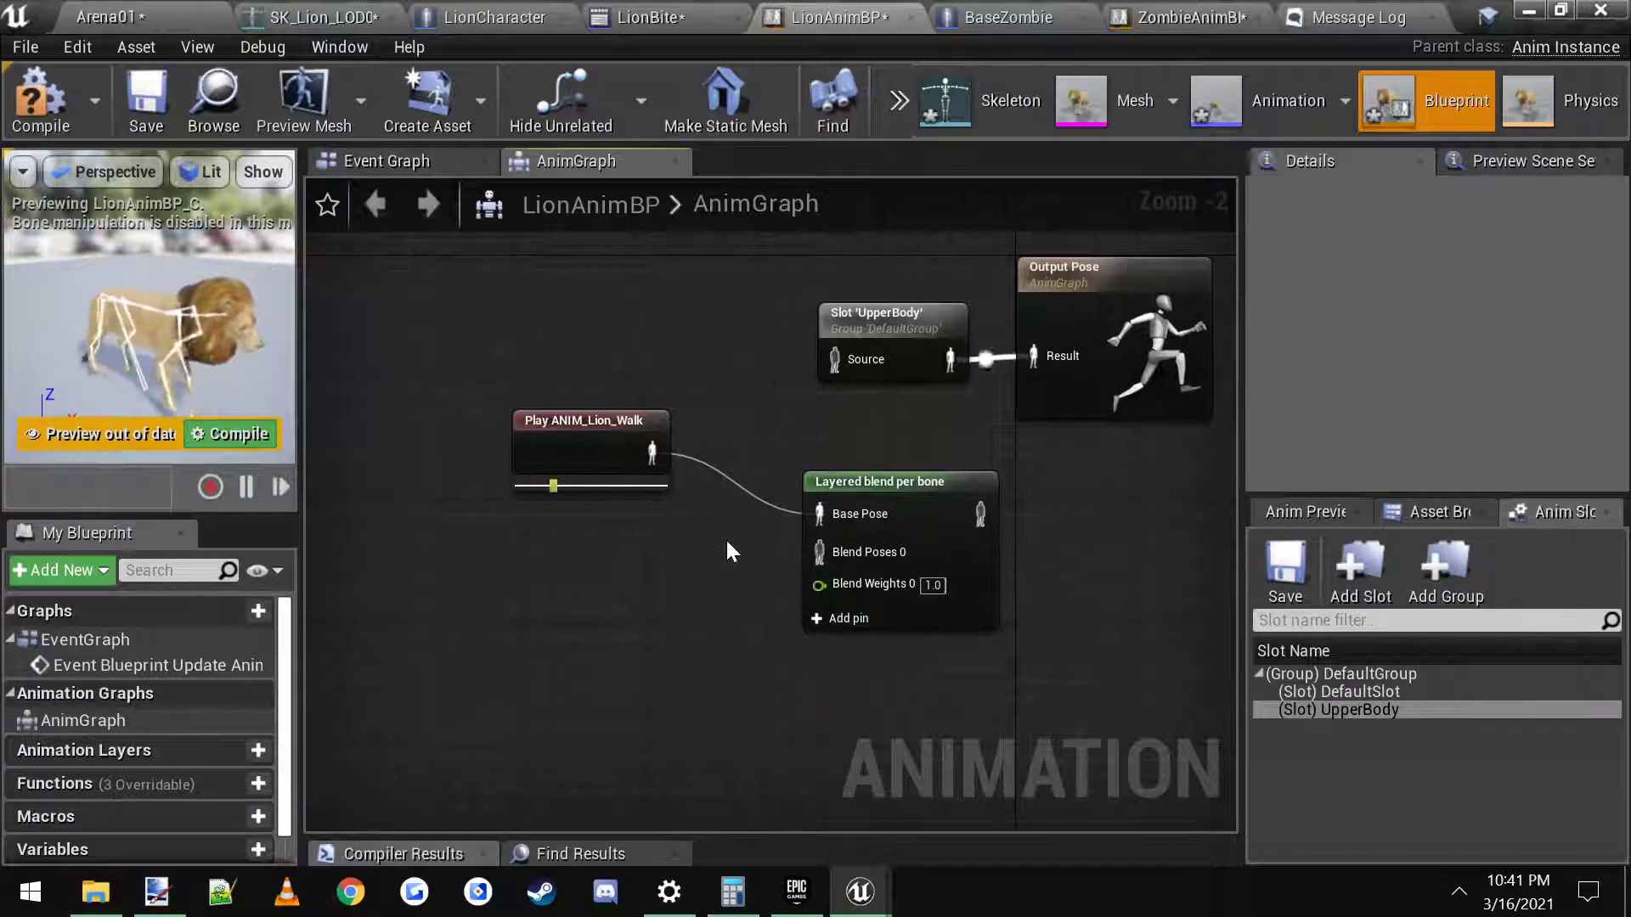
drag(629, 464, 613, 282)
text(cas)
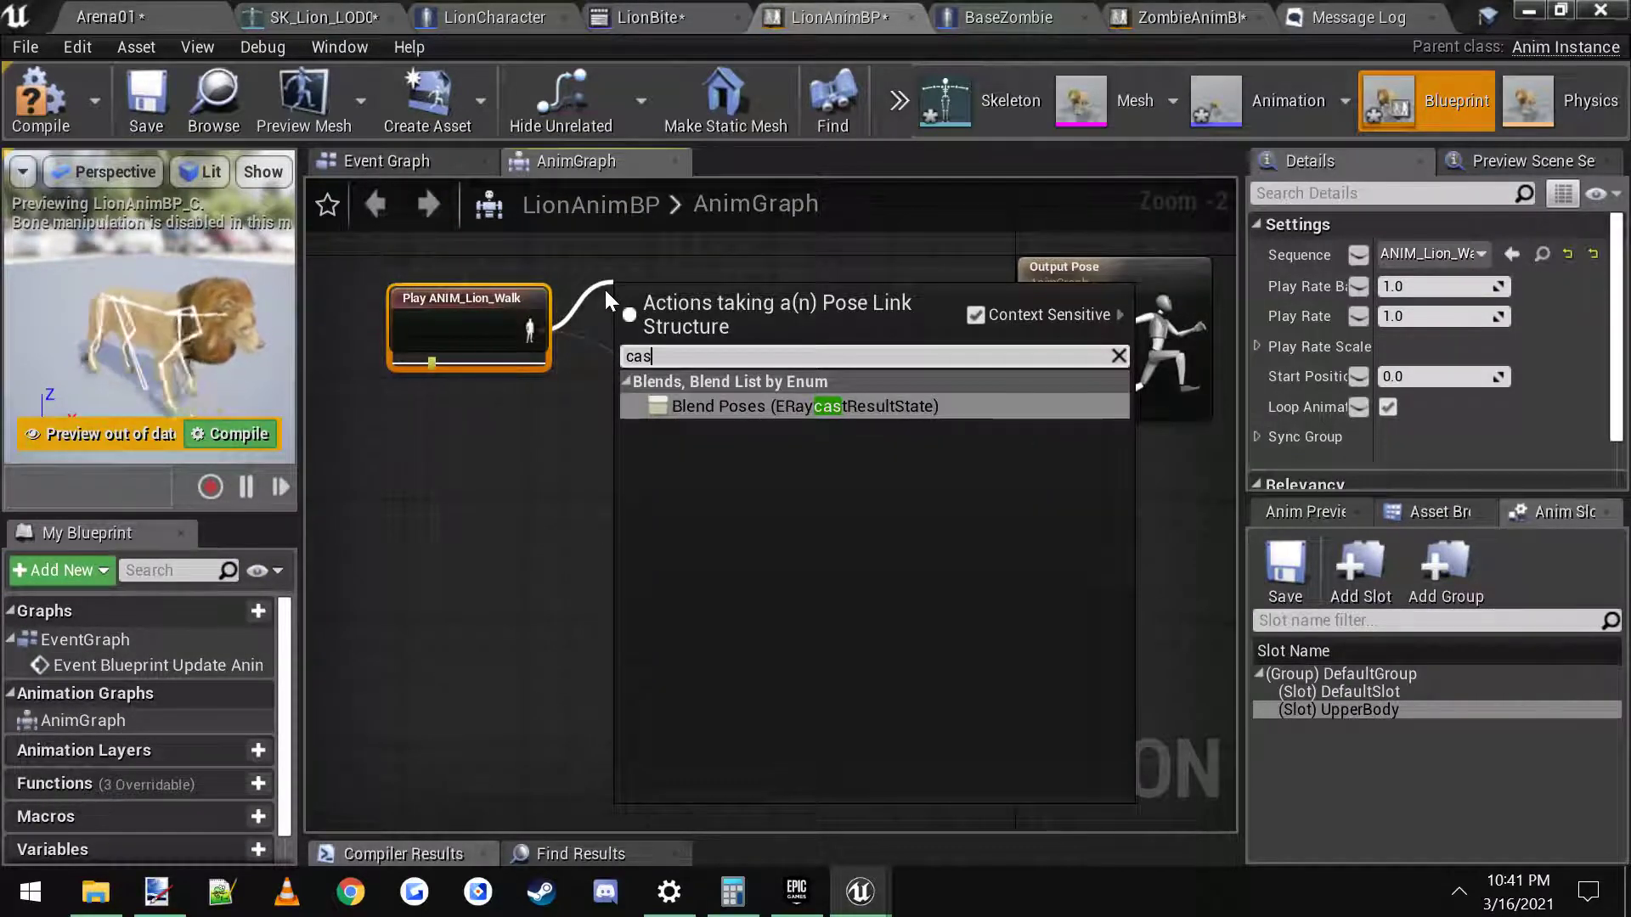
key(BackSpace)
text(c)
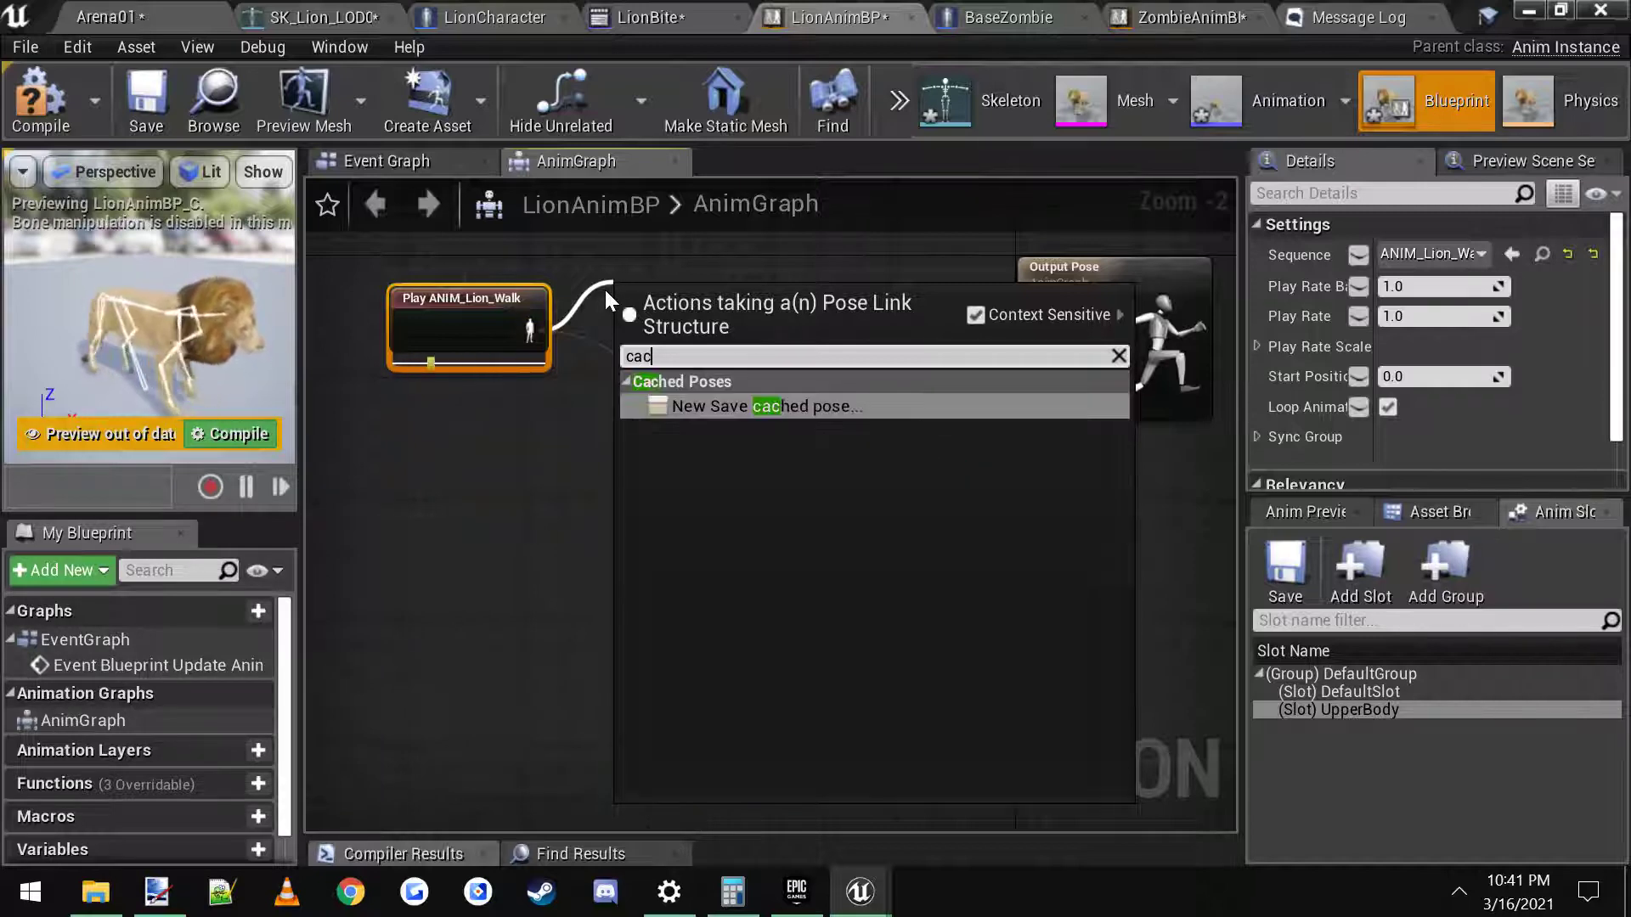
click(720, 408)
Step: Arrange the walk node and its saved cached pose above the slot node, and rename the cached pose to BaseLocomotion
right_drag(547, 404, 660, 508)
drag(561, 330, 794, 456)
drag(571, 425, 556, 334)
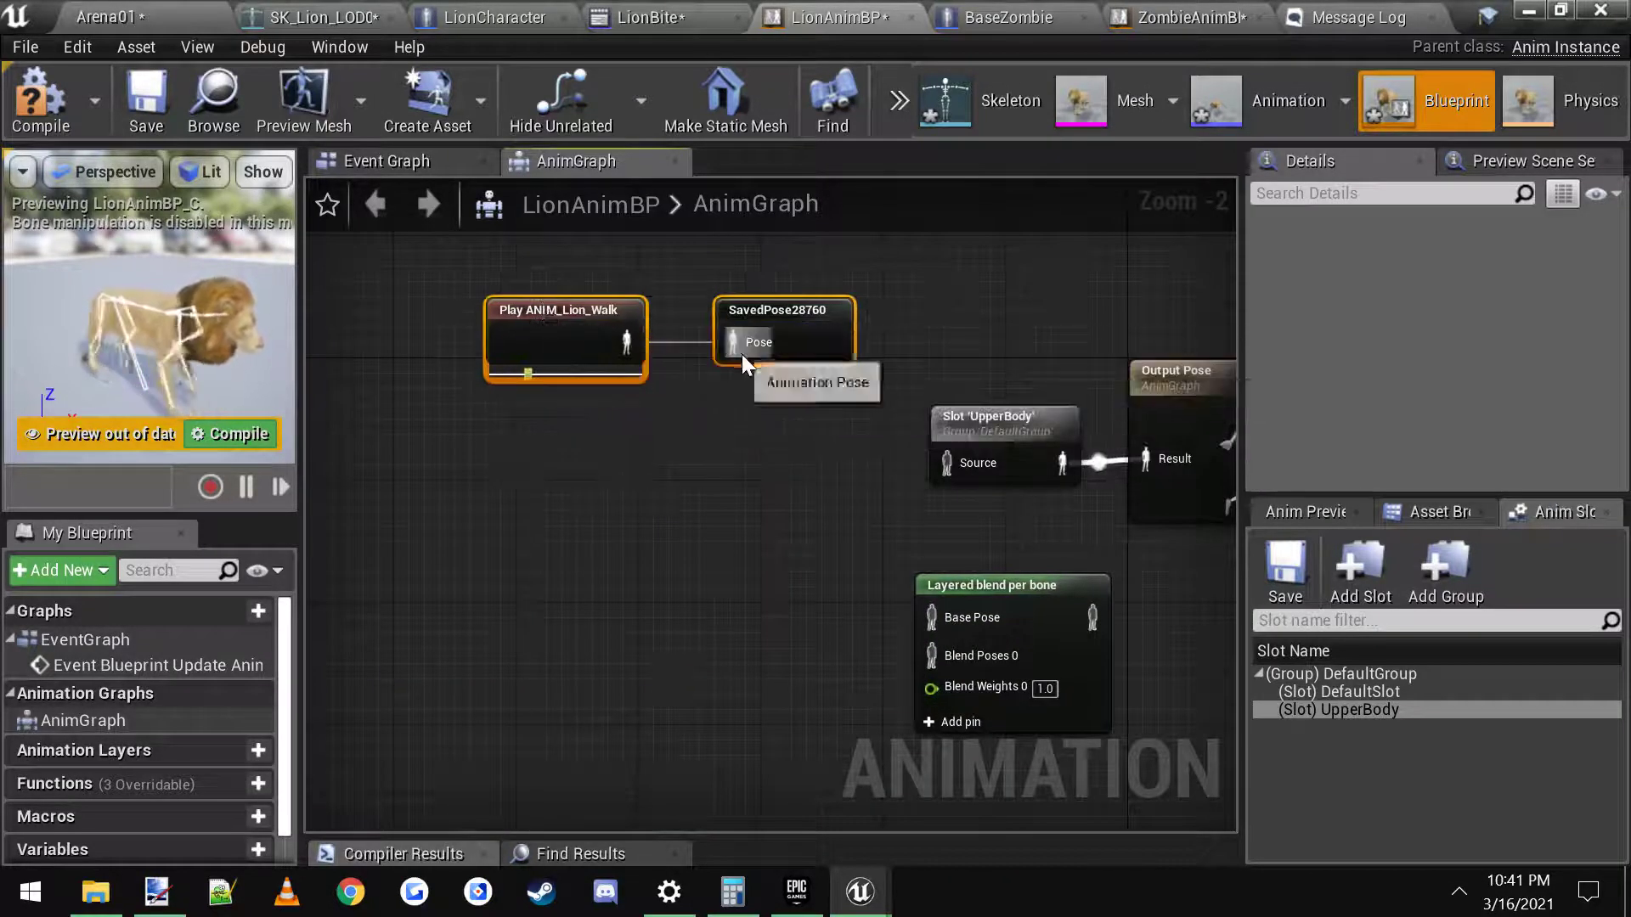
click(752, 344)
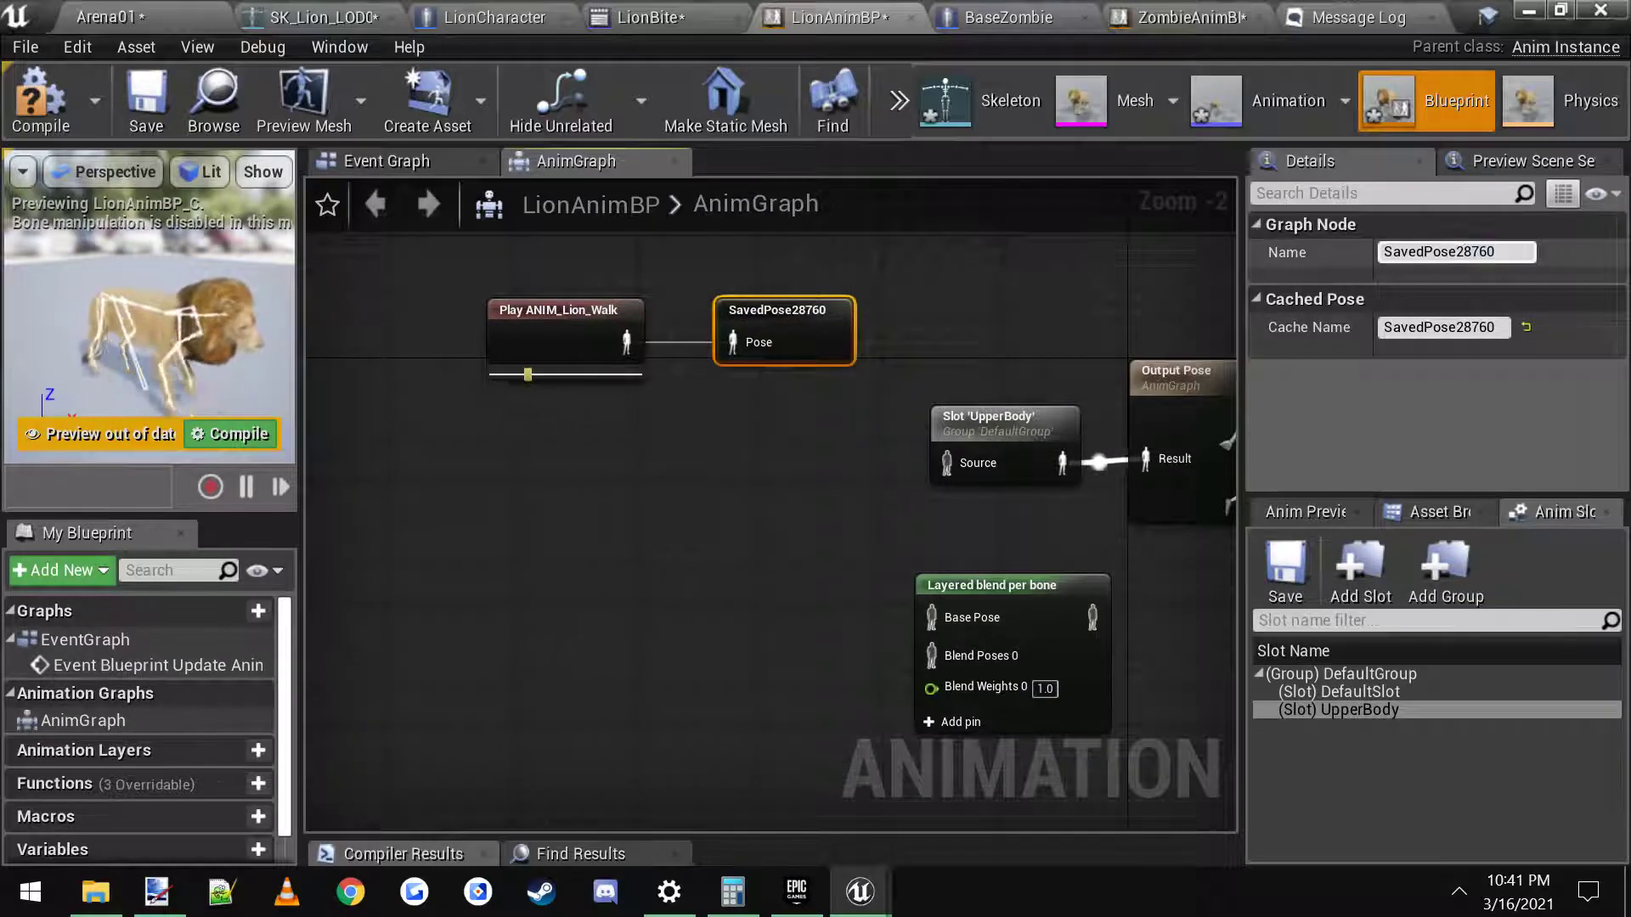
click(1463, 252)
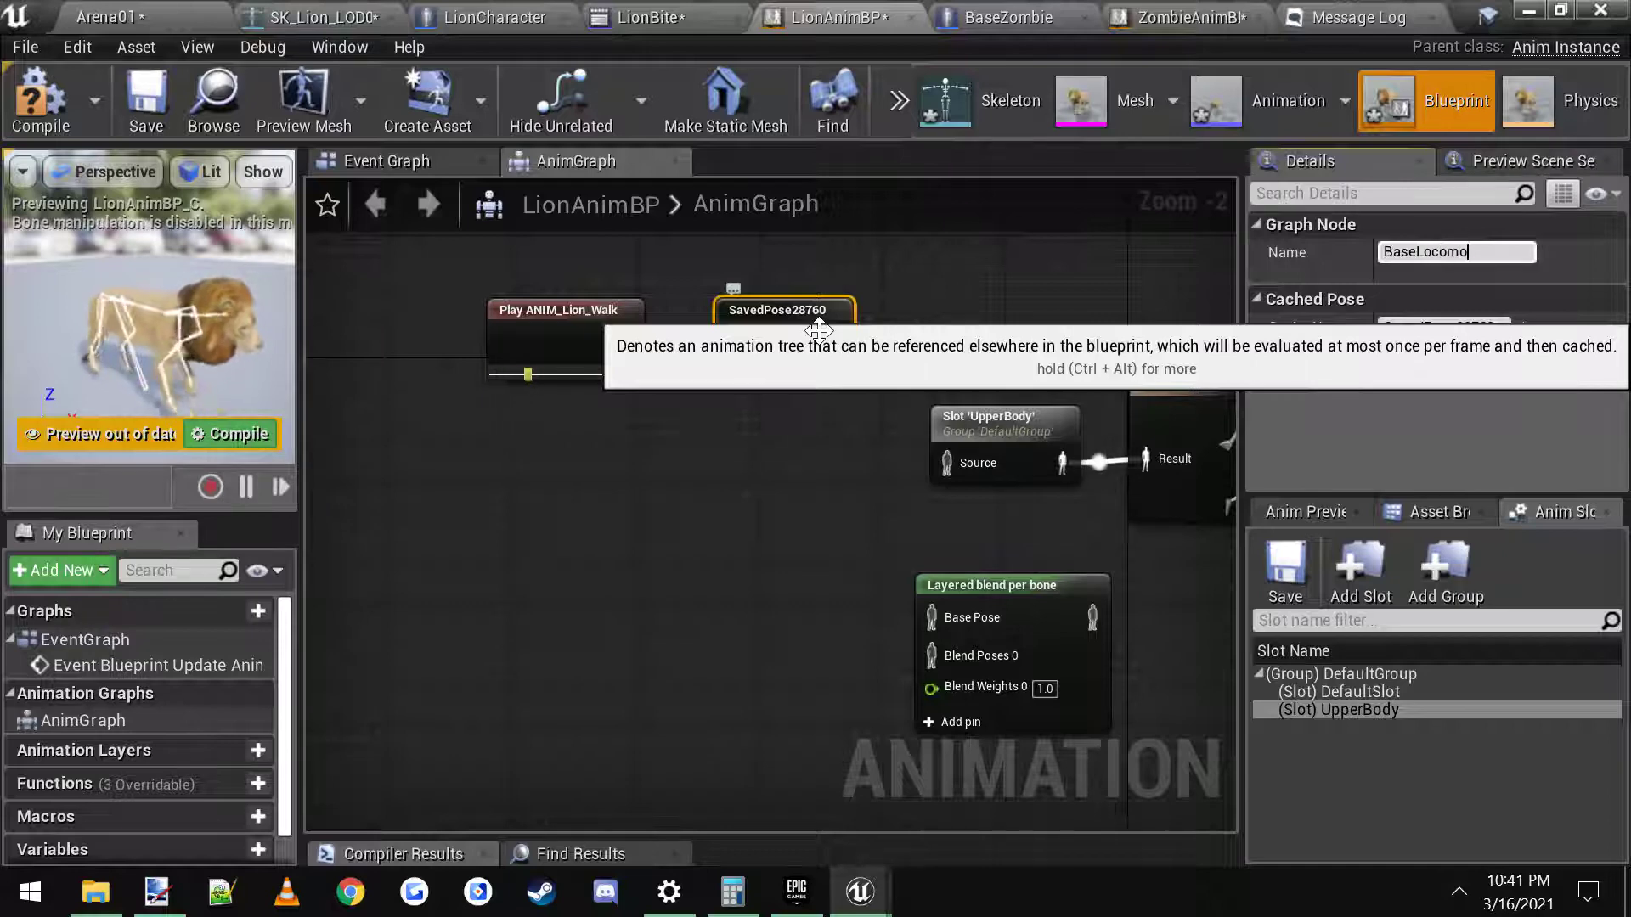
text(BaseLocomotion)
key(Return)
click(761, 543)
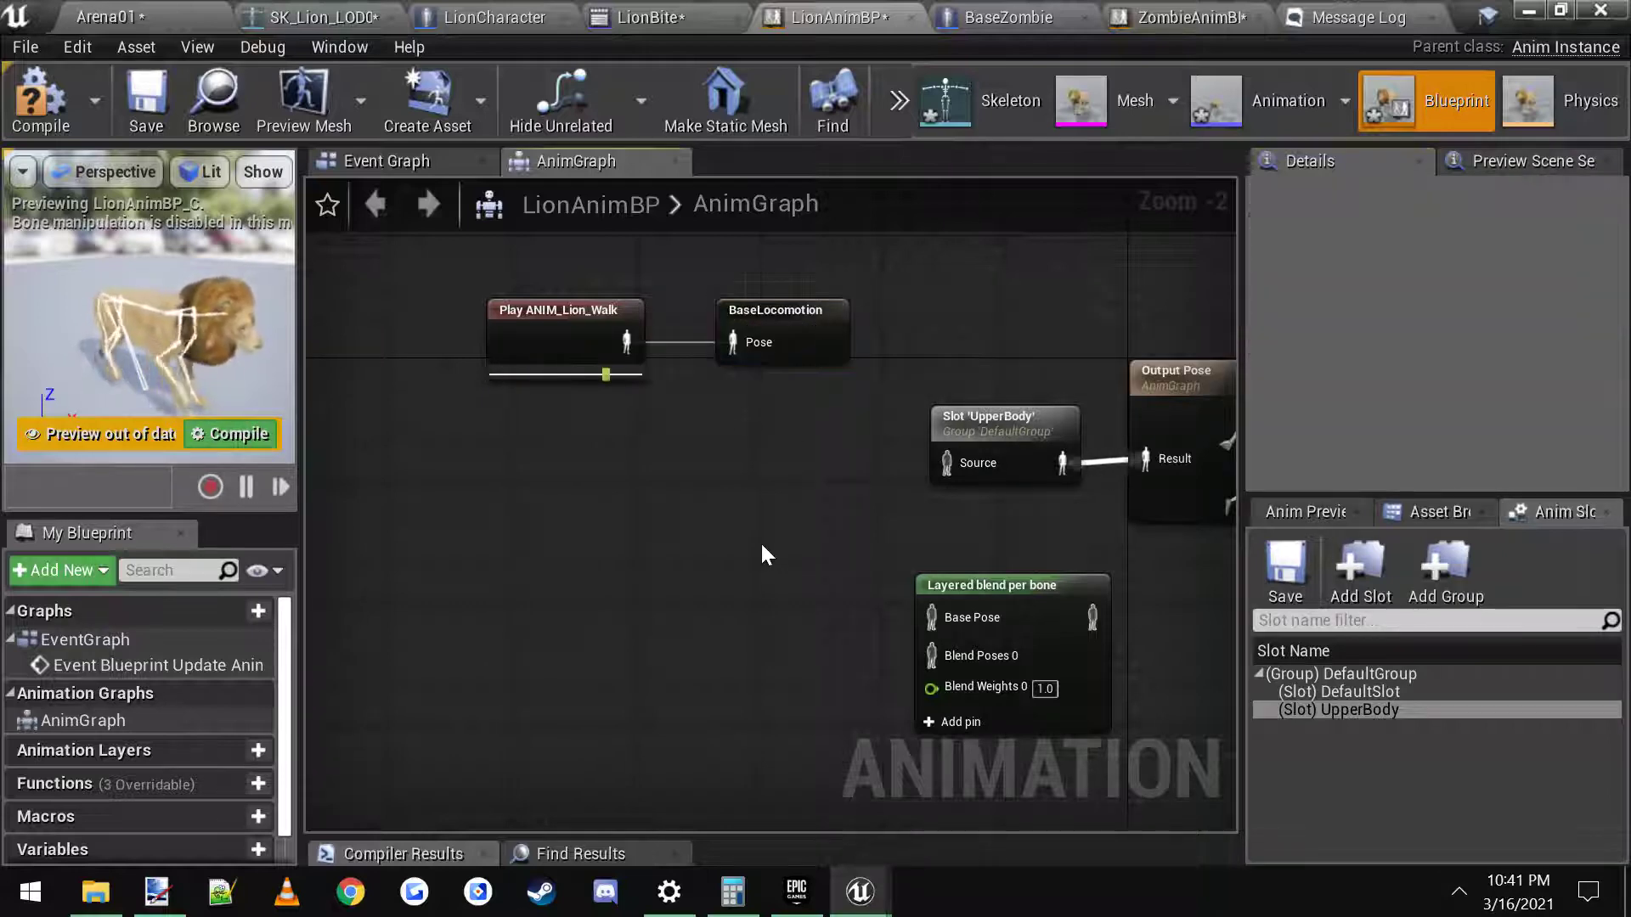
Step: Add a Use cached pose 'BaseLocomotion' node and connect it to the Base Pose of Layered blend per bone
right_click(675, 575)
text(baselo)
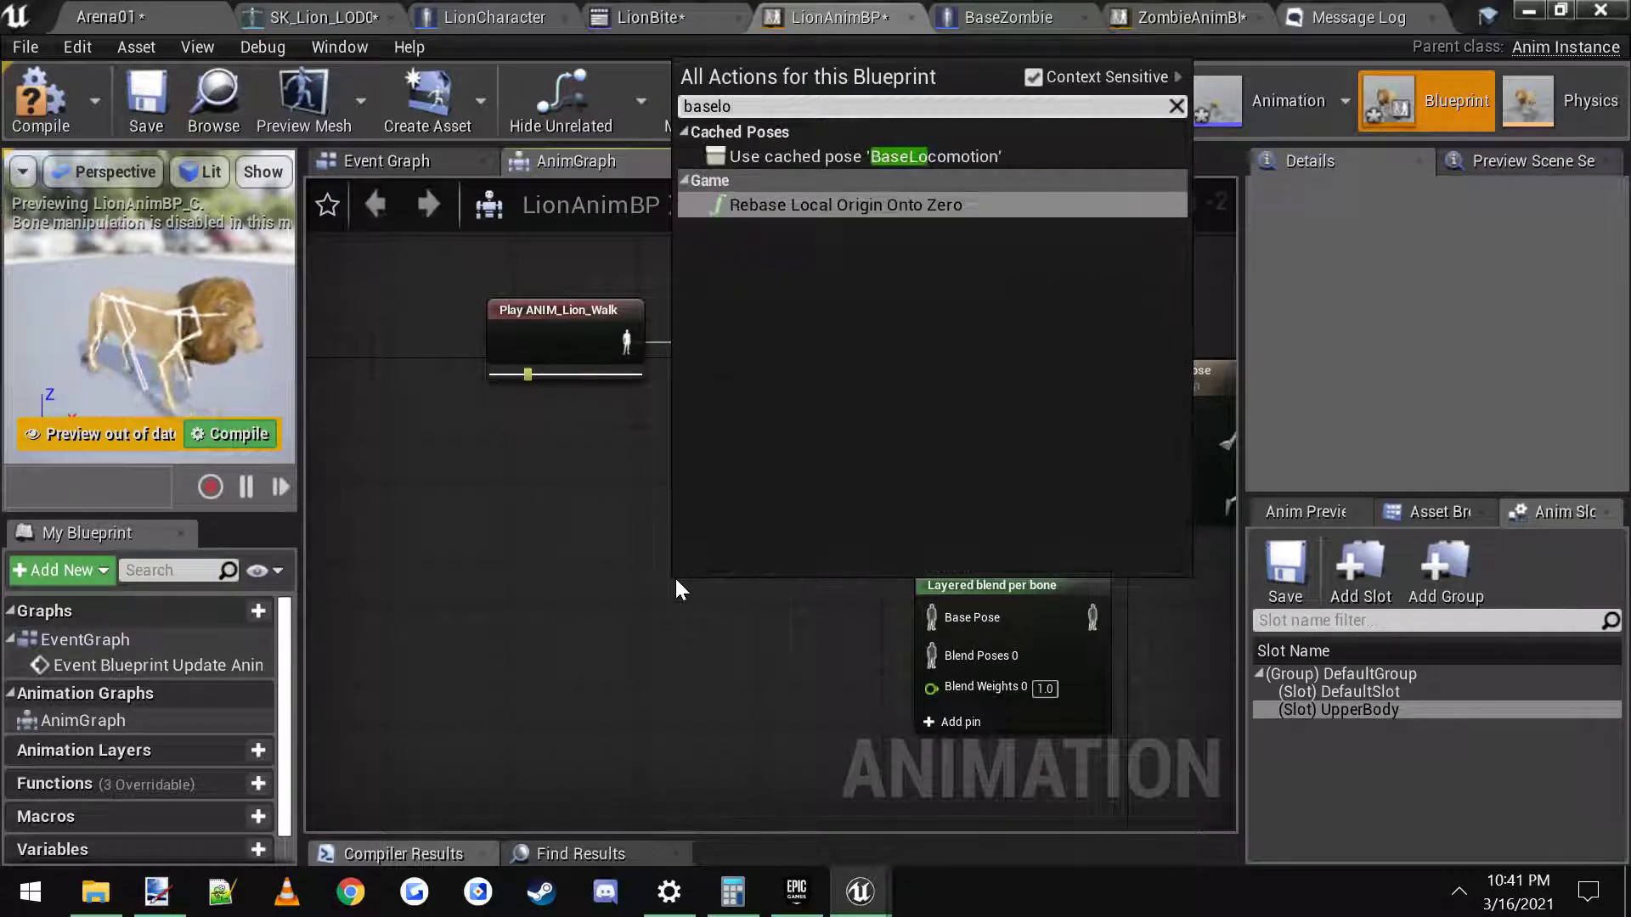
click(846, 158)
drag(804, 600, 709, 545)
right_drag(785, 567, 747, 477)
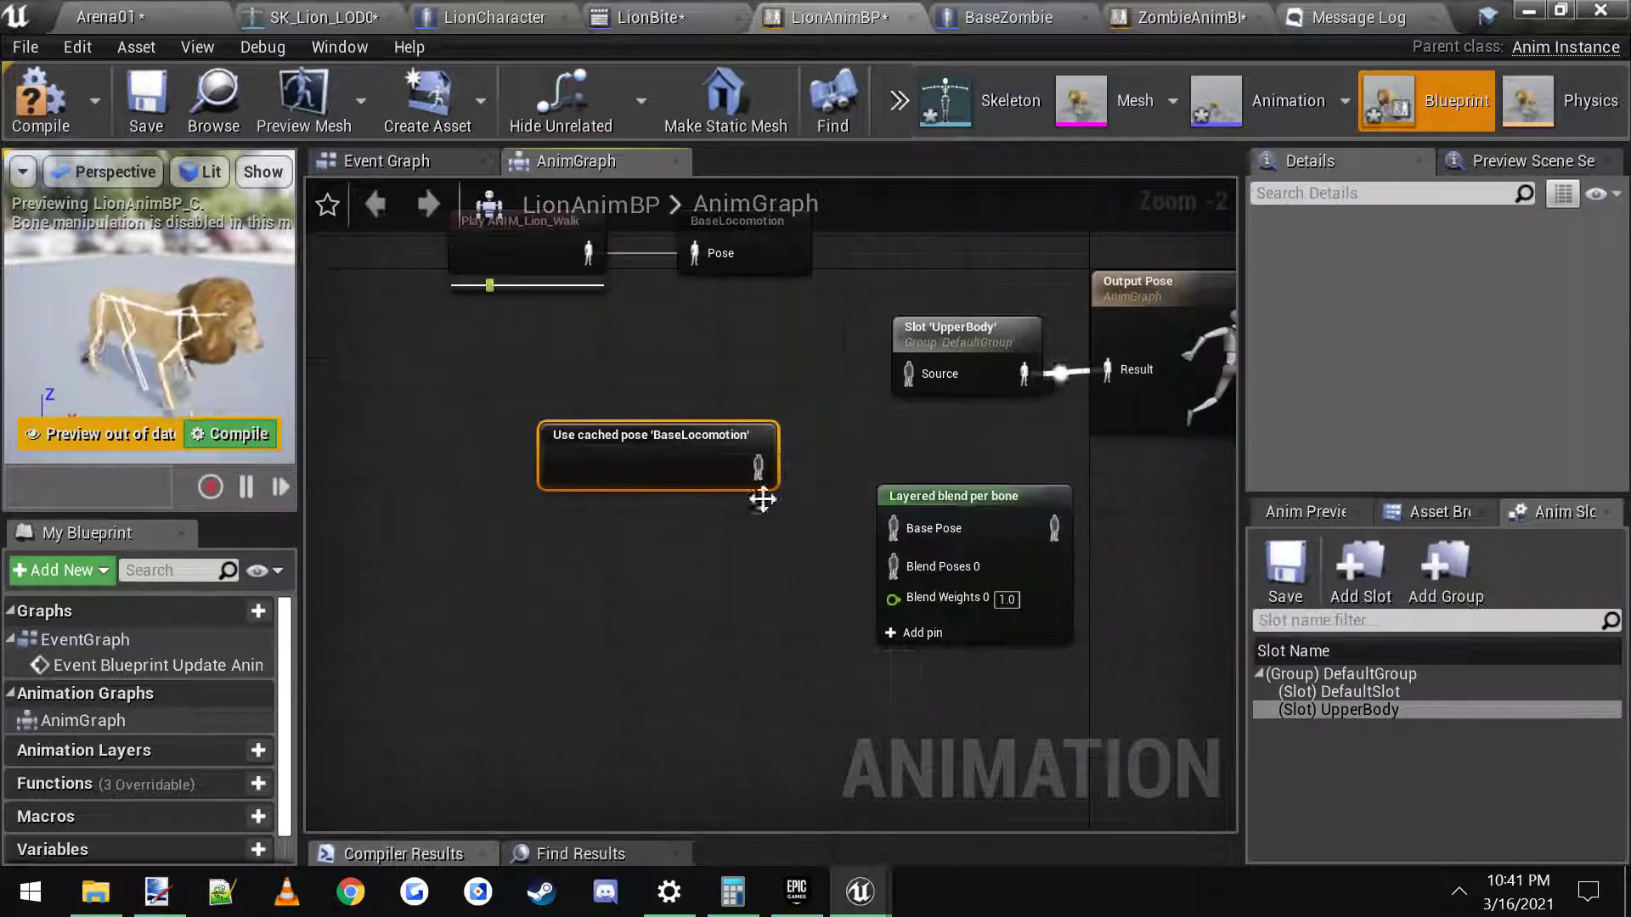
drag(888, 523, 890, 525)
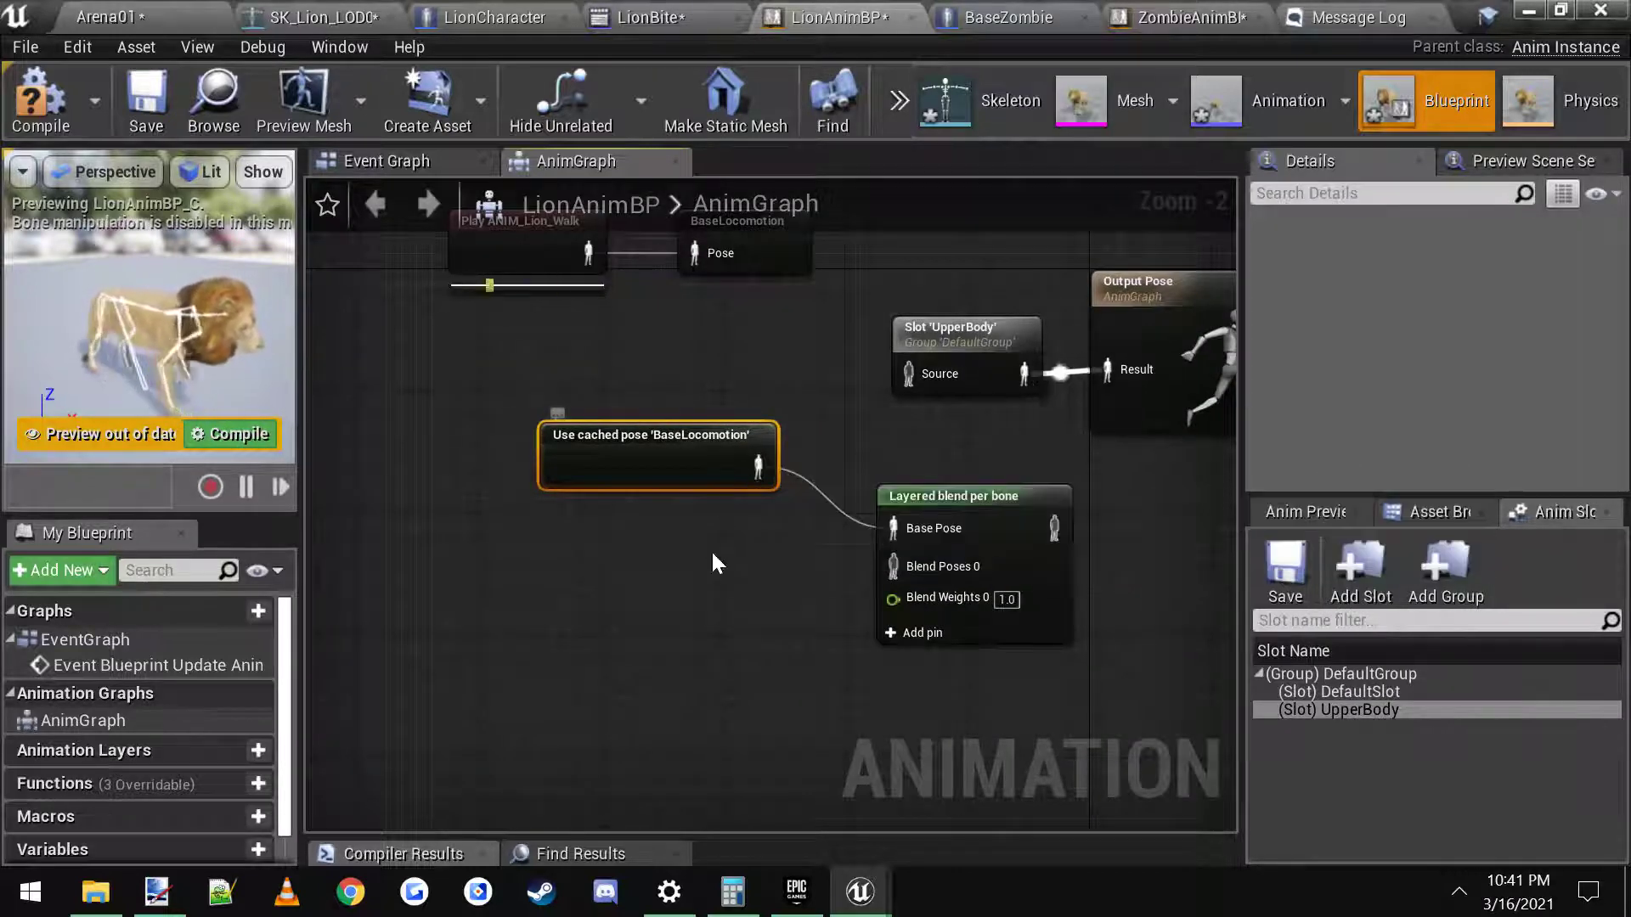
Step: Duplicate the cached pose and UpperBody slot nodes, and chain the copies into Blend Poses 0 of Layered blend per bone
right_drag(687, 599, 745, 546)
key(ctrl+w)
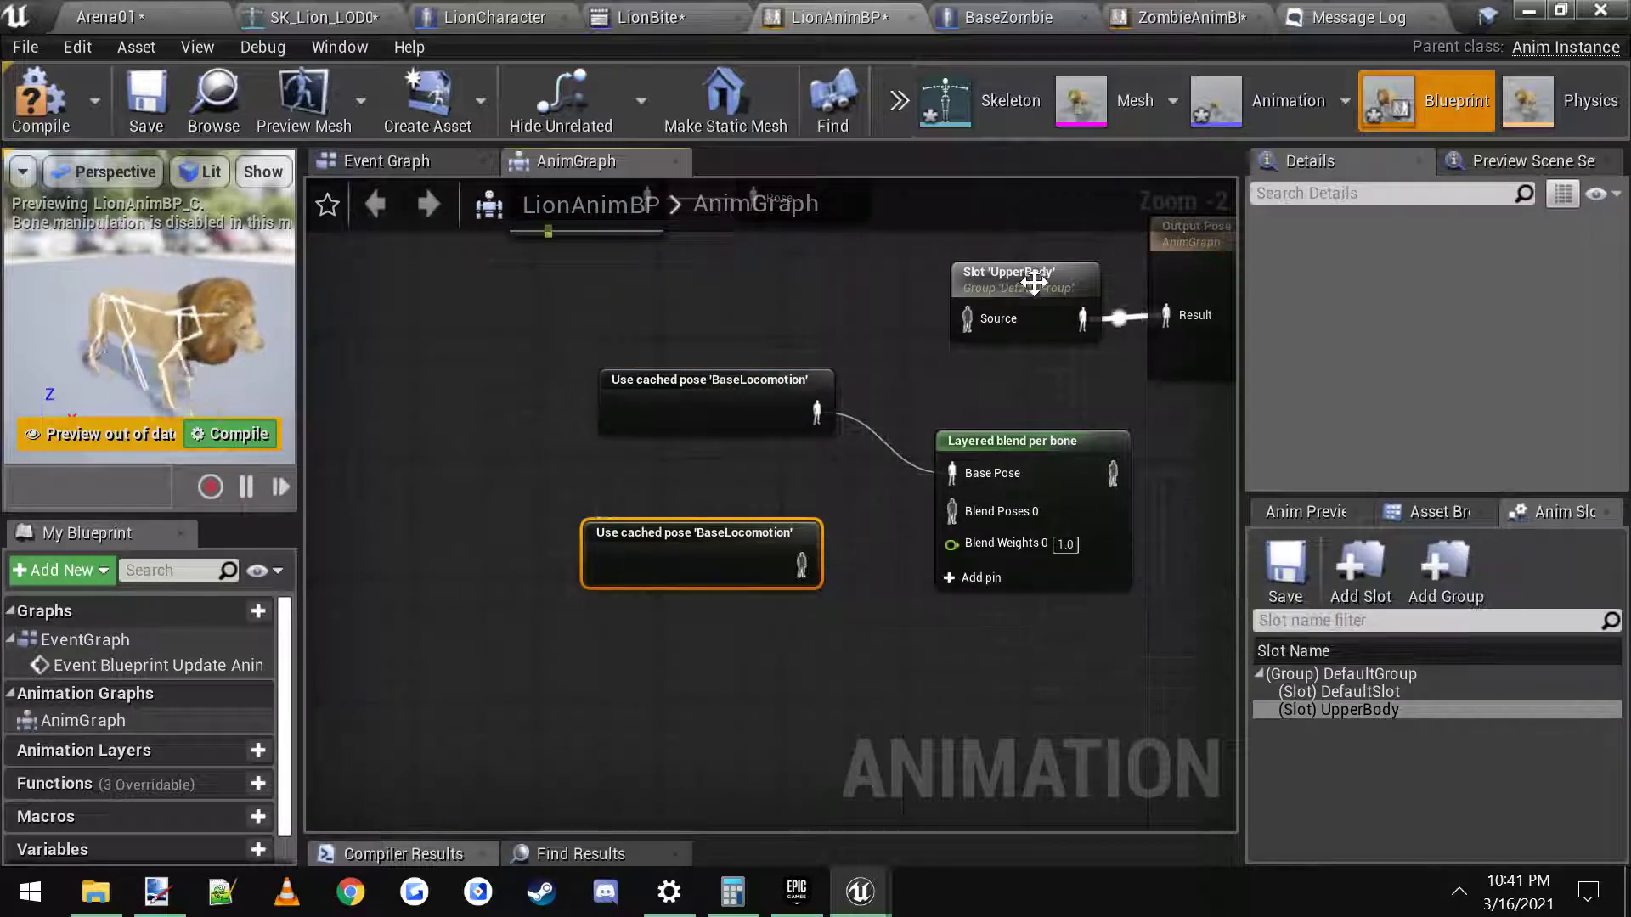
click(977, 273)
drag(724, 547, 567, 545)
click(807, 536)
key(ctrl+v)
scroll(675, 580, up, 1)
drag(744, 577, 854, 601)
drag(901, 564, 1000, 506)
right_drag(914, 472, 825, 495)
scroll(847, 552, down, 1)
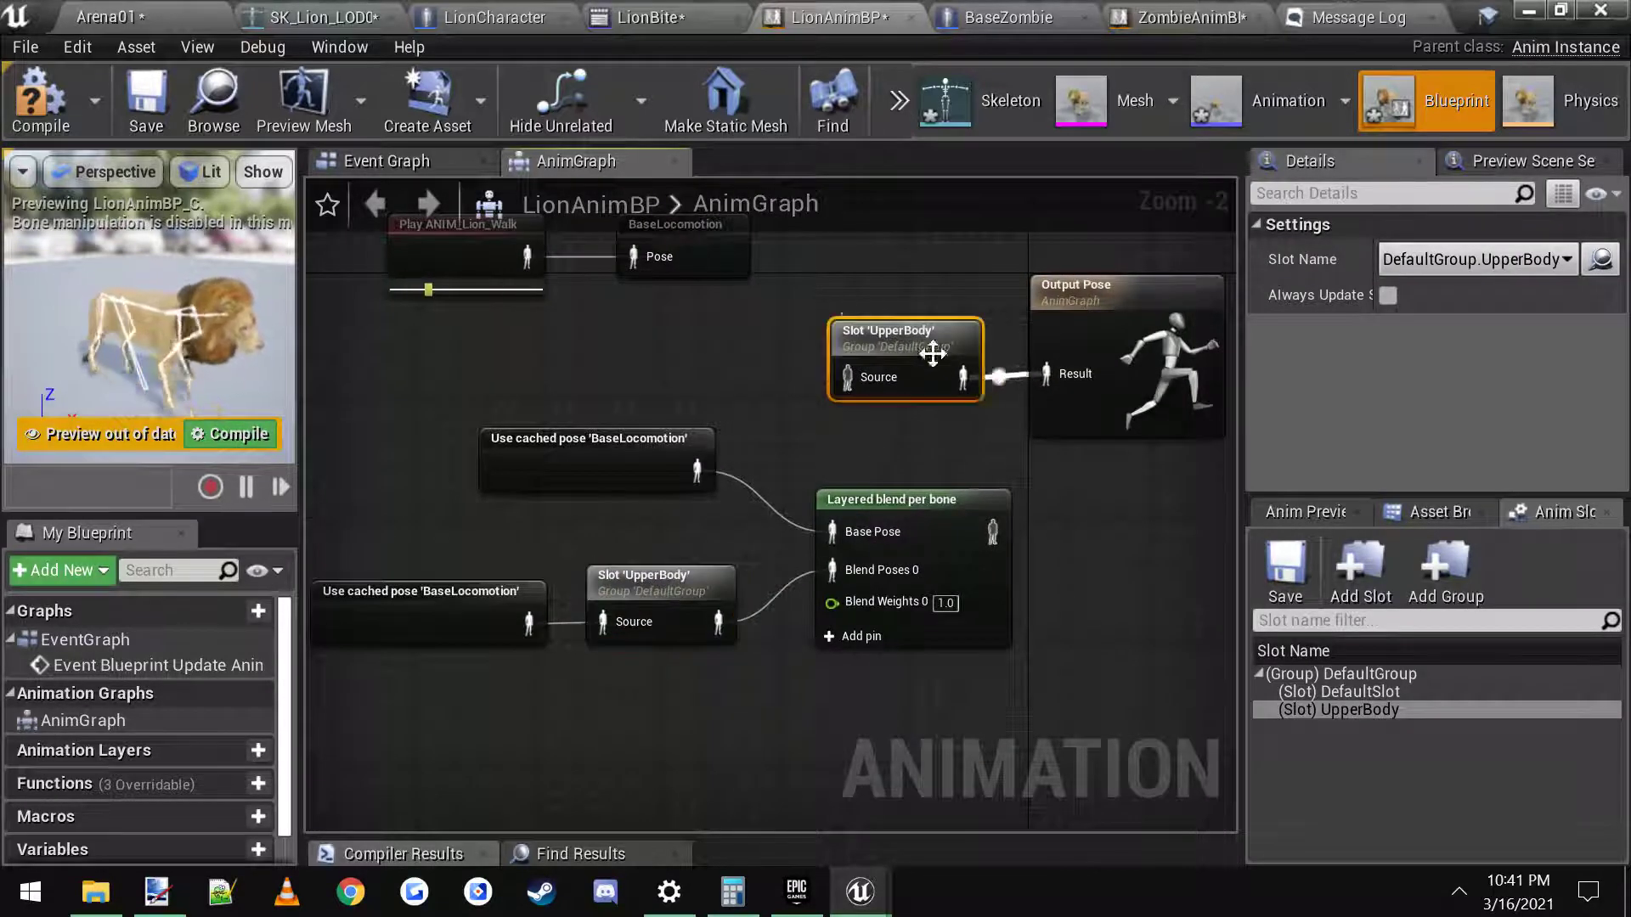
Step: Set the slot node before Output Pose to DefaultGroup.DefaultSlot and connect the Layered blend per bone result to its Source
click(1502, 287)
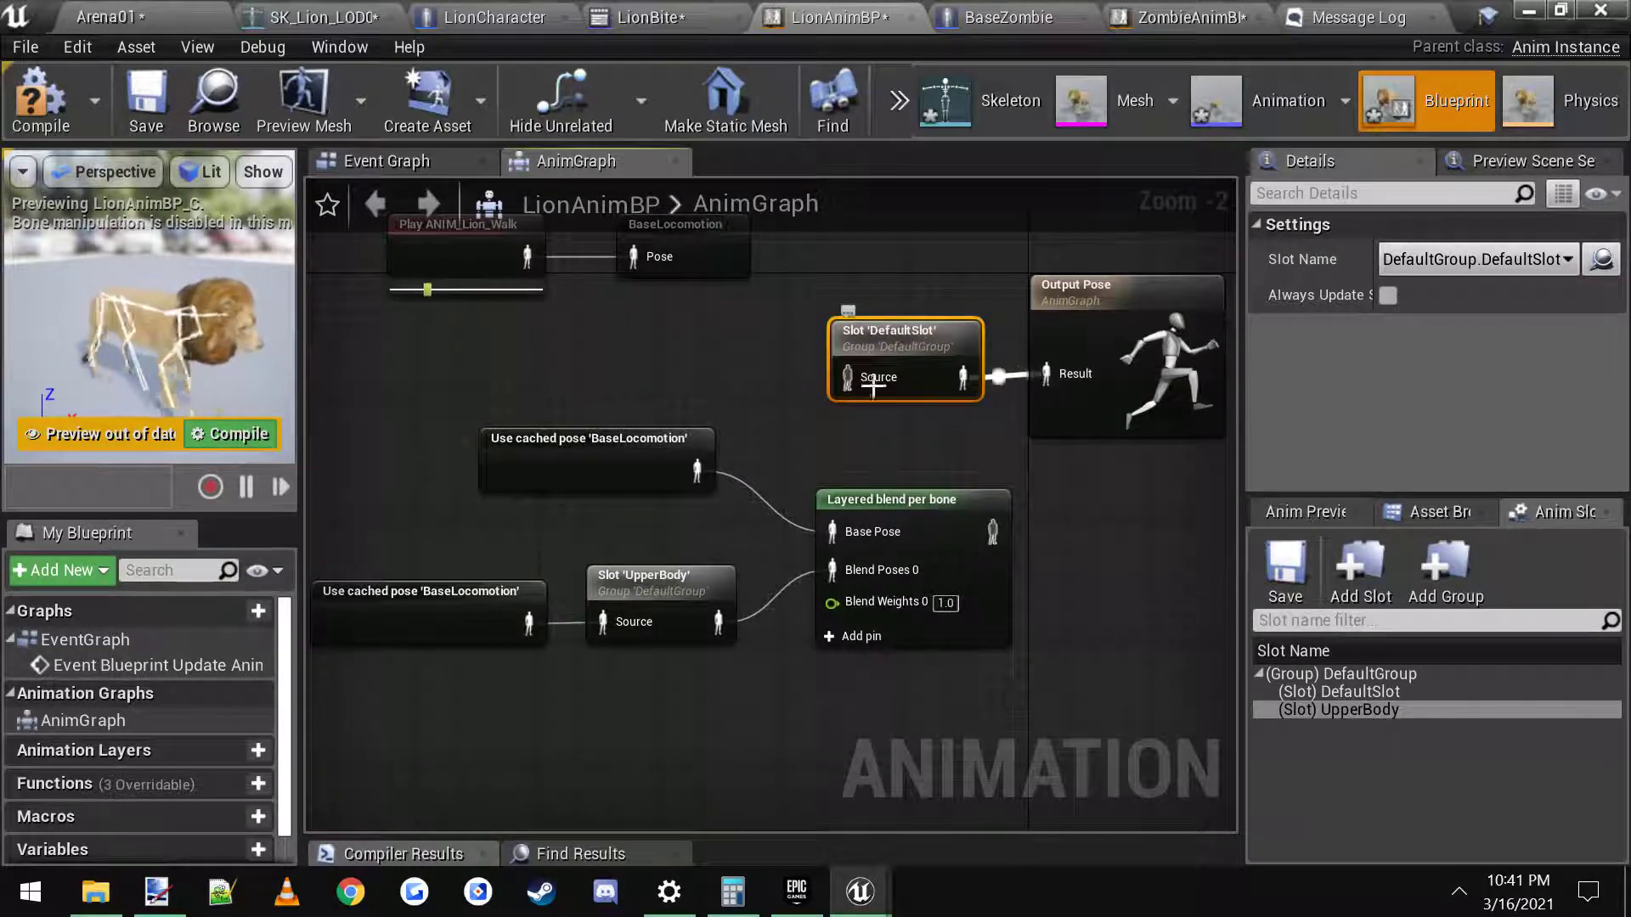
scroll(888, 340, up, 2)
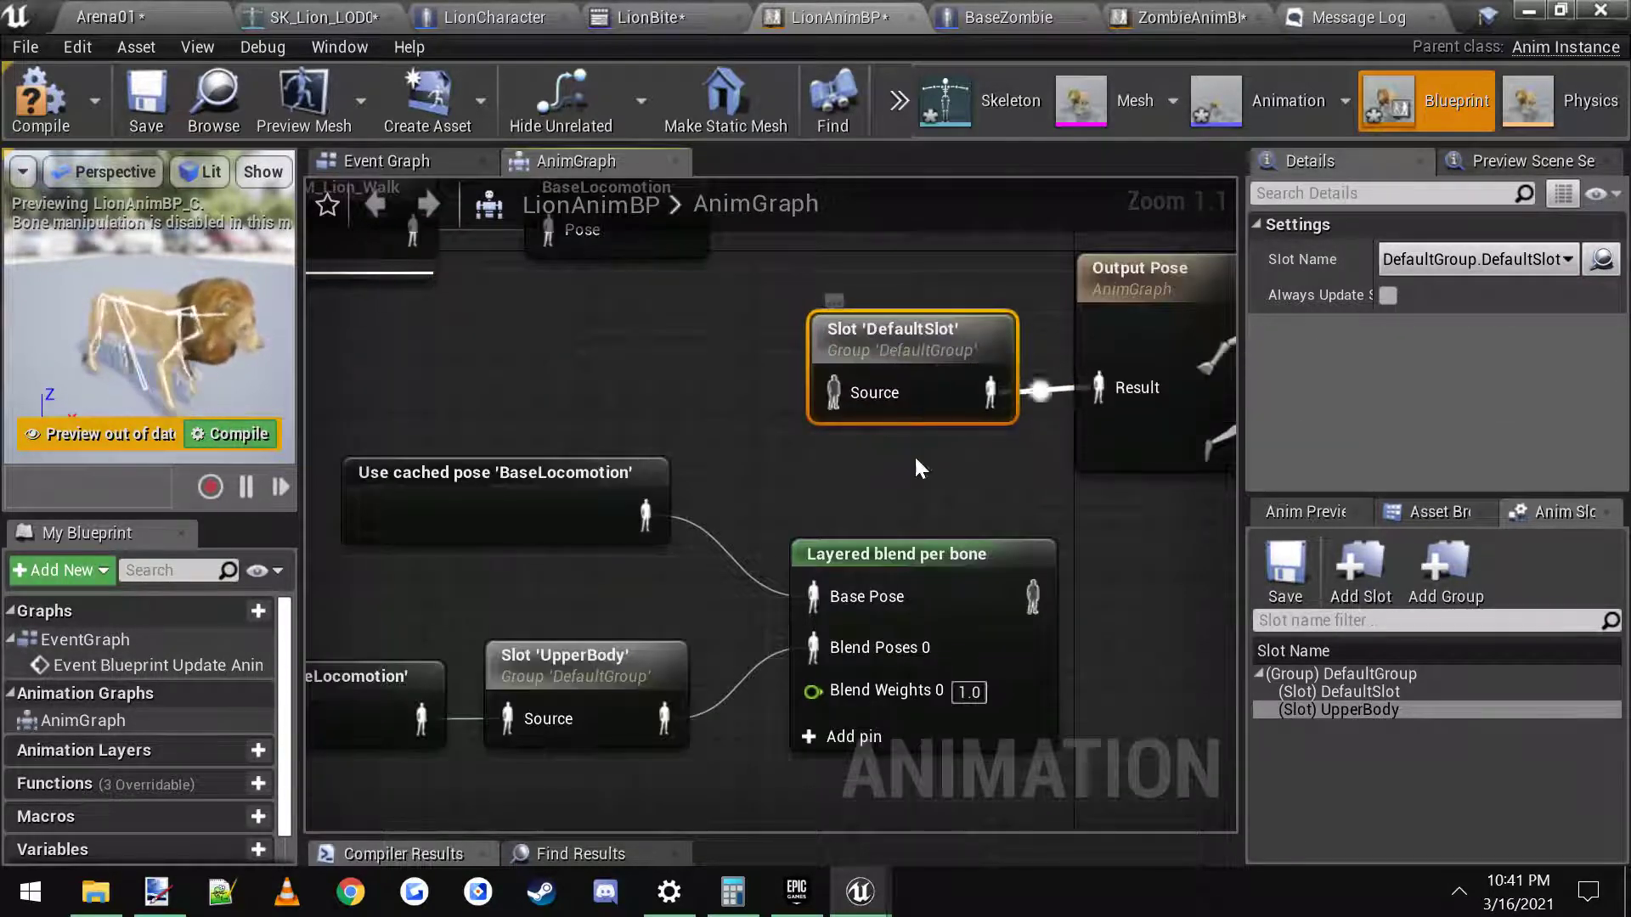
scroll(911, 468, down, 1)
drag(431, 466, 965, 683)
scroll(1011, 663, down, 2)
drag(1043, 562, 779, 497)
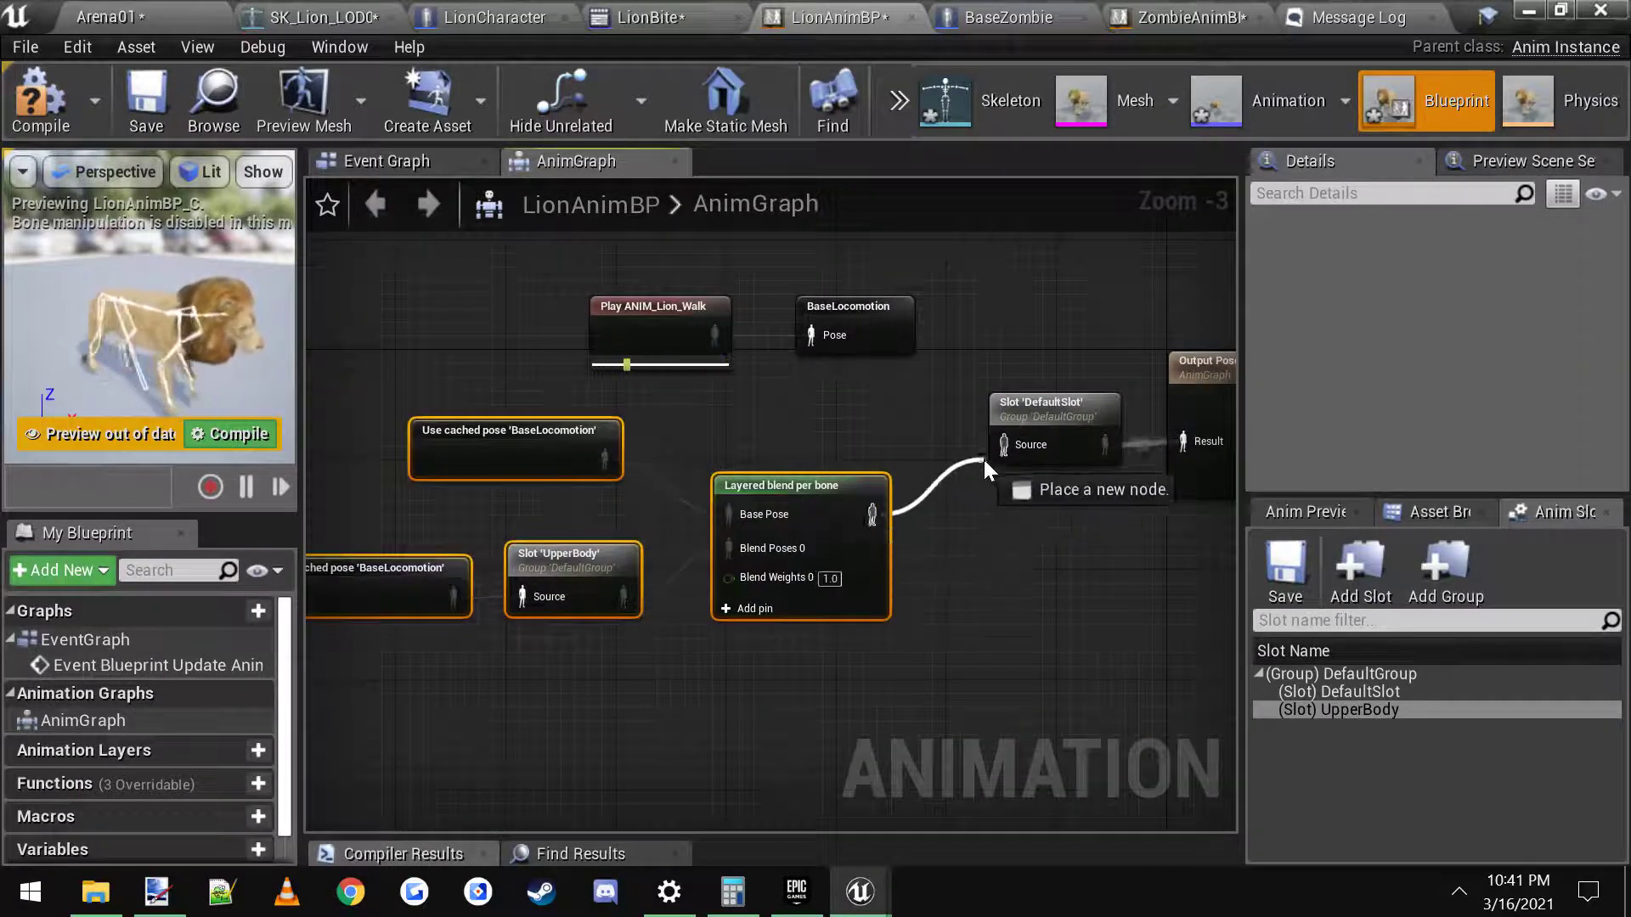
right_drag(987, 582, 1031, 564)
click(994, 579)
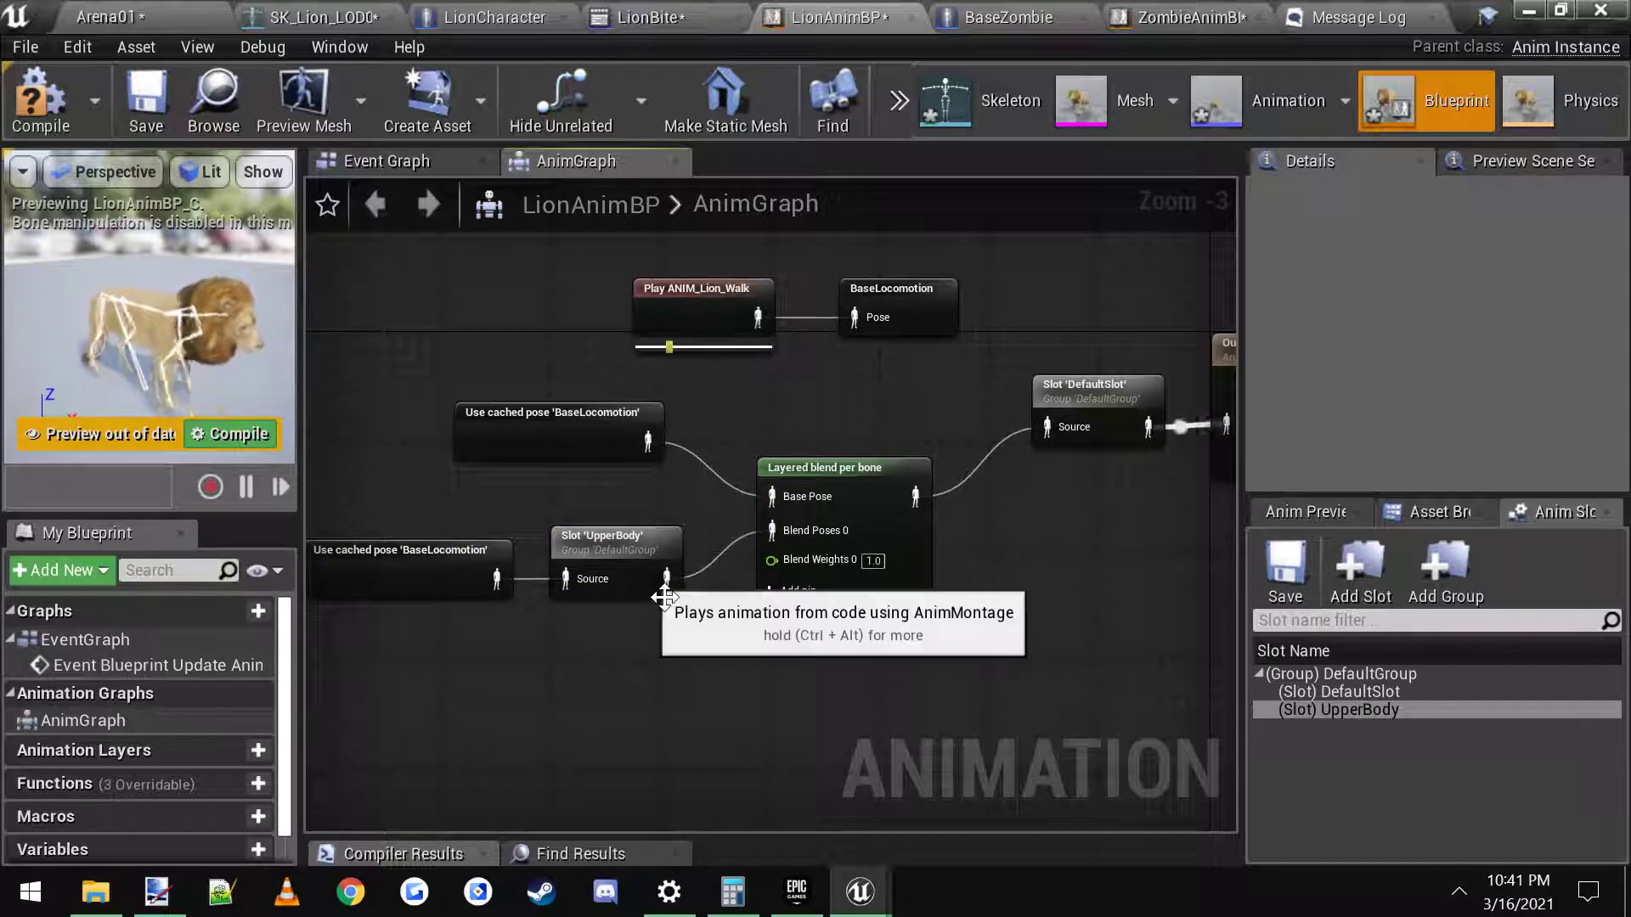
Step: Scrub the LionBite montage to the raised bite pose and copy the name of the spine bone at the lion's shoulders
click(621, 567)
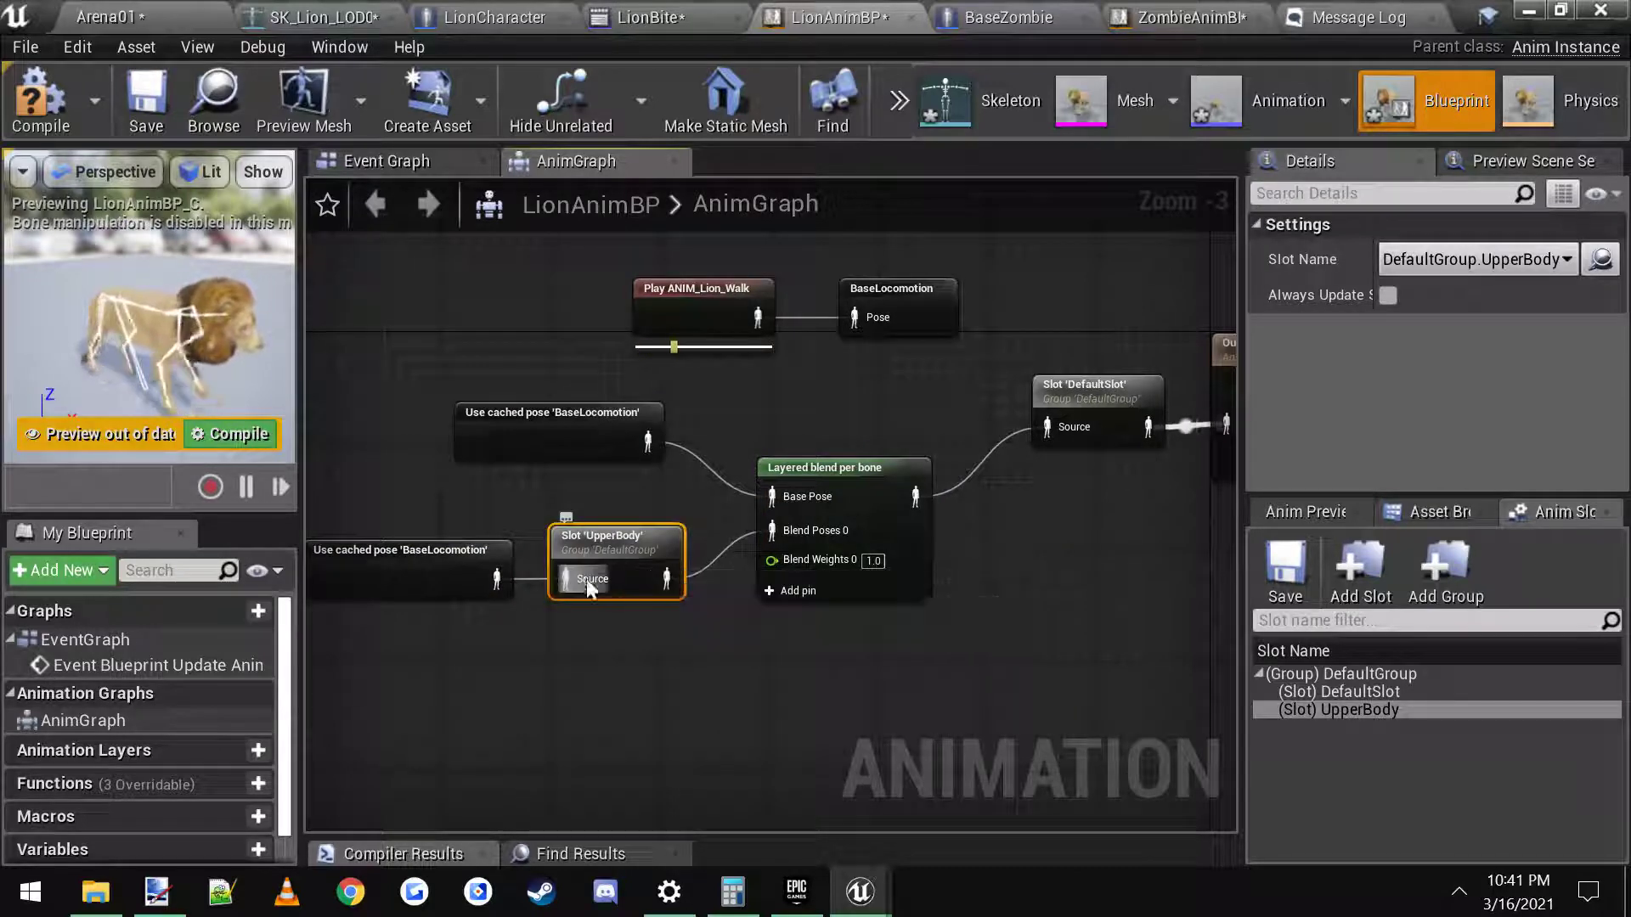
click(915, 505)
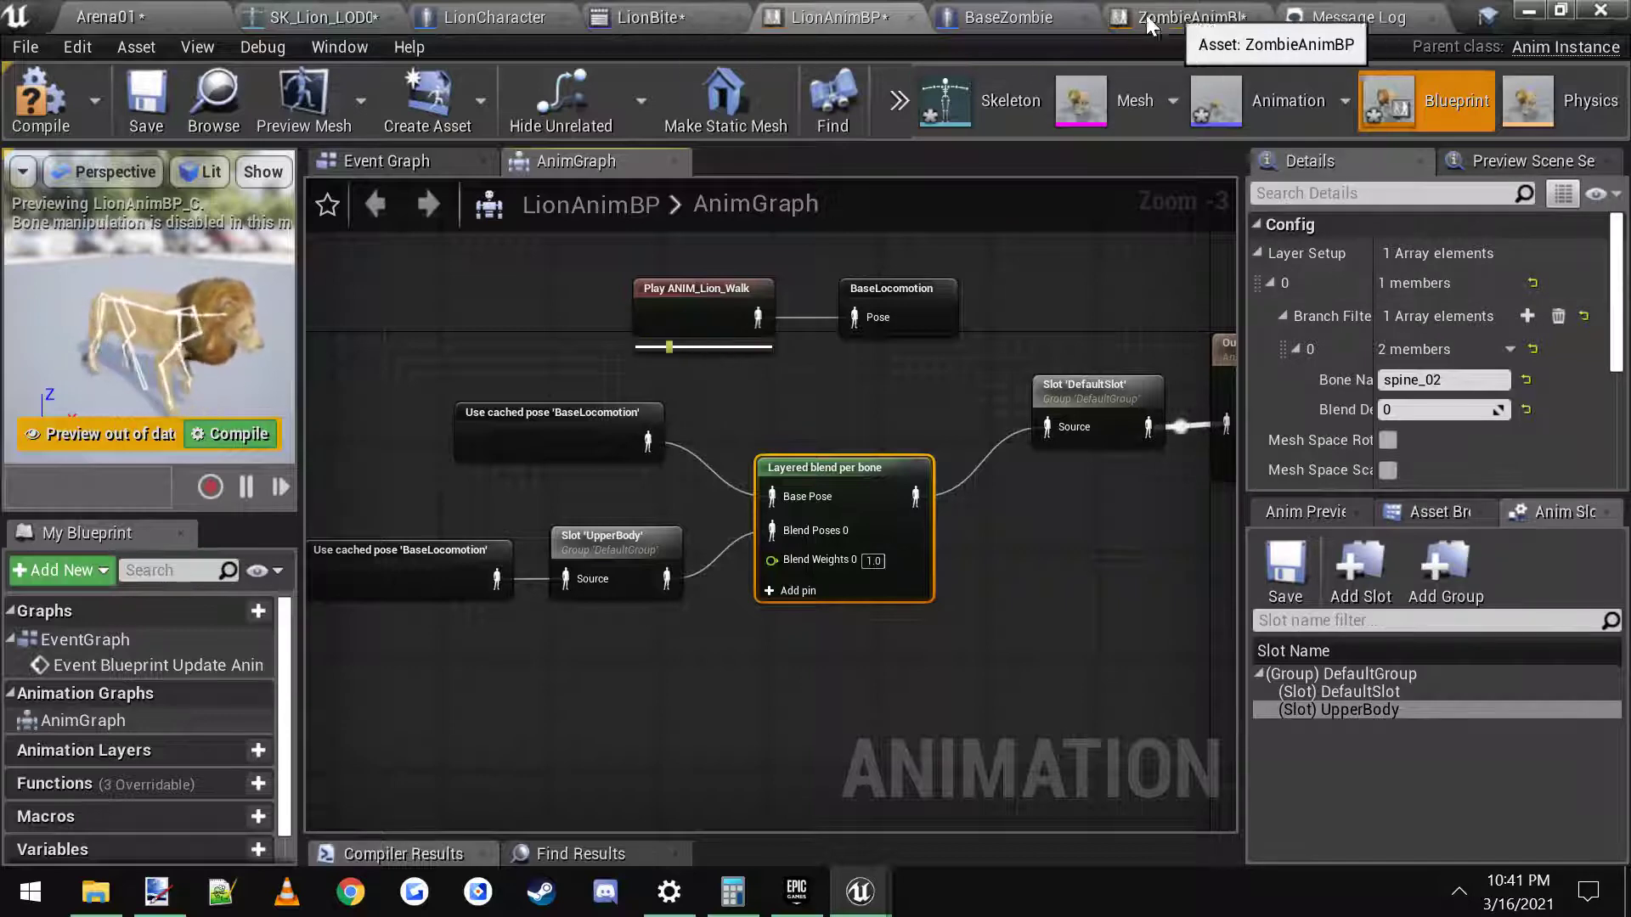
click(400, 19)
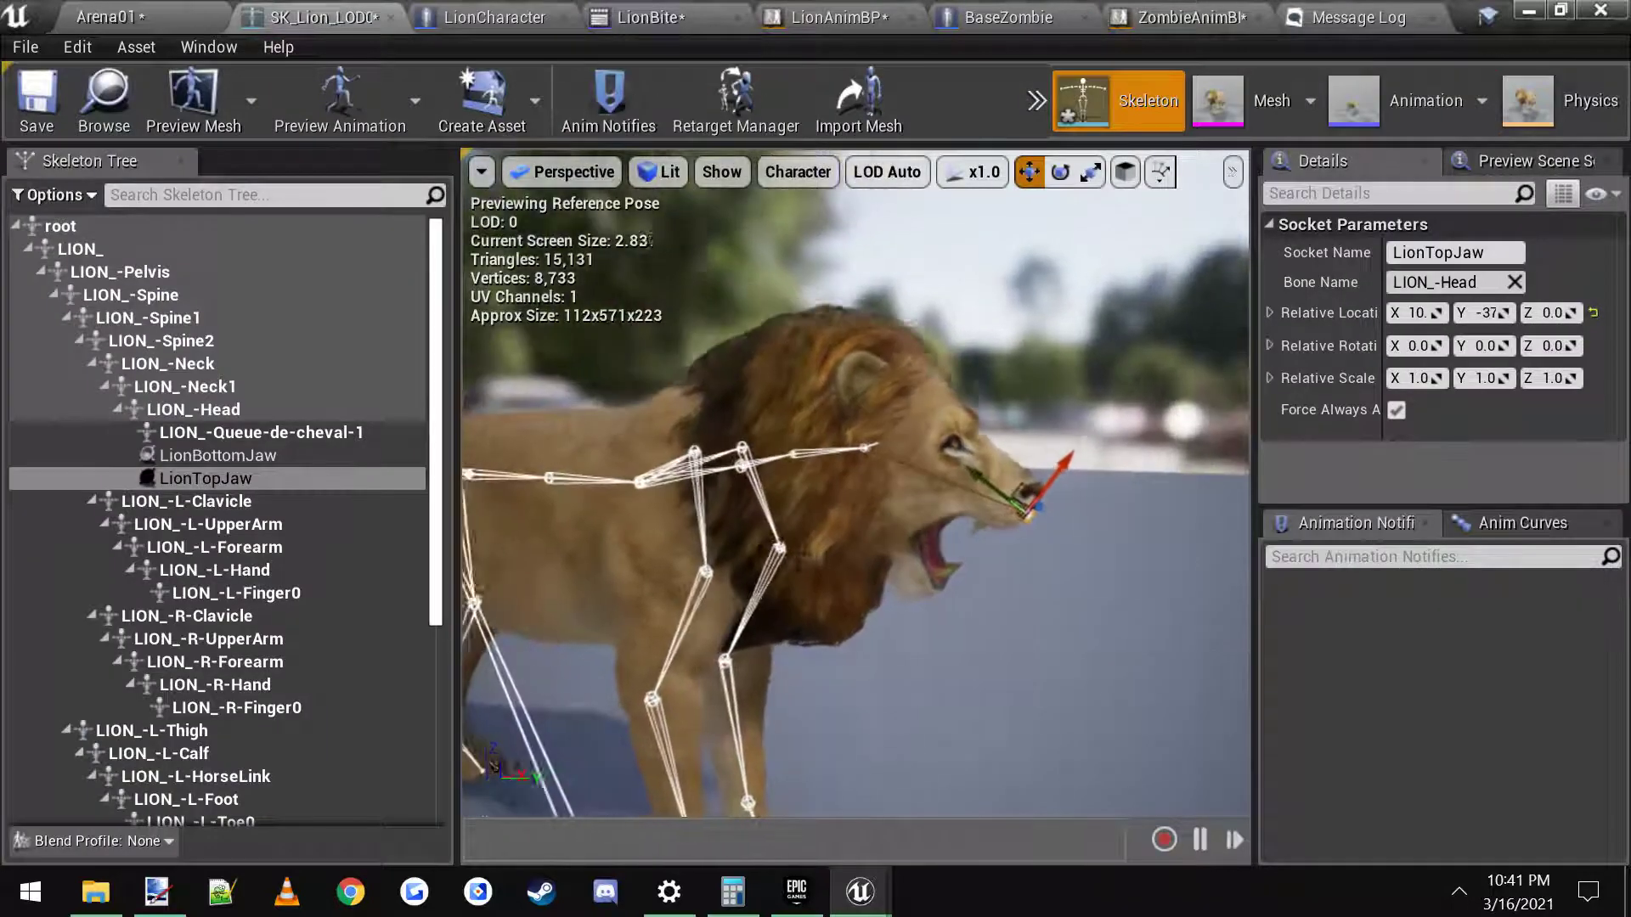
click(663, 12)
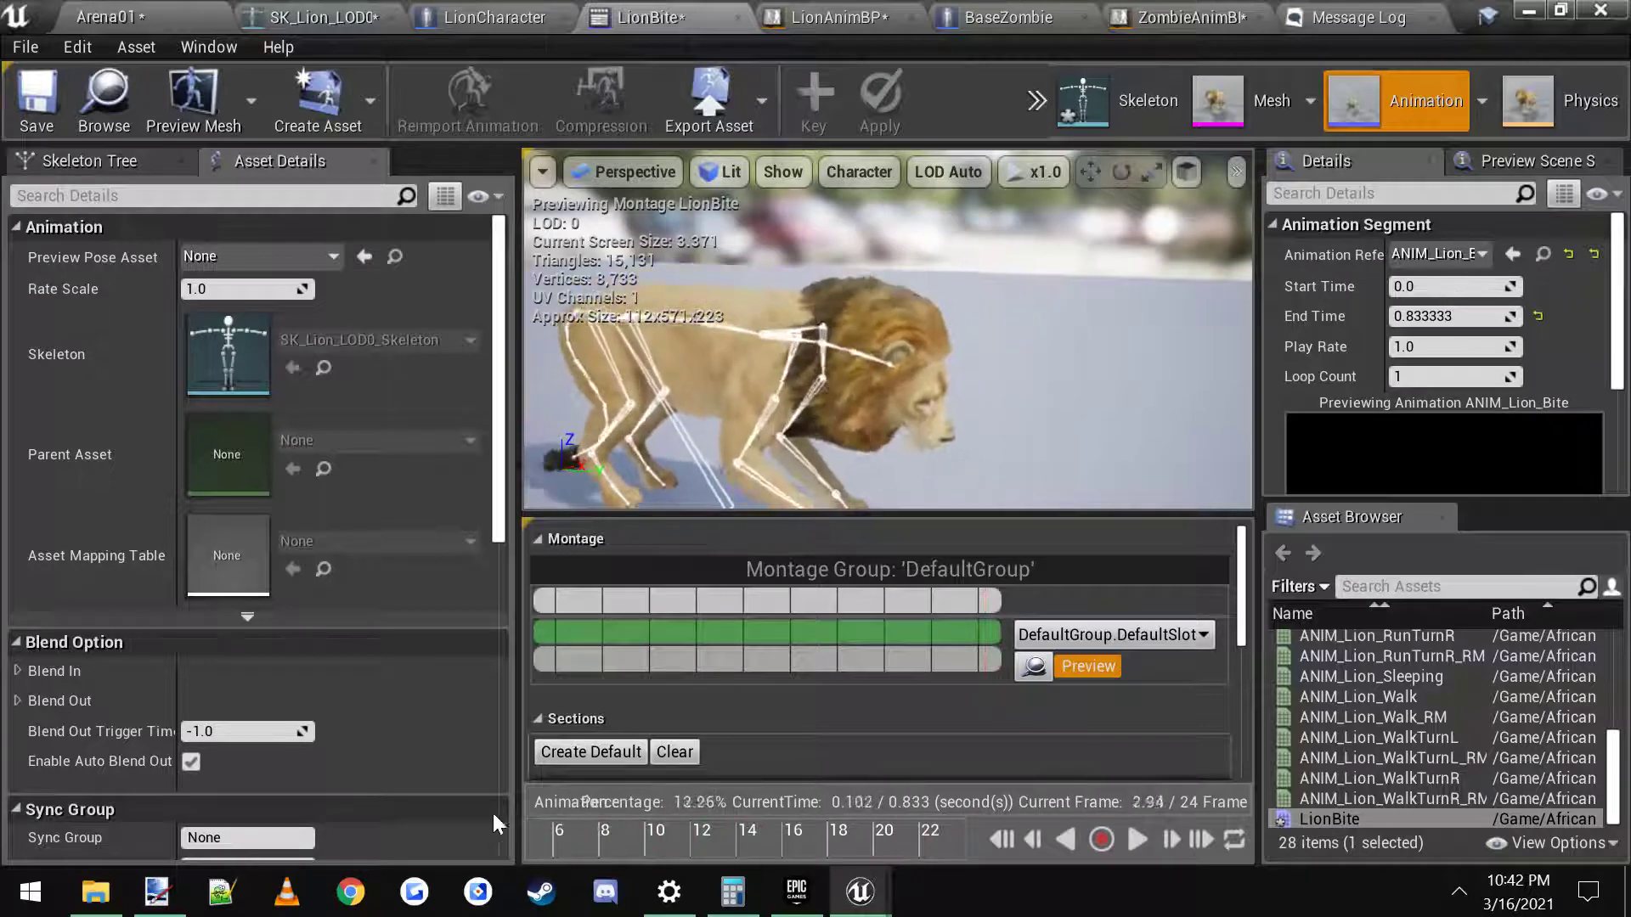
mouse_move(610, 822)
mouse_down()
mouse_move(706, 825)
mouse_move(630, 823)
mouse_up()
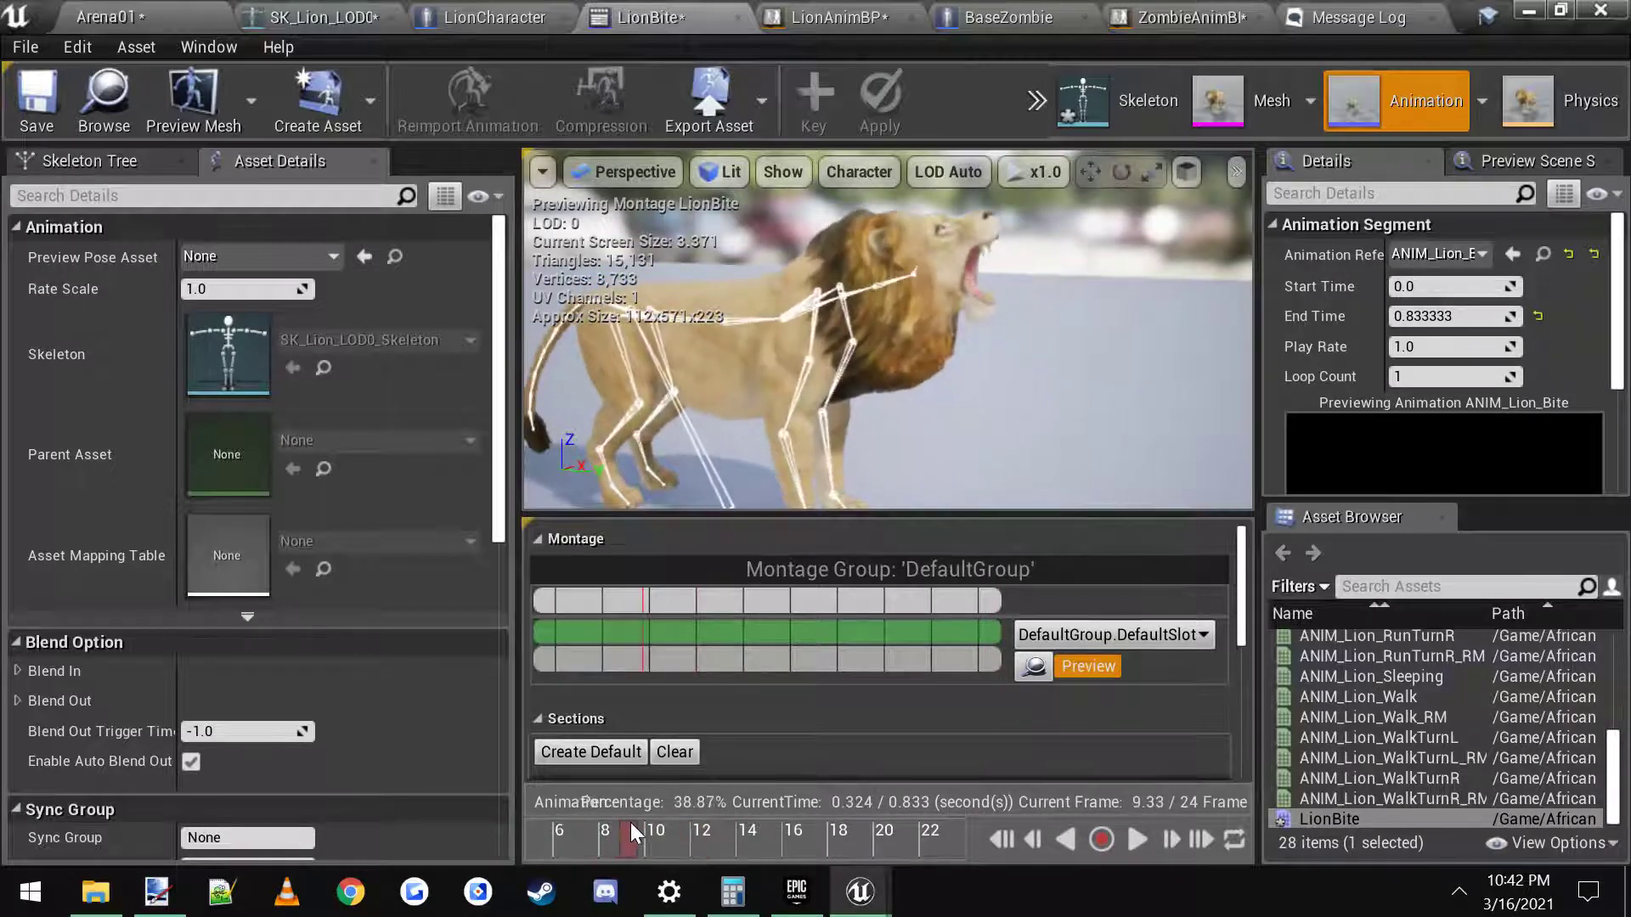
click(782, 320)
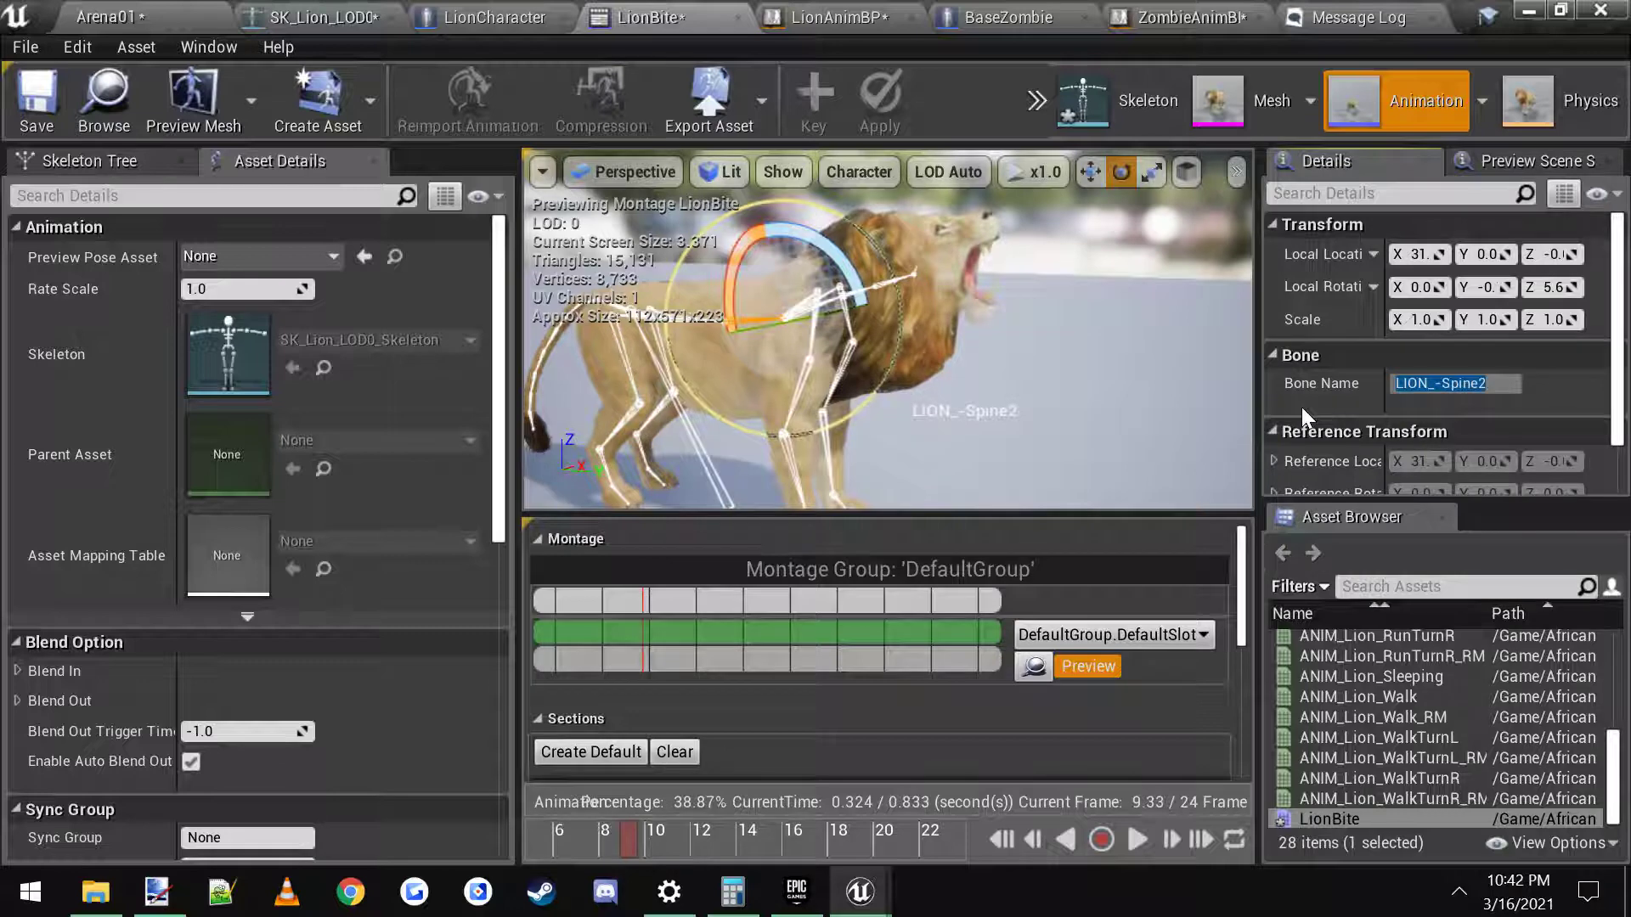
Step: Set the branch filter bone name of Layered blend per bone to LION_-Spine2, and compile and save LionAnimBP
click(828, 17)
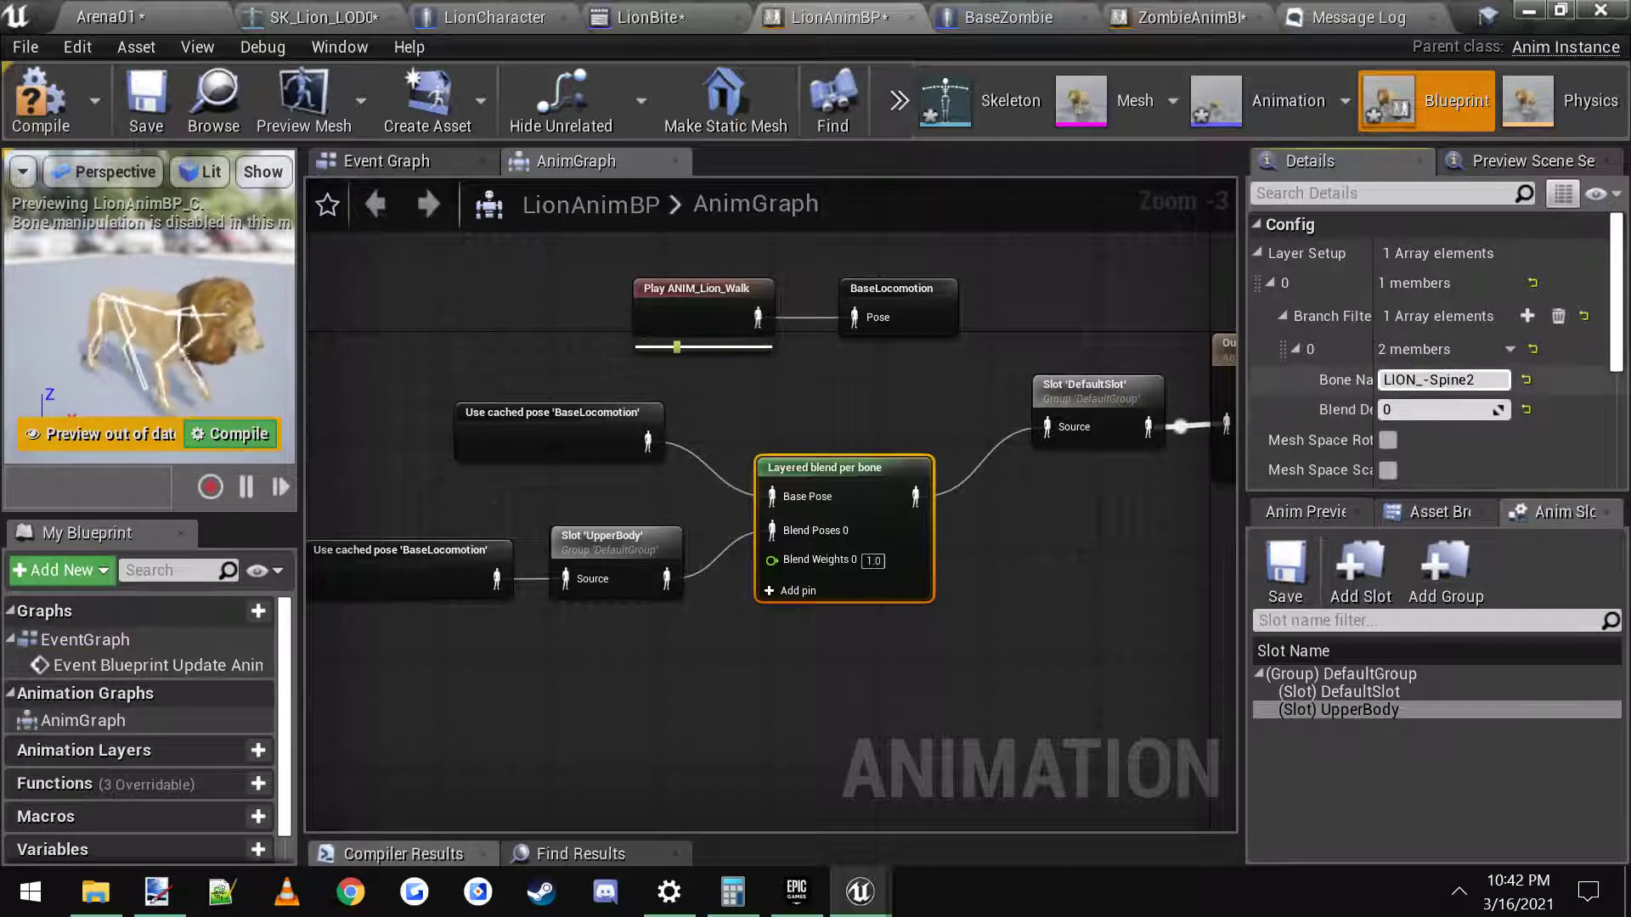
click(1065, 556)
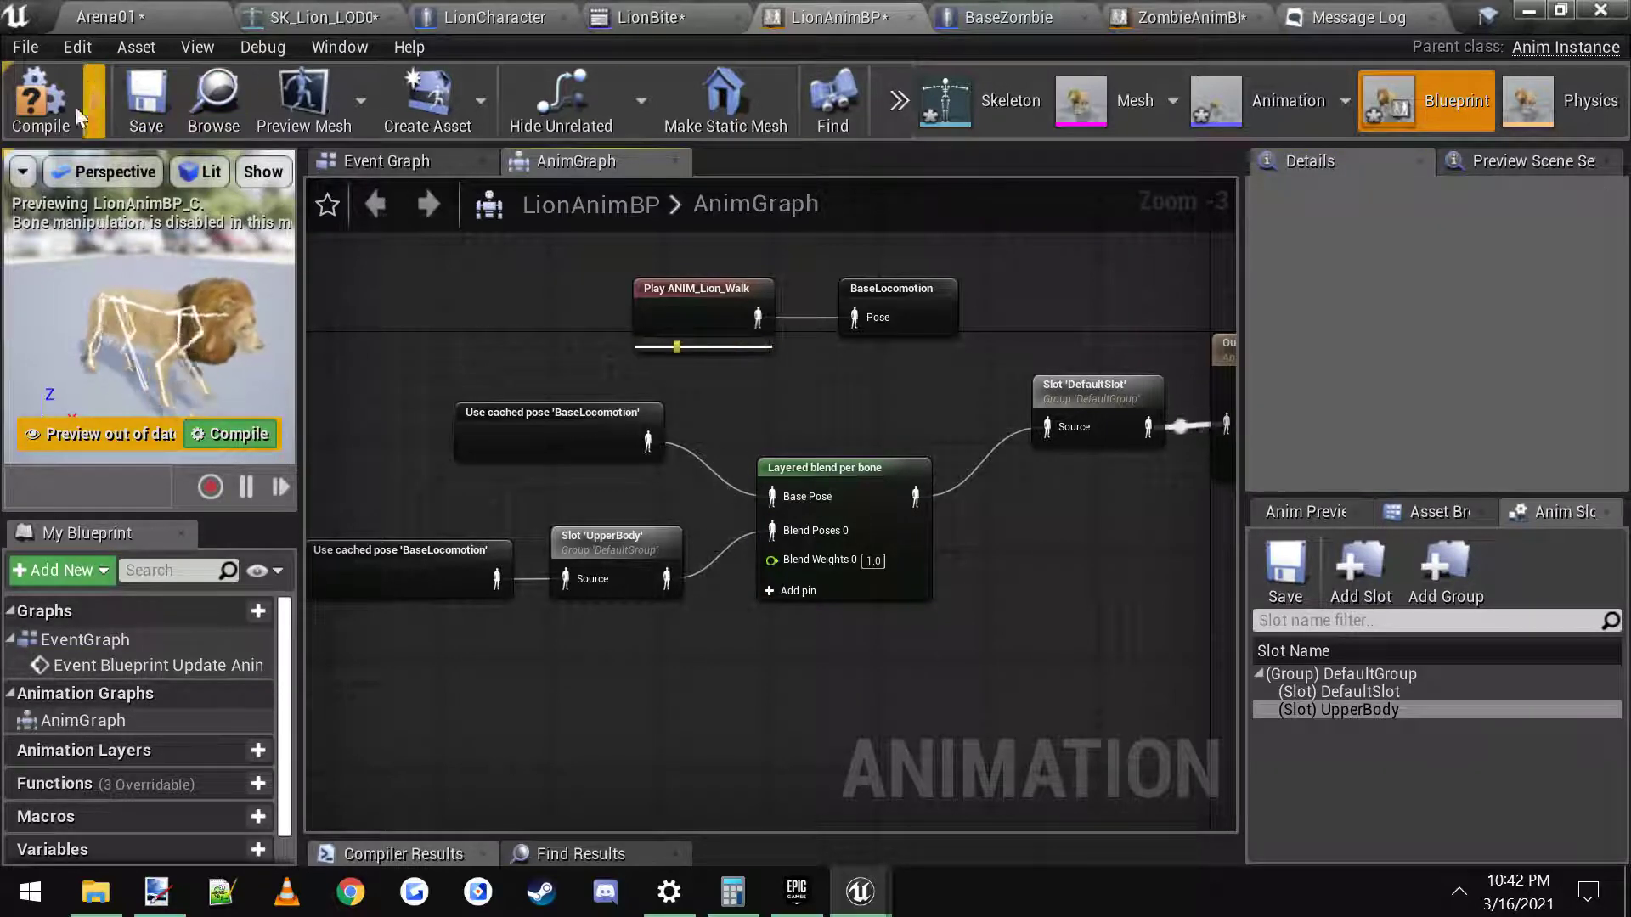
click(136, 110)
Step: Set the LionBite montage's slot to DefaultGroup.UpperBody and save the montage
click(646, 17)
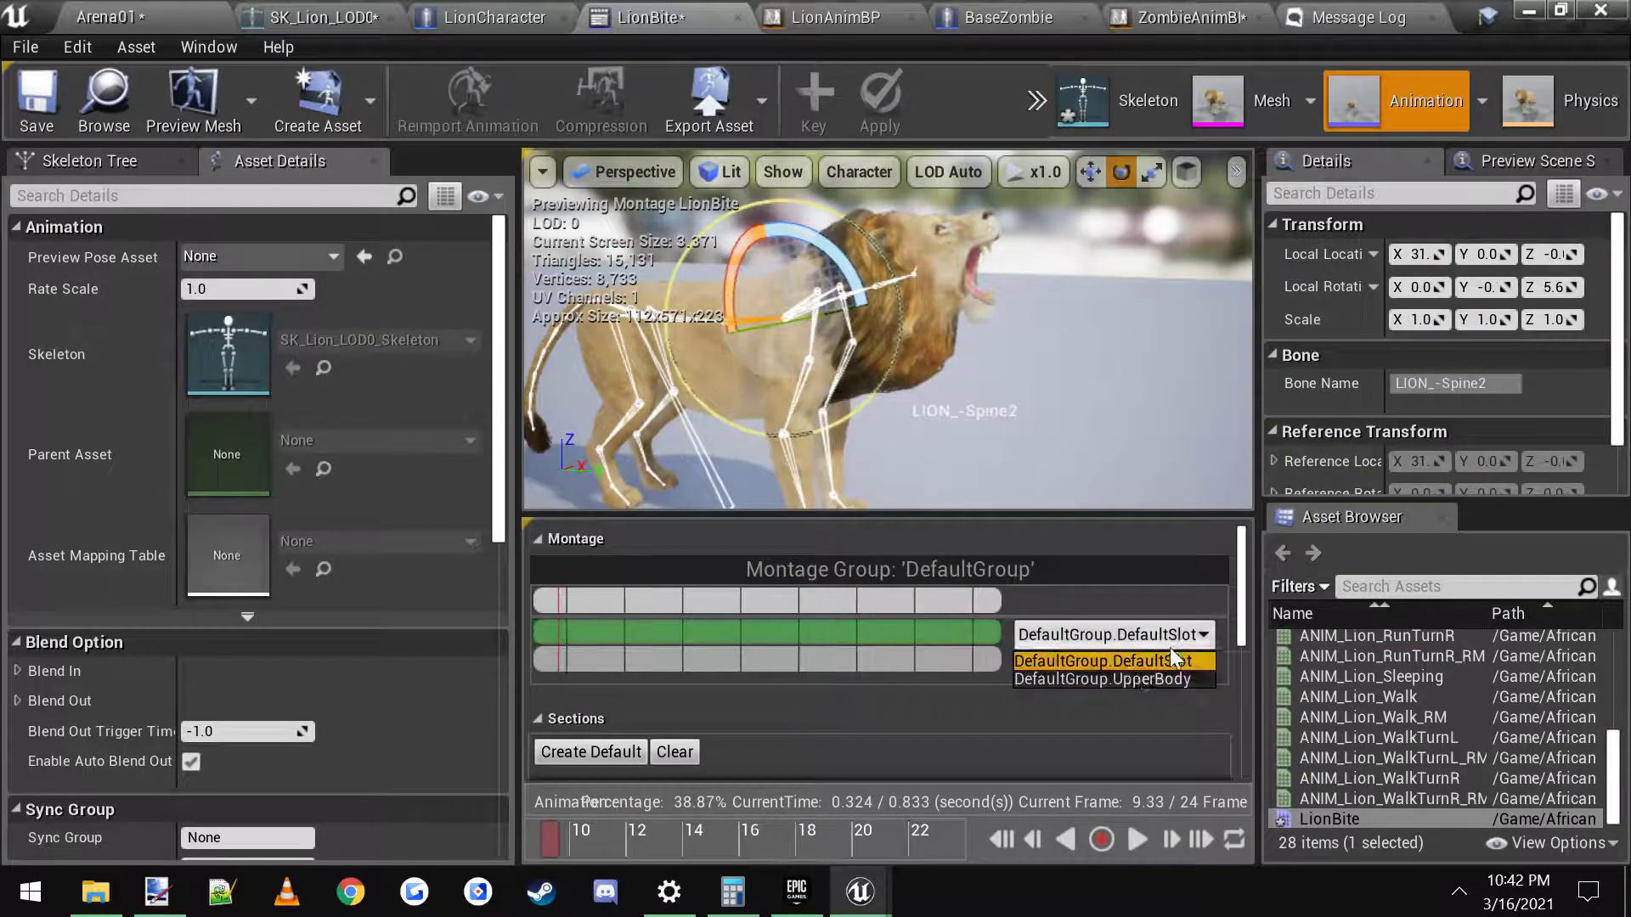
click(1126, 677)
click(929, 639)
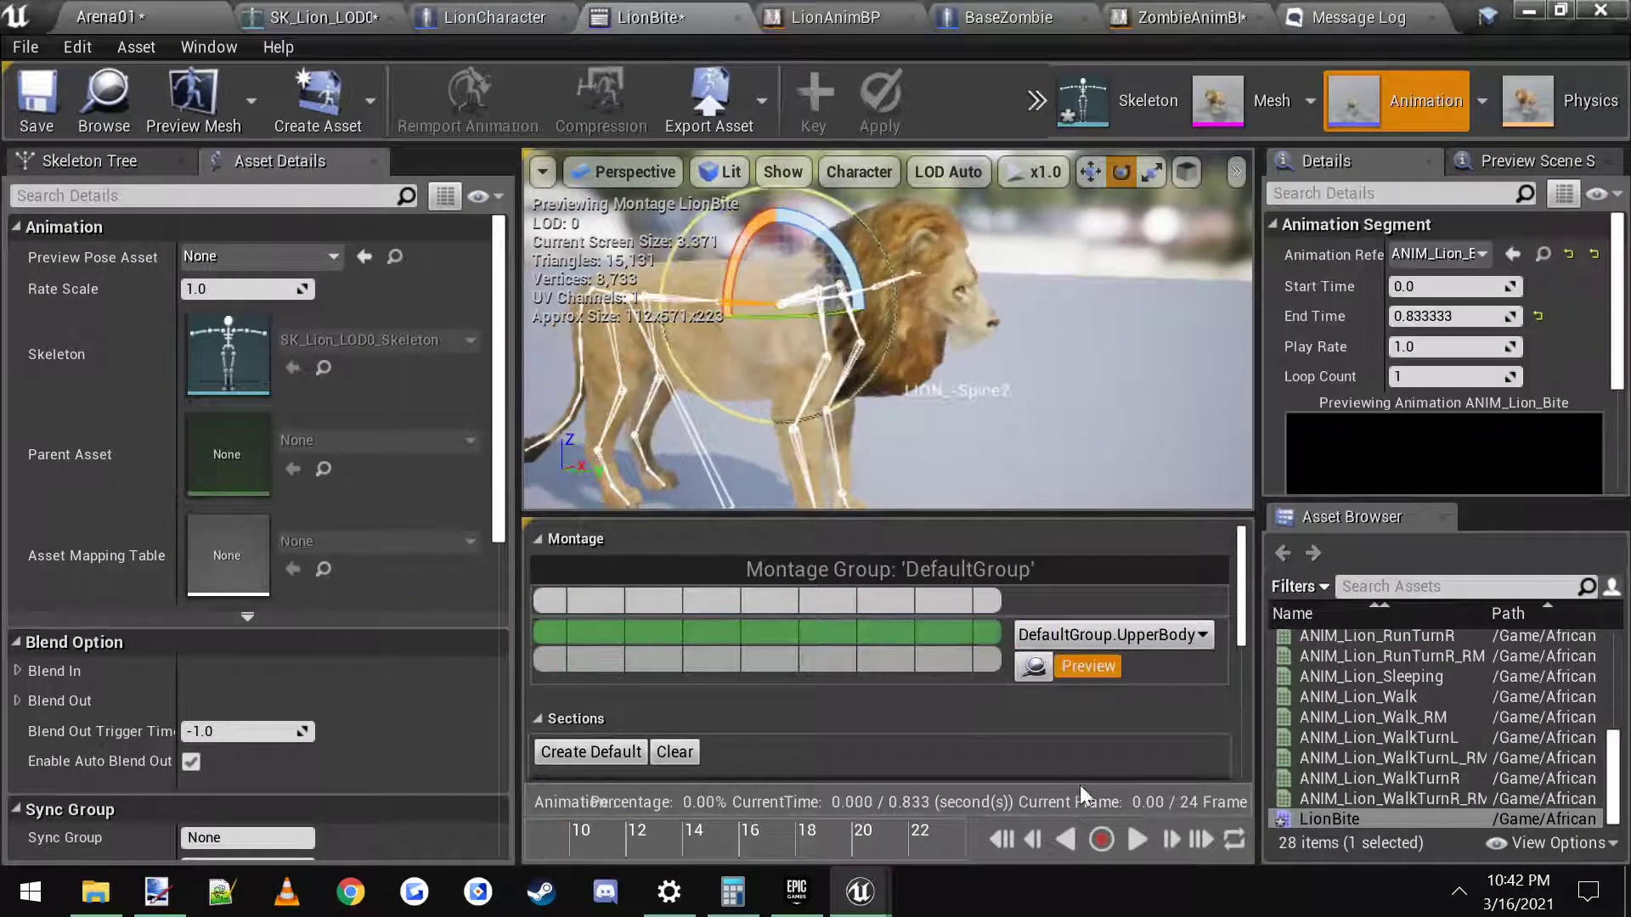
Step: Run Arena01 in a standalone preview and let the lion attack the player to test its bite animation
click(115, 16)
click(865, 104)
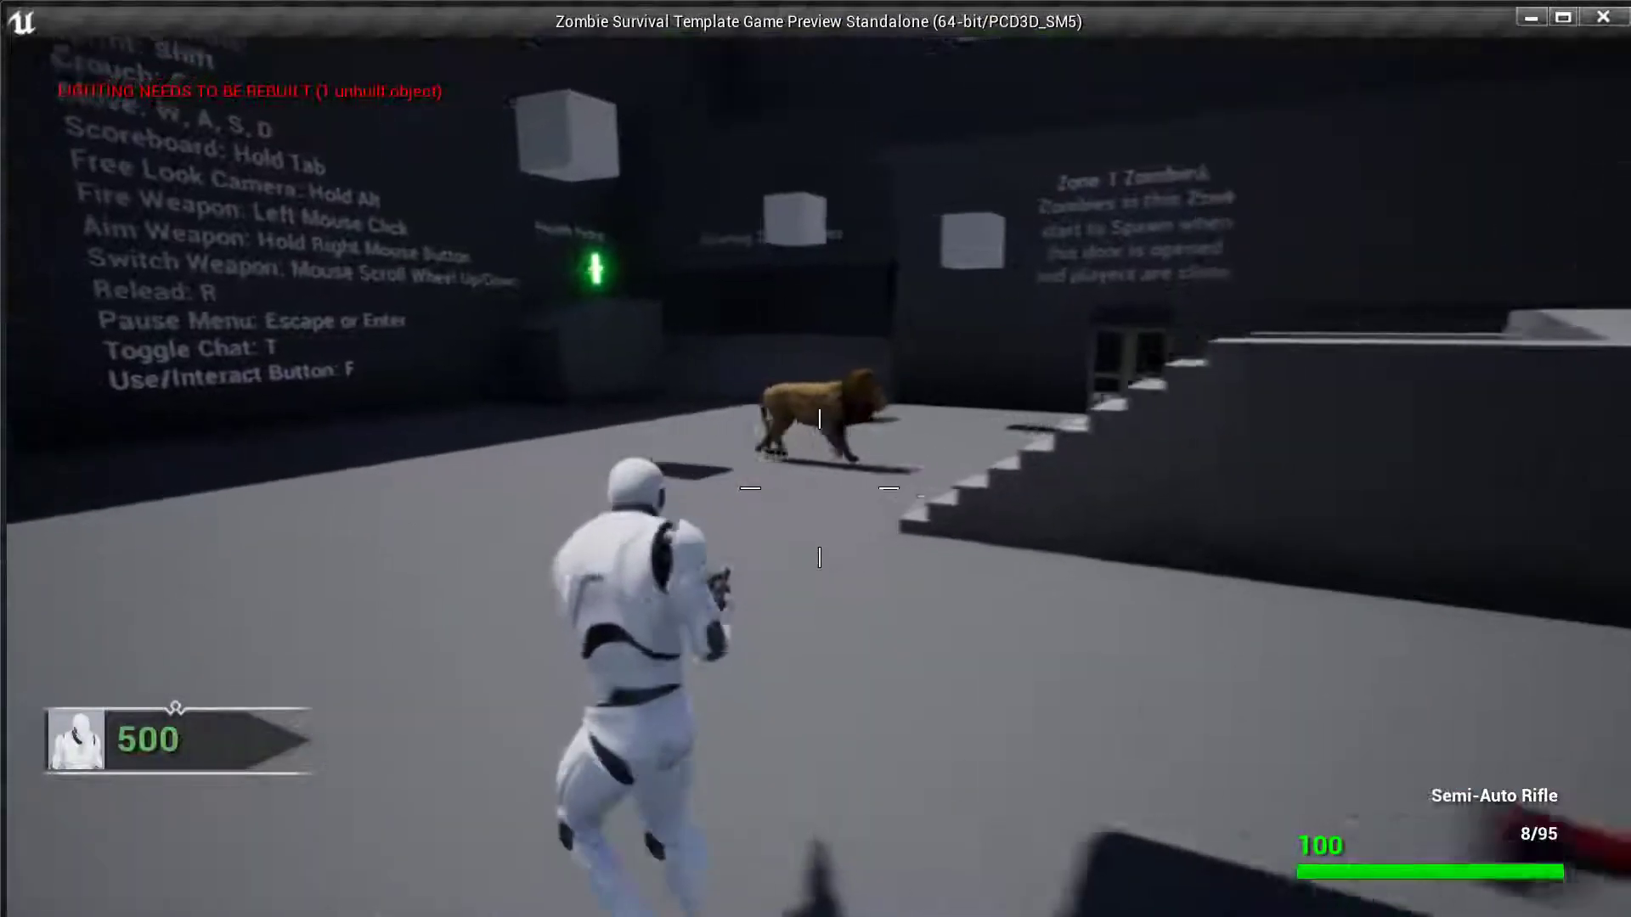
key(w)
right_click(819, 487)
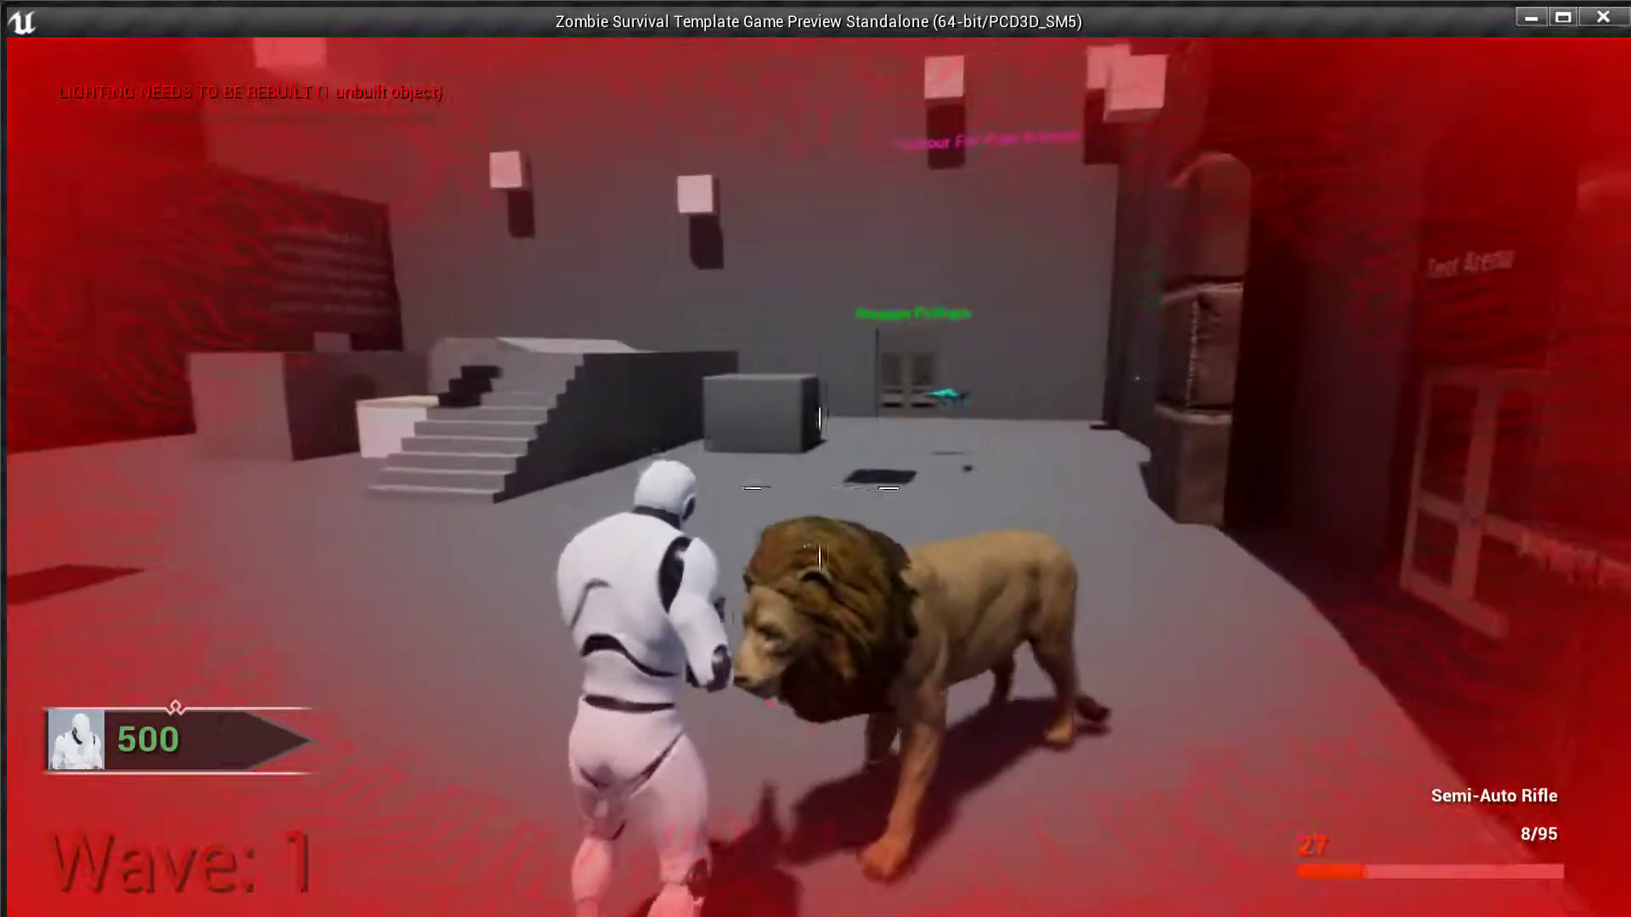
key(Escape)
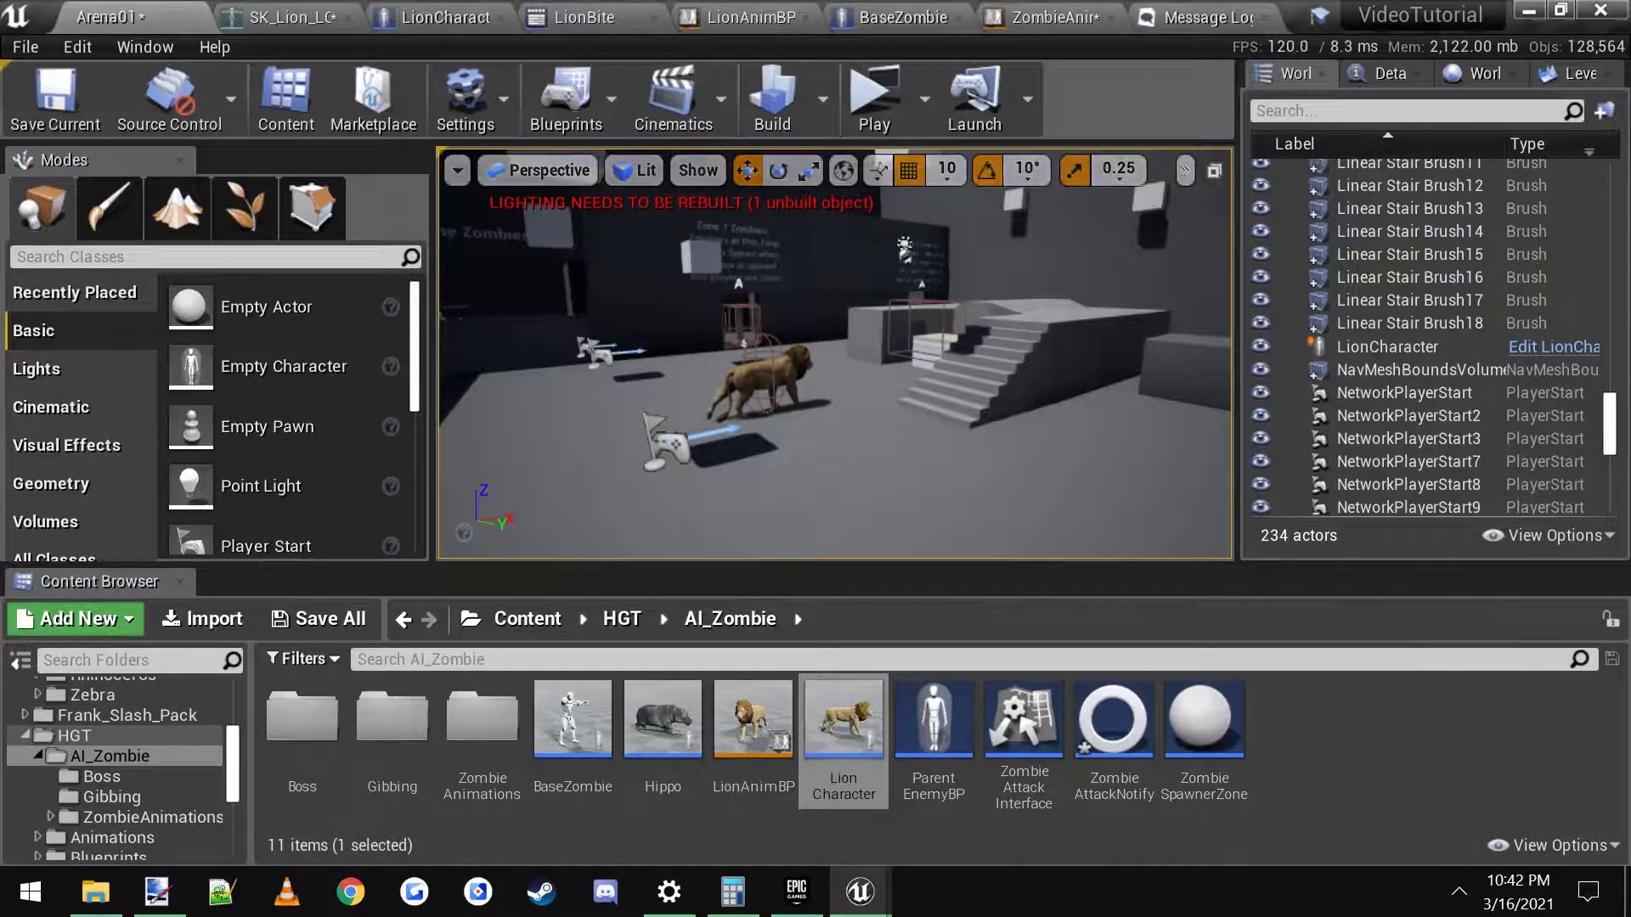
click(761, 376)
scroll(762, 376, up, 5)
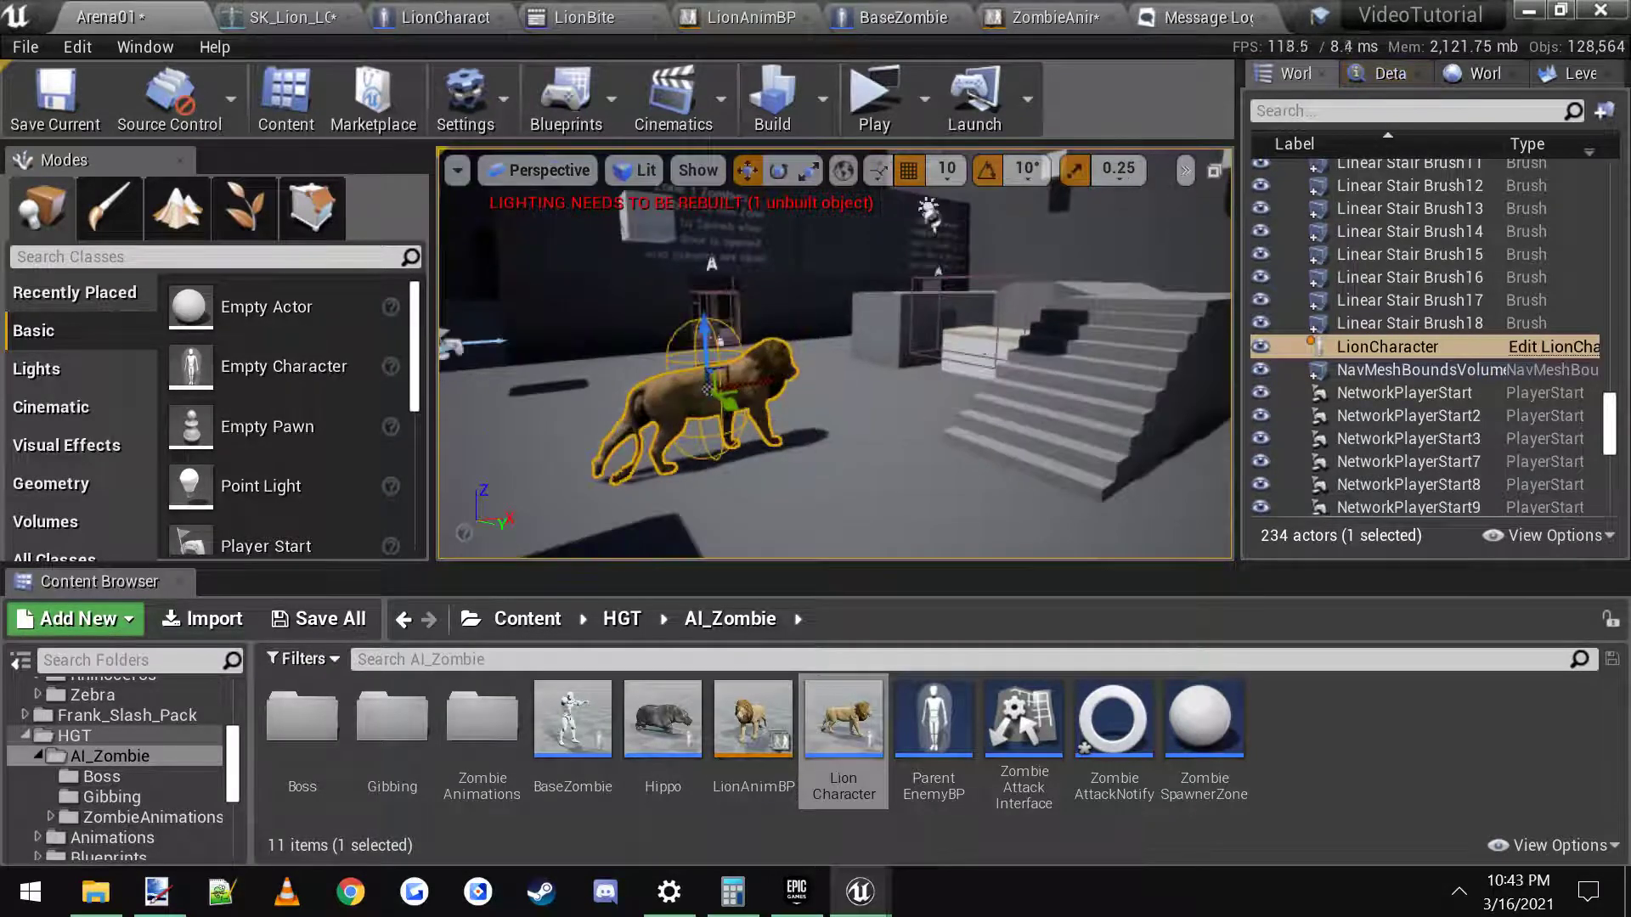
right_drag(830, 343, 747, 395)
scroll(834, 353, down, 4)
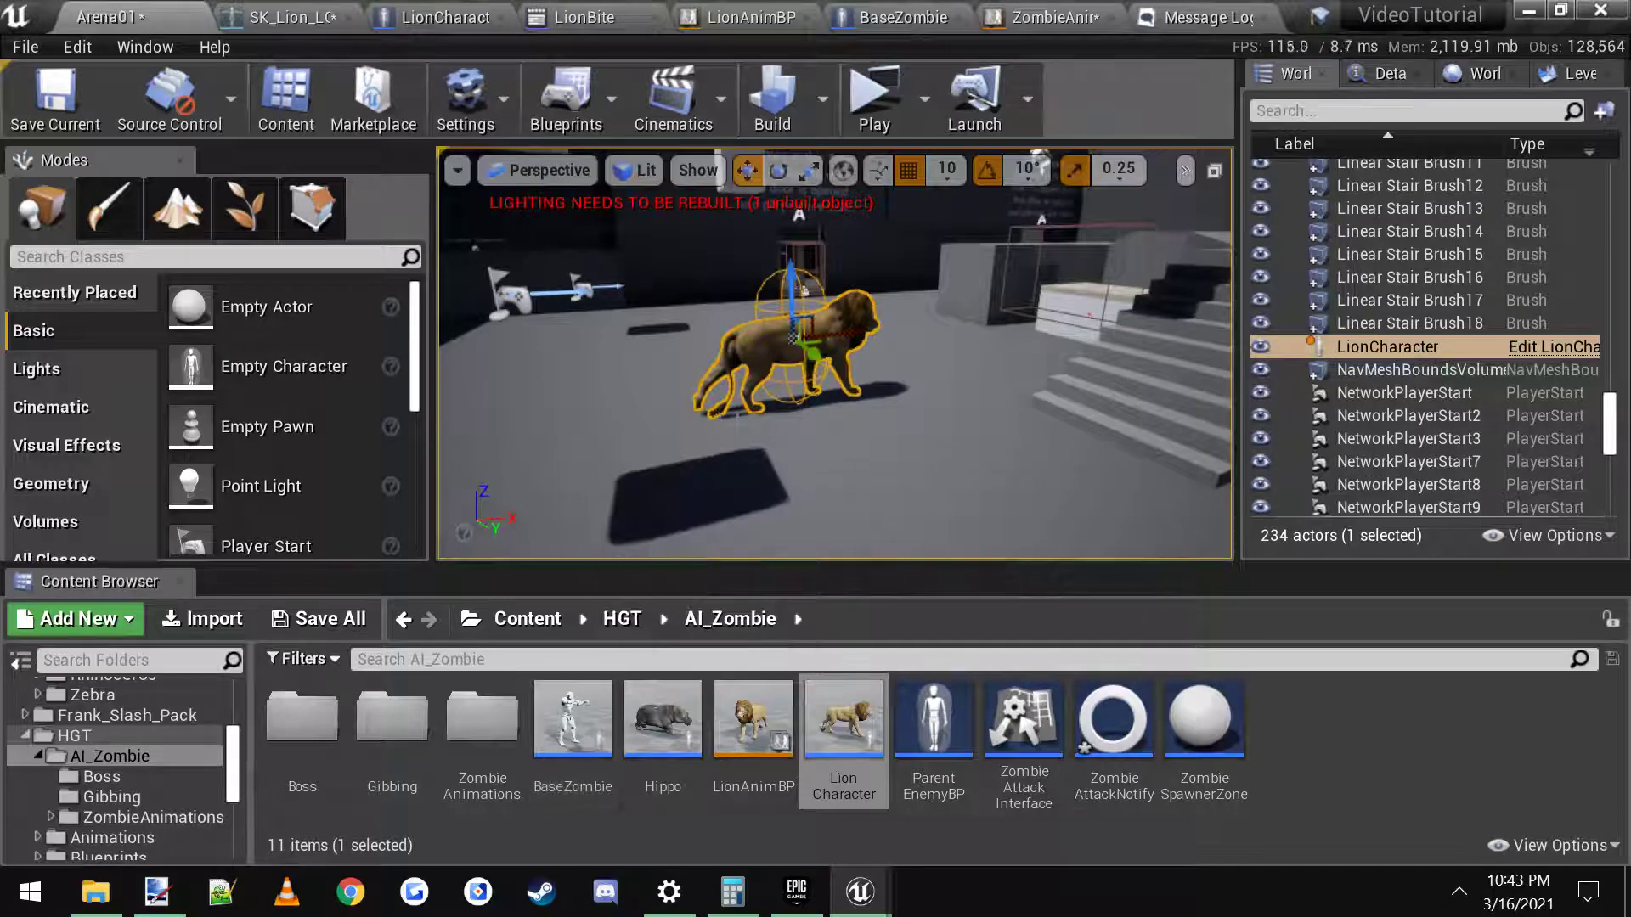
click(772, 12)
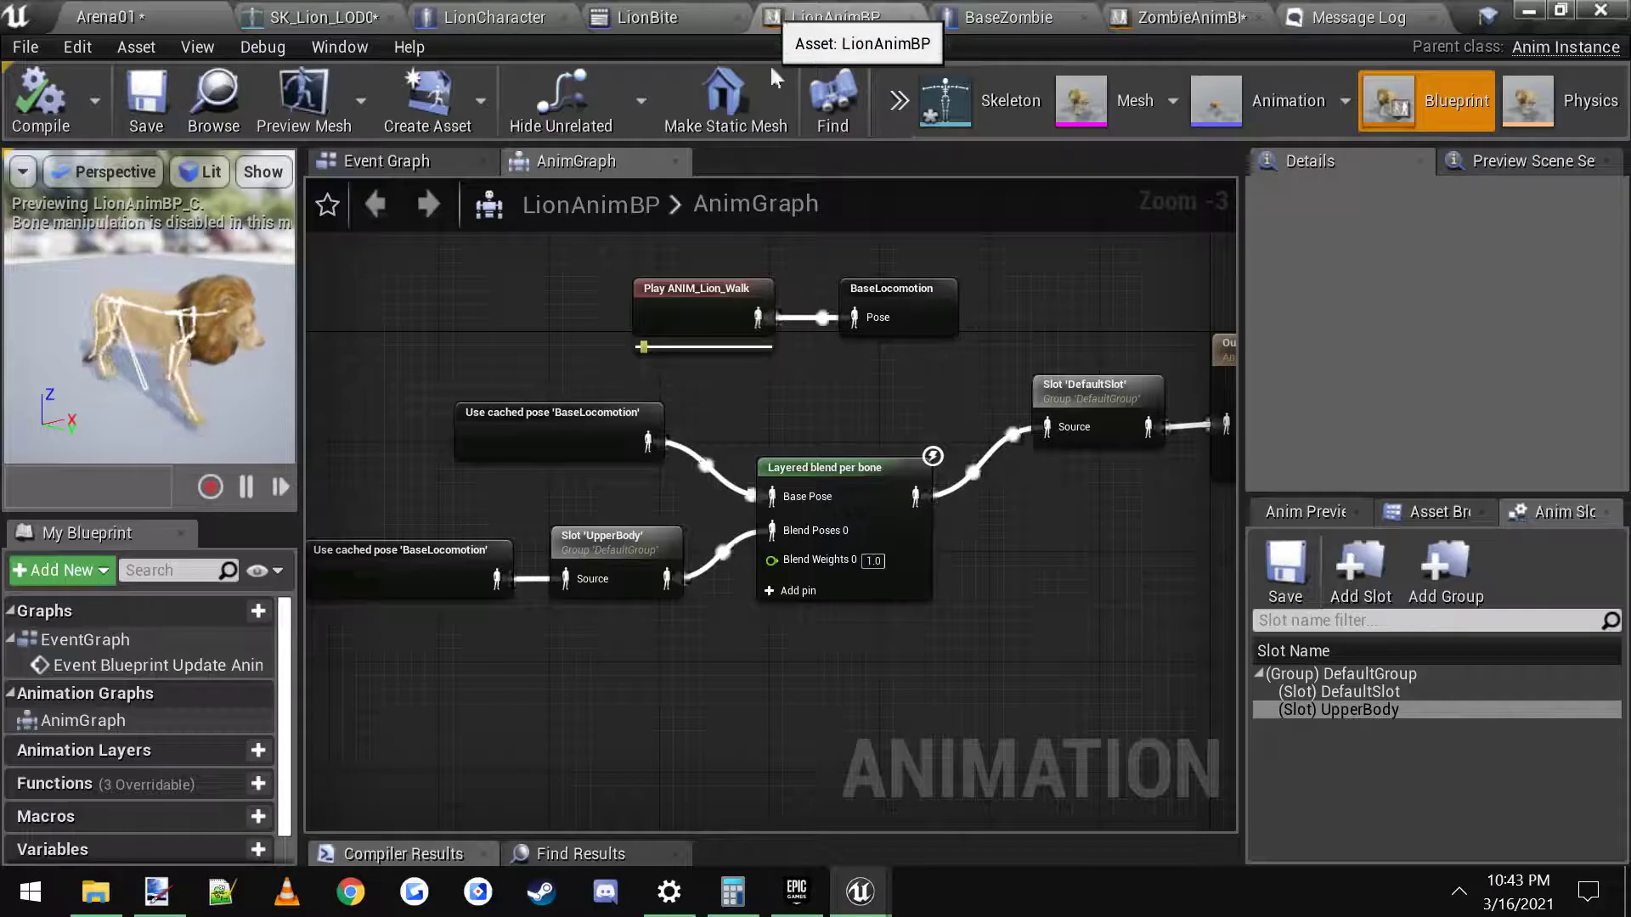
click(211, 12)
Step: Open ANIM_Lion_Bite from the LionAndLioness Animations folder and play its preview
scroll(165, 709, up, 2)
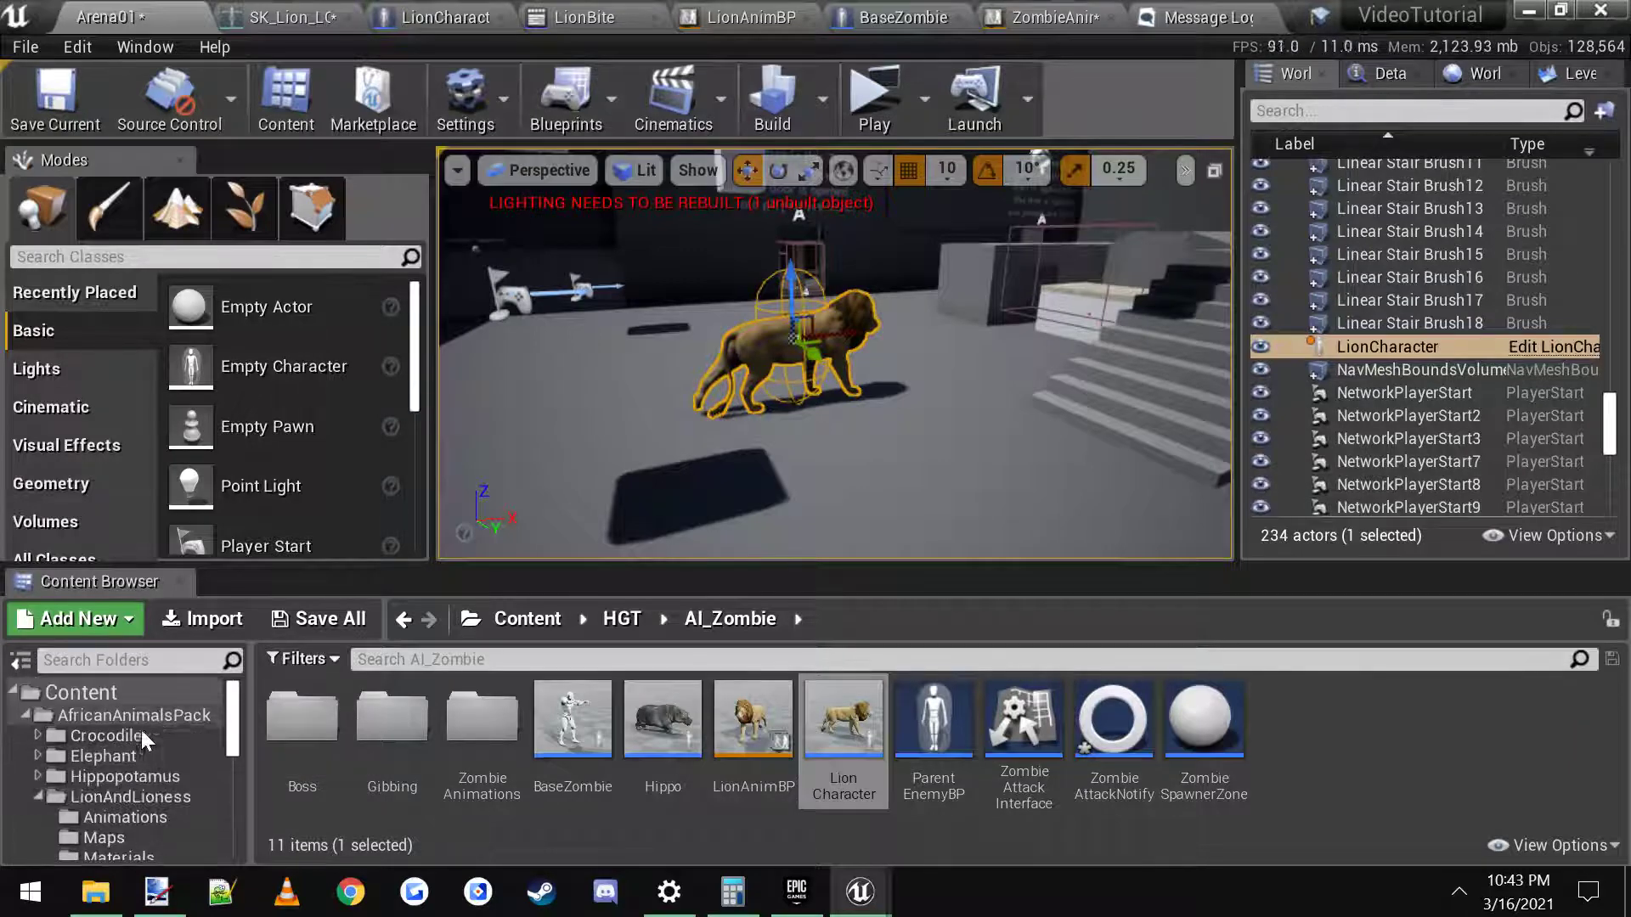
click(126, 817)
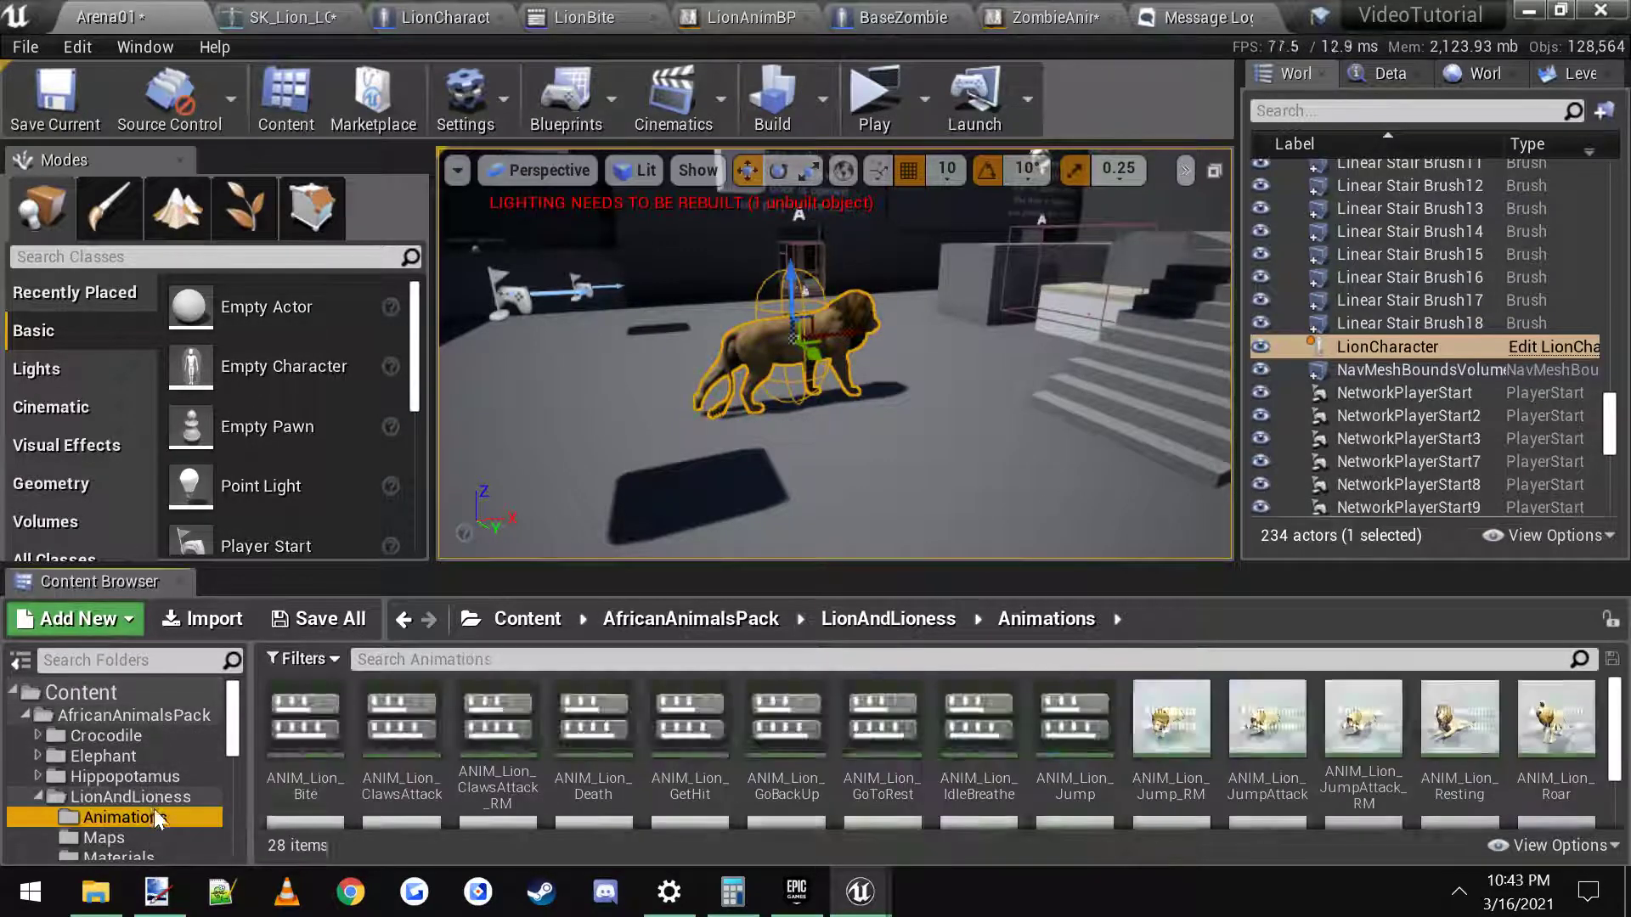
click(329, 770)
double_click(329, 770)
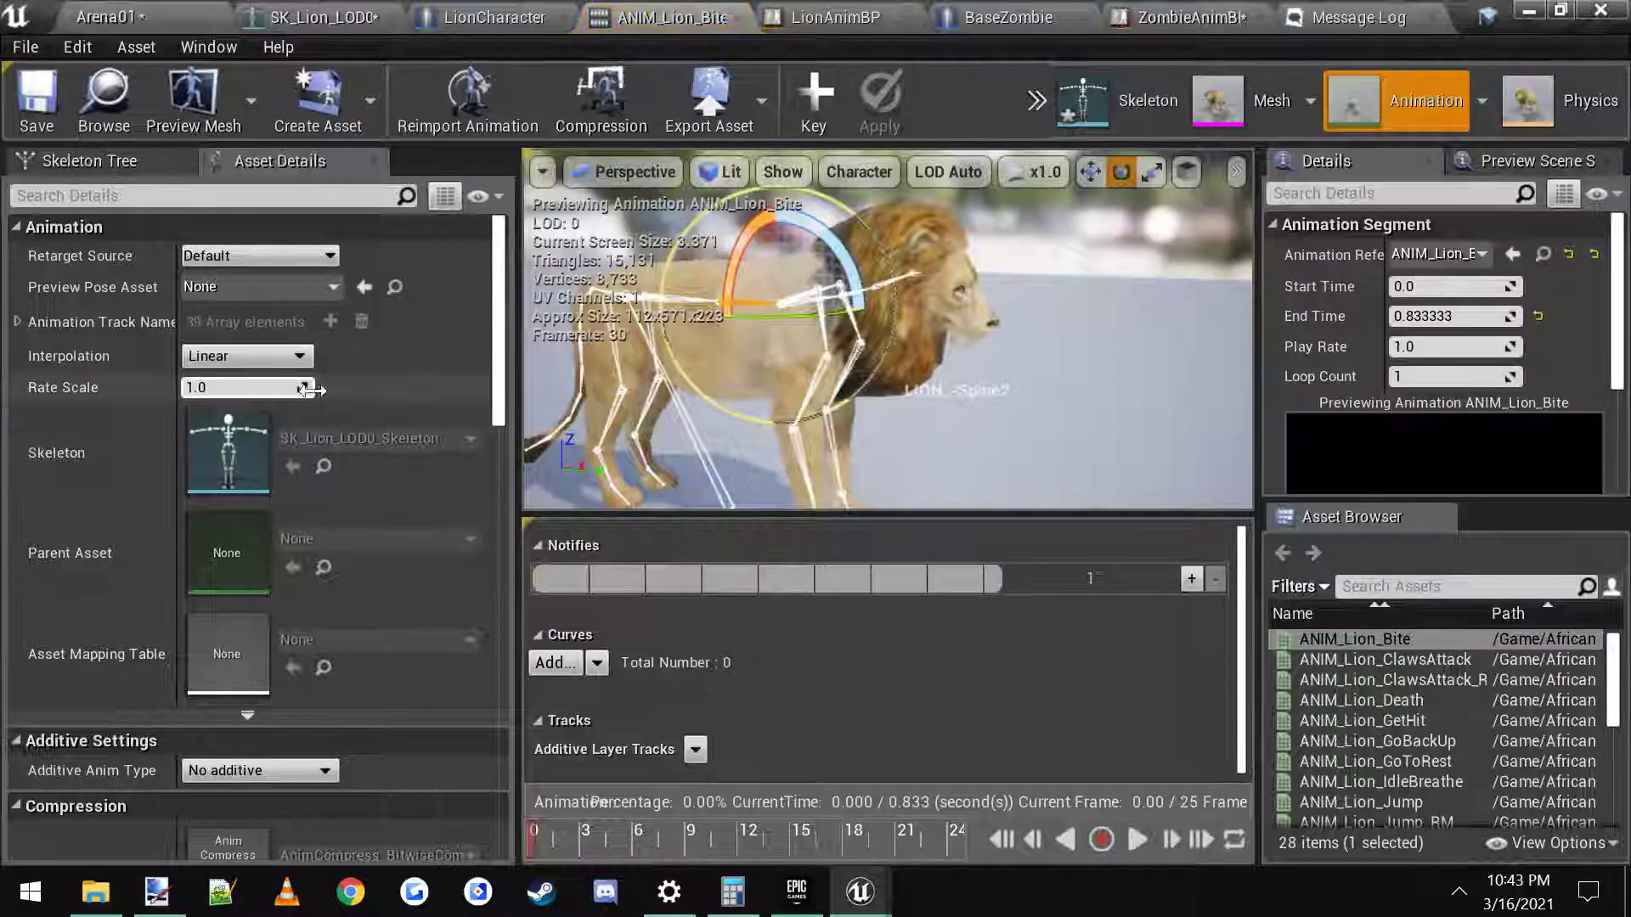
scroll(292, 417, down, 3)
click(1136, 839)
Step: Enable root motion on ANIM_Lion_Bite with Root Motion Root Lock set to Anim First Frame, and save the animation
scroll(335, 442, down, 5)
scroll(308, 533, down, 2)
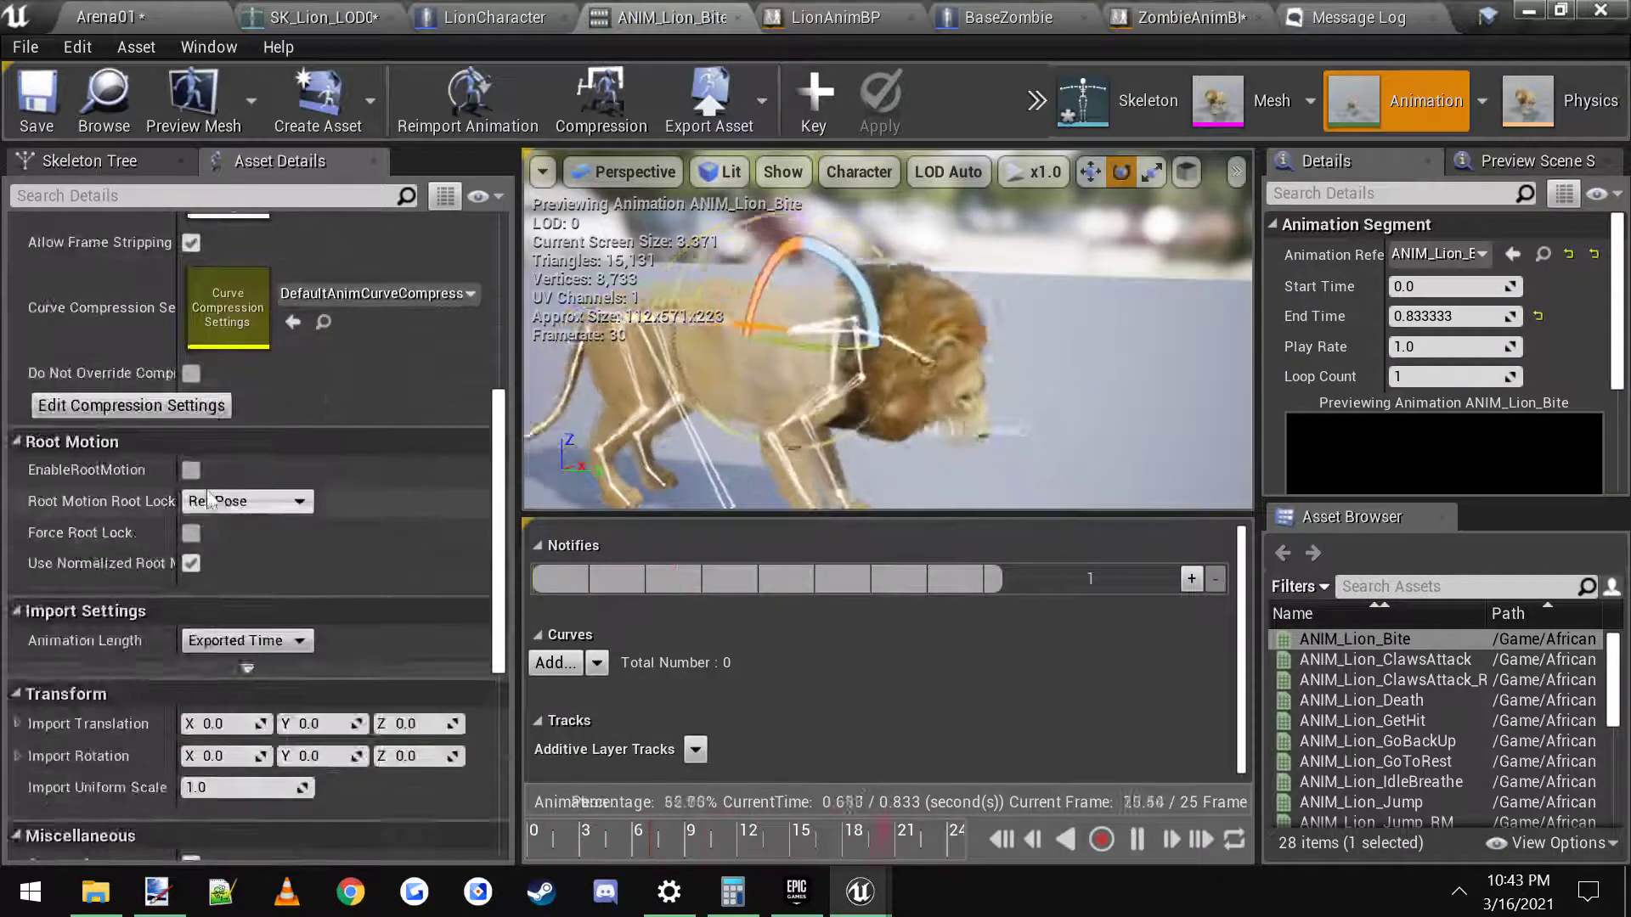
click(191, 471)
click(238, 502)
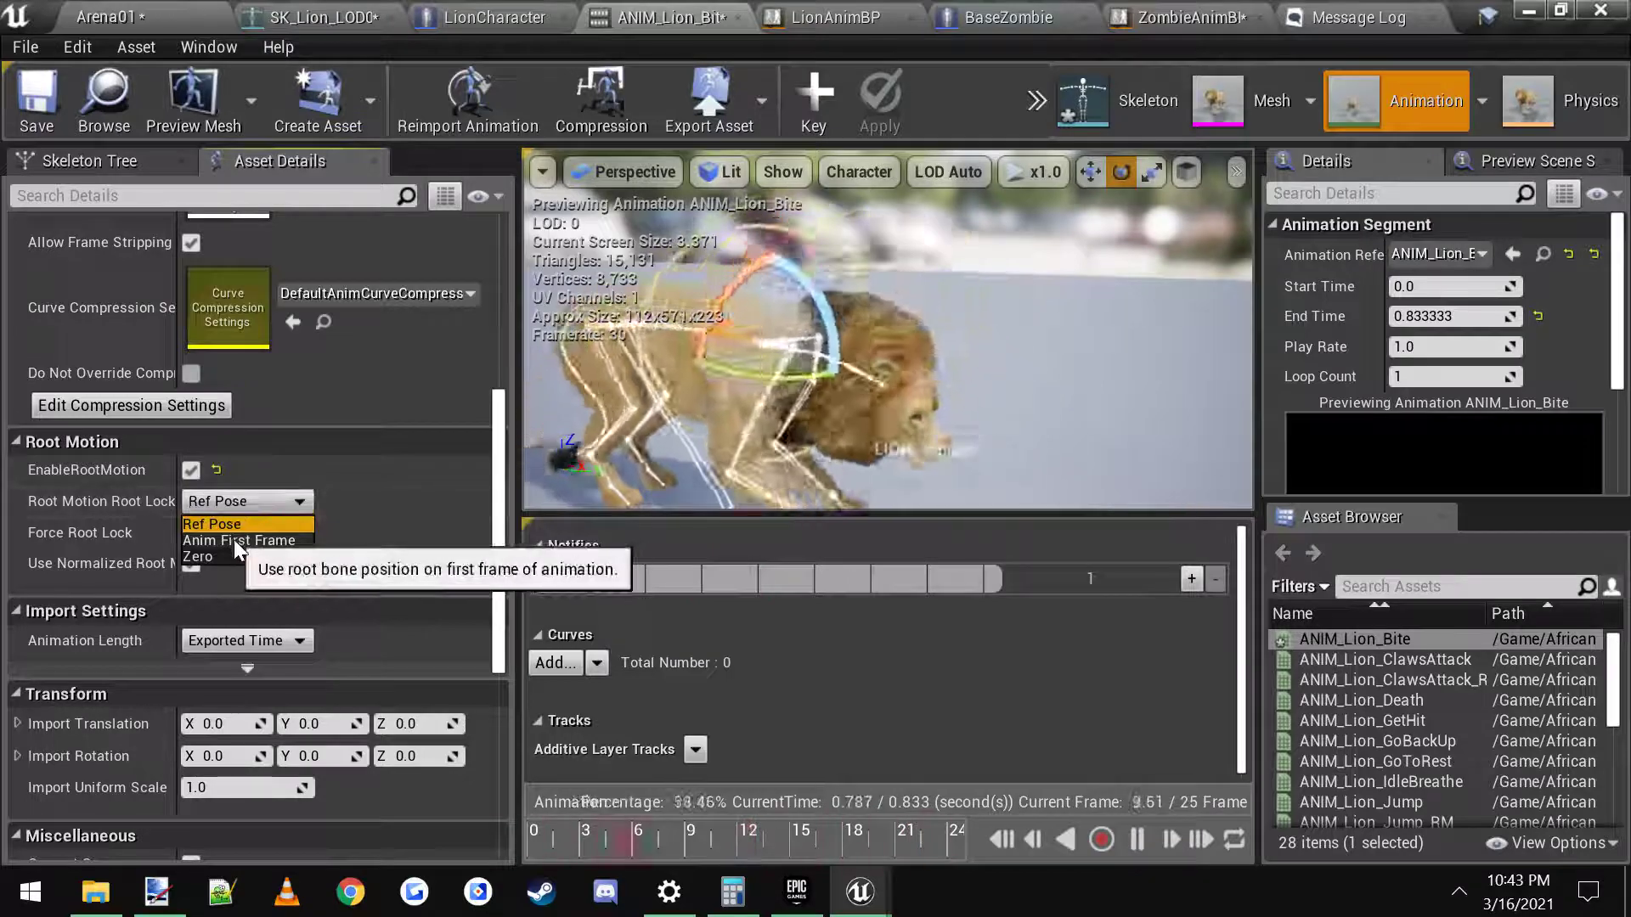
click(236, 540)
click(43, 102)
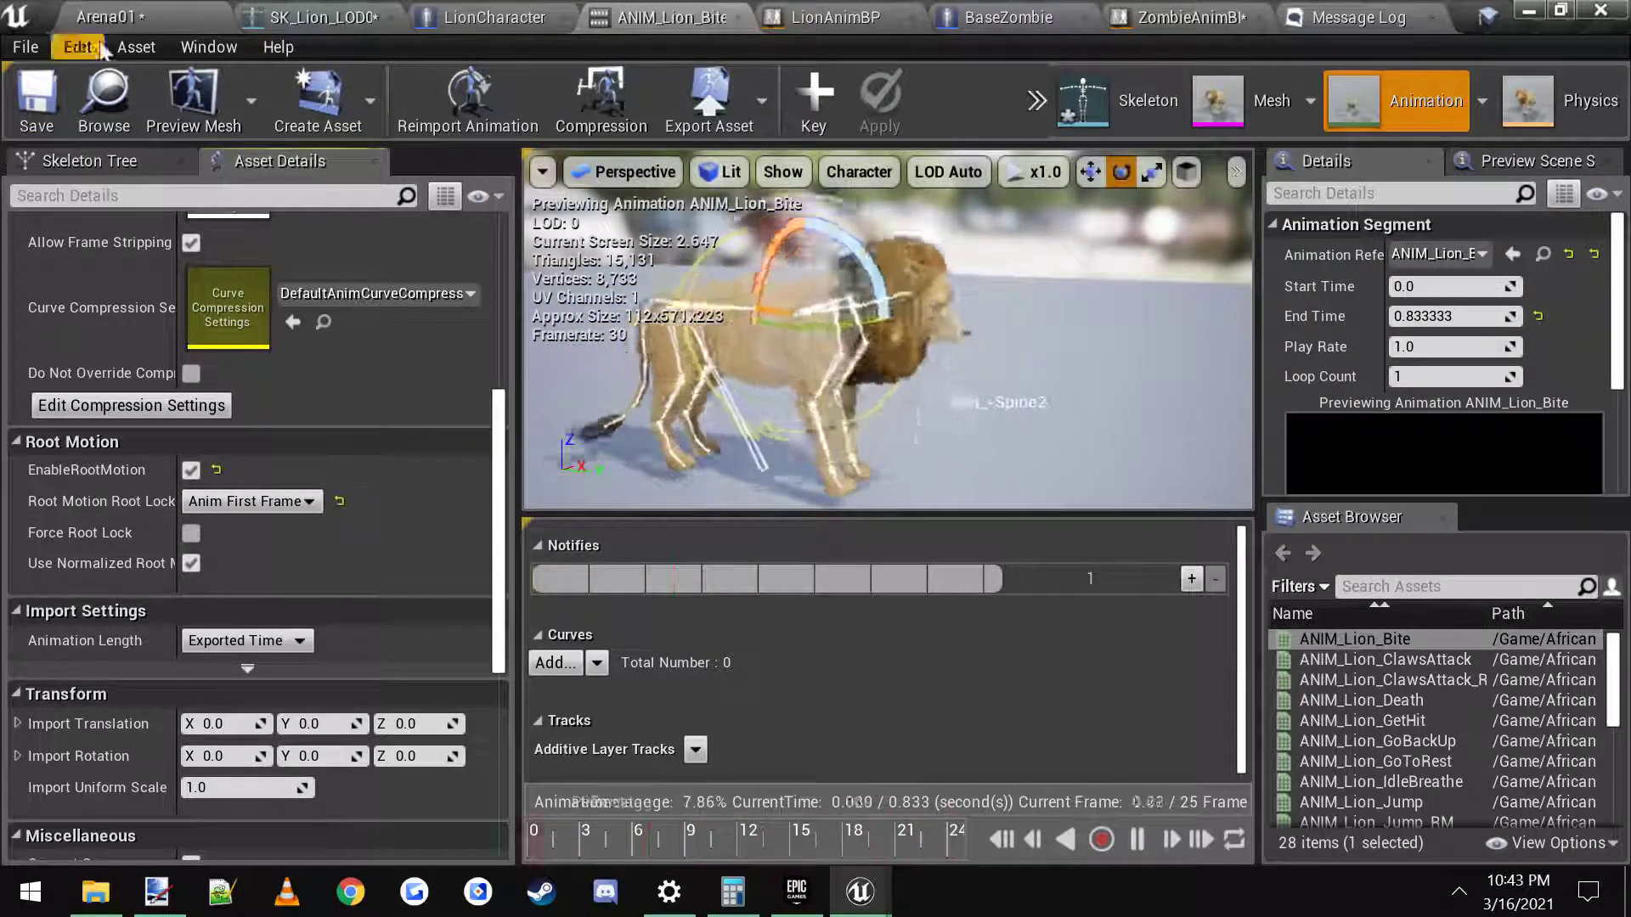
Step: Set the LionBite montage's slot to DefaultGroup.DefaultSlot and save the montage
scroll(1376, 765, down, 6)
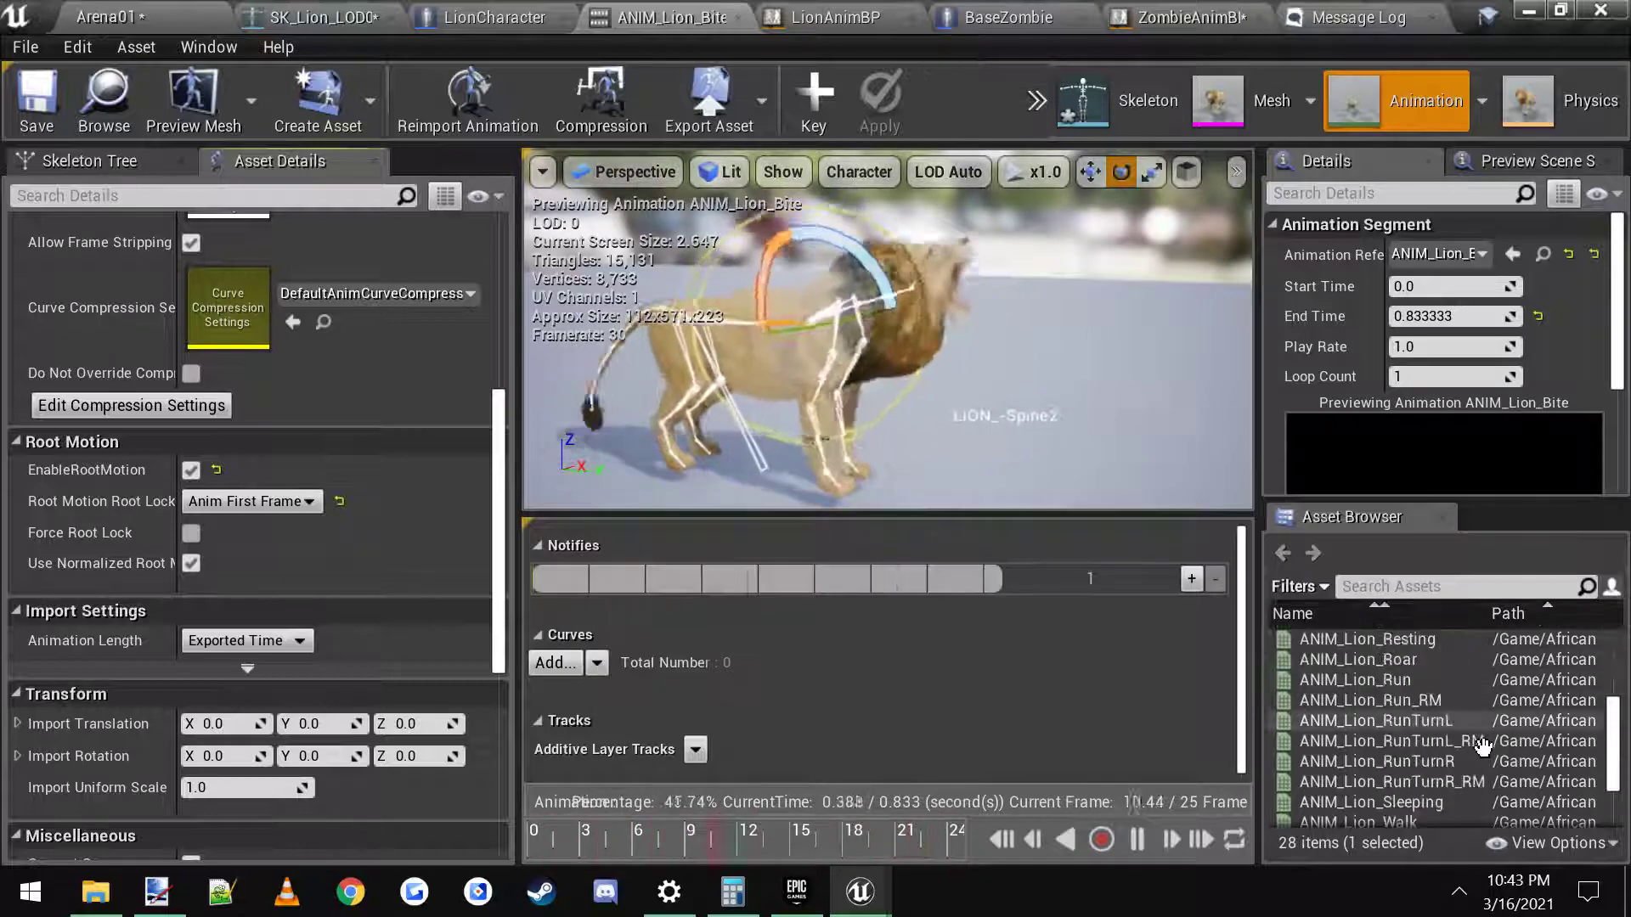
double_click(1333, 818)
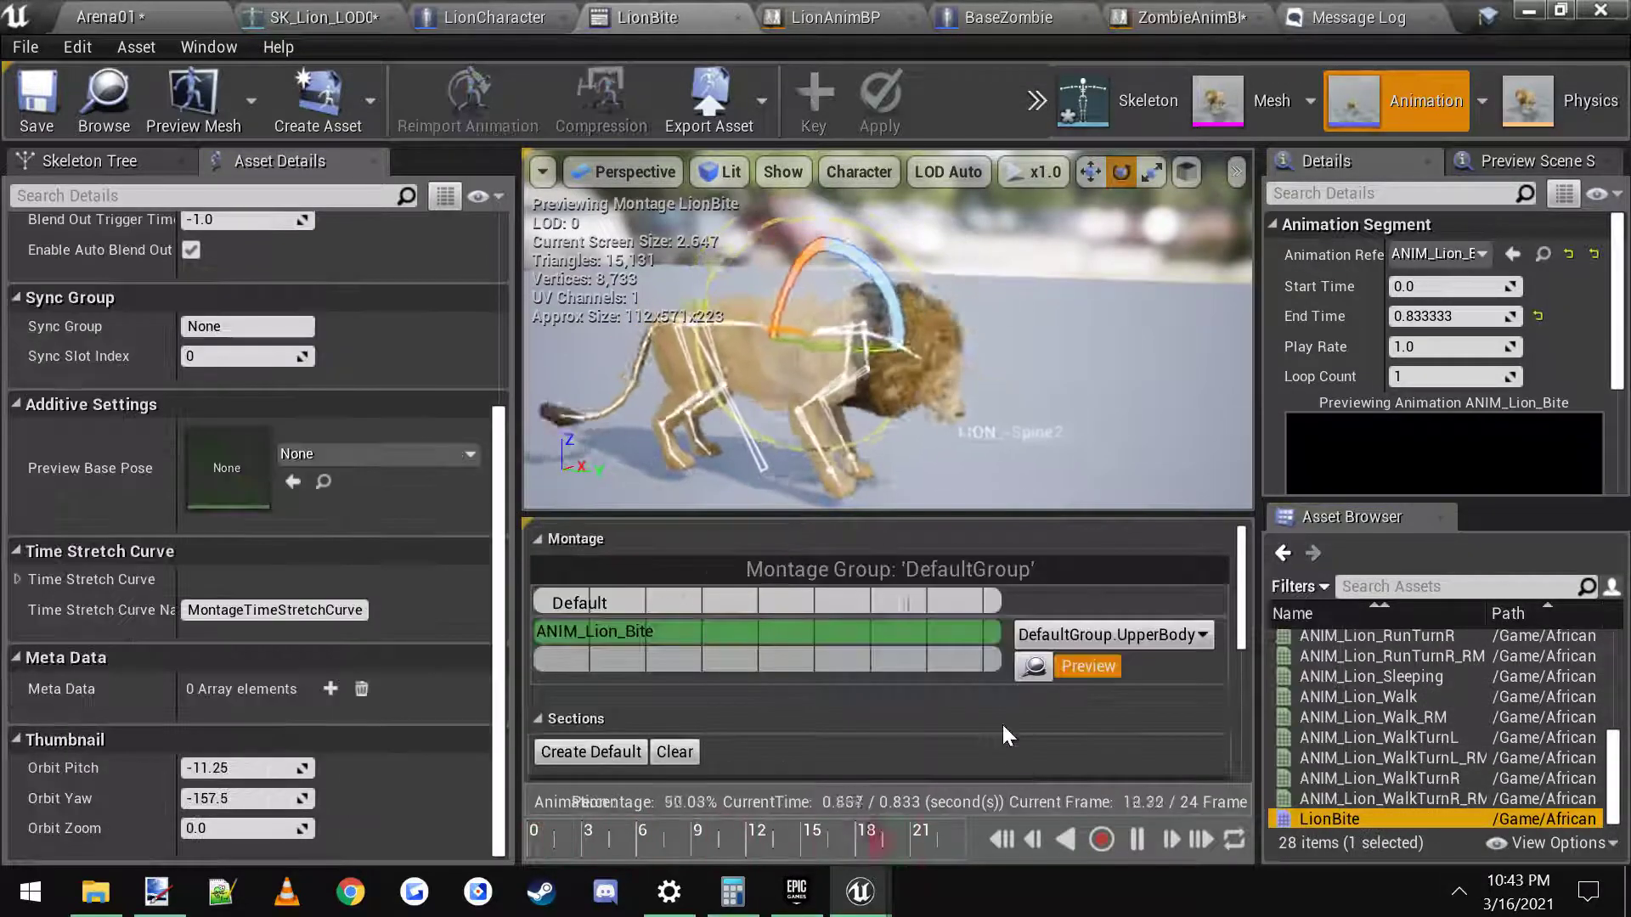
click(1146, 635)
click(1147, 660)
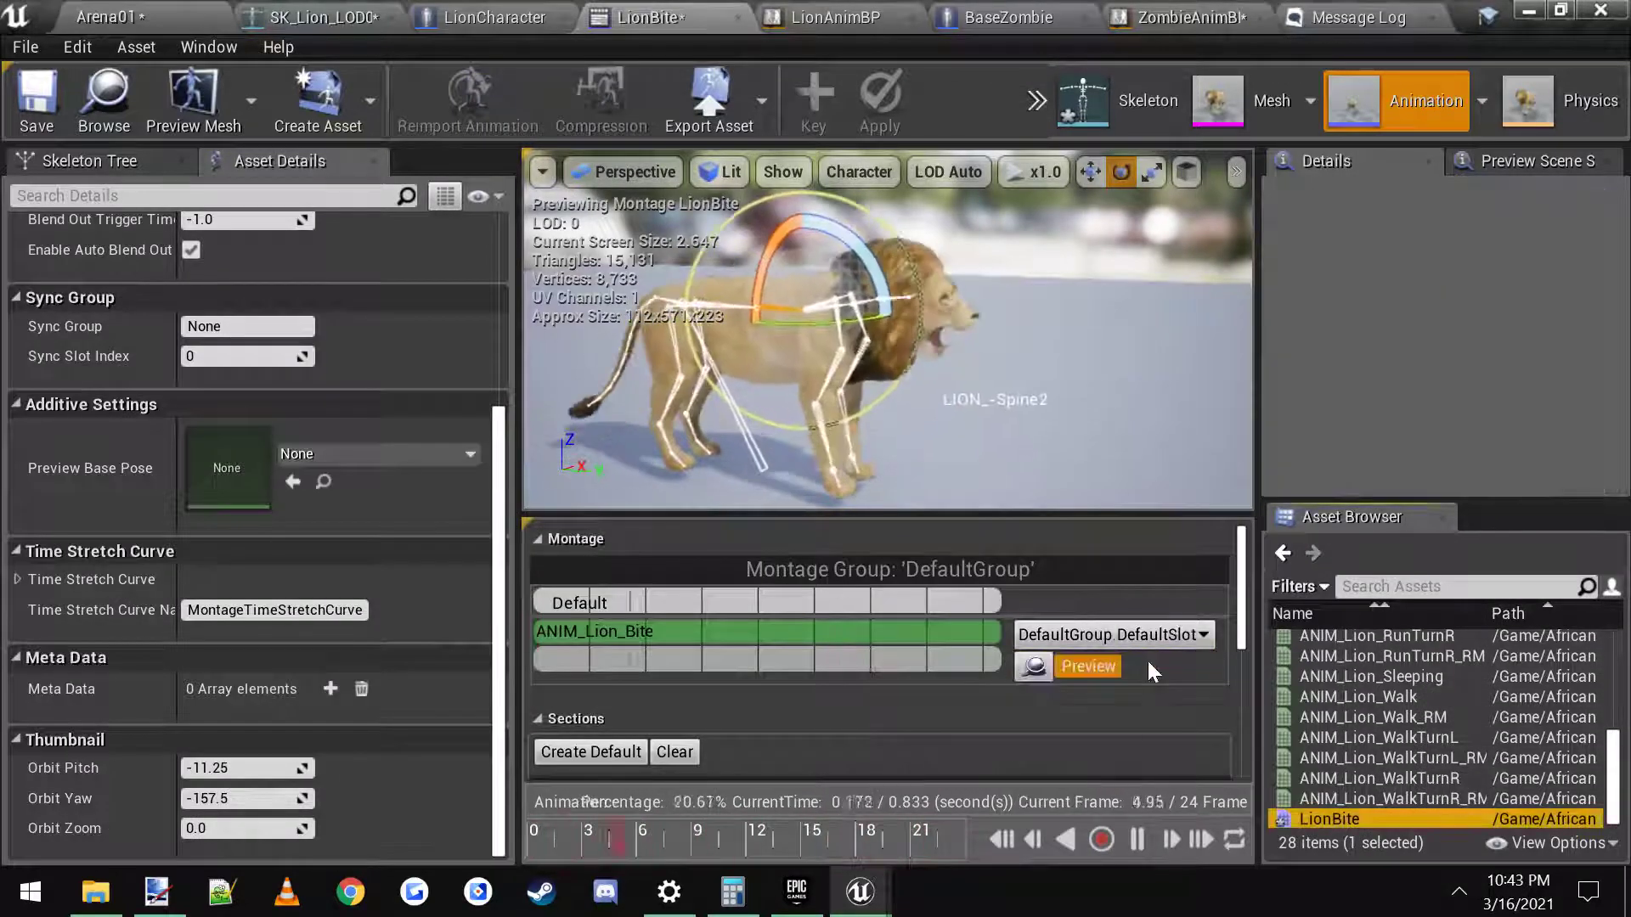
click(914, 636)
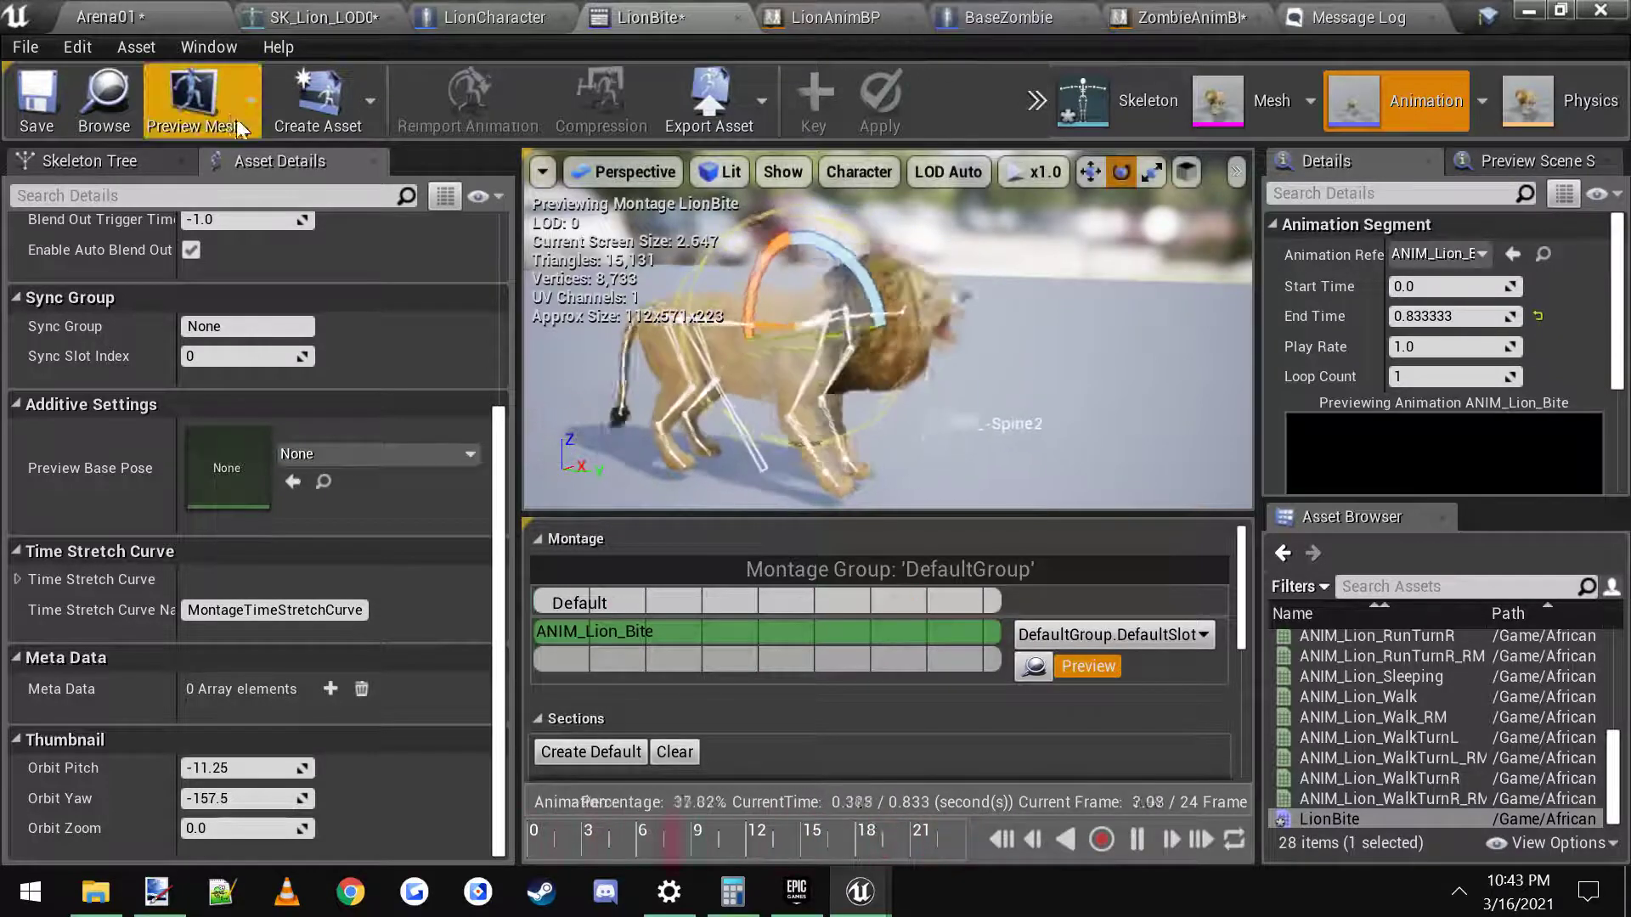
click(39, 107)
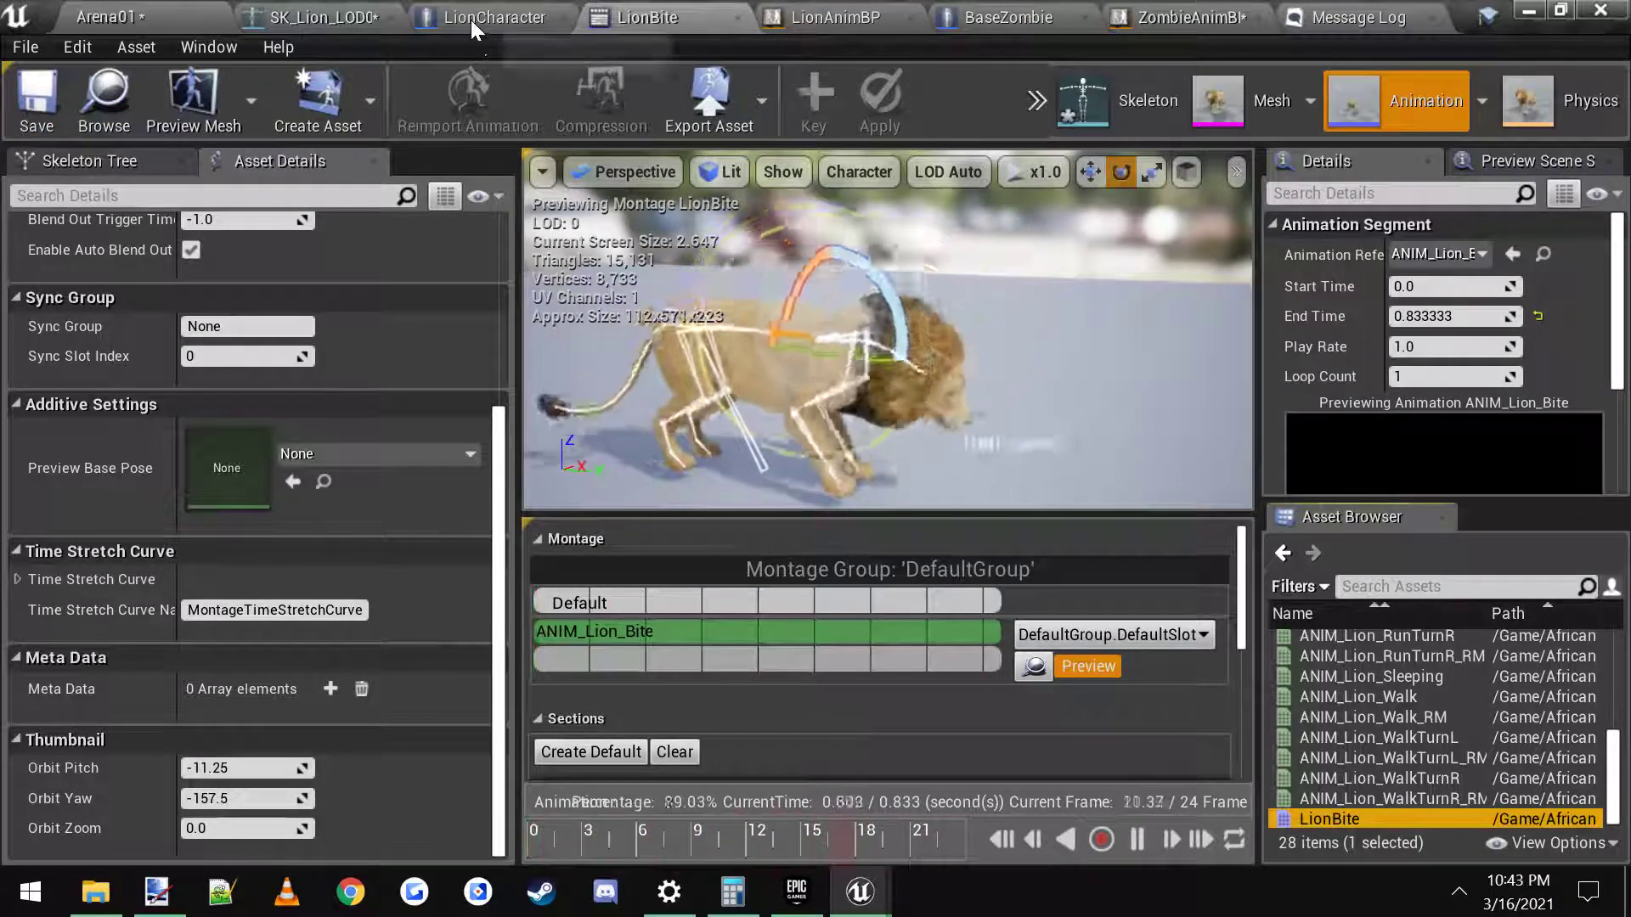
Step: Compare the LionBite montage's slot with the slot and layered blend nodes in LionAnimBP's AnimGraph
click(838, 16)
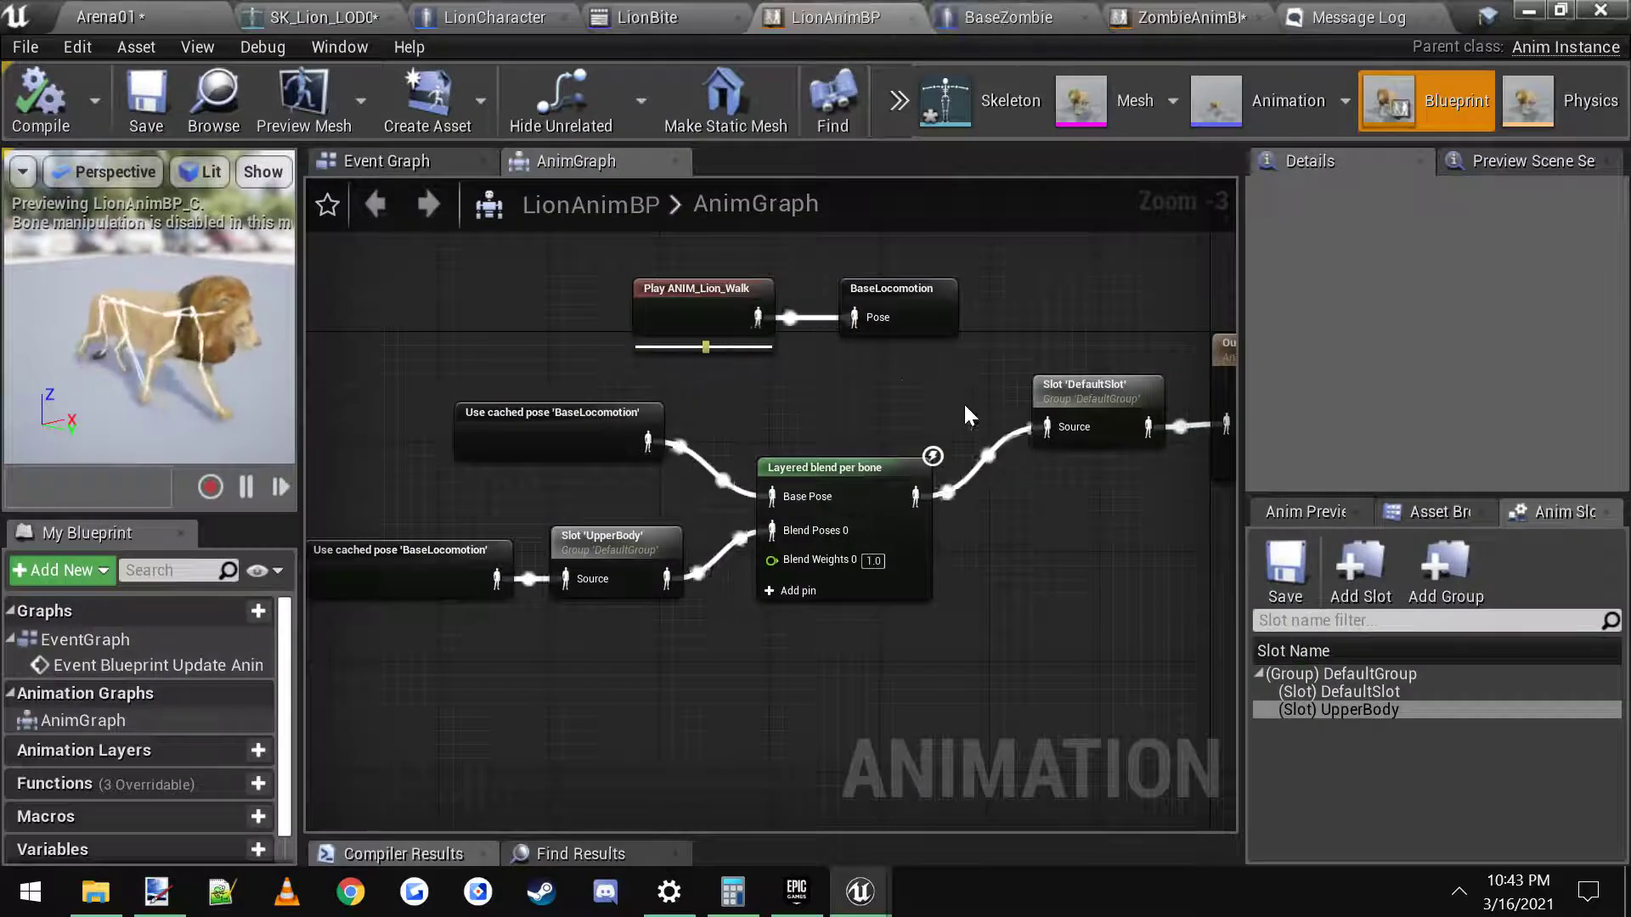
click(671, 17)
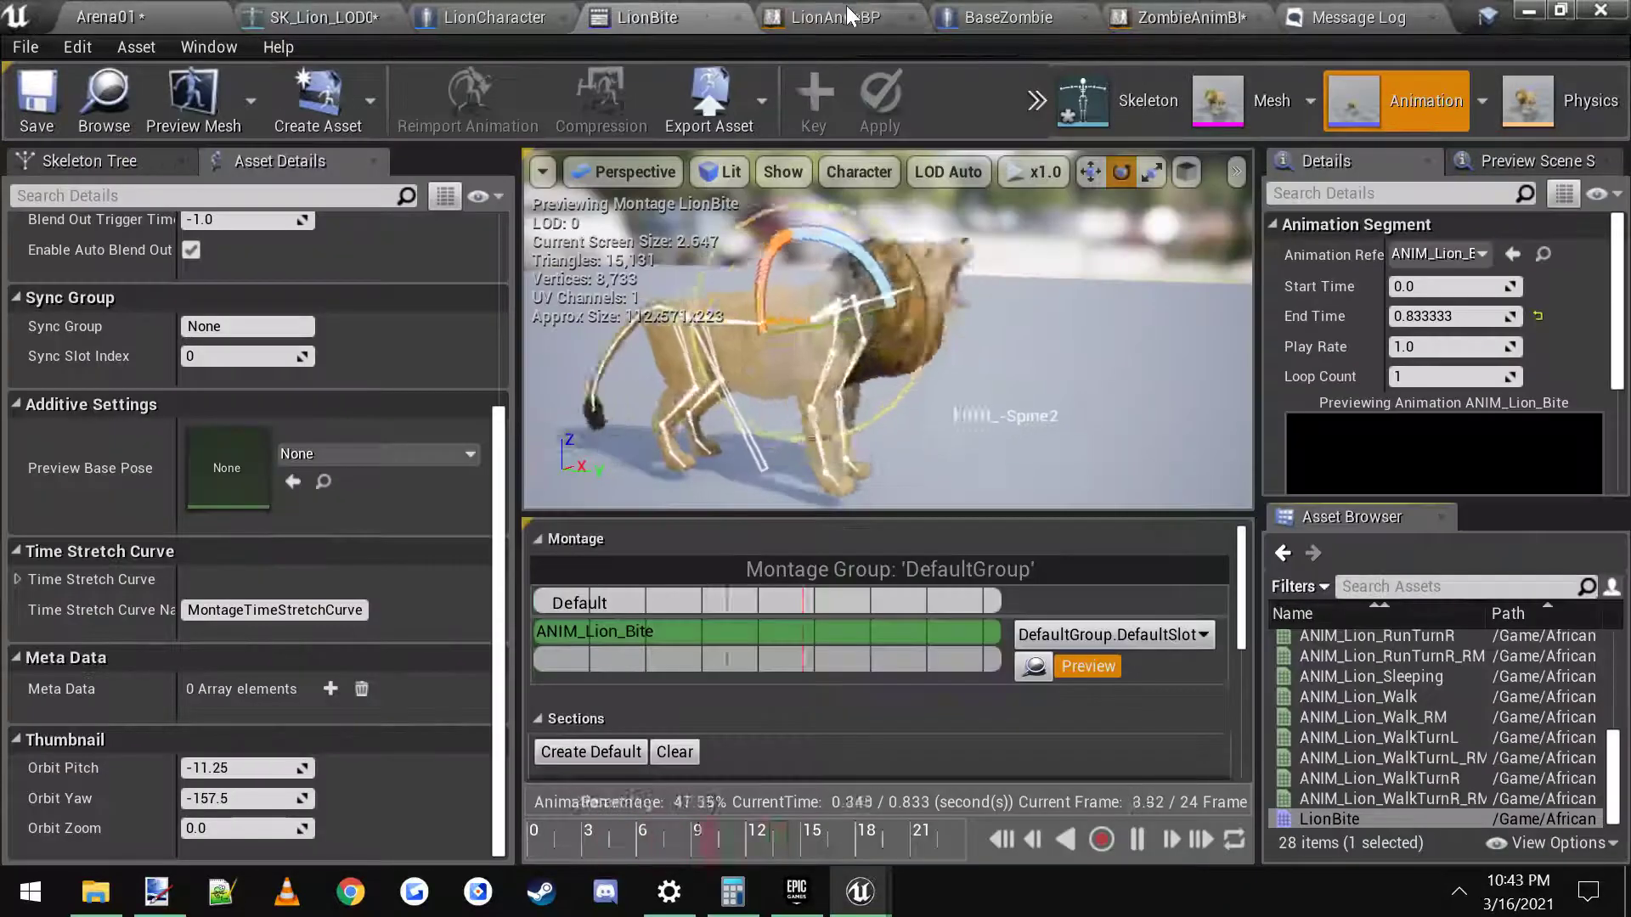
click(836, 17)
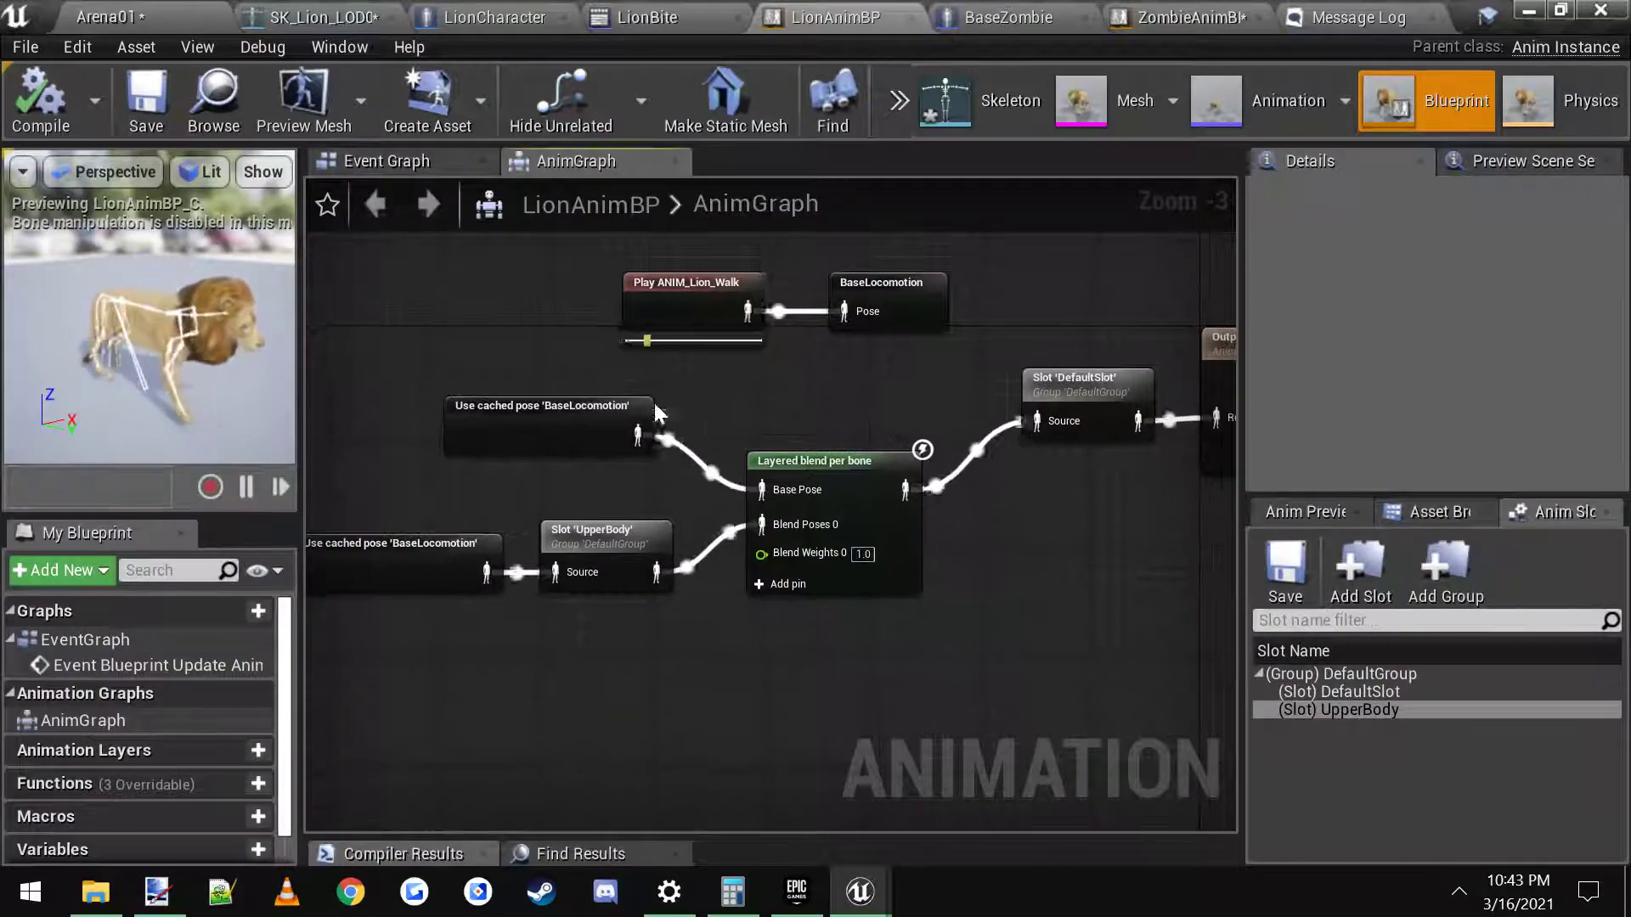
click(578, 425)
click(886, 488)
right_drag(886, 487, 730, 501)
click(930, 395)
click(1121, 400)
Step: Run Arena01 in a standalone preview and move the player around the lion to test its bite with the DefaultSlot montage
click(98, 17)
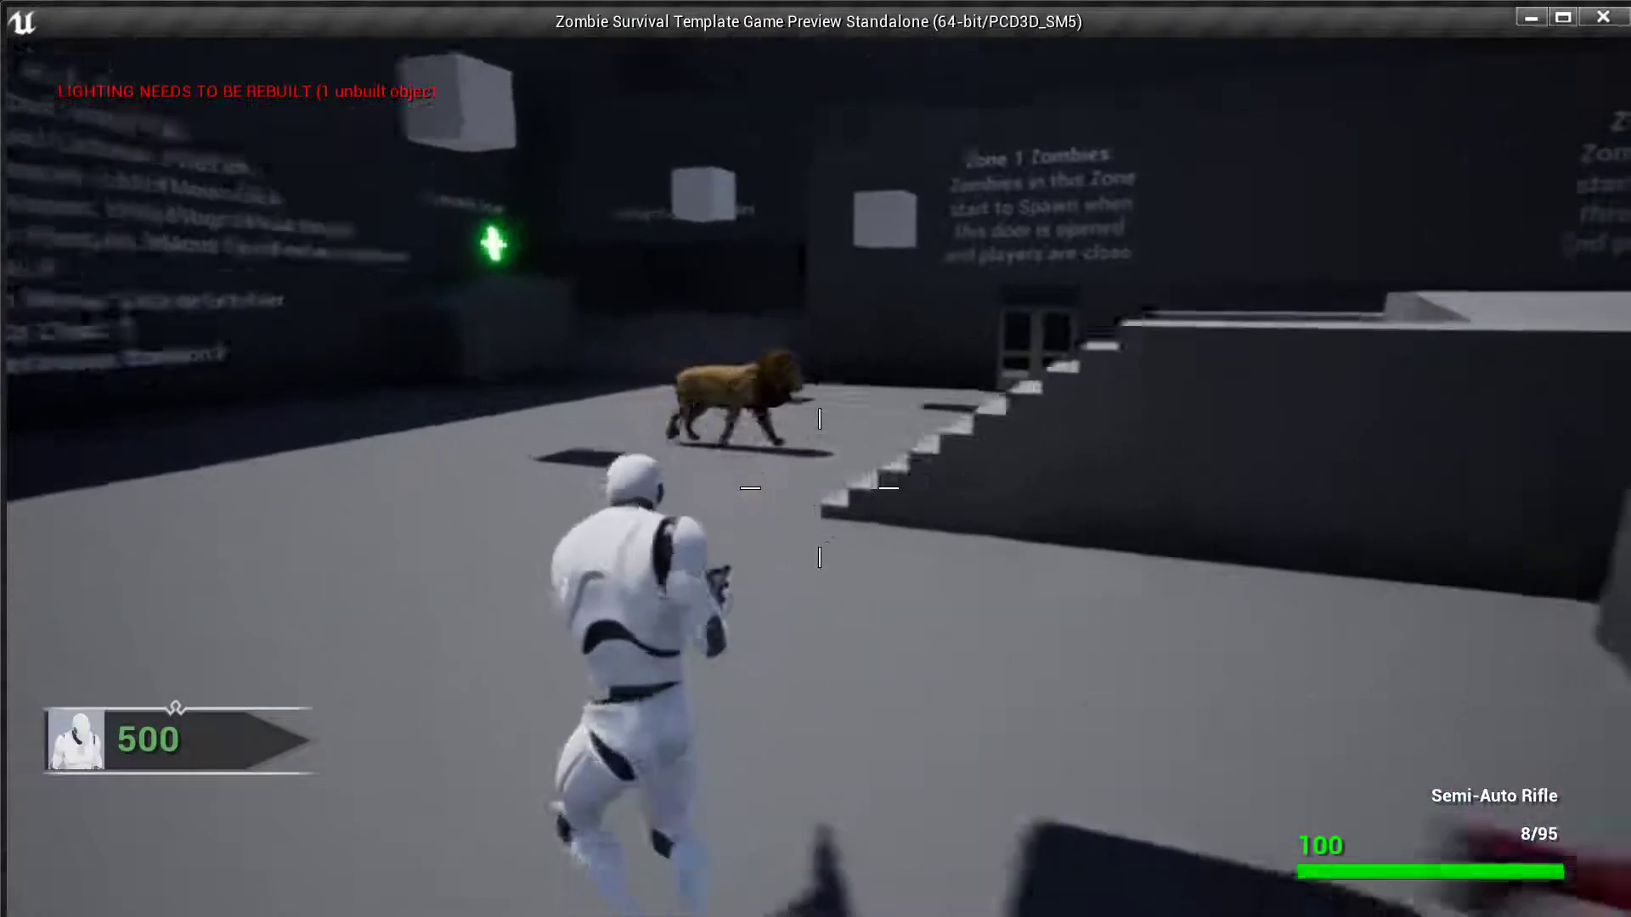
key(w)
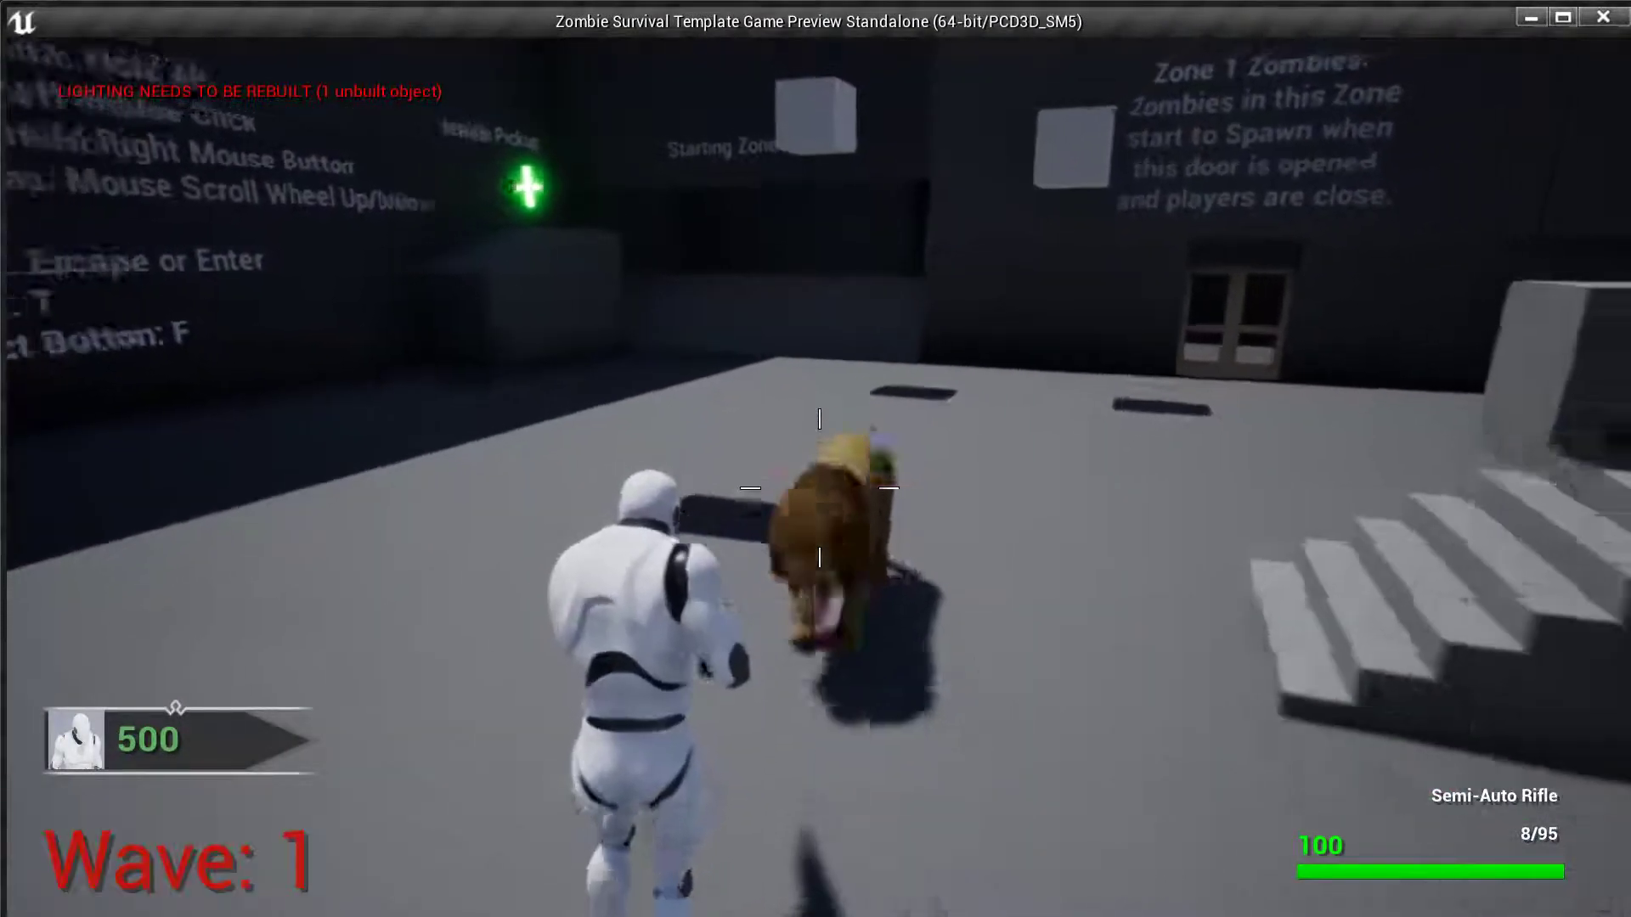
key(w)
key(s)
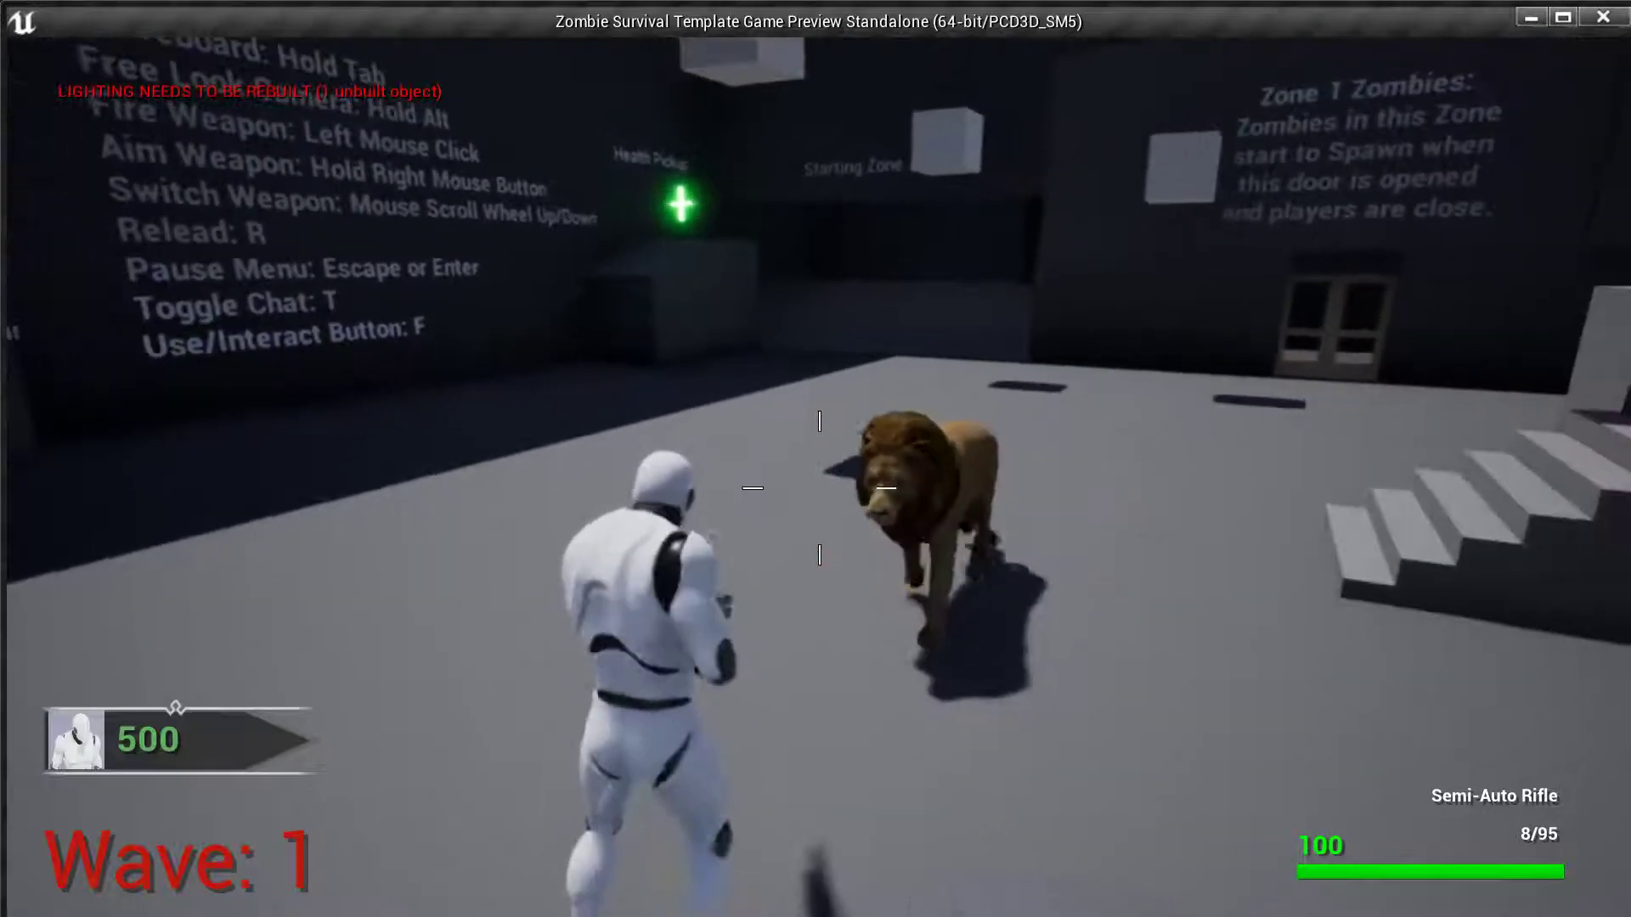
key(w)
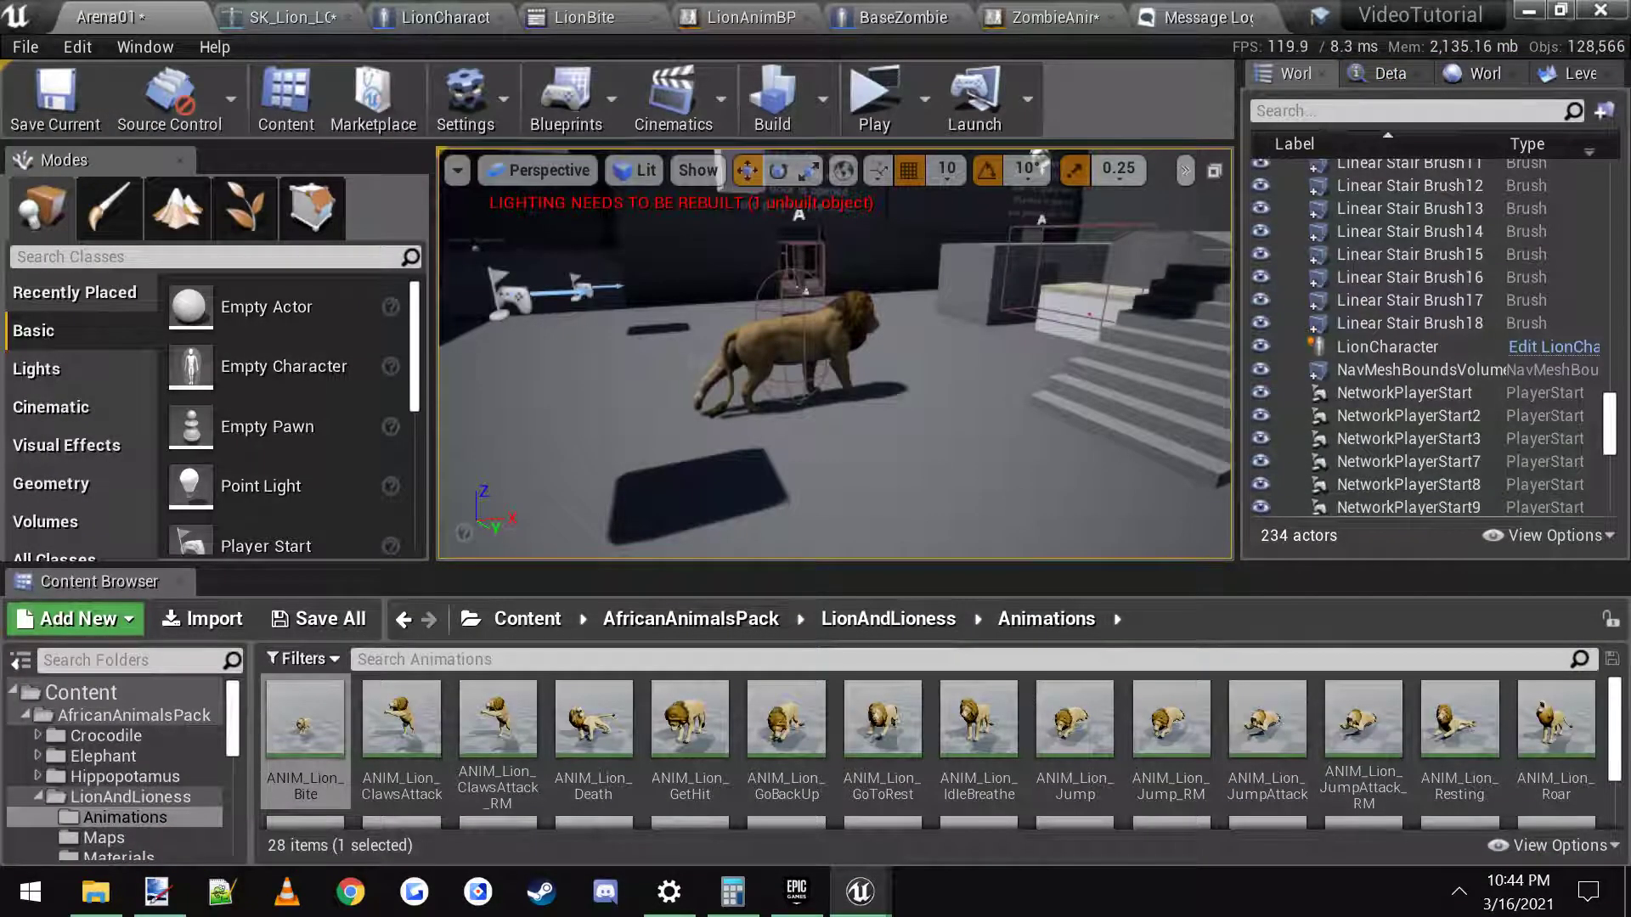
Step: Review the LionBite montage's sections, element timing and notifies, and check the pose chain in LionAnimBP's AnimGraph
click(584, 14)
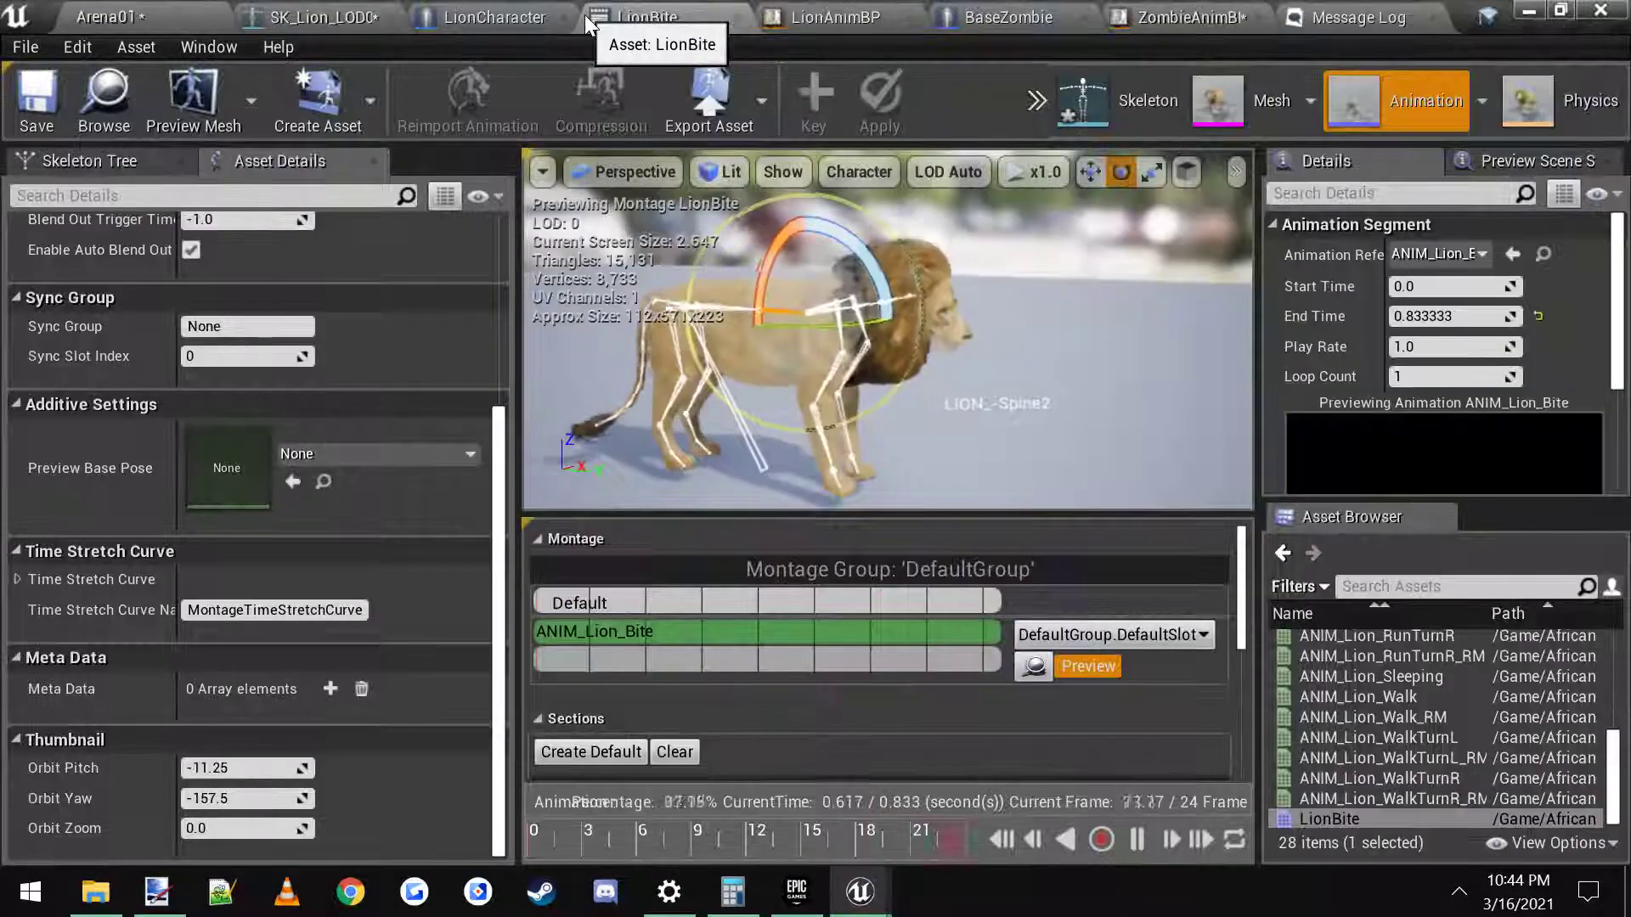
scroll(958, 693, down, 4)
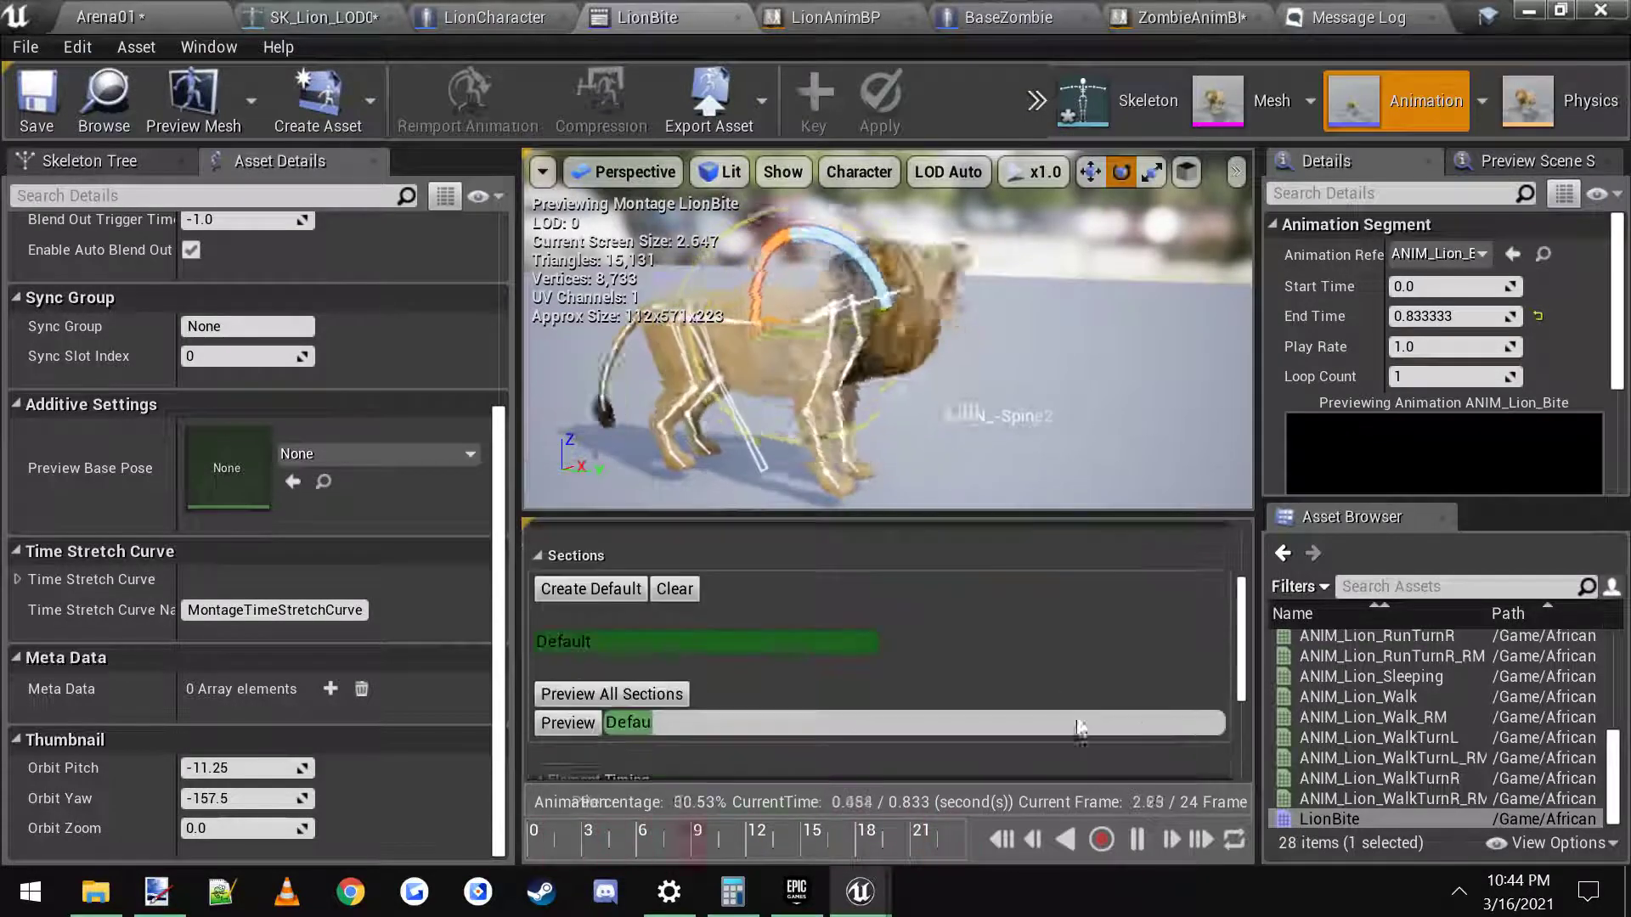
scroll(1198, 679, down, 3)
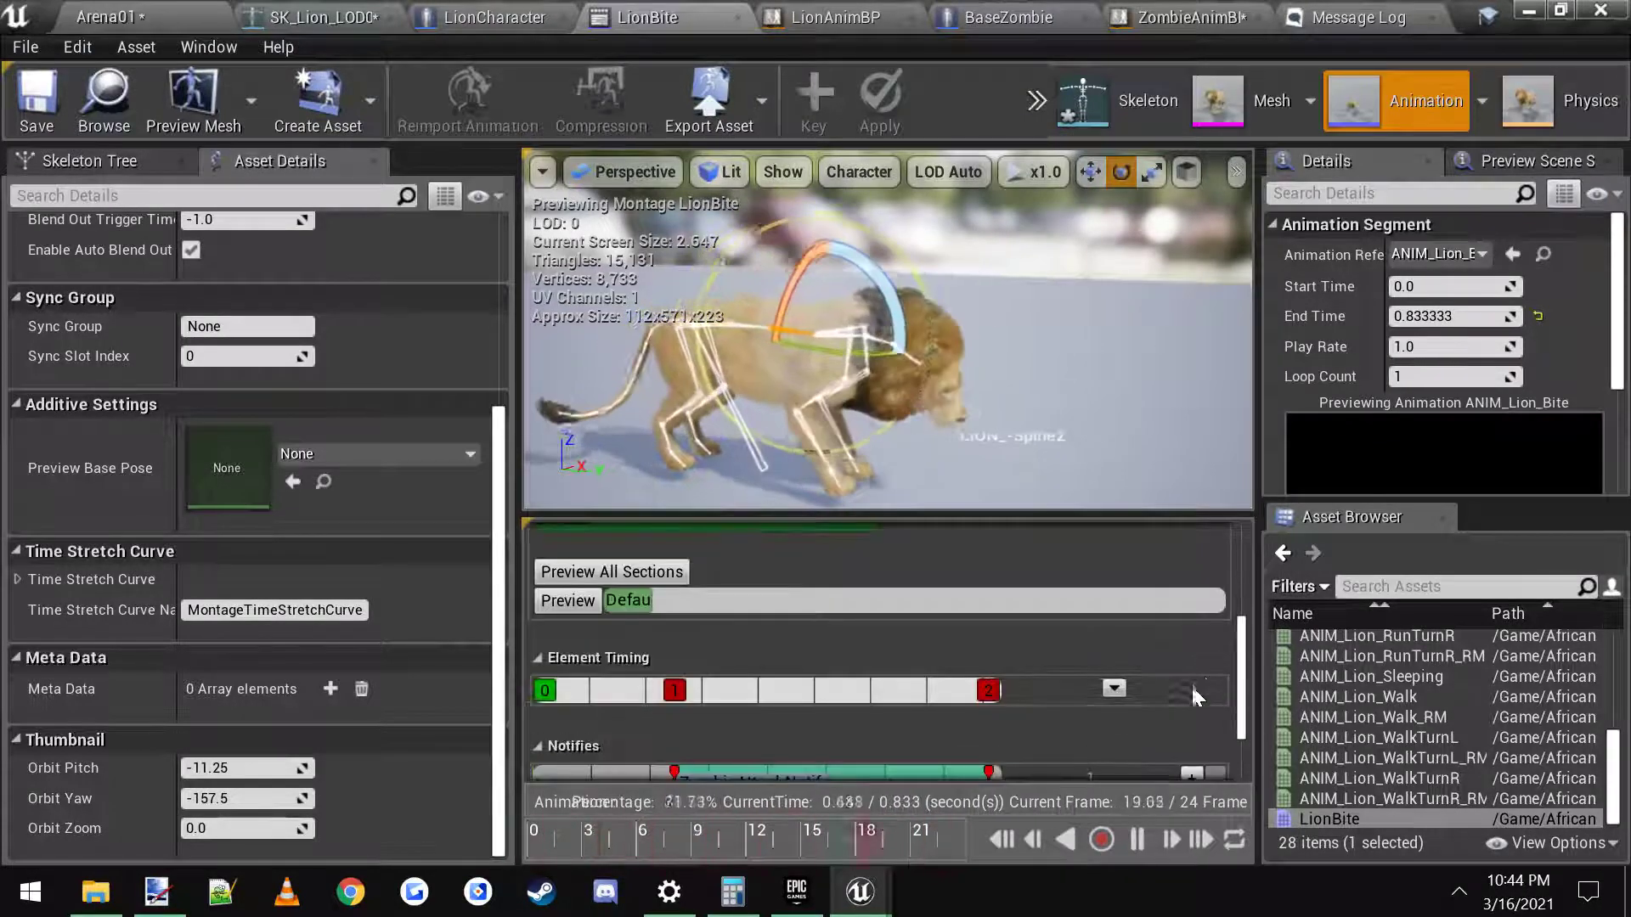
scroll(1242, 680, down, 2)
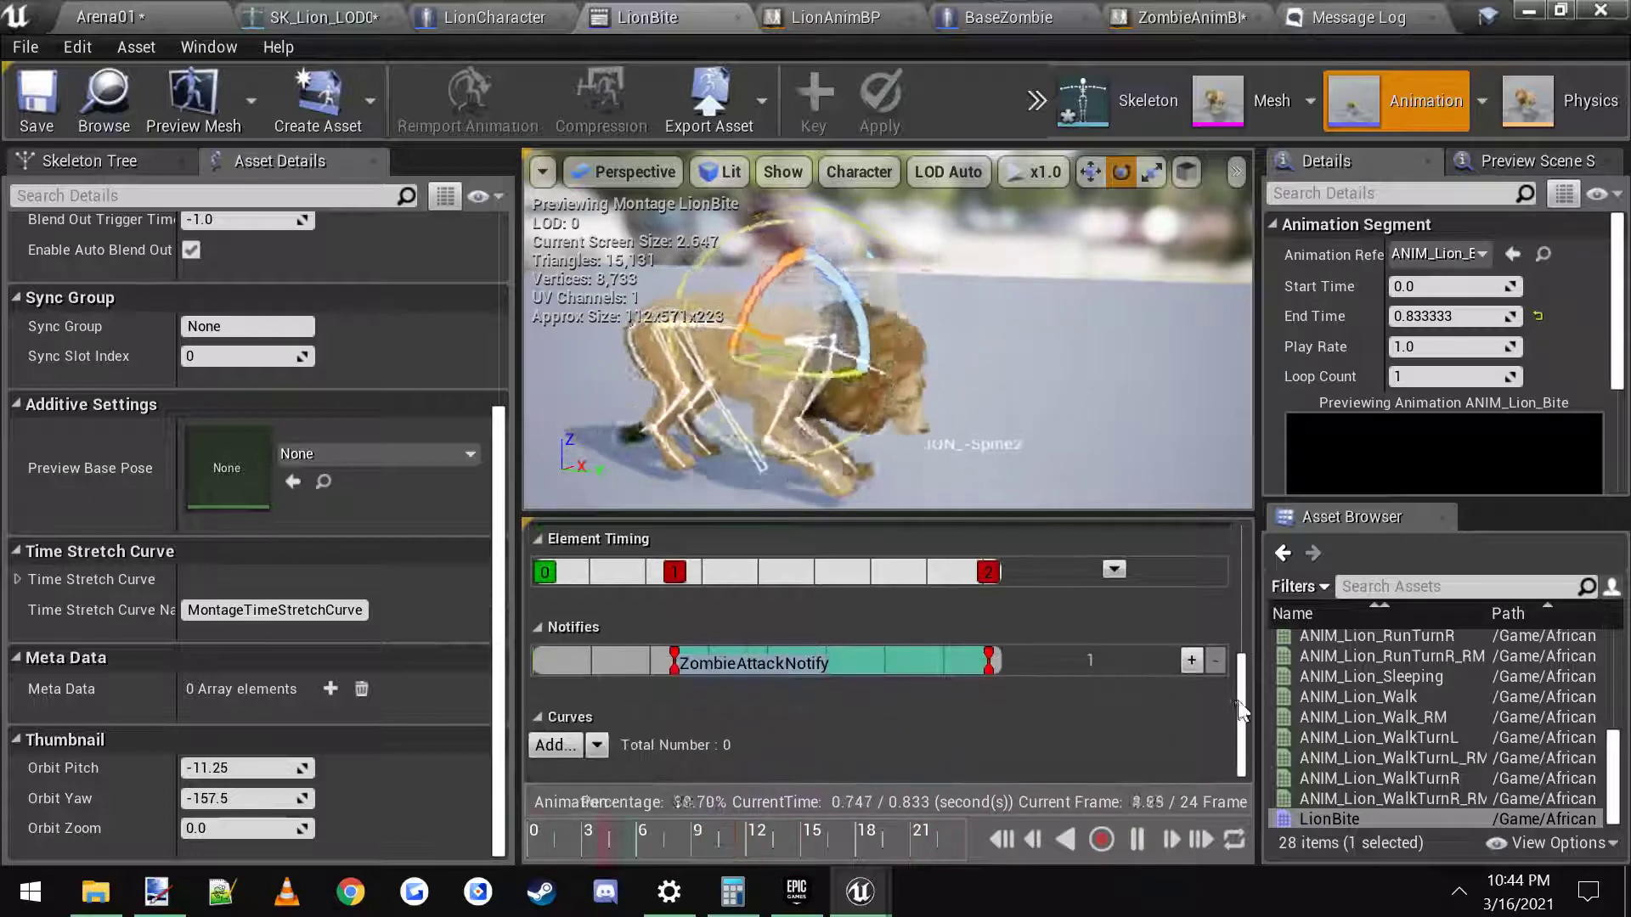
click(829, 18)
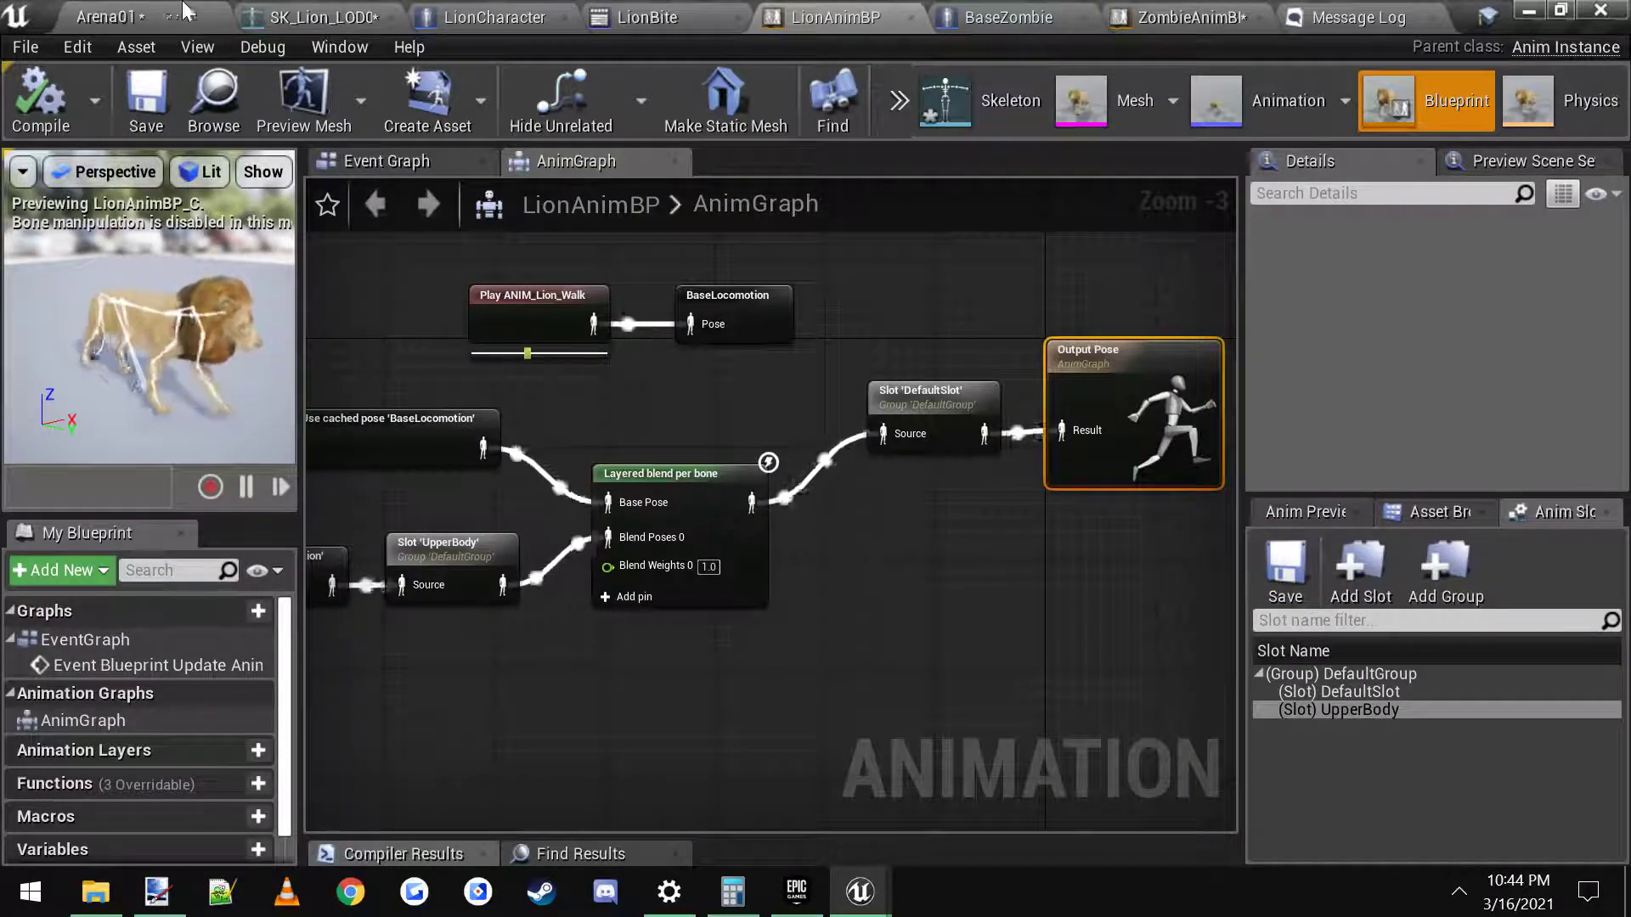
click(650, 18)
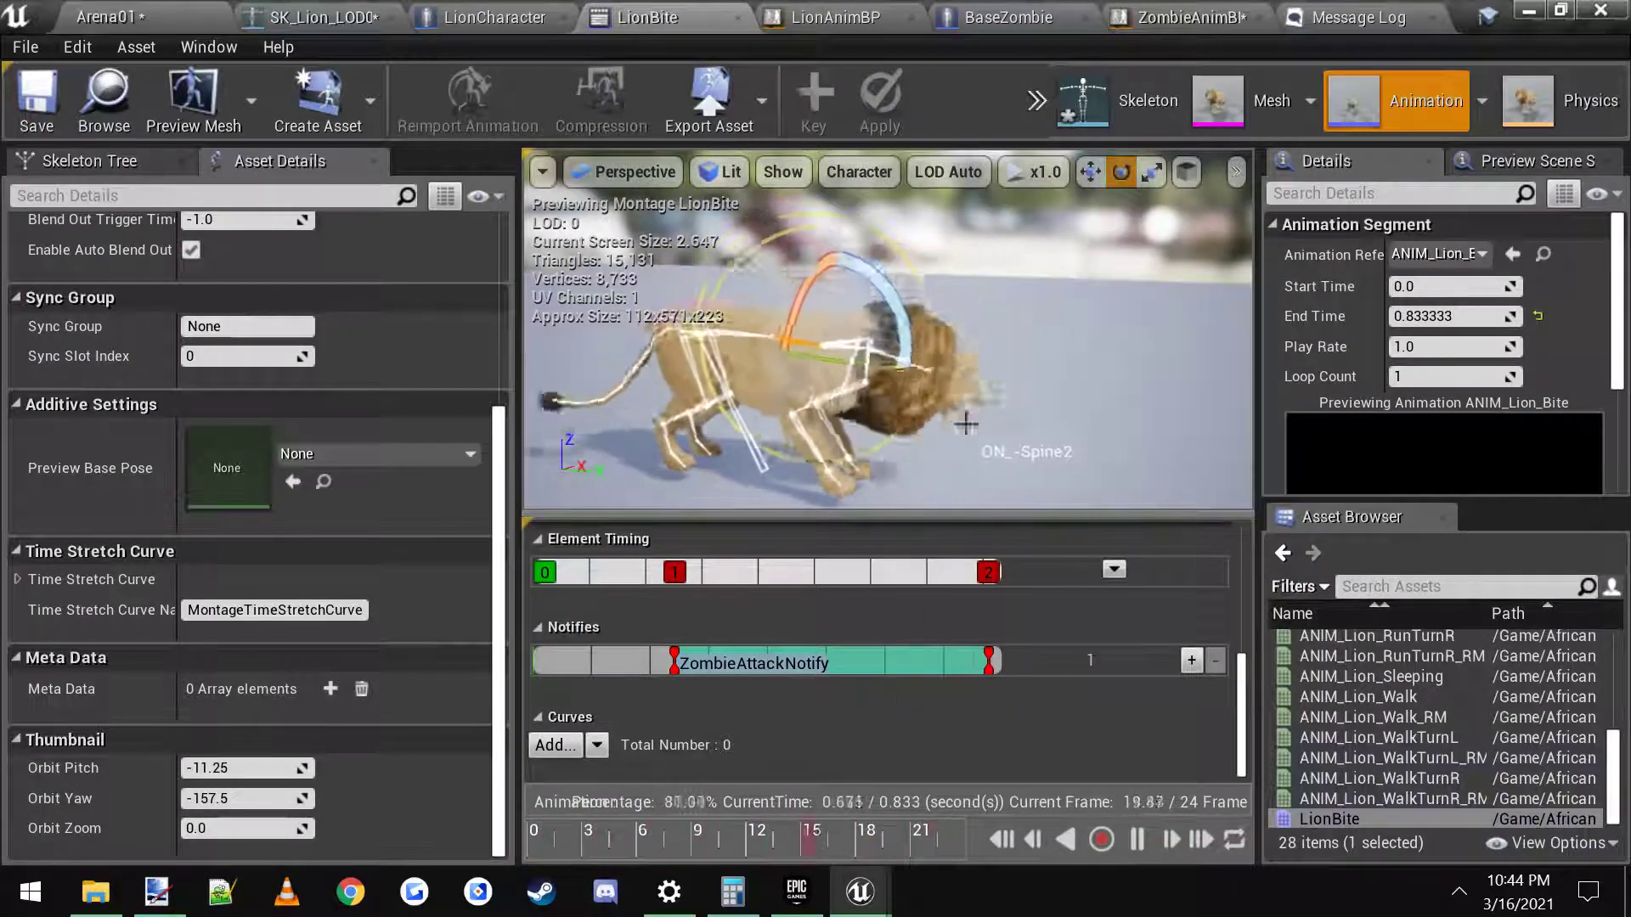
Step: Inspect the Attack Bone Names array under Alternate Gibbing in LionCharacter's class defaults, and view the lion against its capsule
click(493, 17)
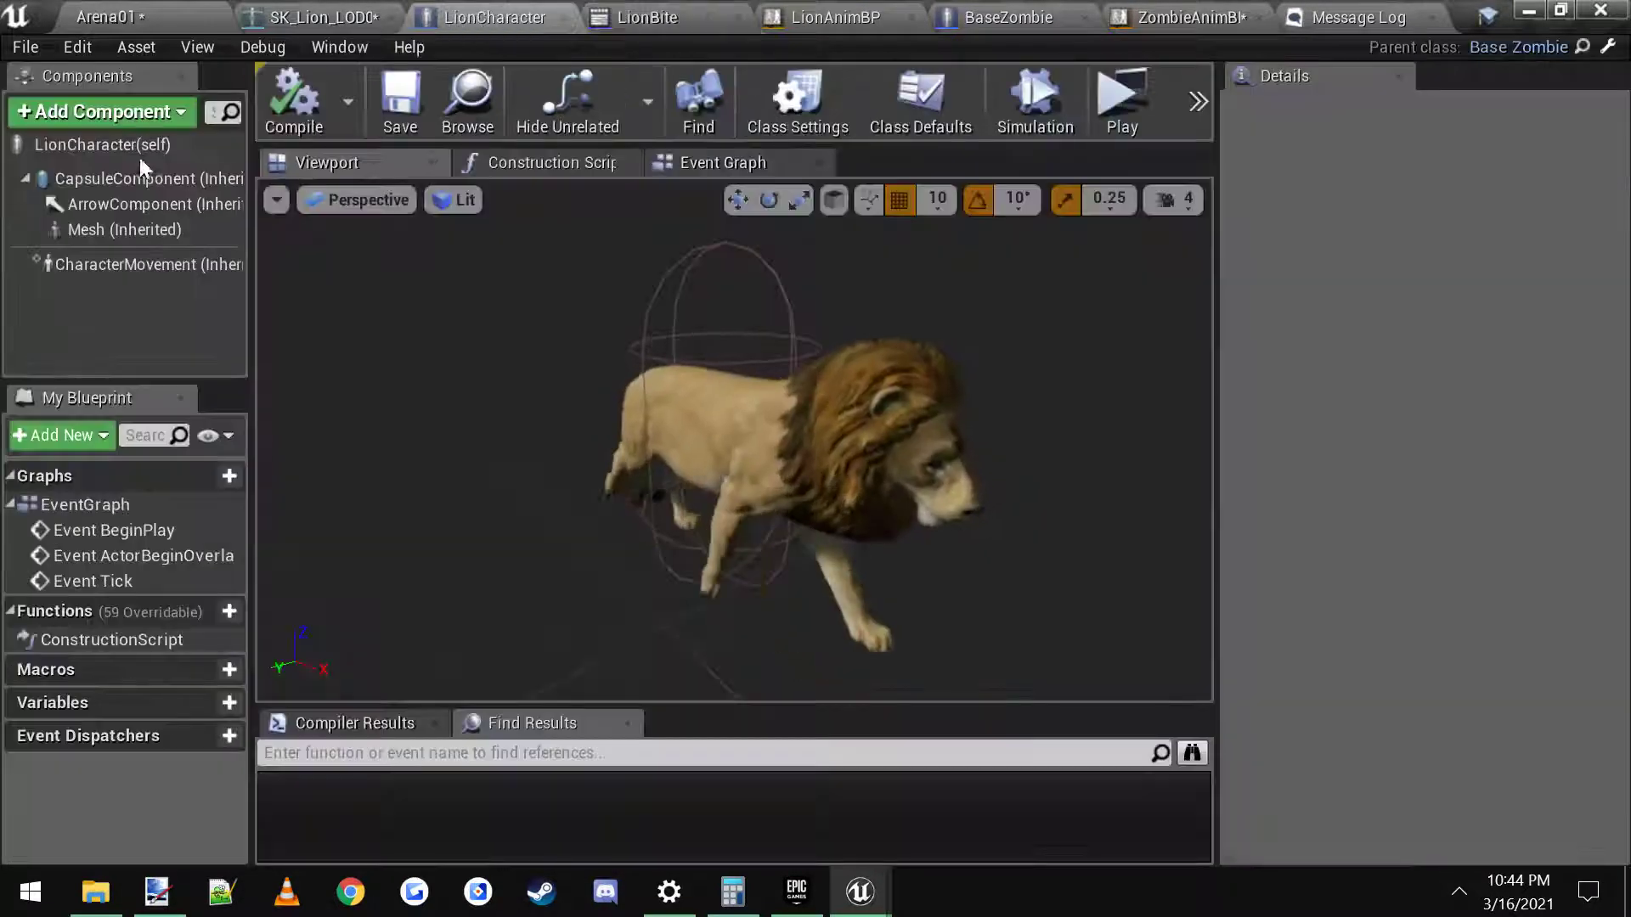
scroll(1367, 594, down, 6)
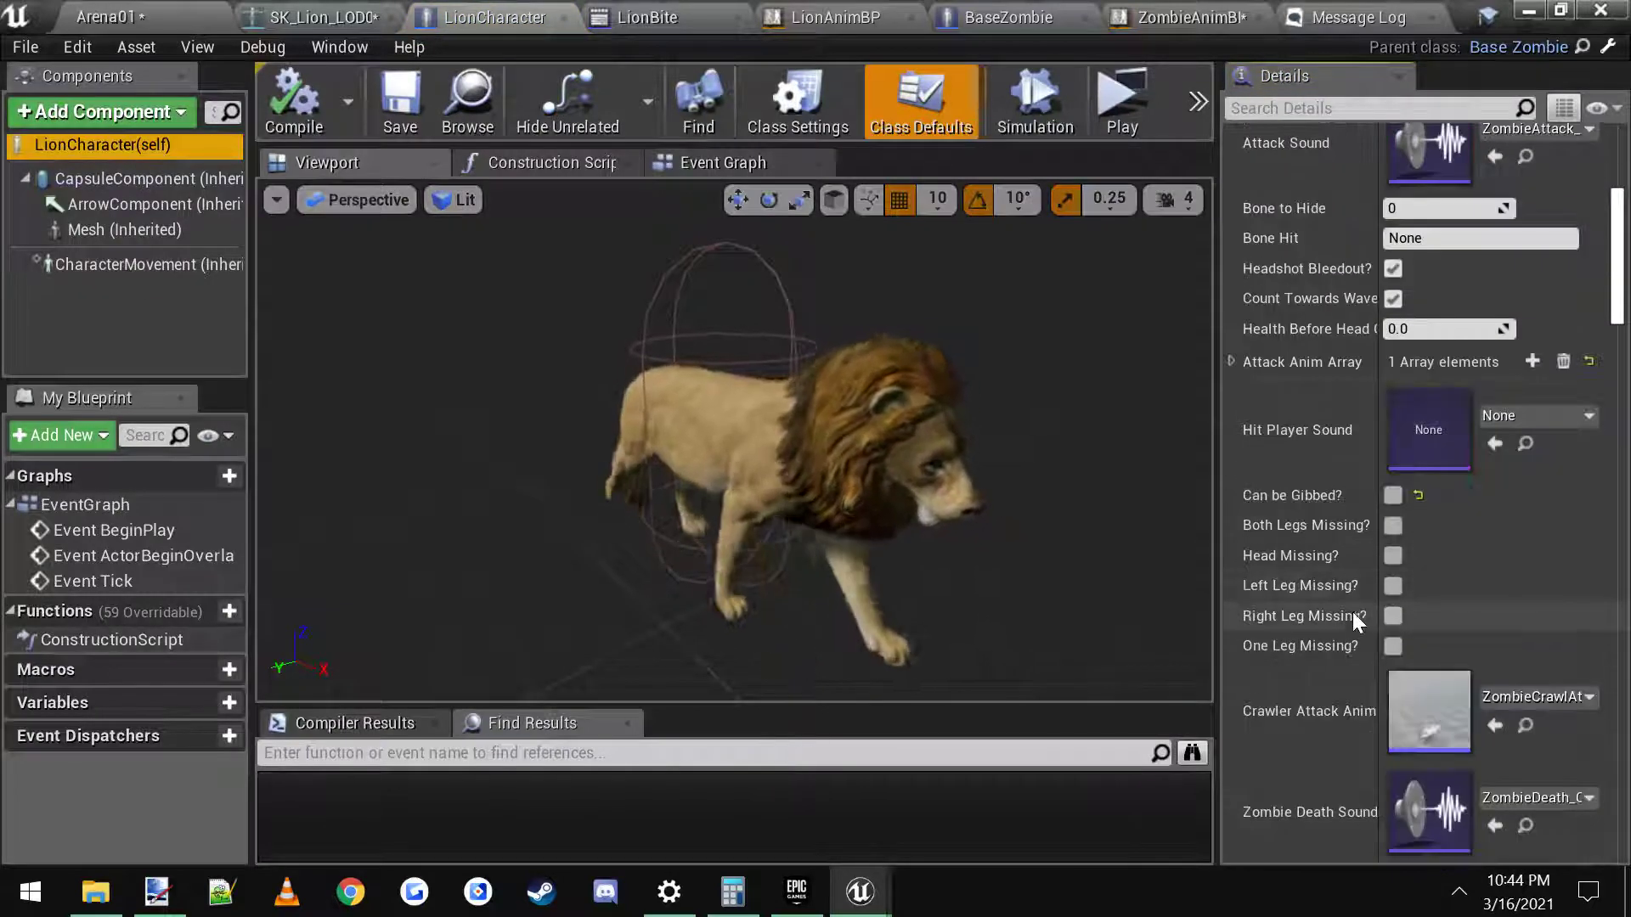
scroll(1350, 637, down, 12)
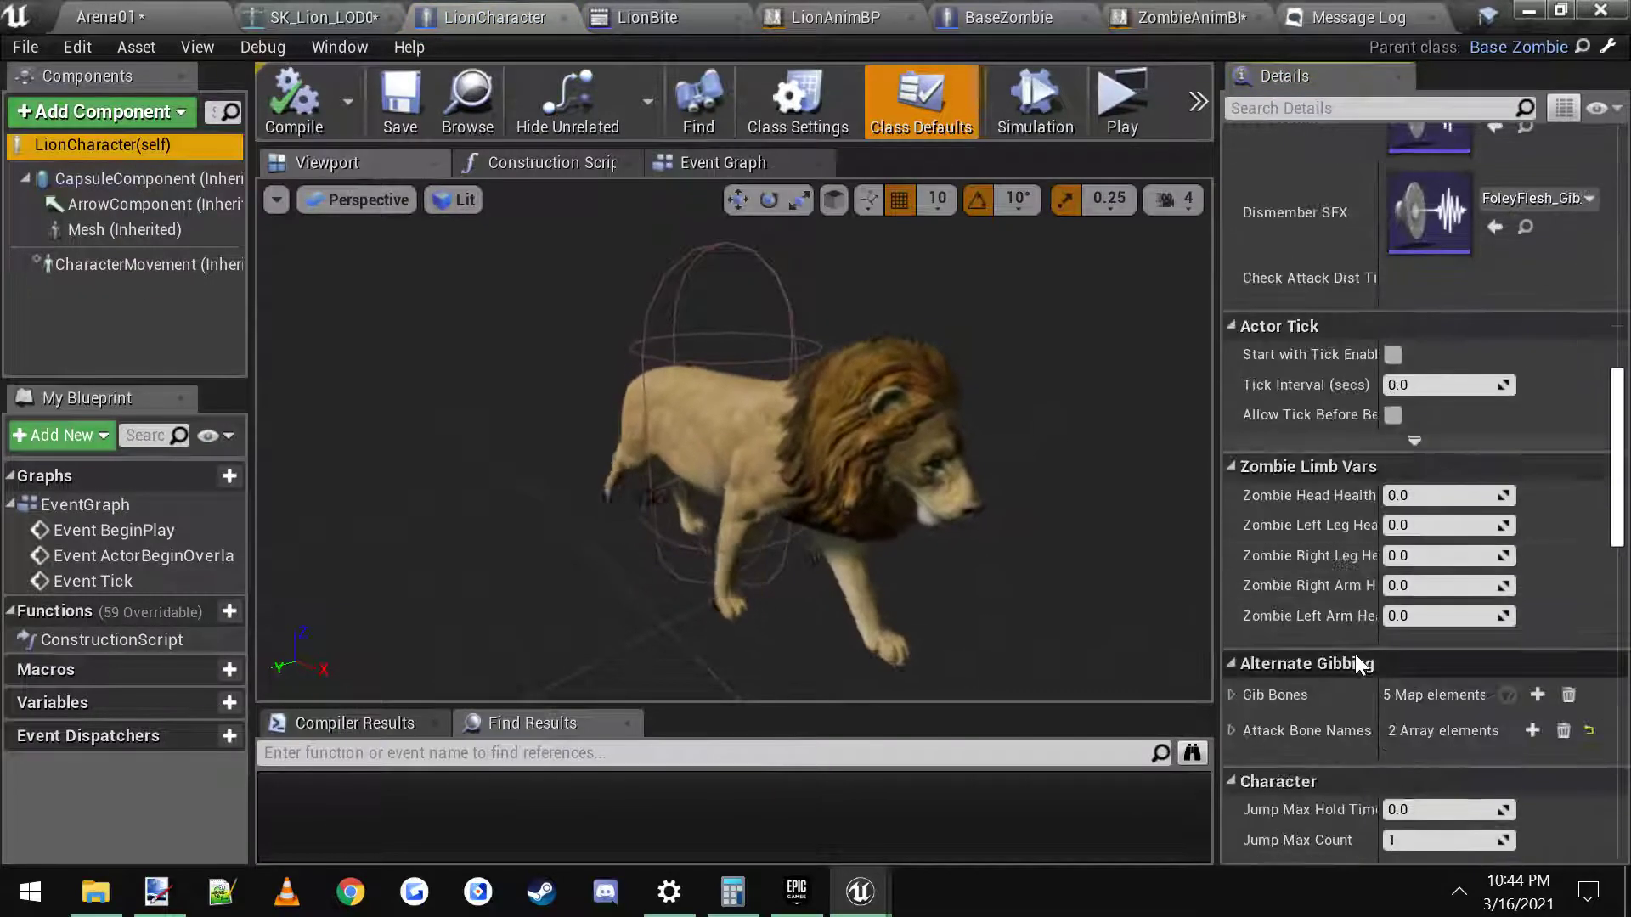
click(1230, 528)
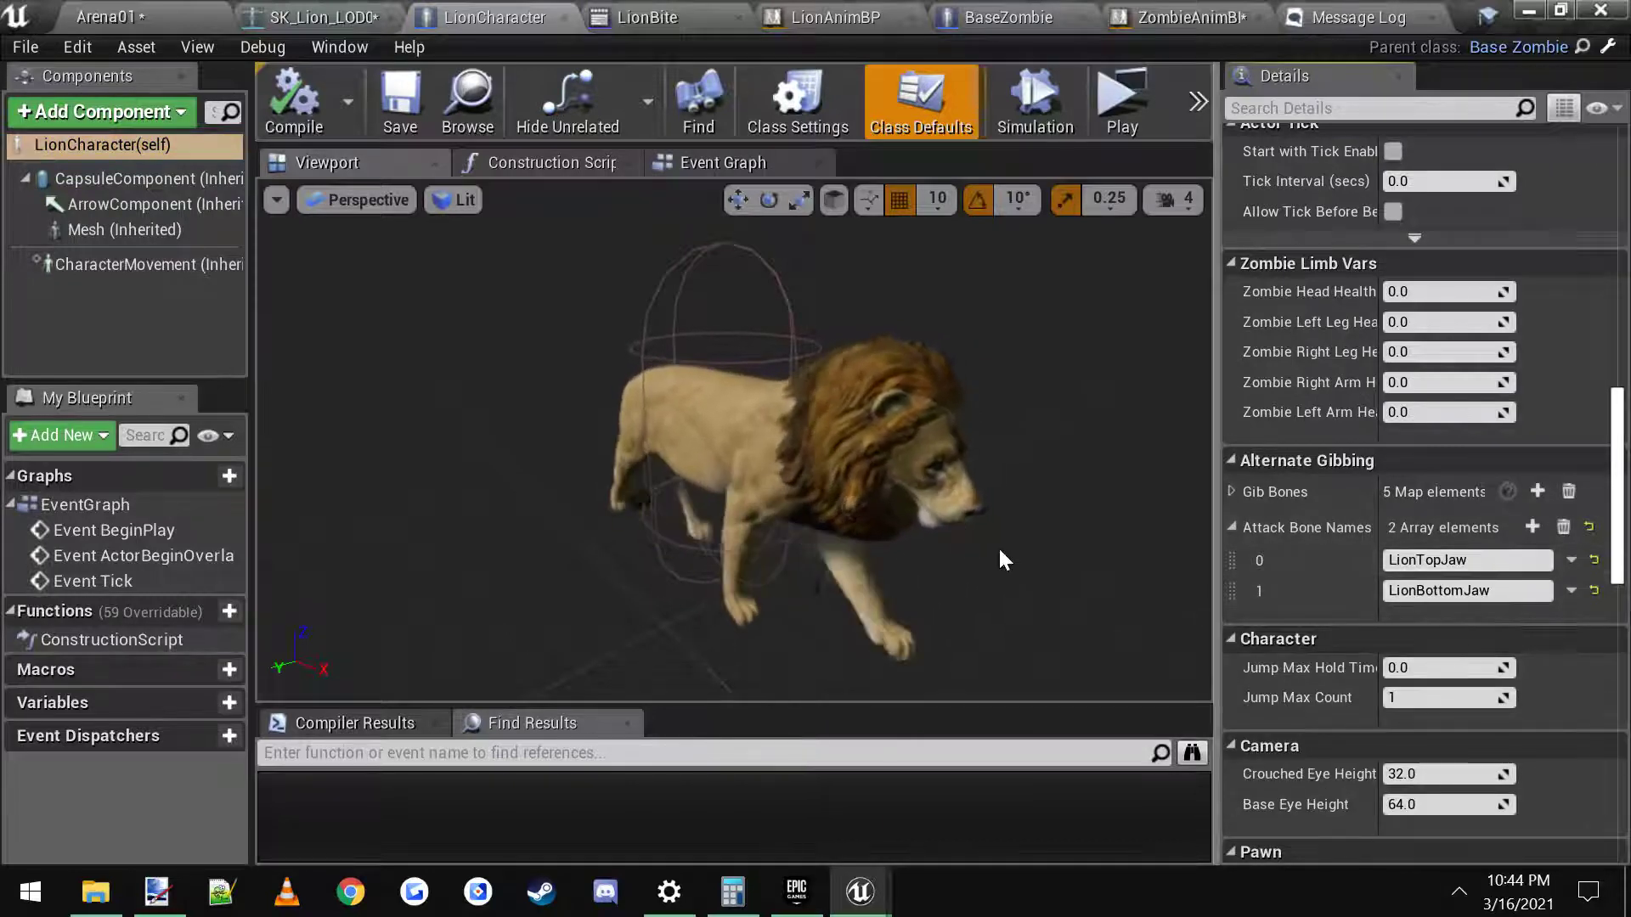
right_drag(1012, 562, 1072, 536)
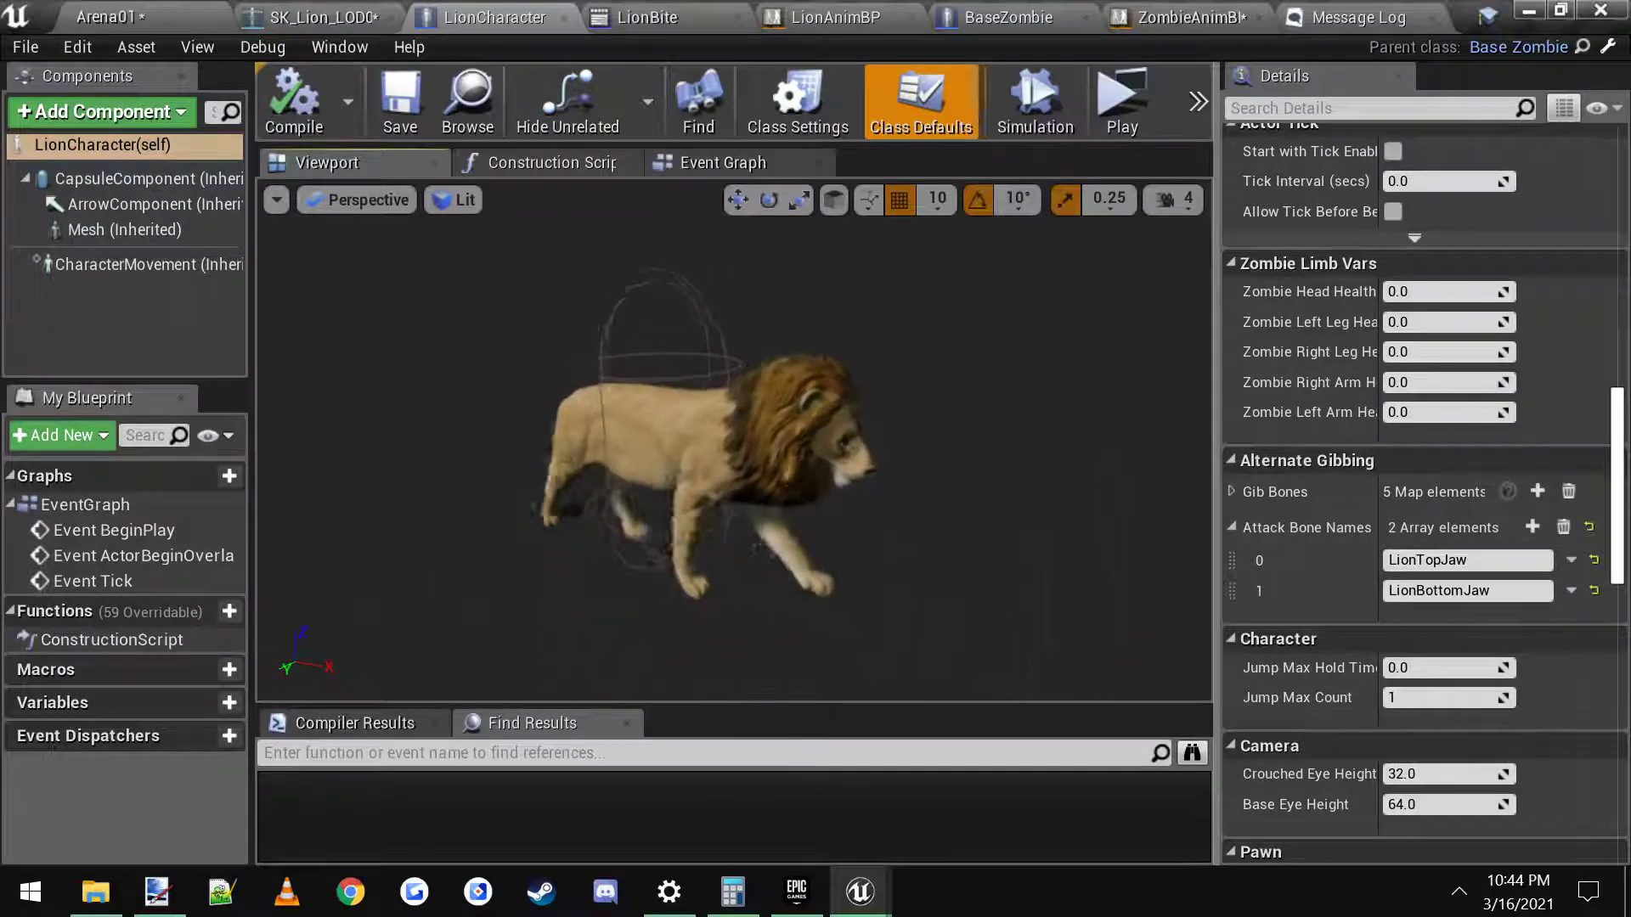